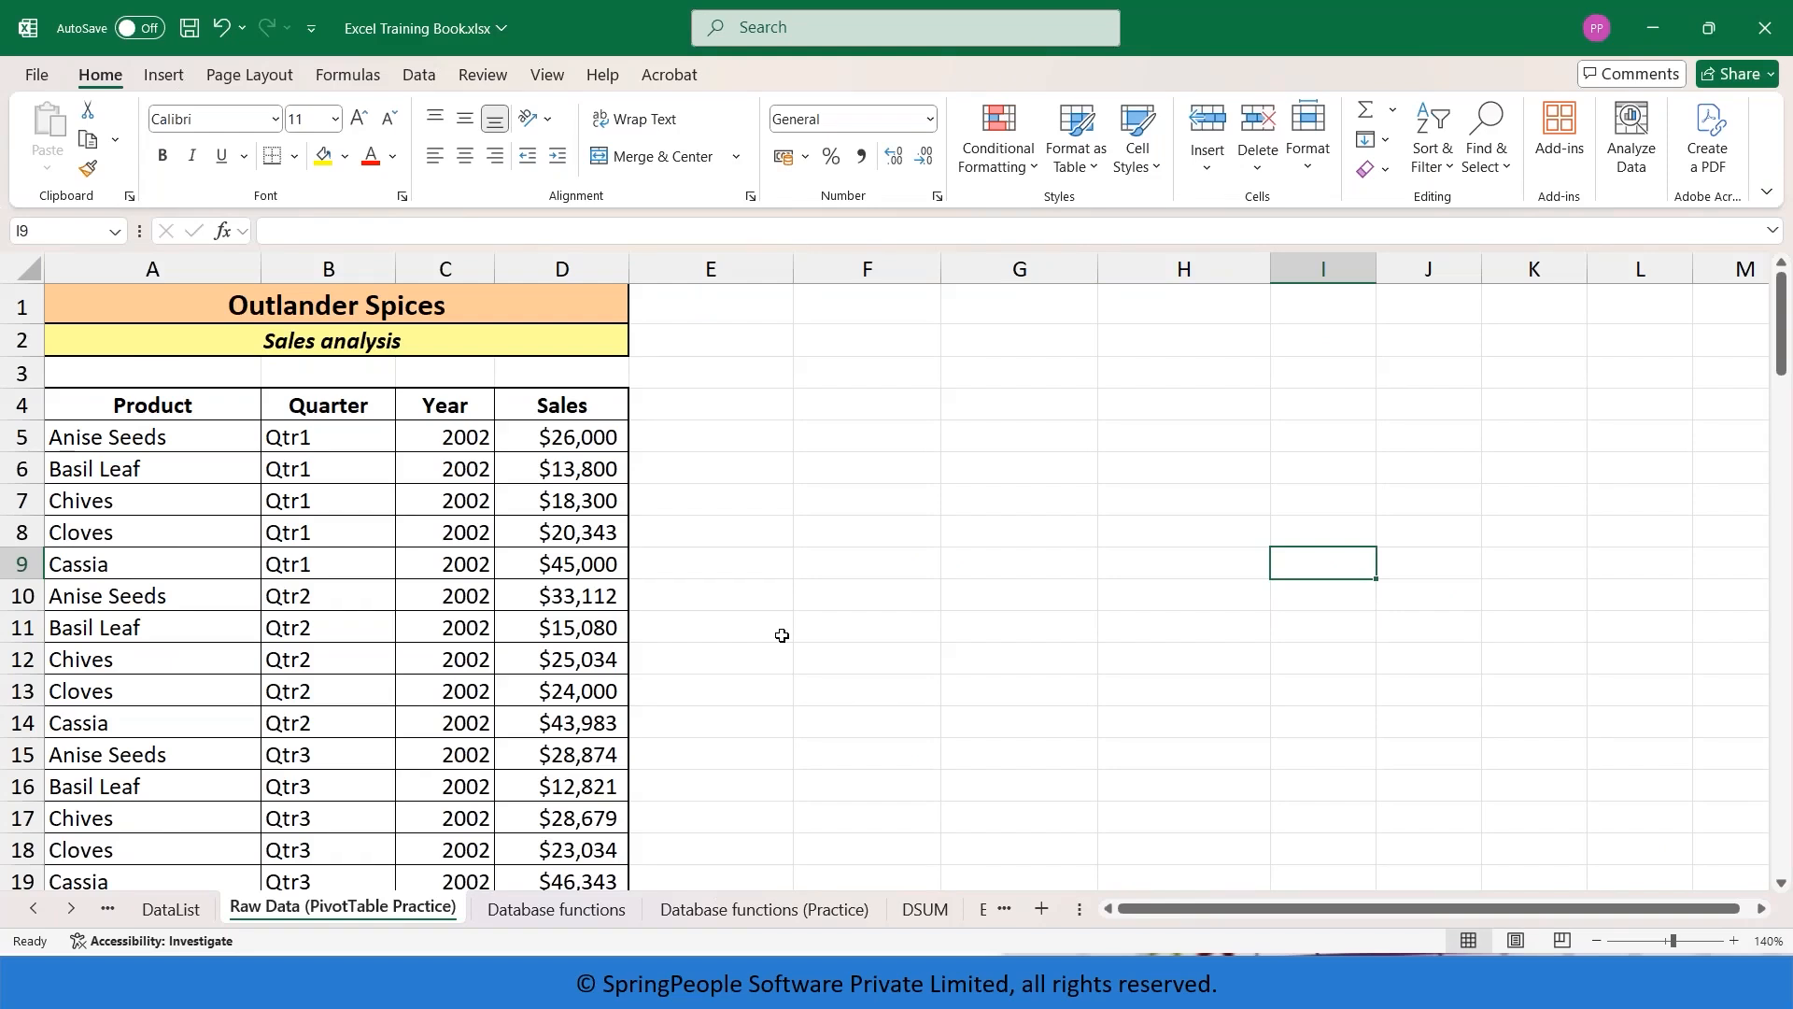
Look through the Outlander Spices sales records and their Product, Quarter, Year and Sales column headings
scroll(781, 635, "down", 11)
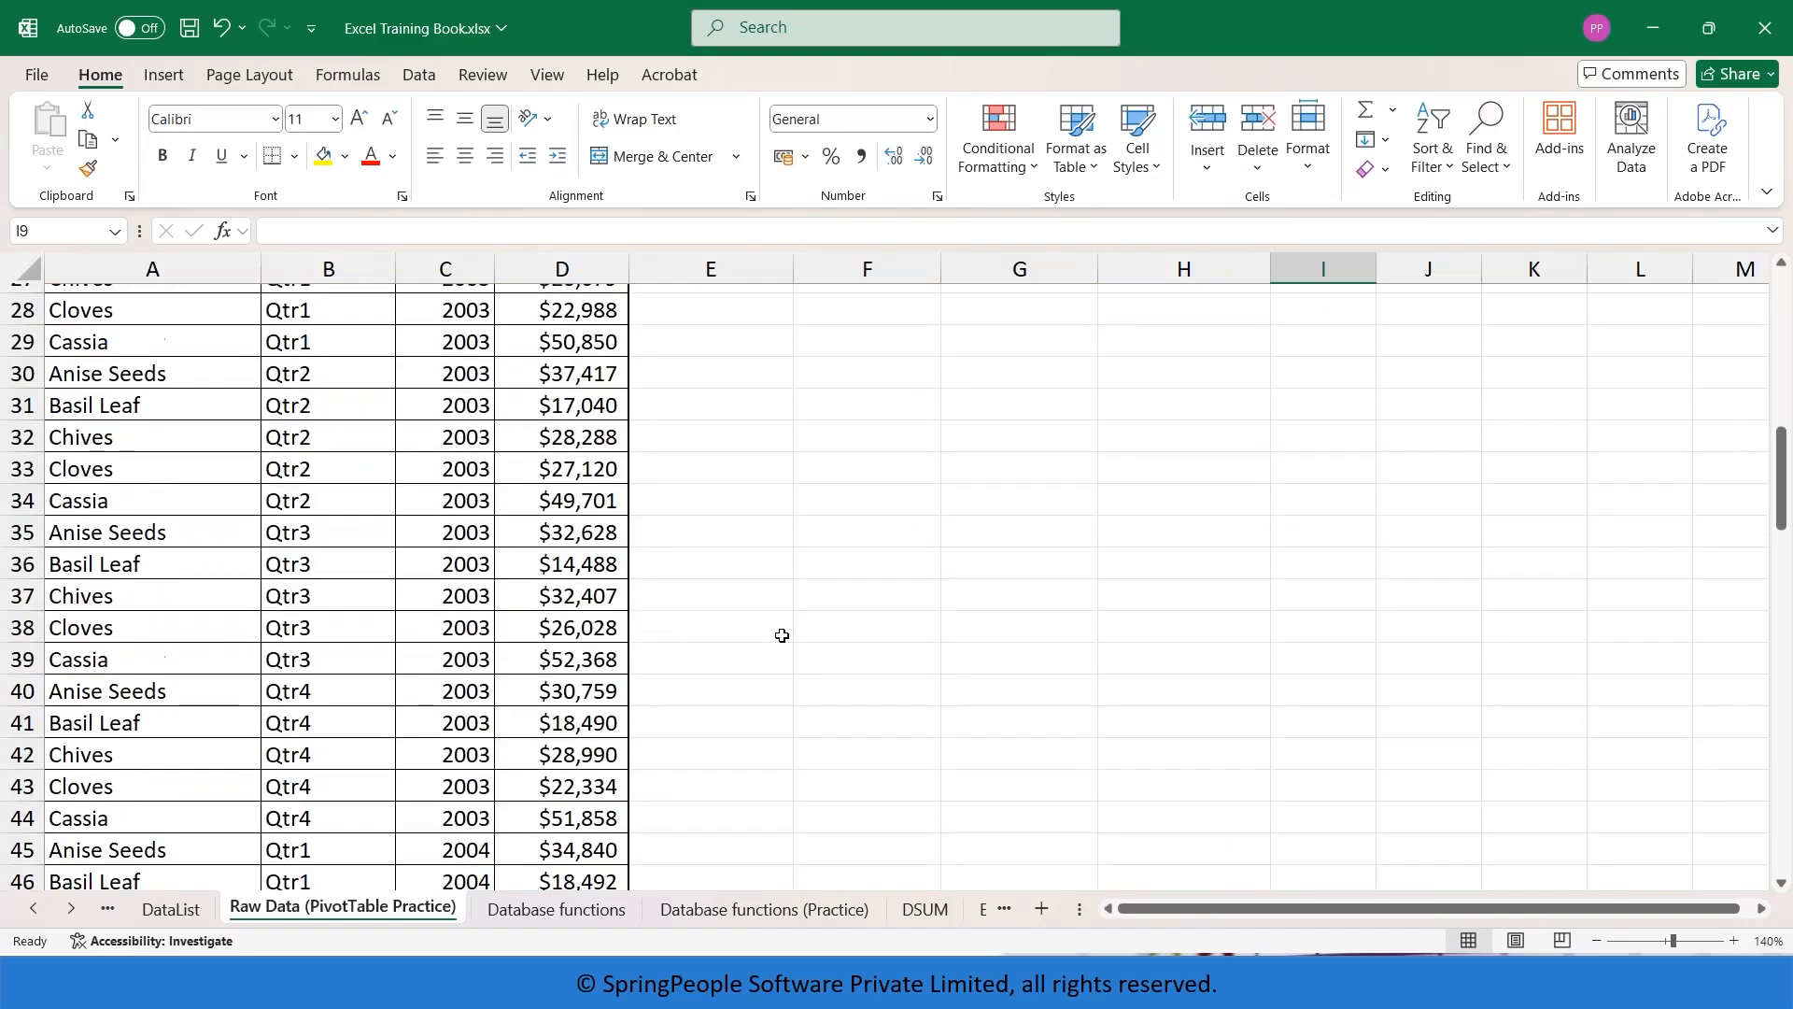
scroll(782, 635, "down", 14)
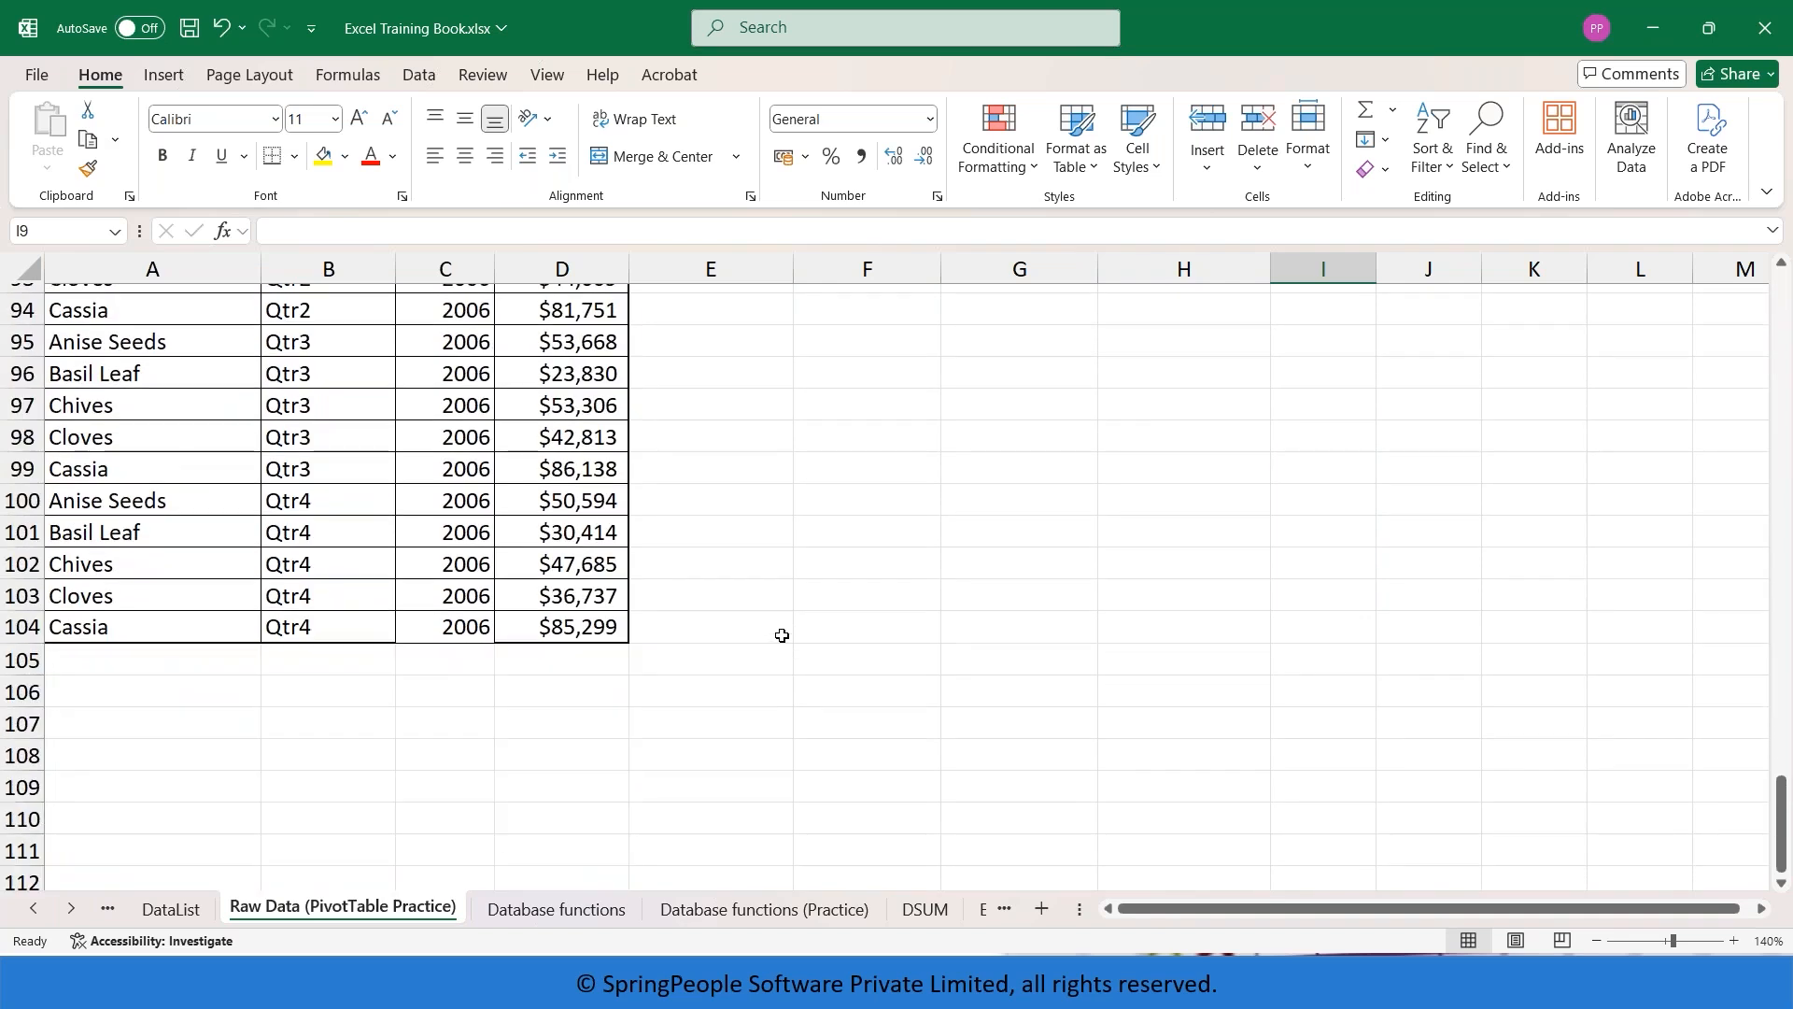
scroll(798, 637, "up", 20)
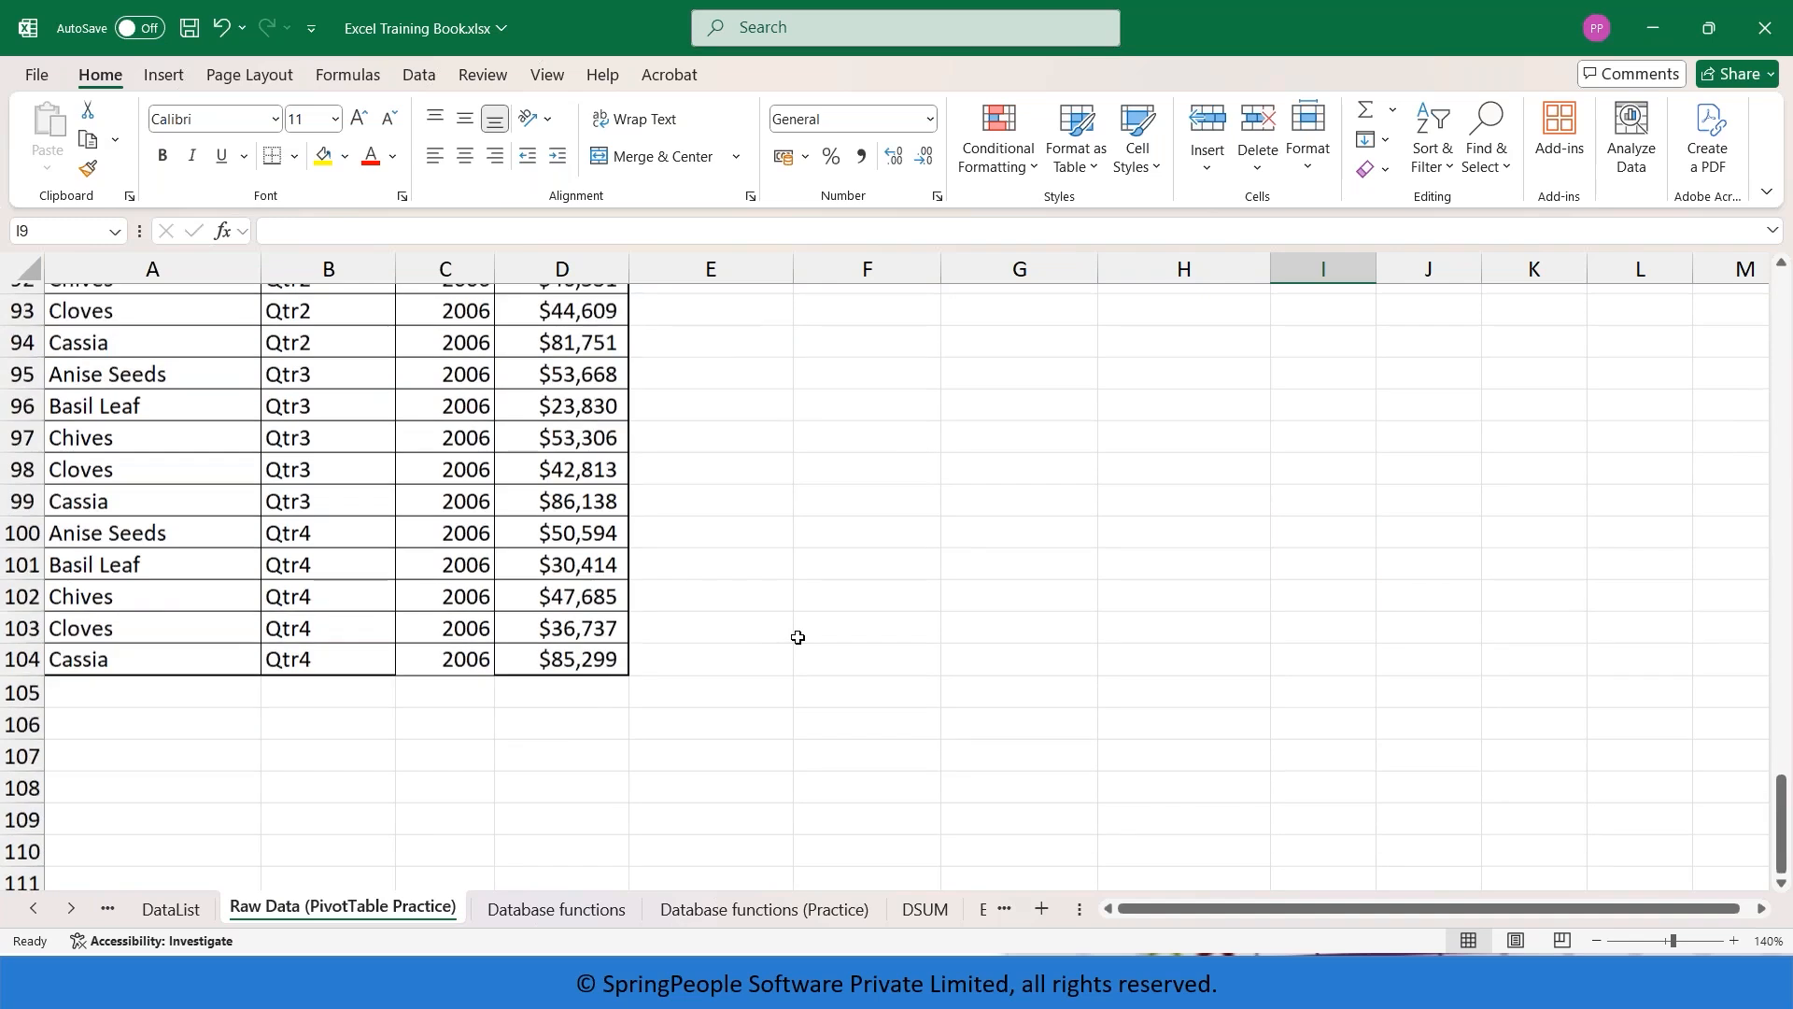
scroll(798, 637, "up", 1)
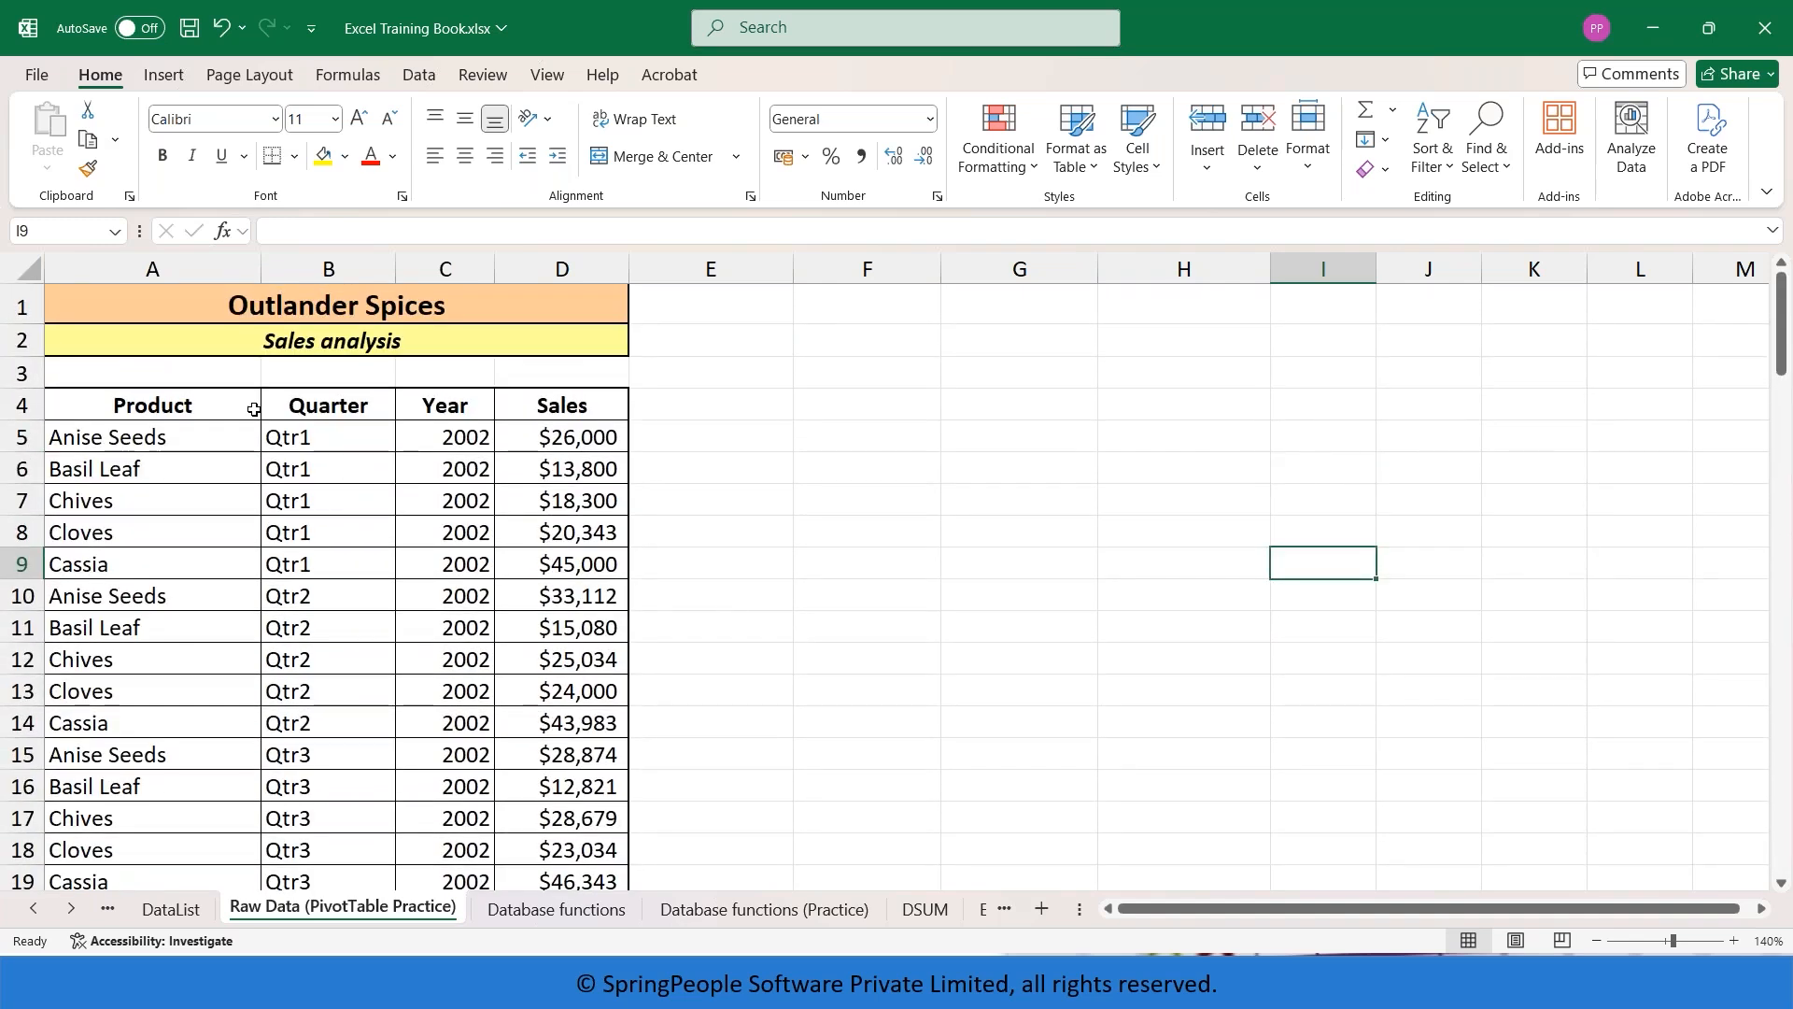
left_click(240, 408)
left_click(327, 409)
left_click(472, 408)
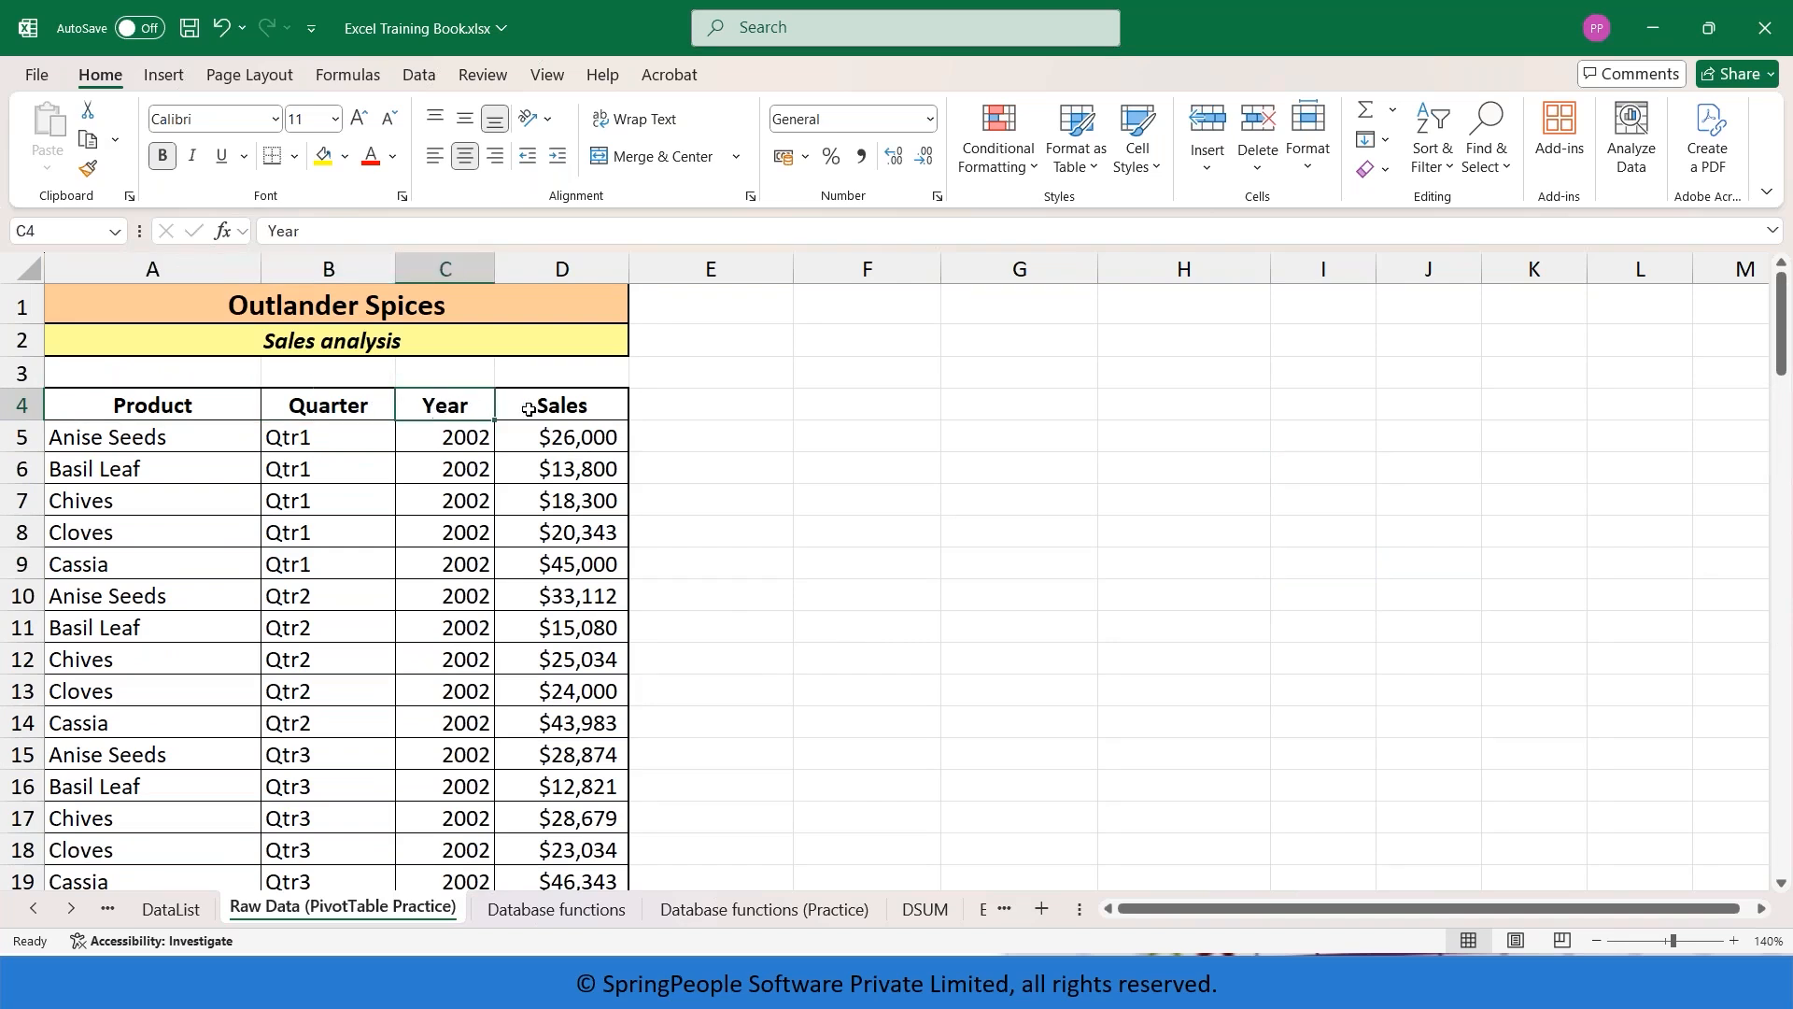
left_click(594, 408)
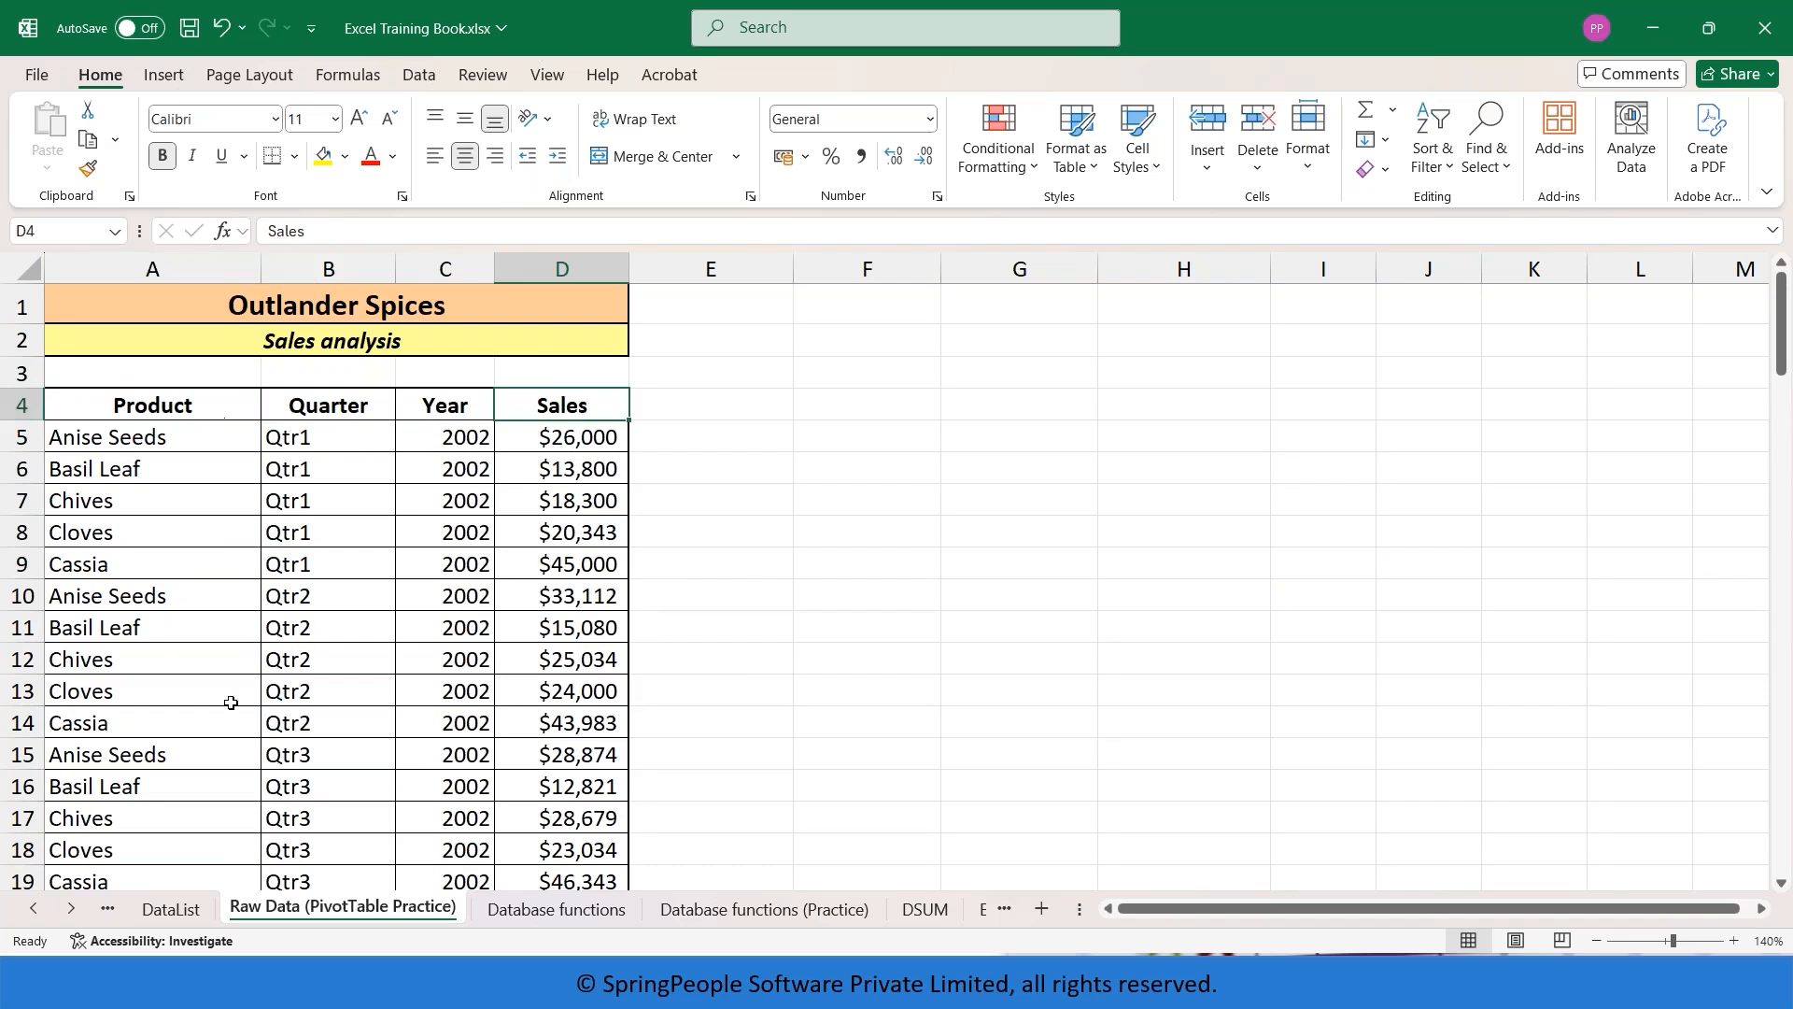
Insert a PivotTable on a new worksheet from the sales data range A4:D104, and widen its field list pane
left_click(320, 595)
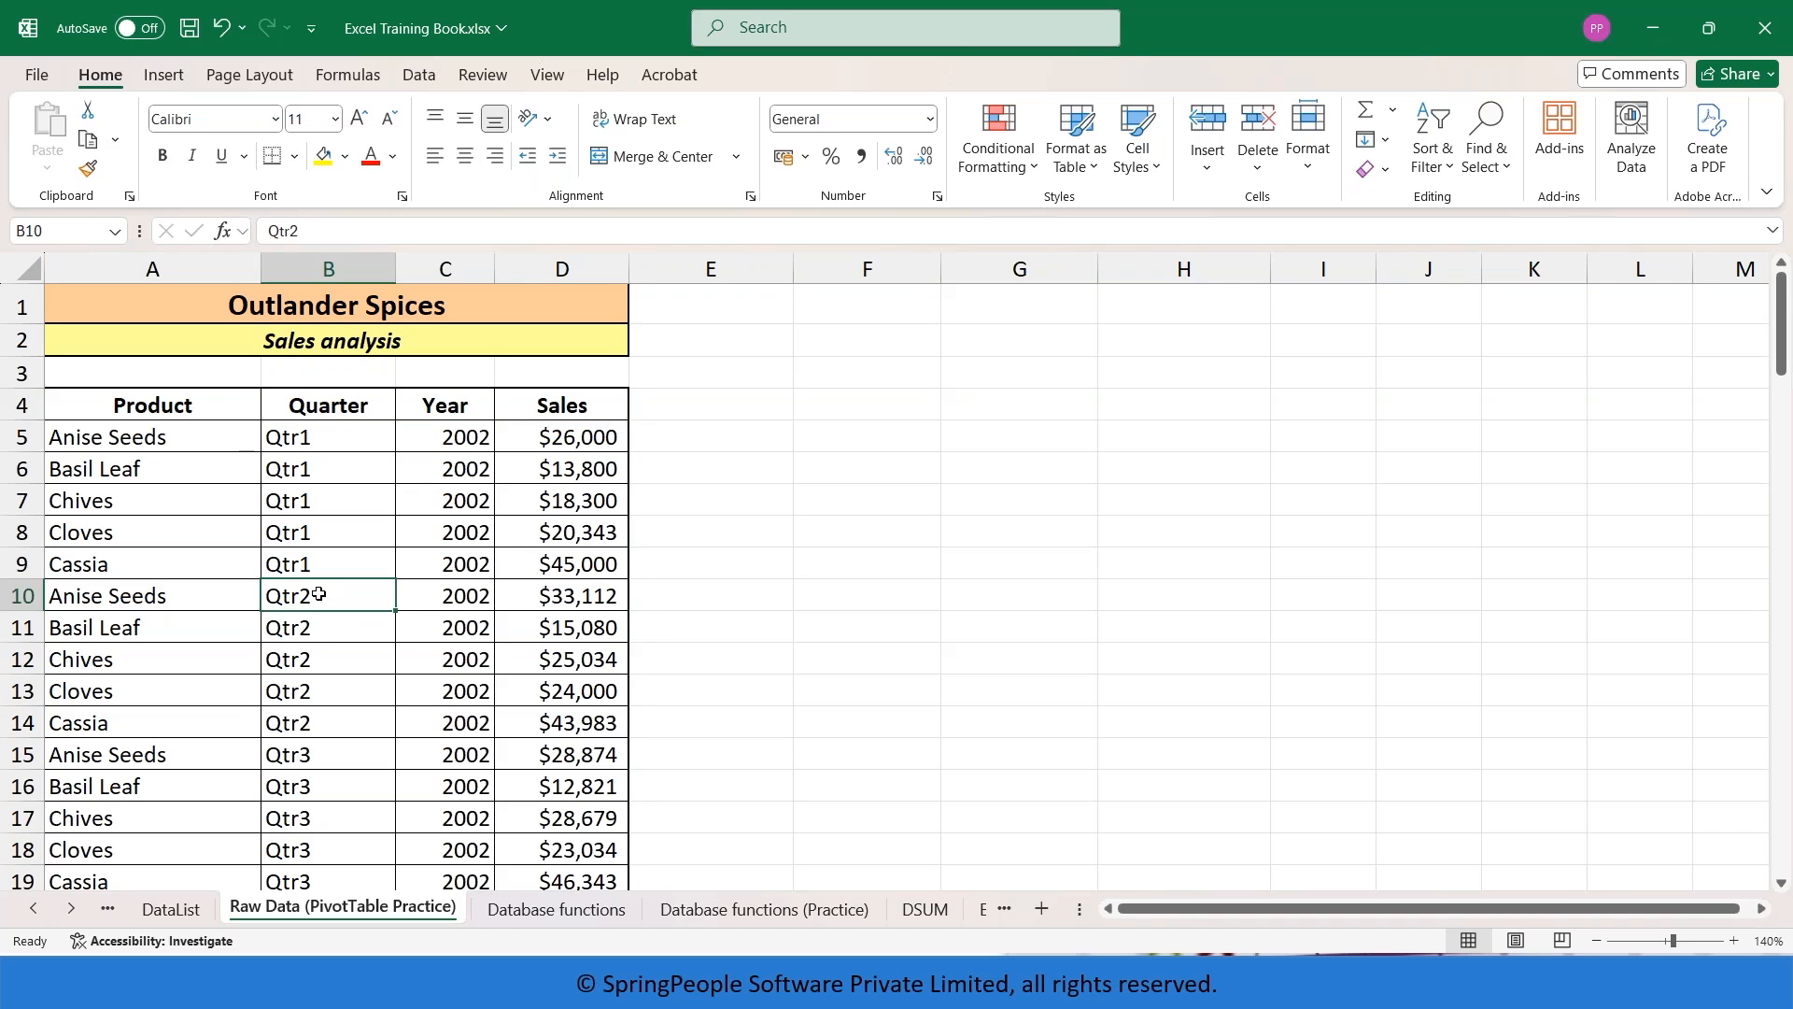
left_click(160, 75)
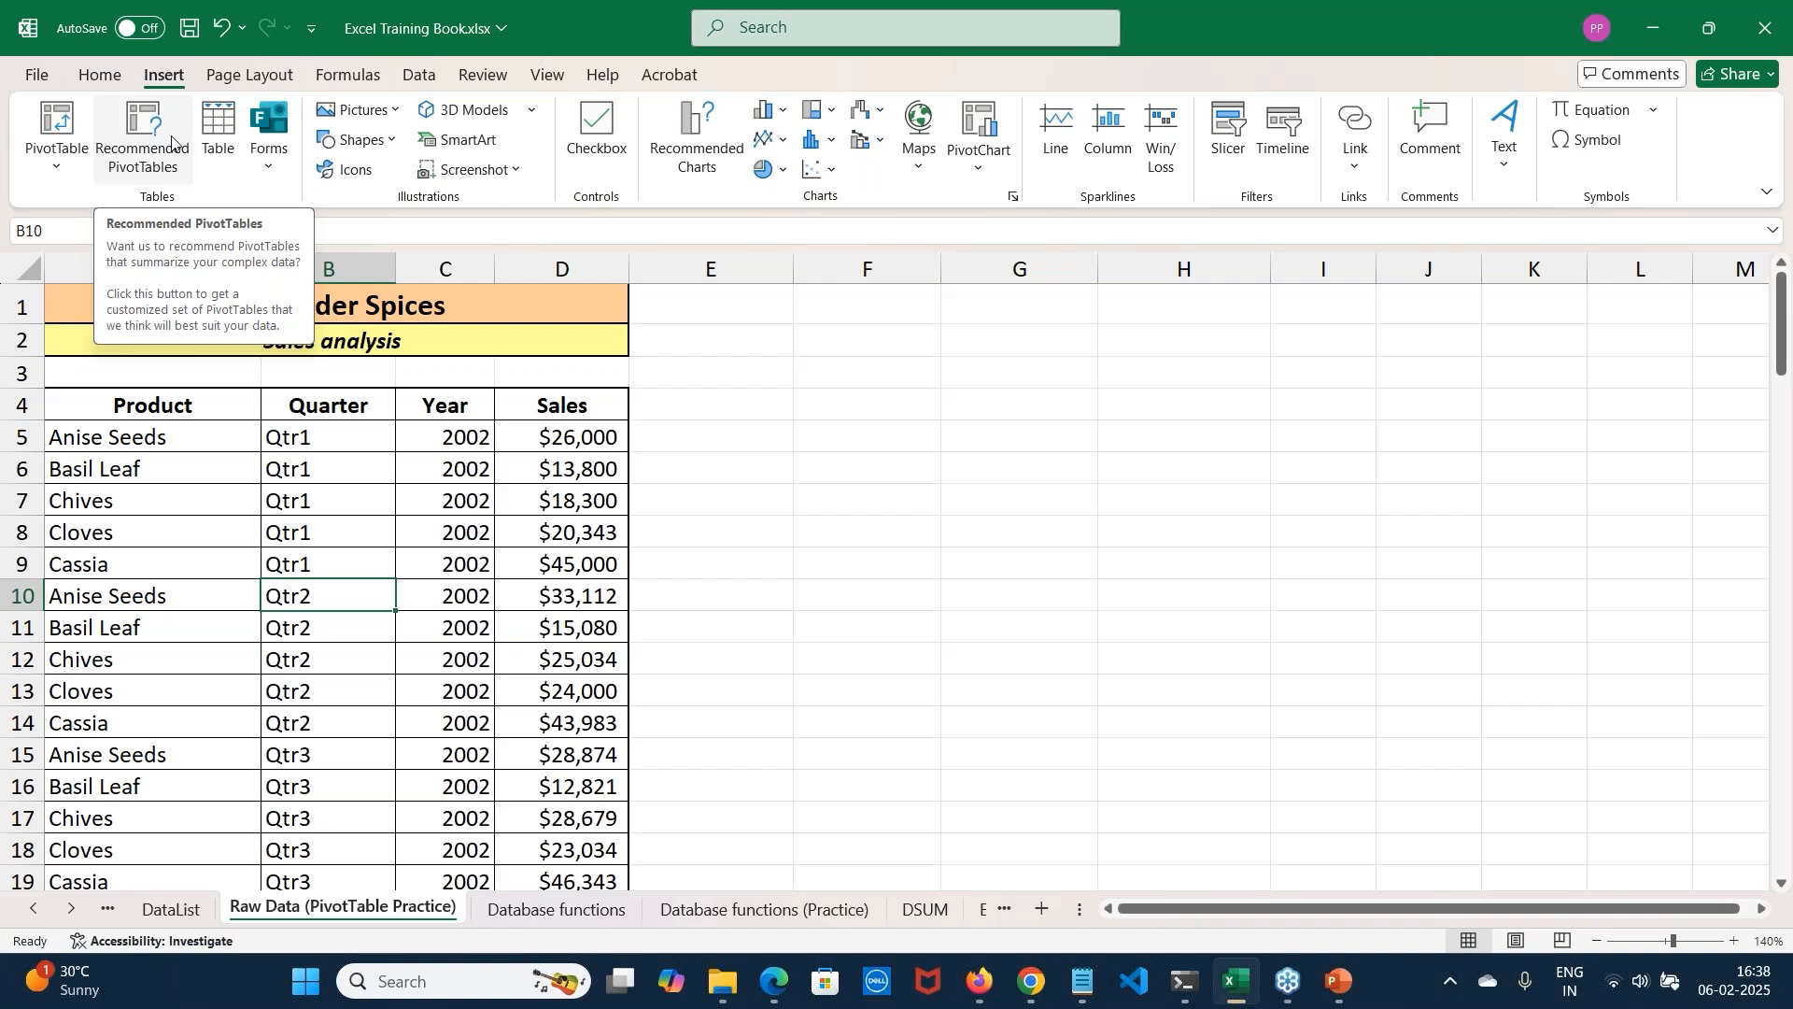
left_click(69, 126)
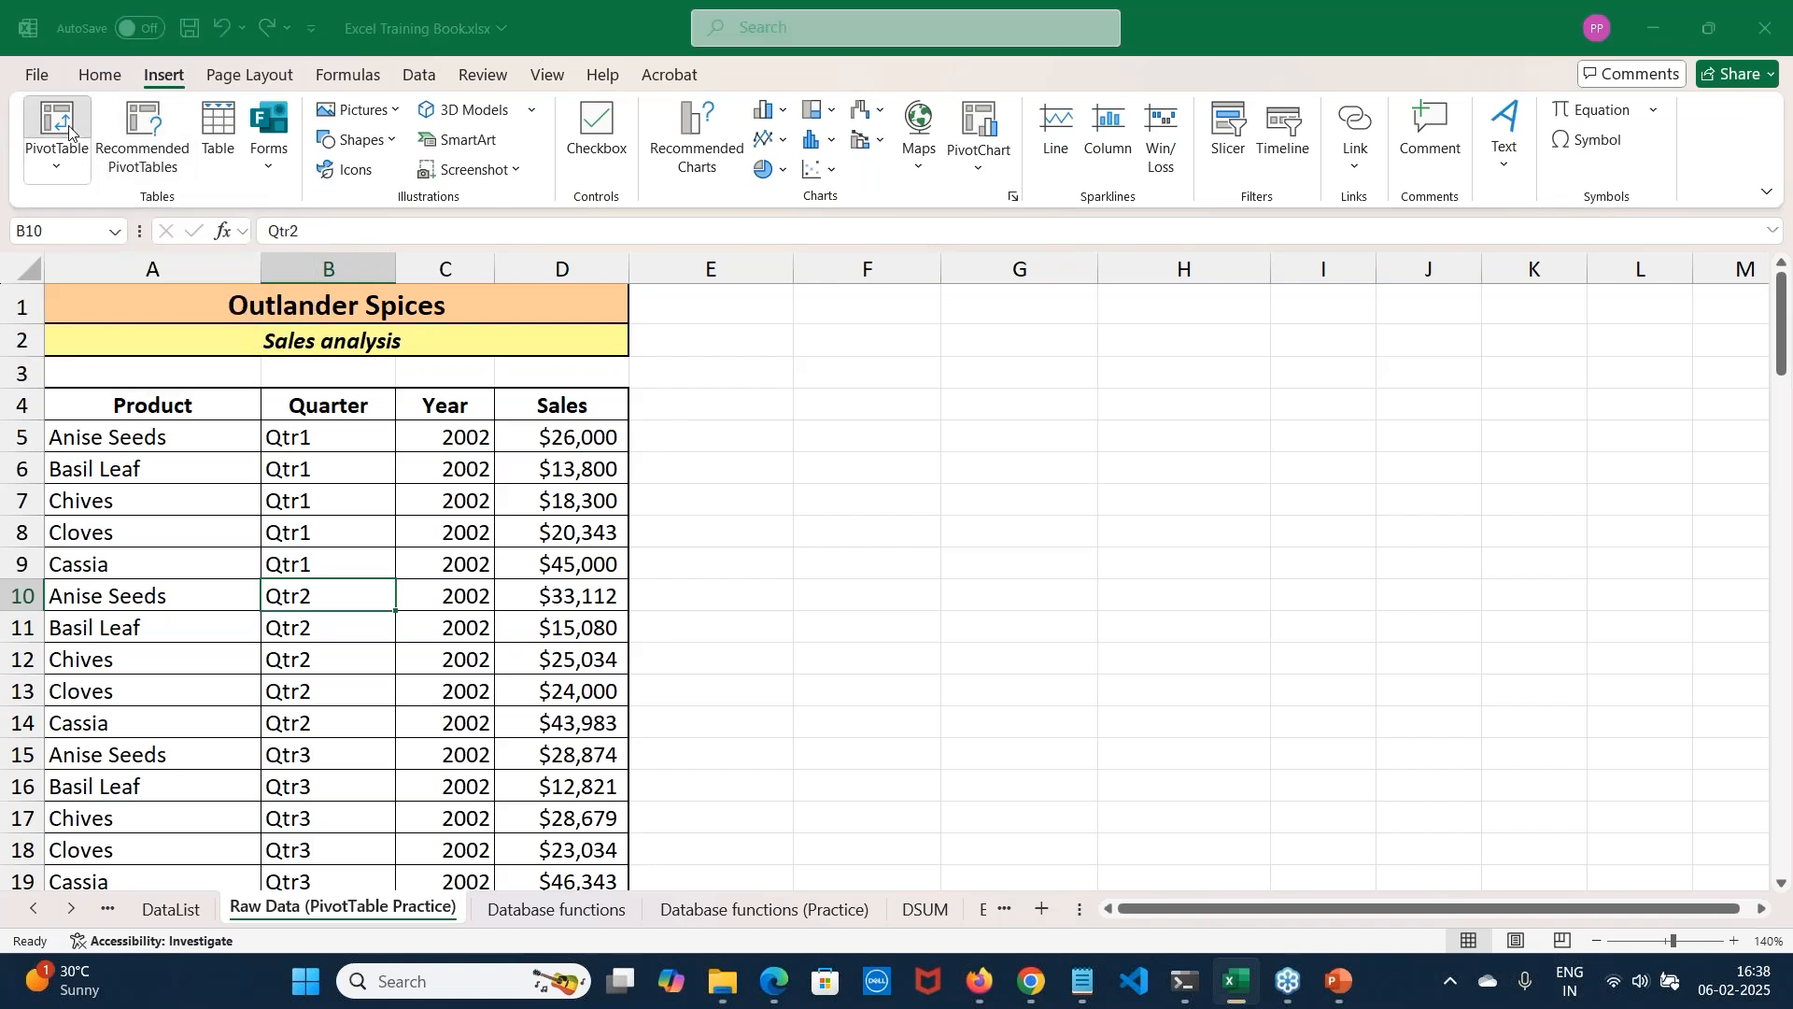
left_click_drag(495, 374, 985, 333)
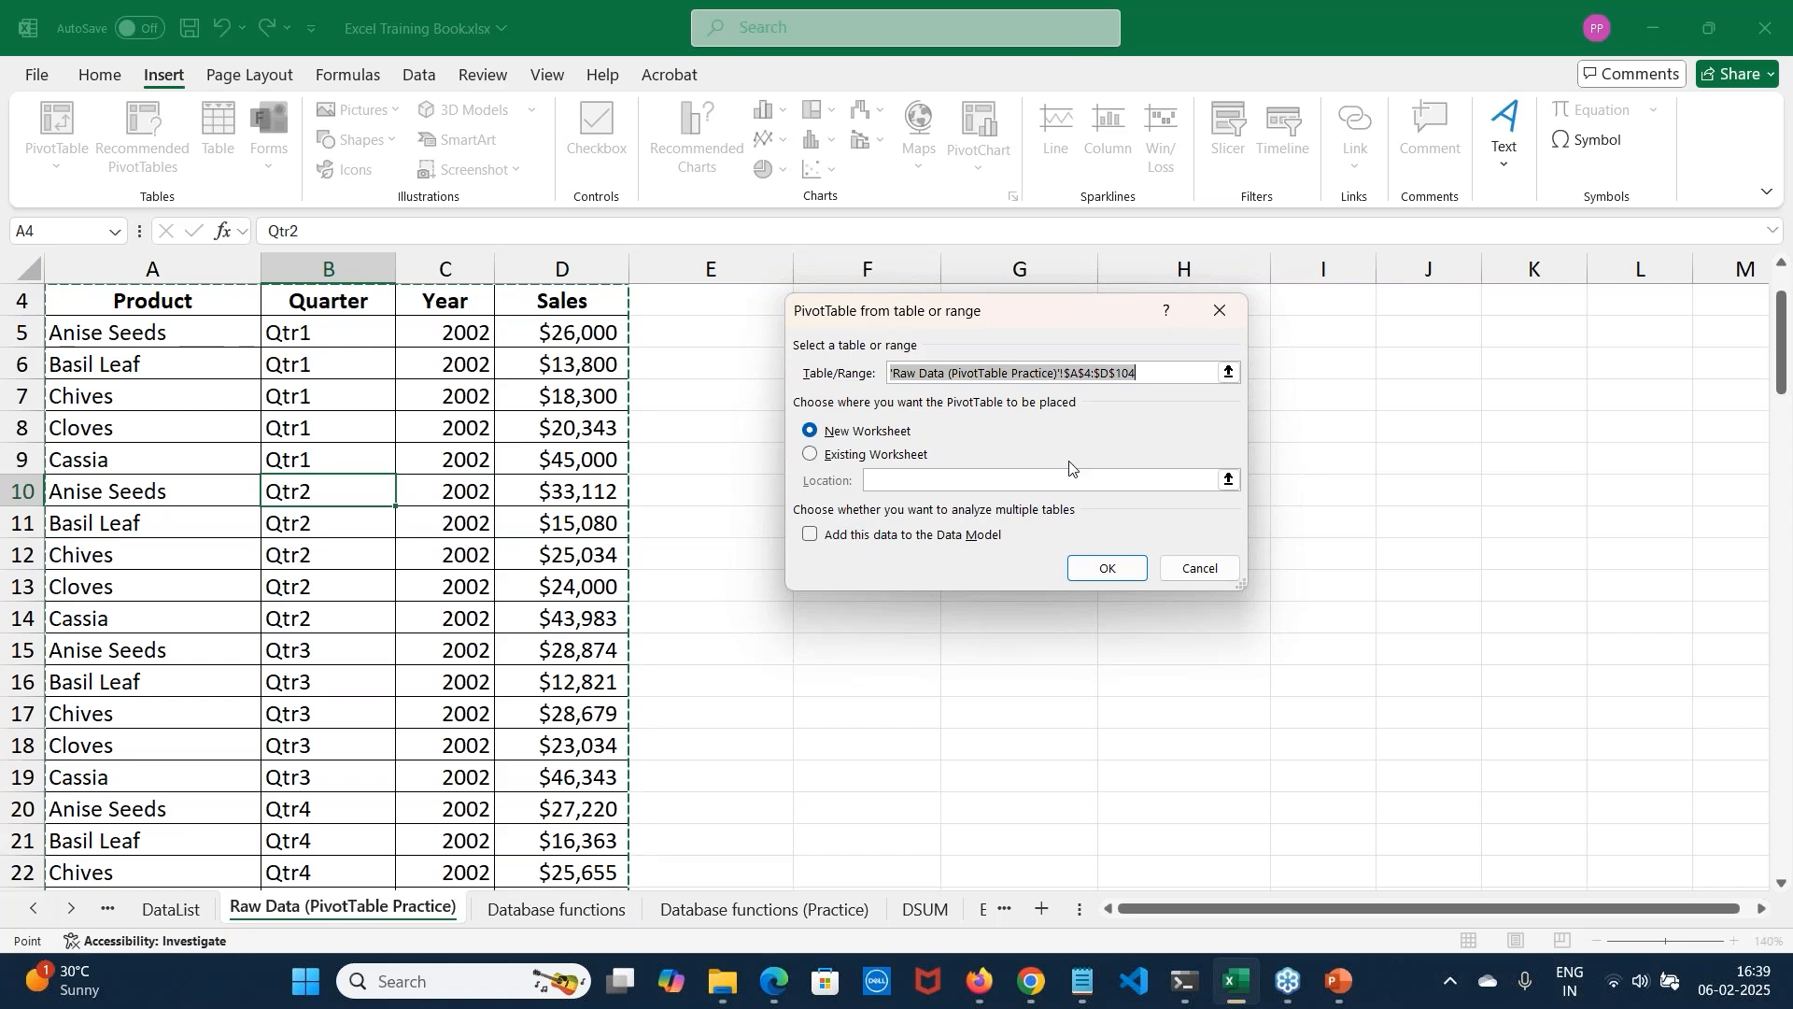
left_click(1118, 578)
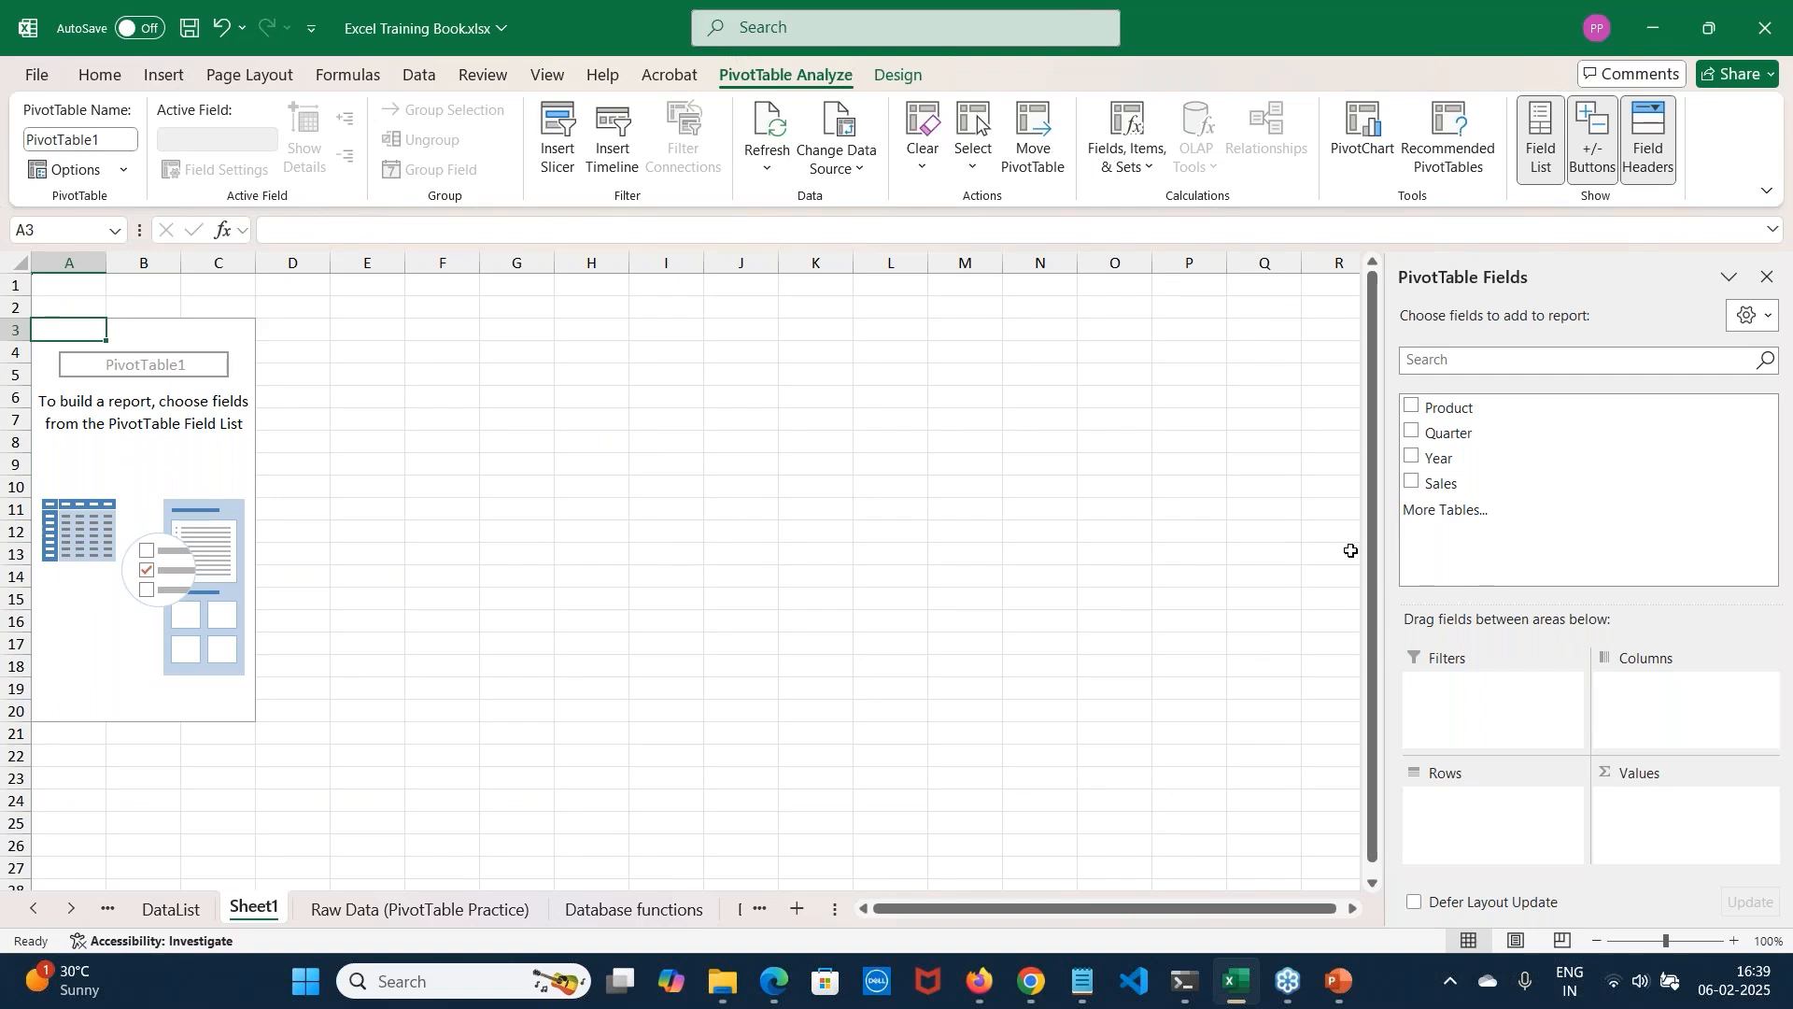
left_click_drag(1387, 547, 820, 483)
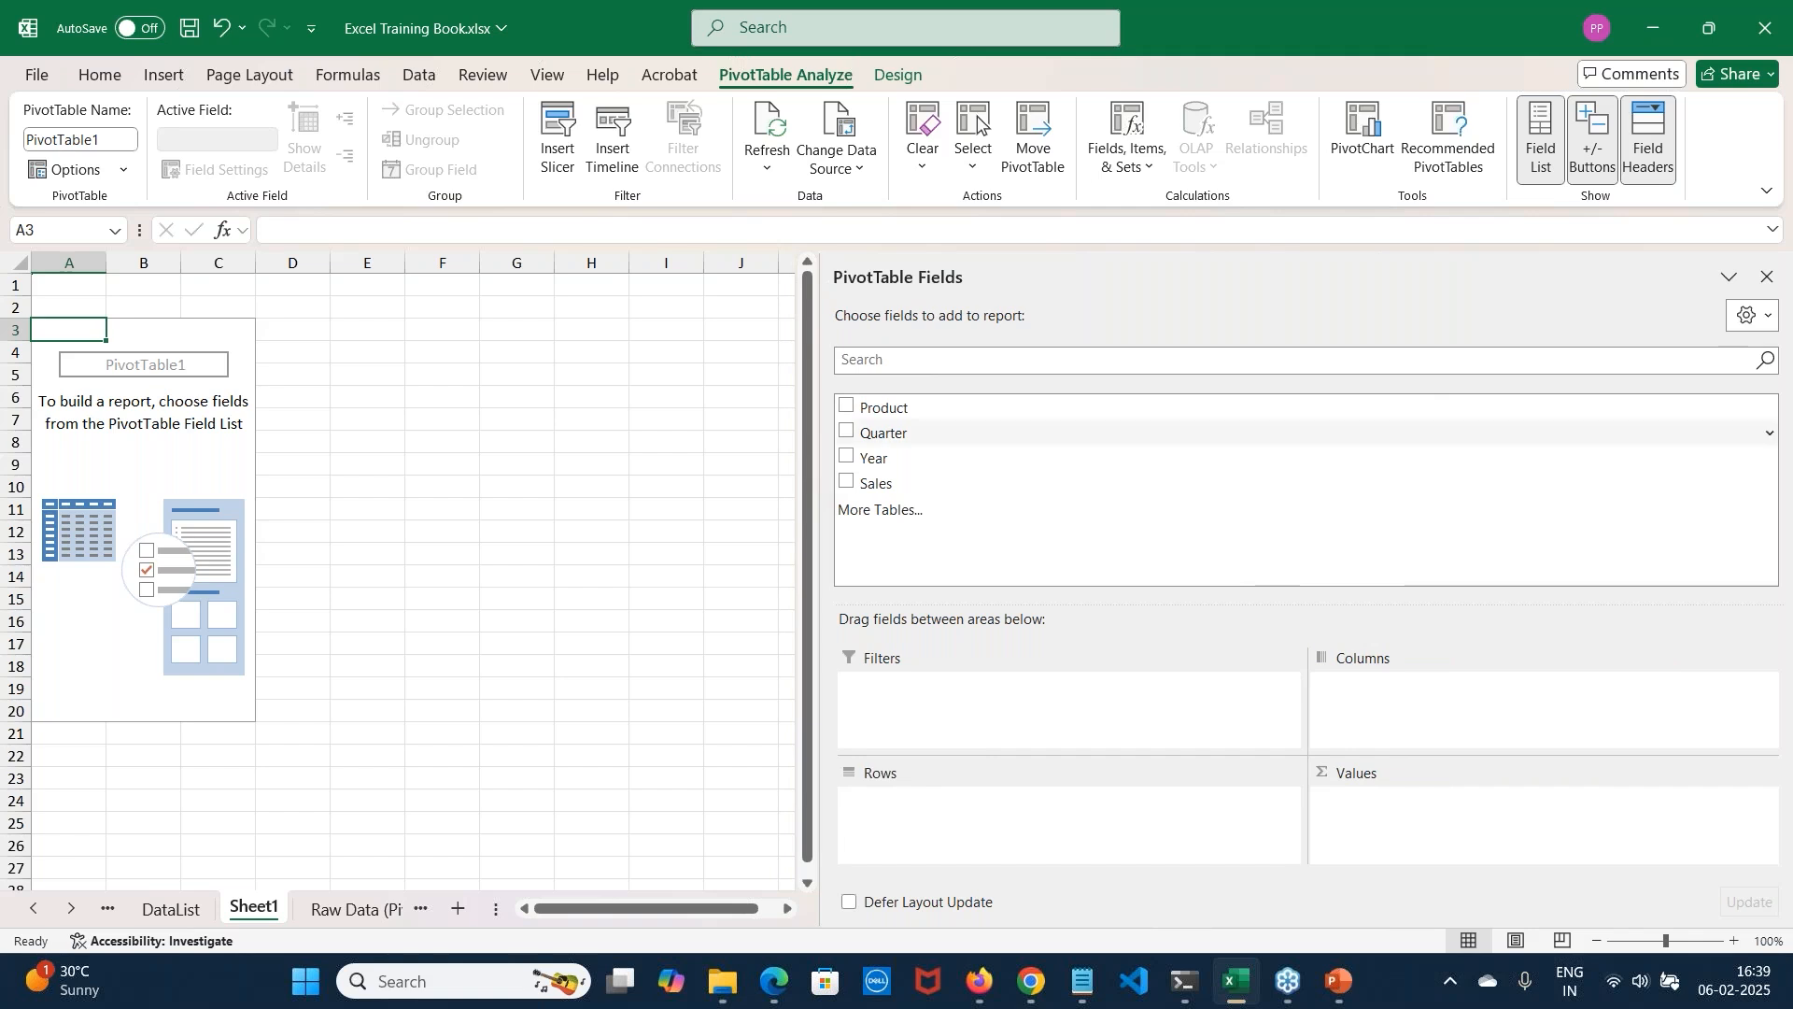
Examine the Advanced settings in the Excel options for anything related to PivotTables
left_click(26, 31)
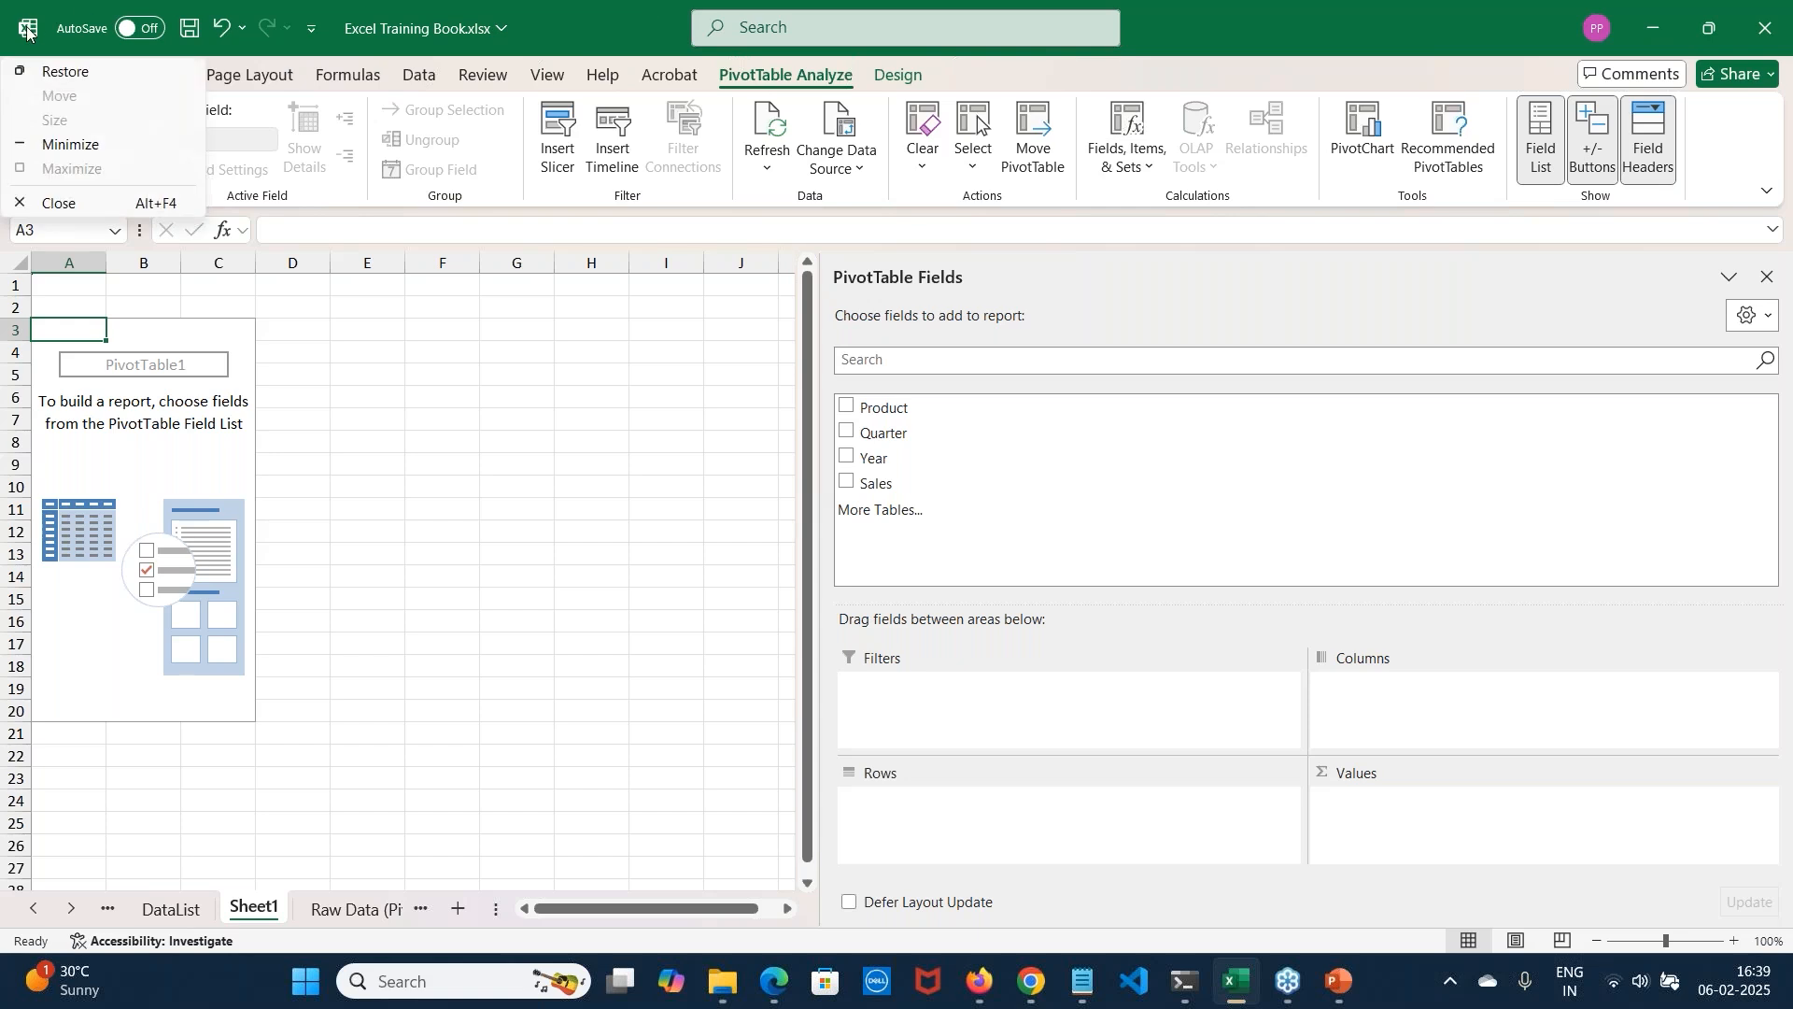
left_click(540, 540)
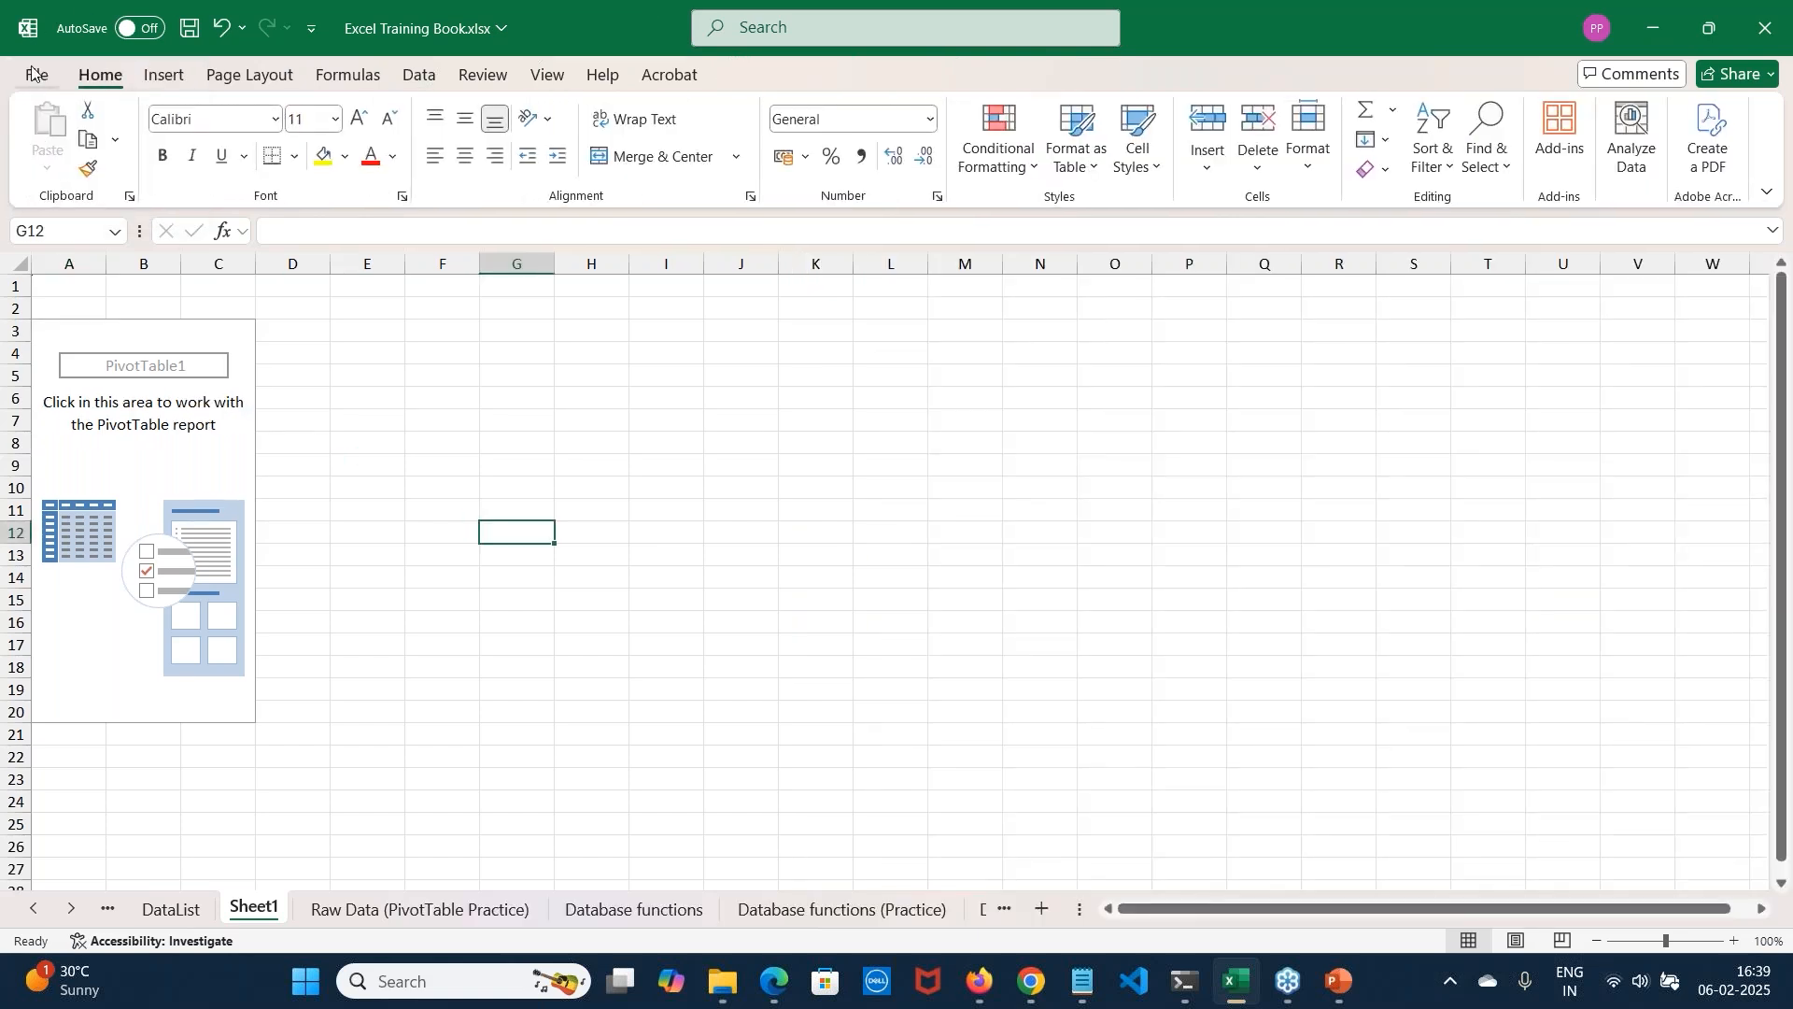
left_click(33, 73)
left_click(80, 913)
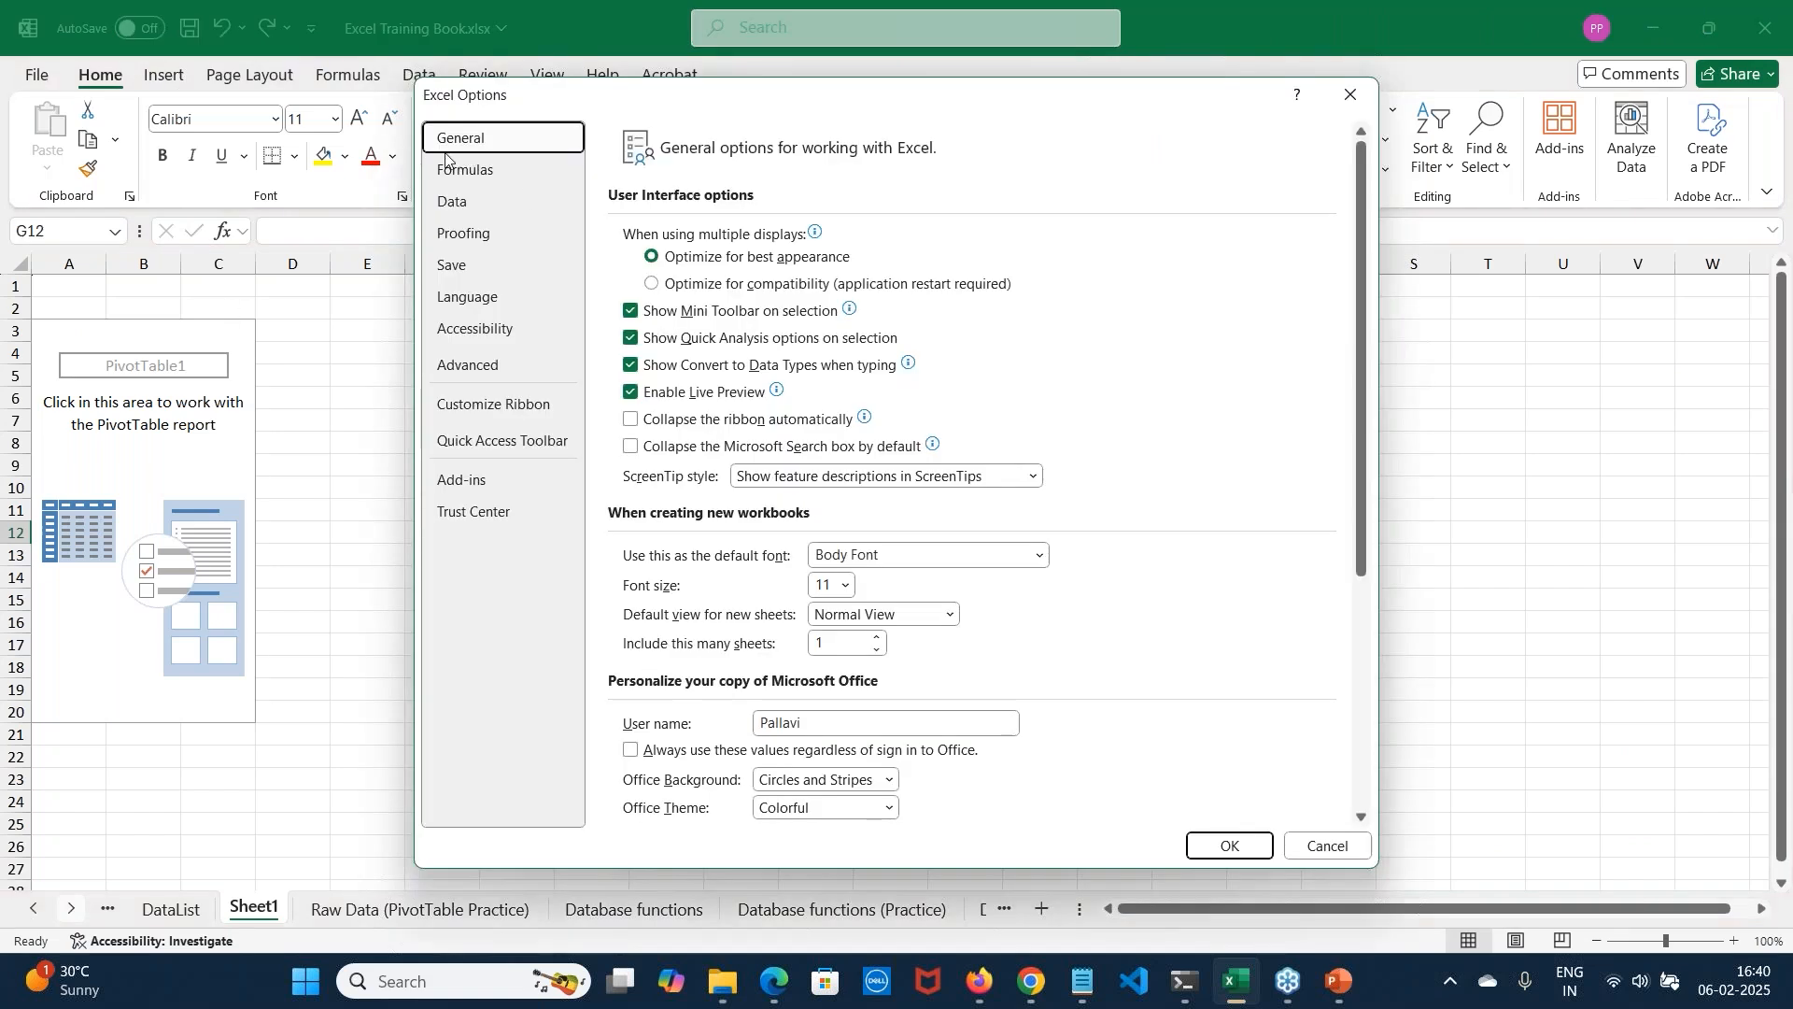
left_click(495, 366)
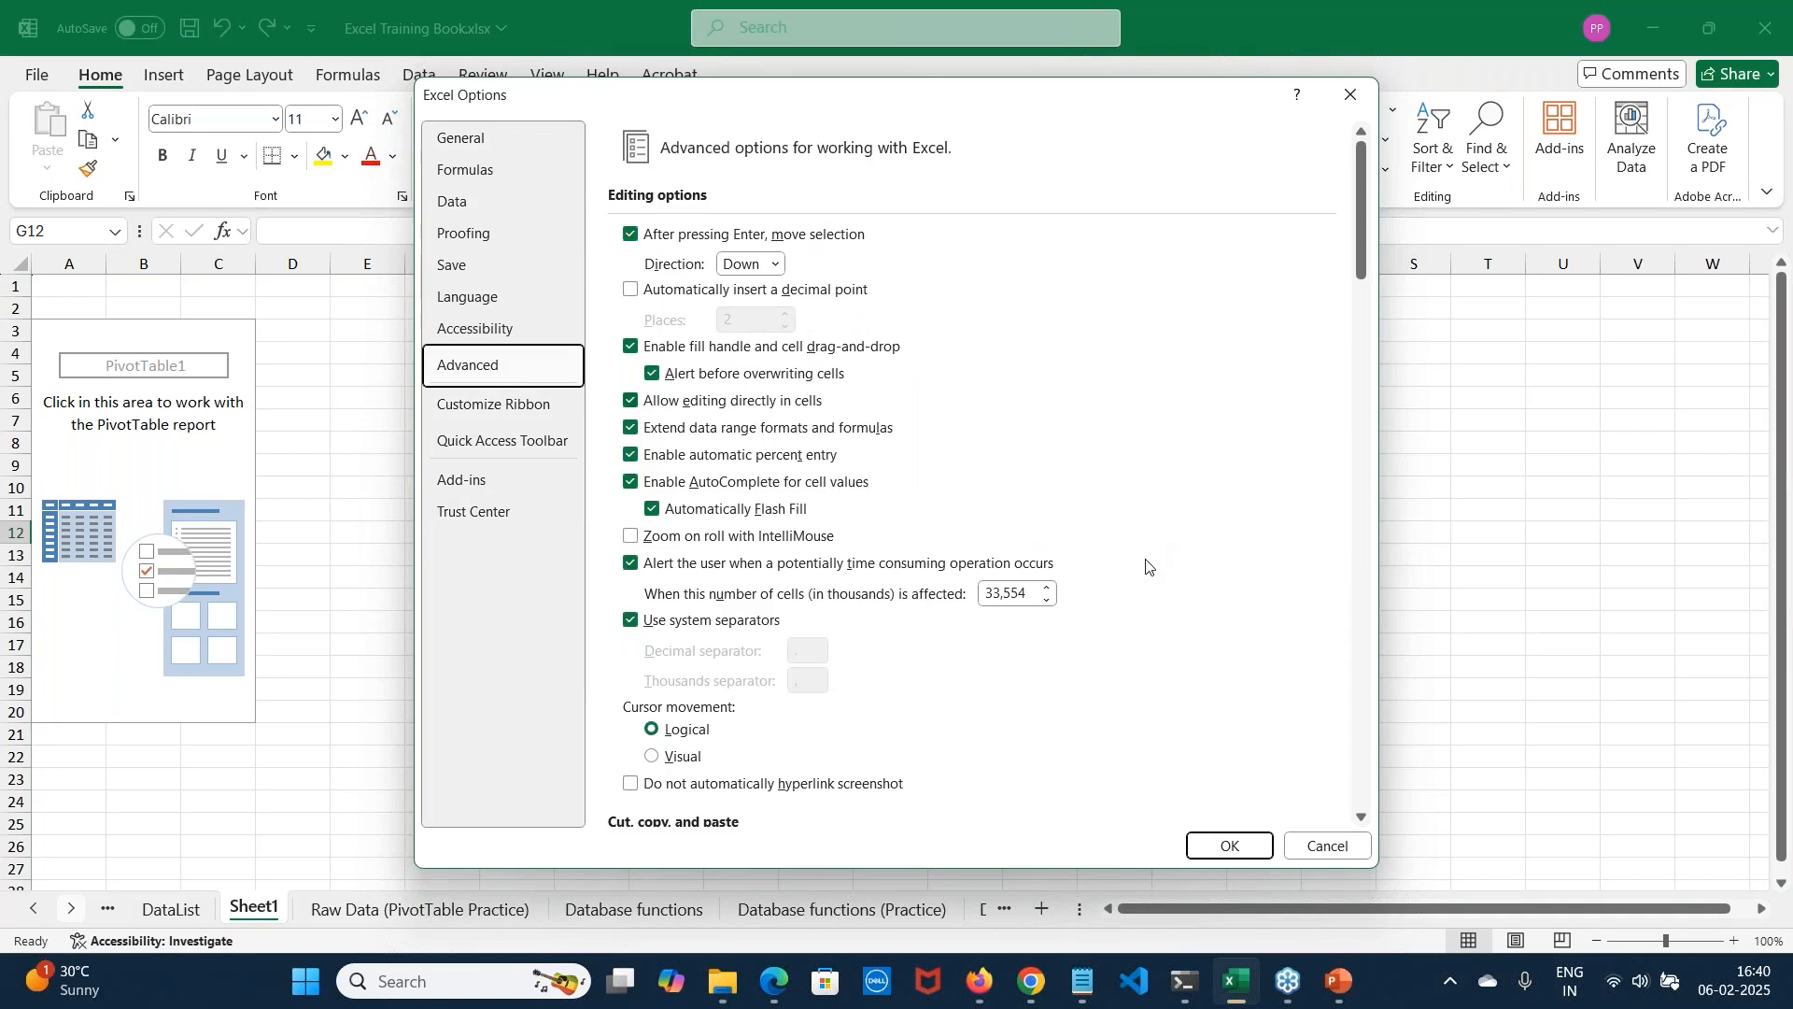
scroll(1146, 565, "down", 5)
scroll(1147, 565, "down", 5)
scroll(1147, 565, "down", 6)
scroll(1147, 560, "down", 6)
scroll(1147, 561, "down", 1)
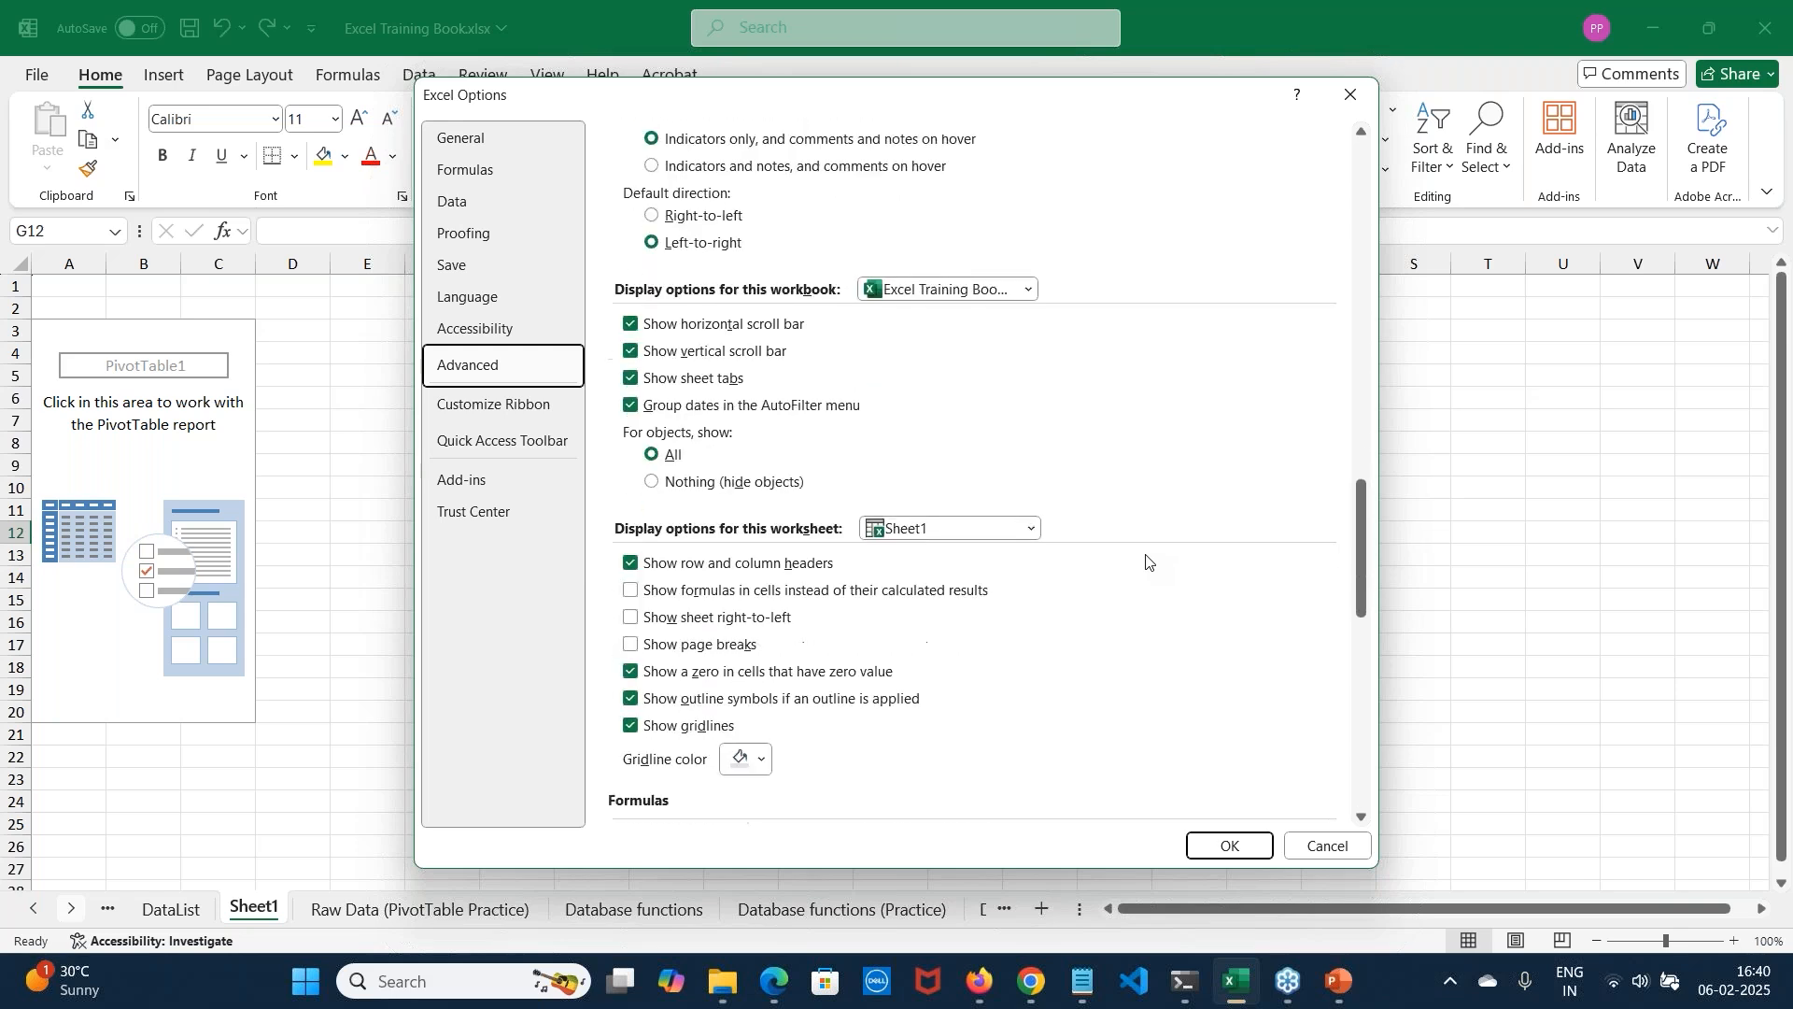
scroll(1147, 560, "down", 5)
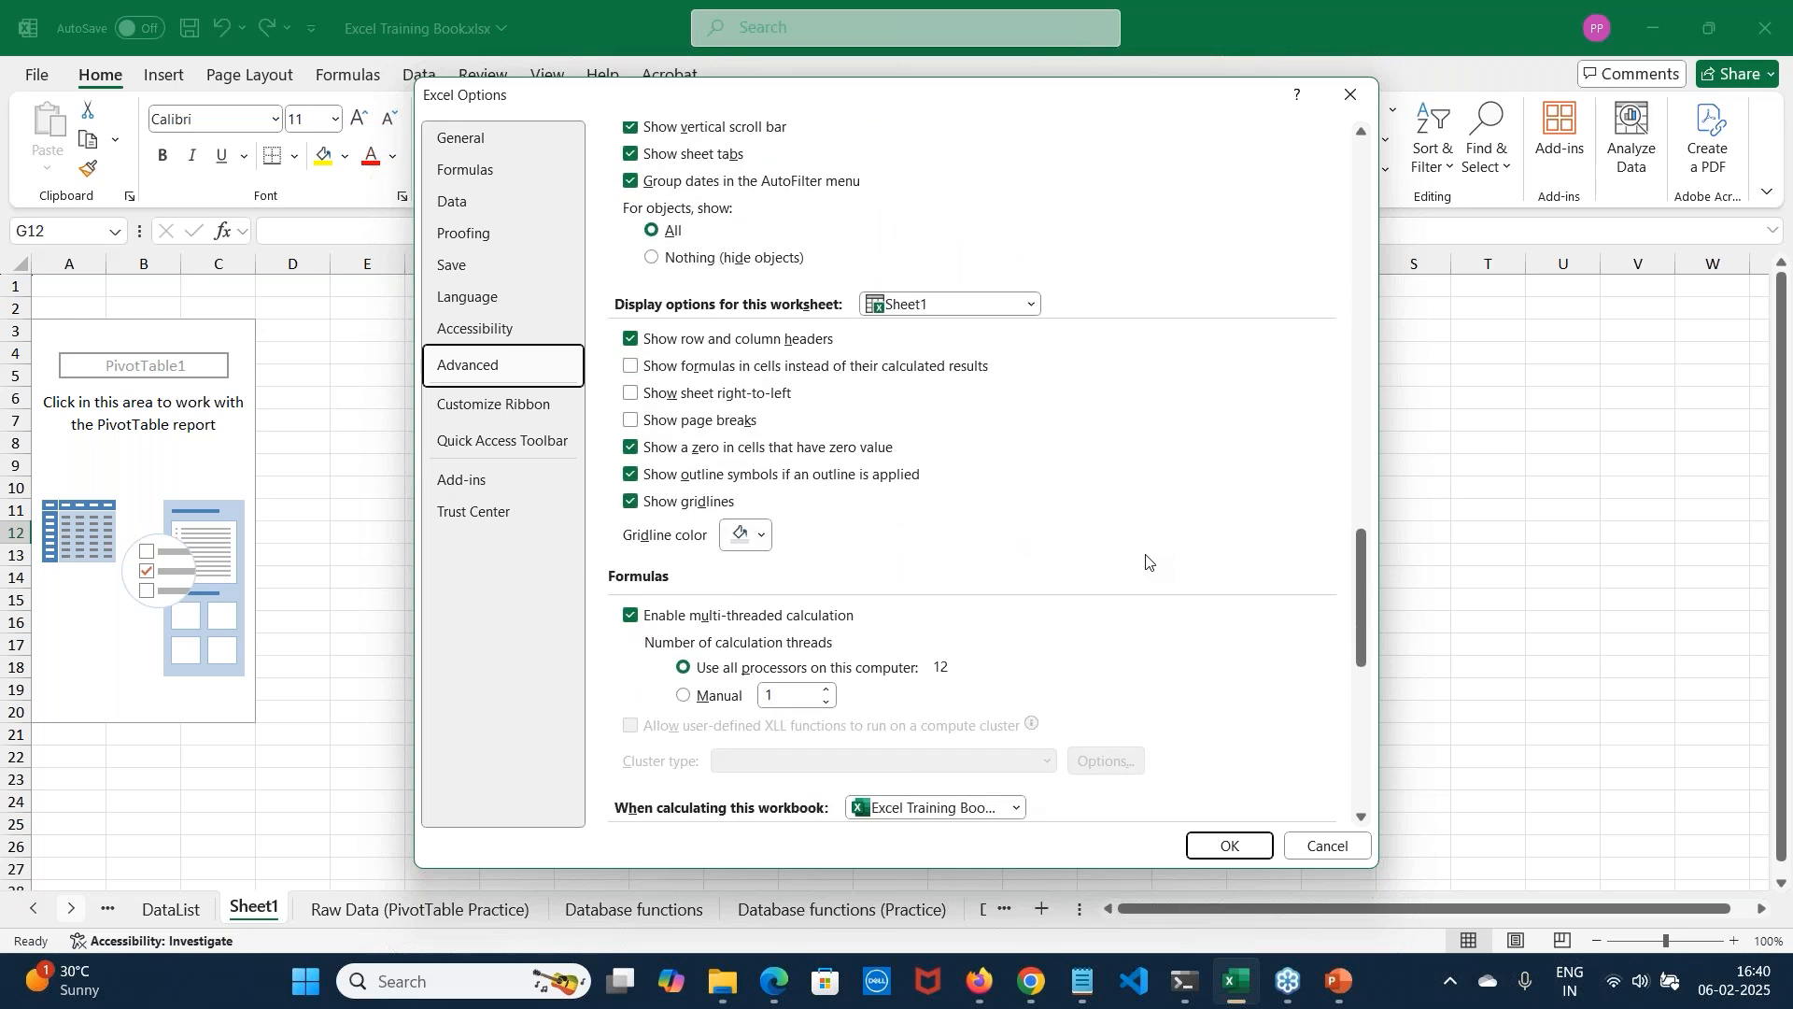
scroll(1147, 561, "down", 5)
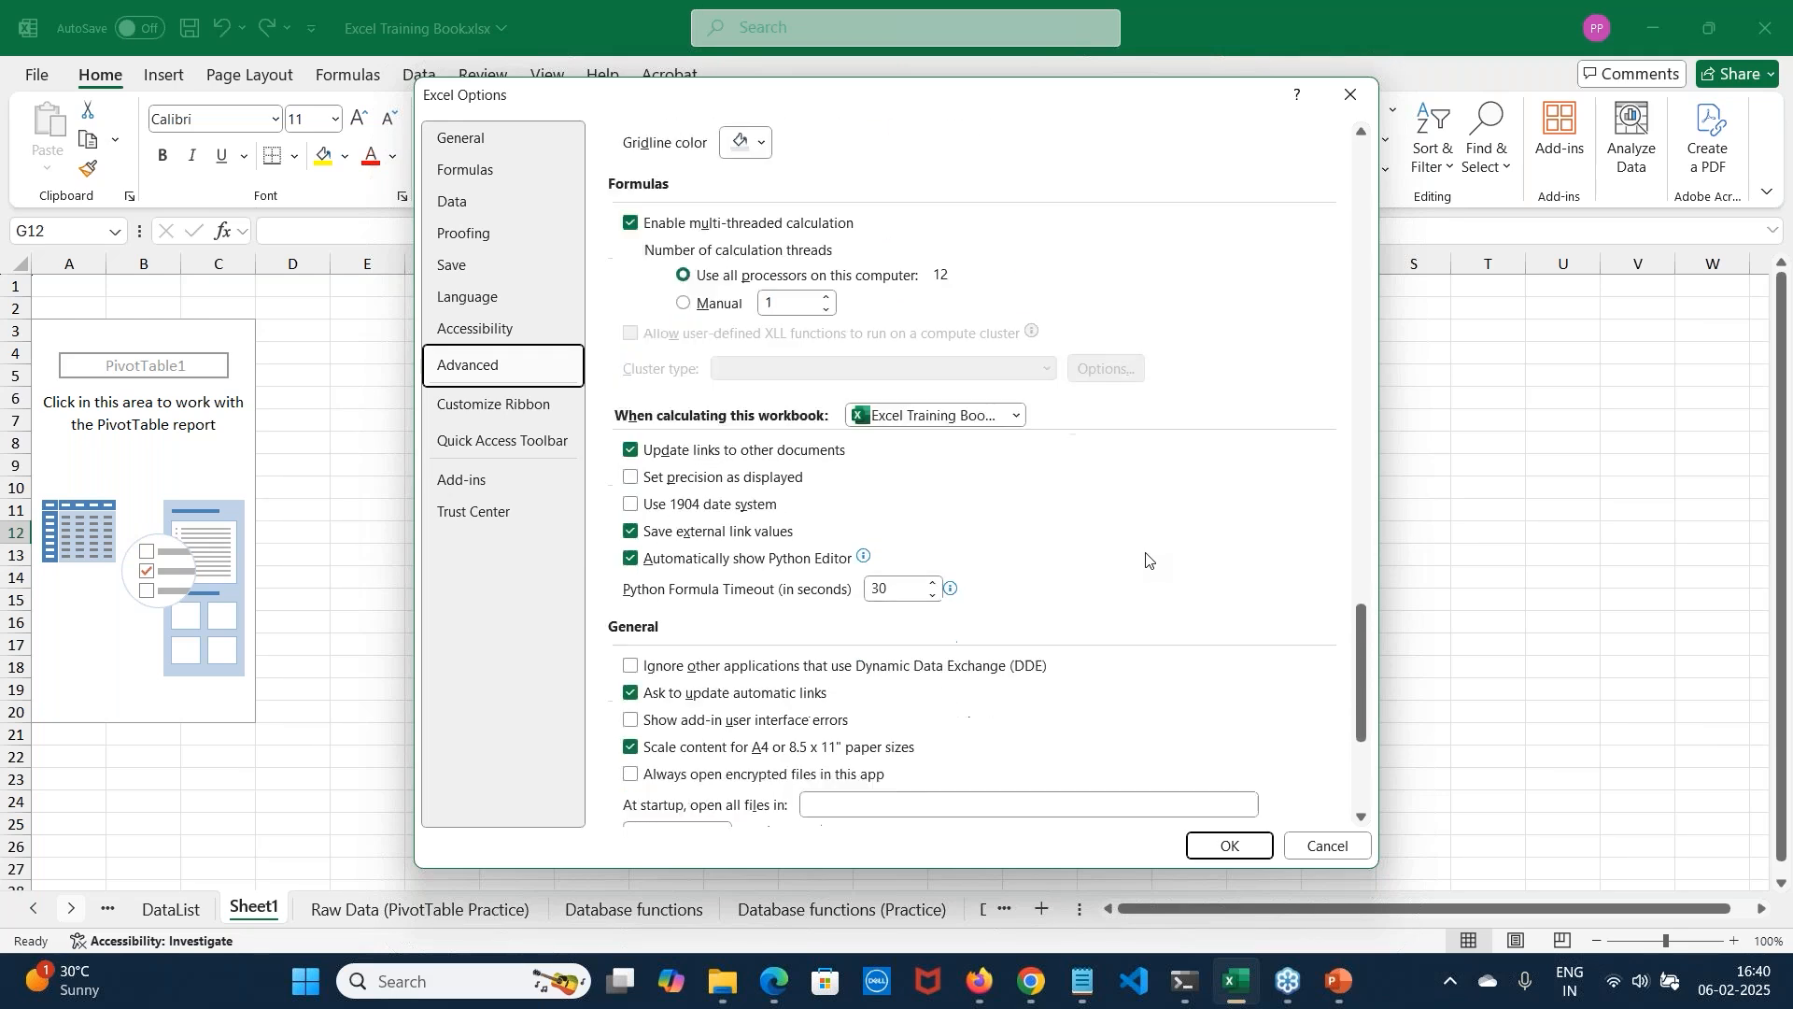
scroll(1147, 559, "down", 4)
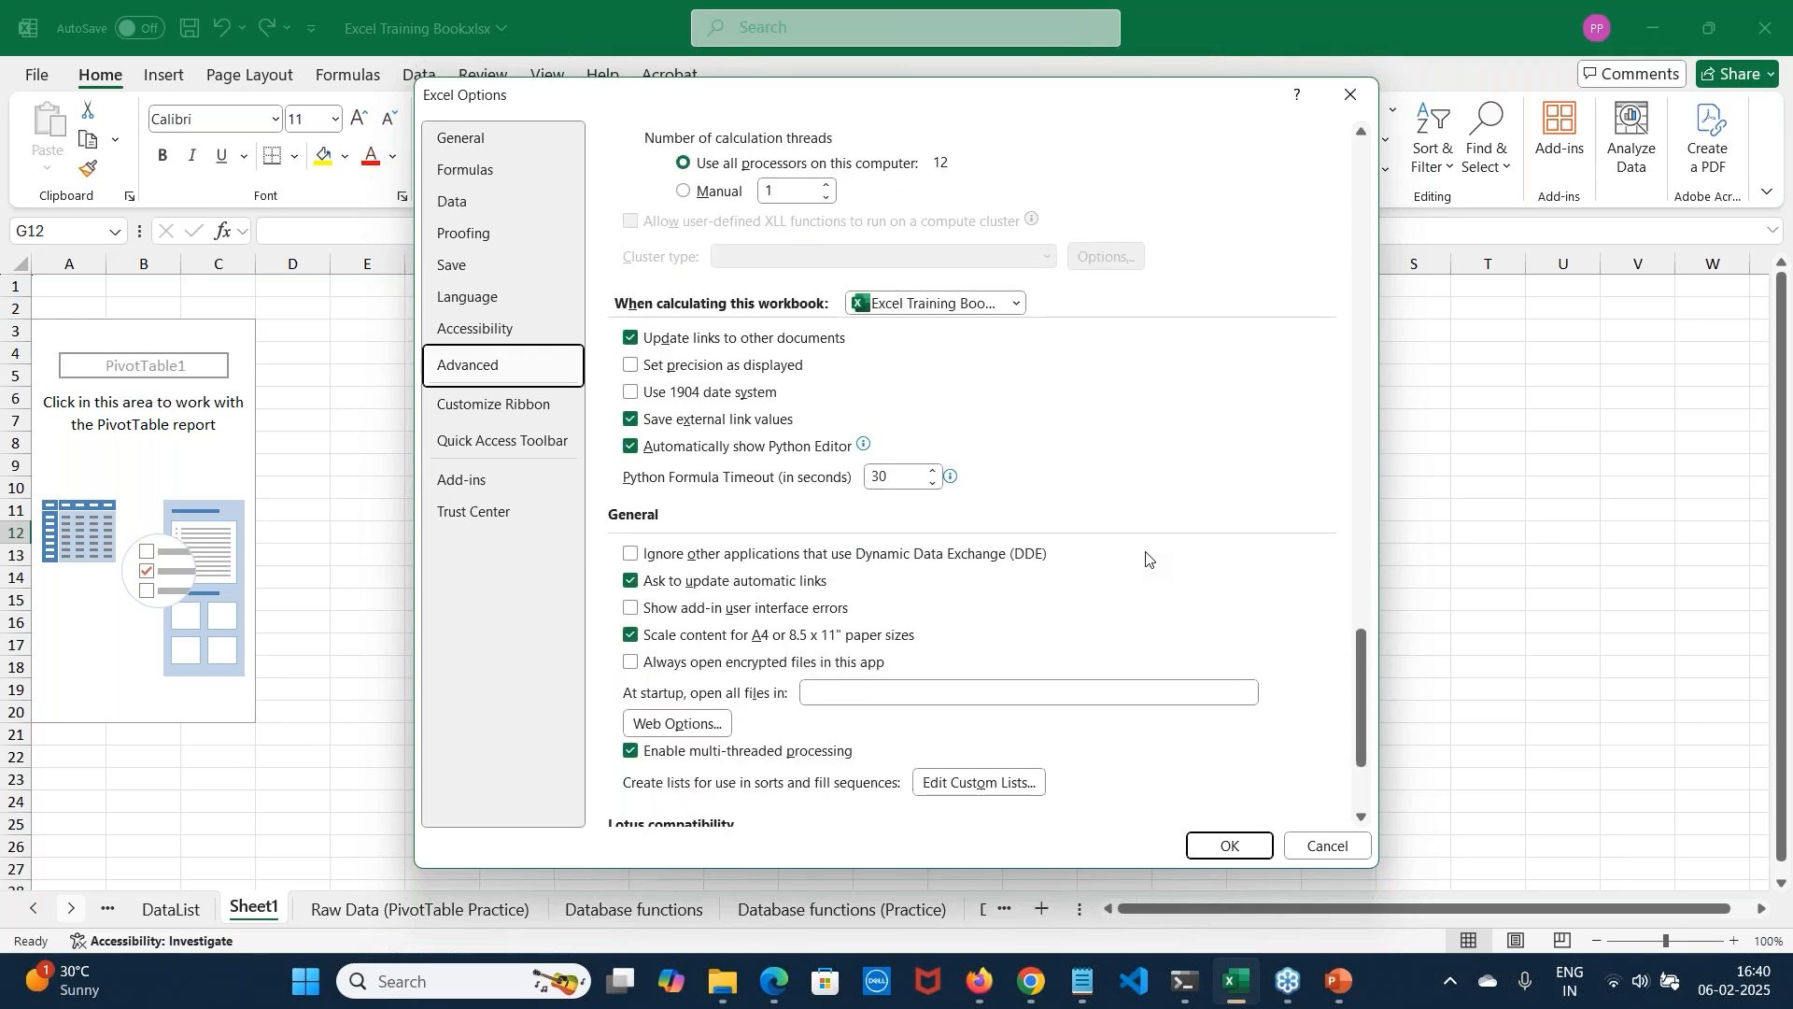
scroll(1147, 559, "down", 1)
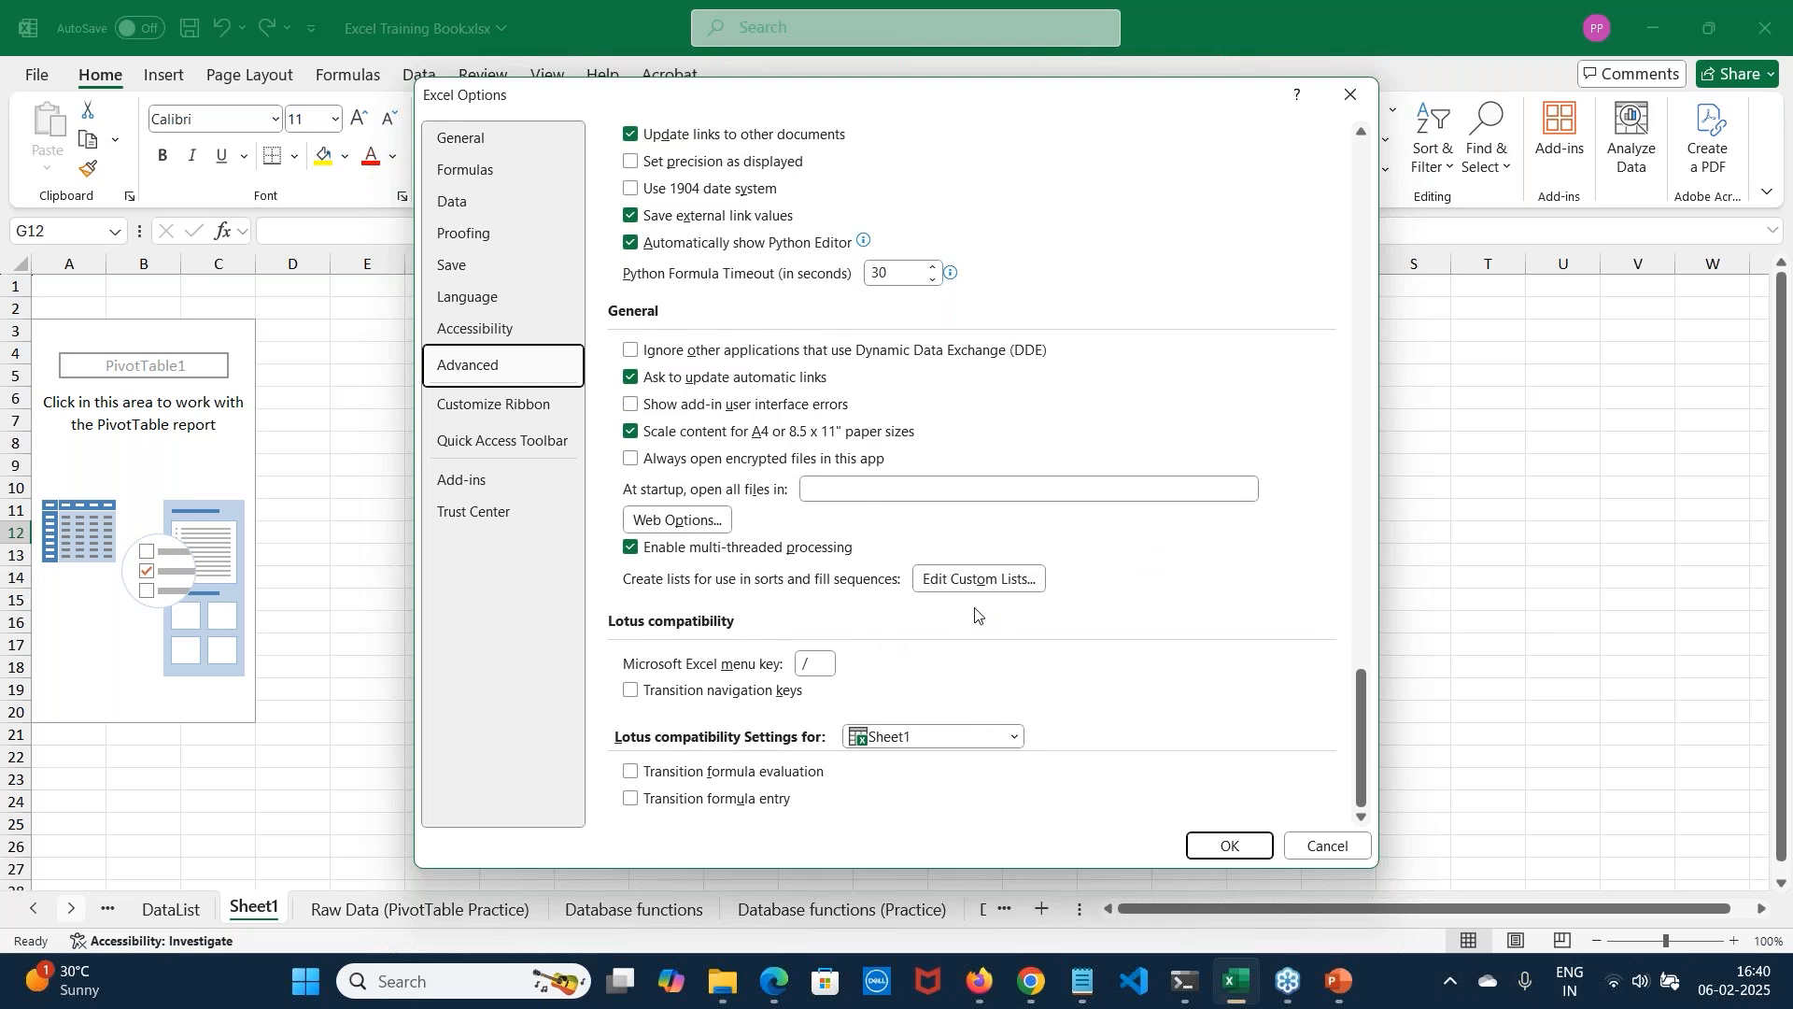
scroll(973, 624, "up", 3)
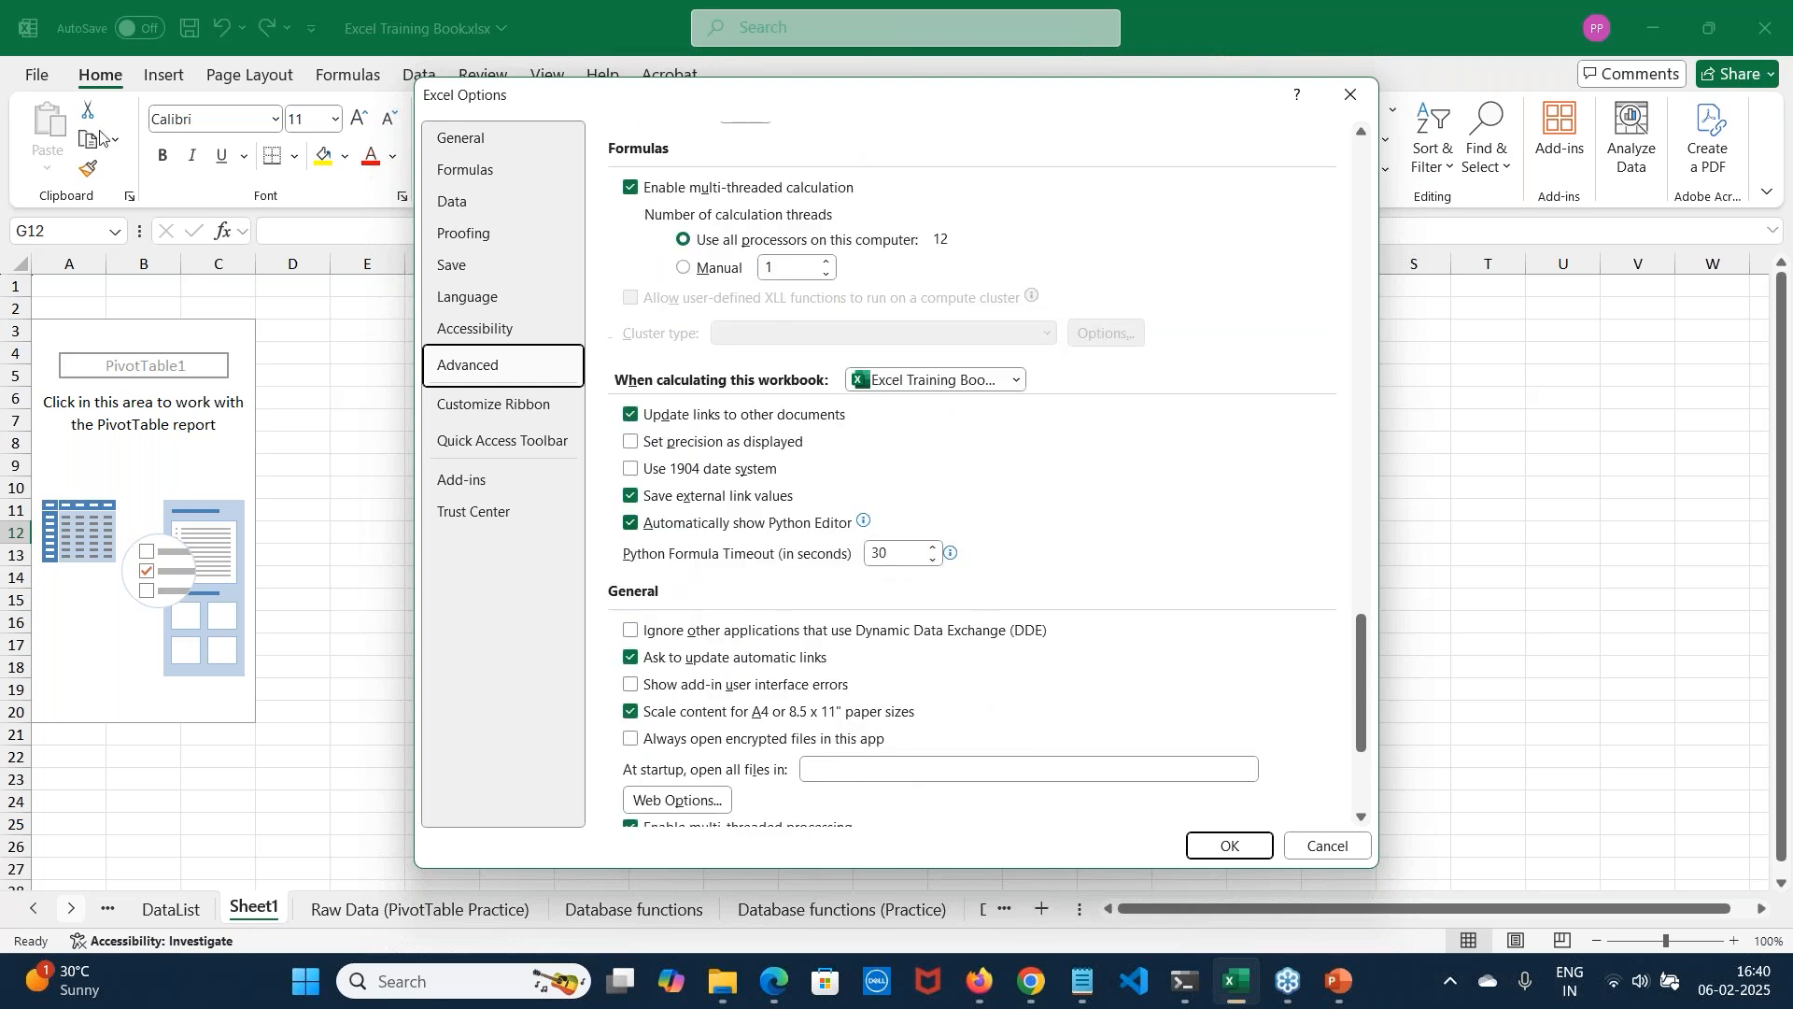
Review the Data options and the default PivotTable layout settings, and close both dialogs without changes
left_click(458, 204)
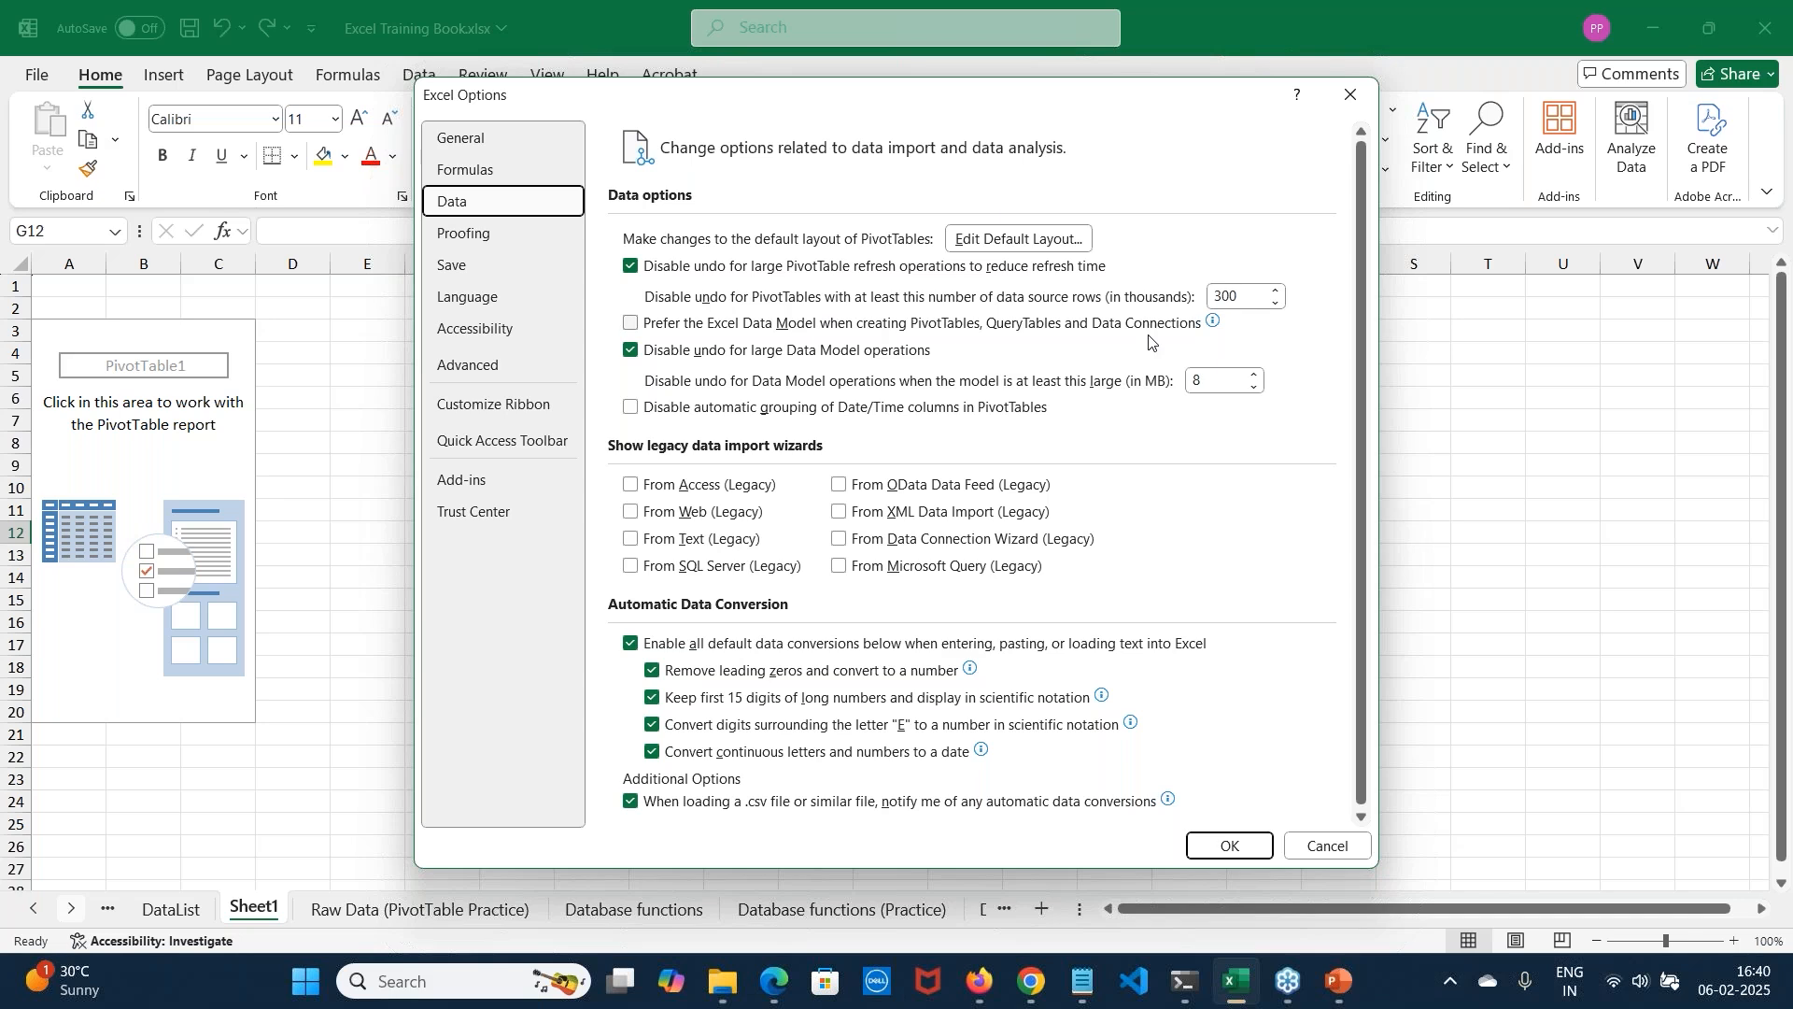
left_click(1031, 241)
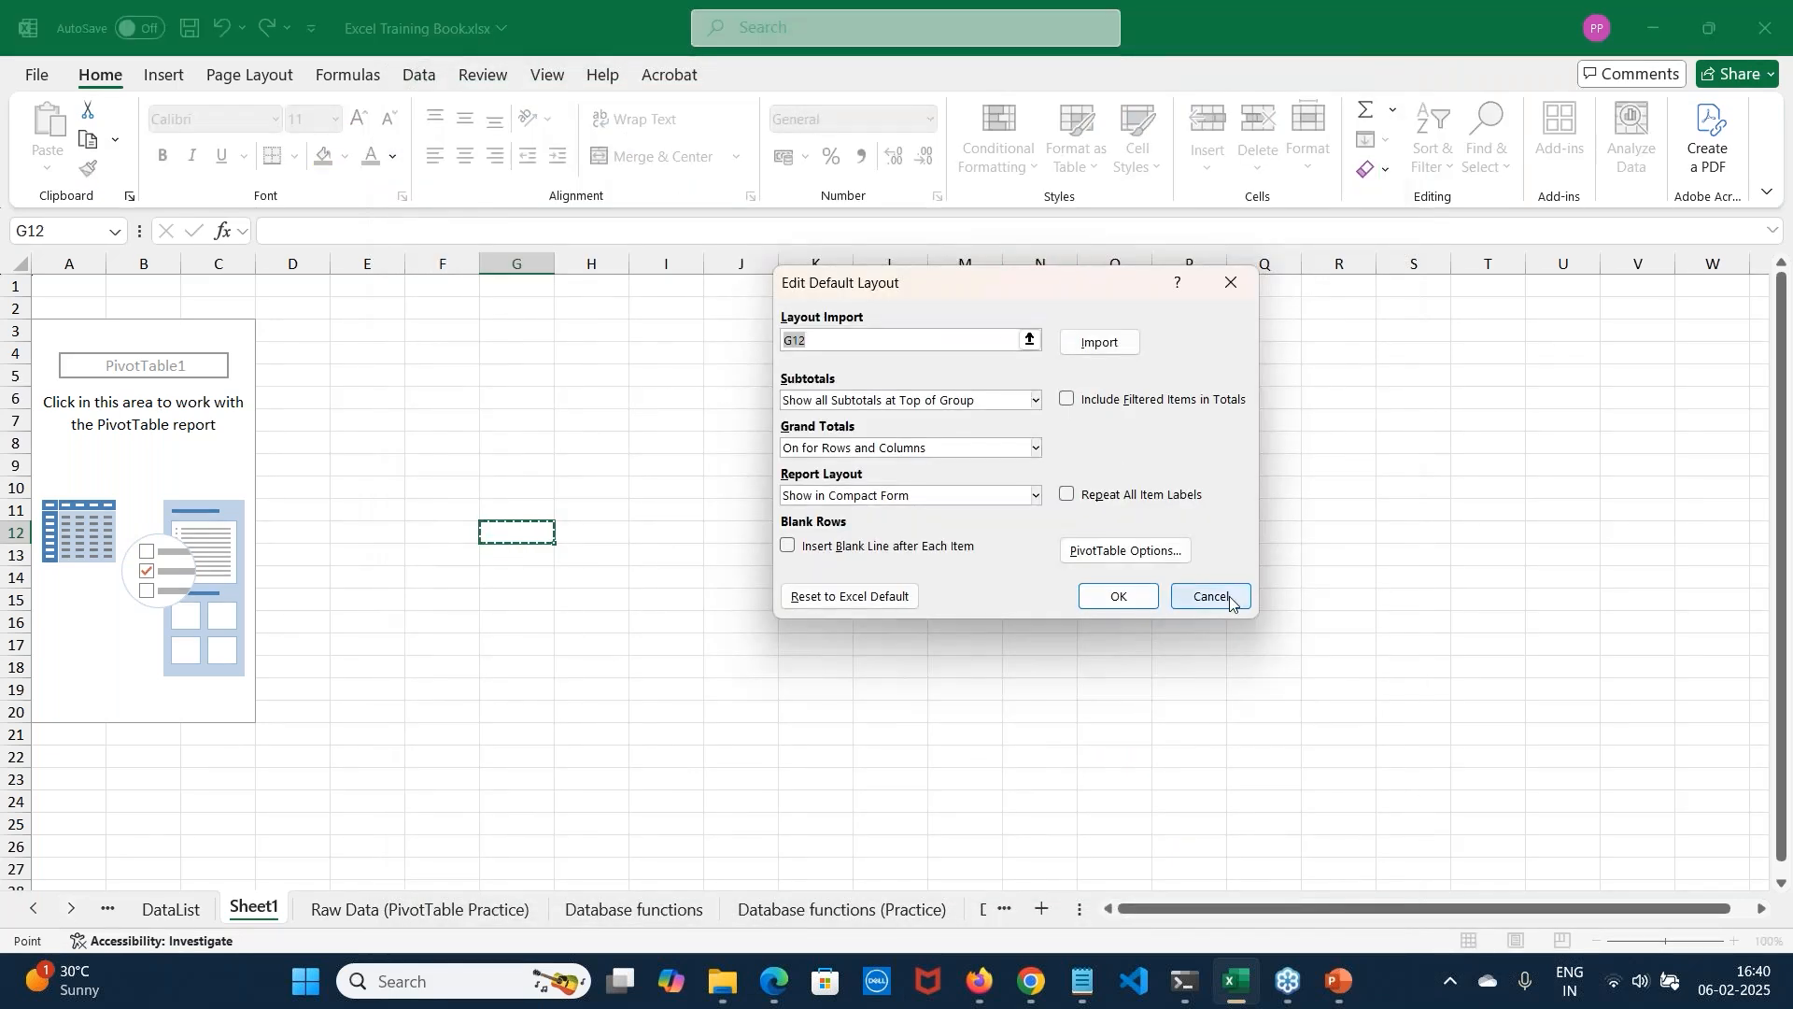
left_click(1230, 603)
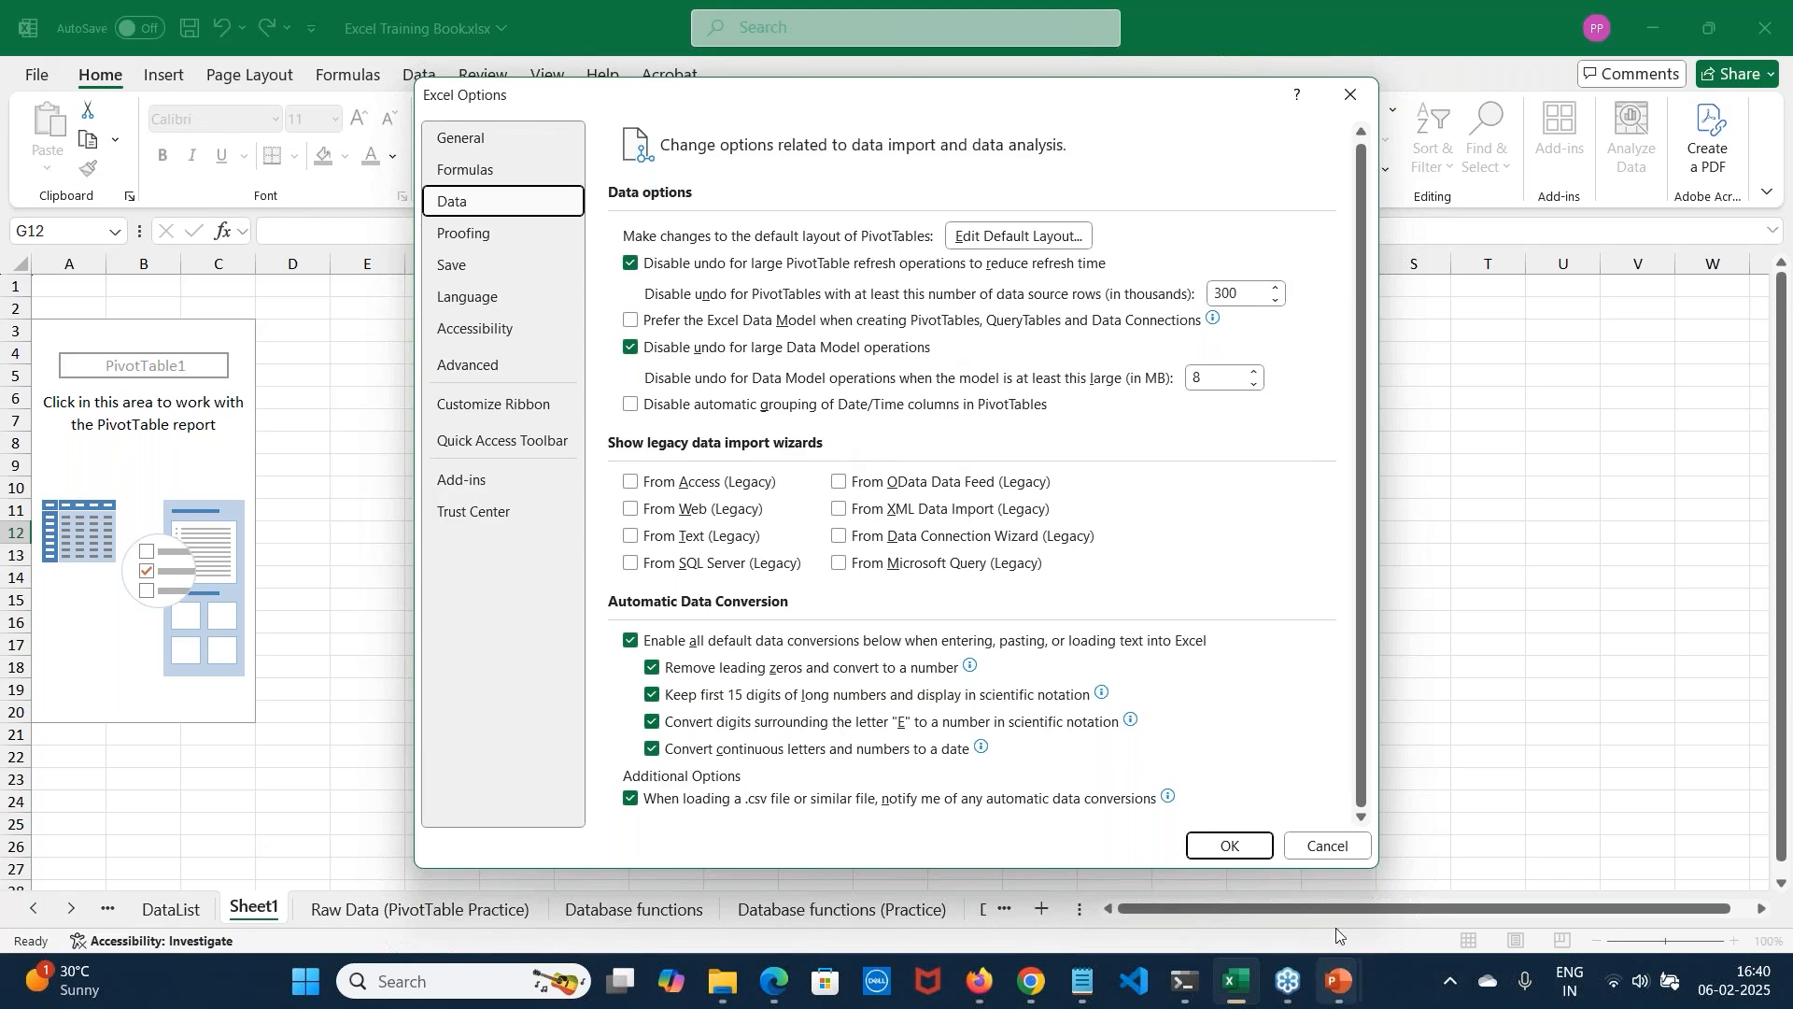
left_click(1343, 859)
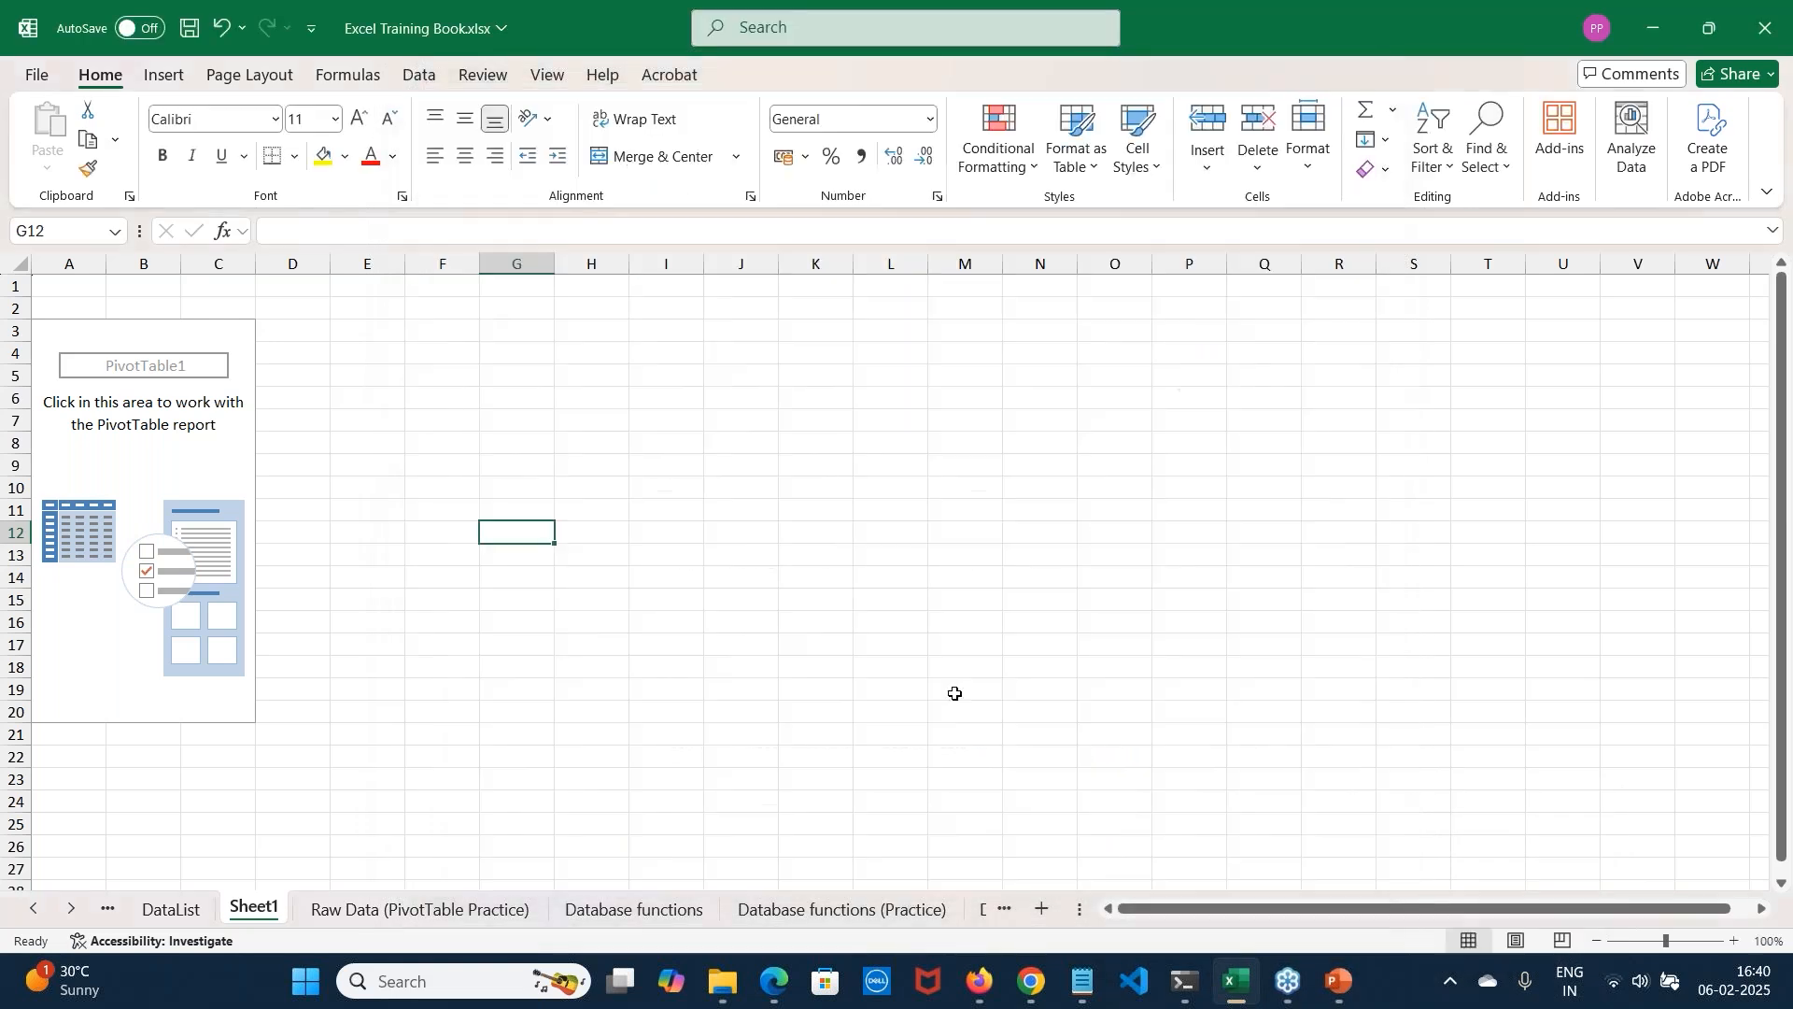
Lay out the PivotTable with Quarter as columns, Sales as values and Product as rows
left_click(205, 442)
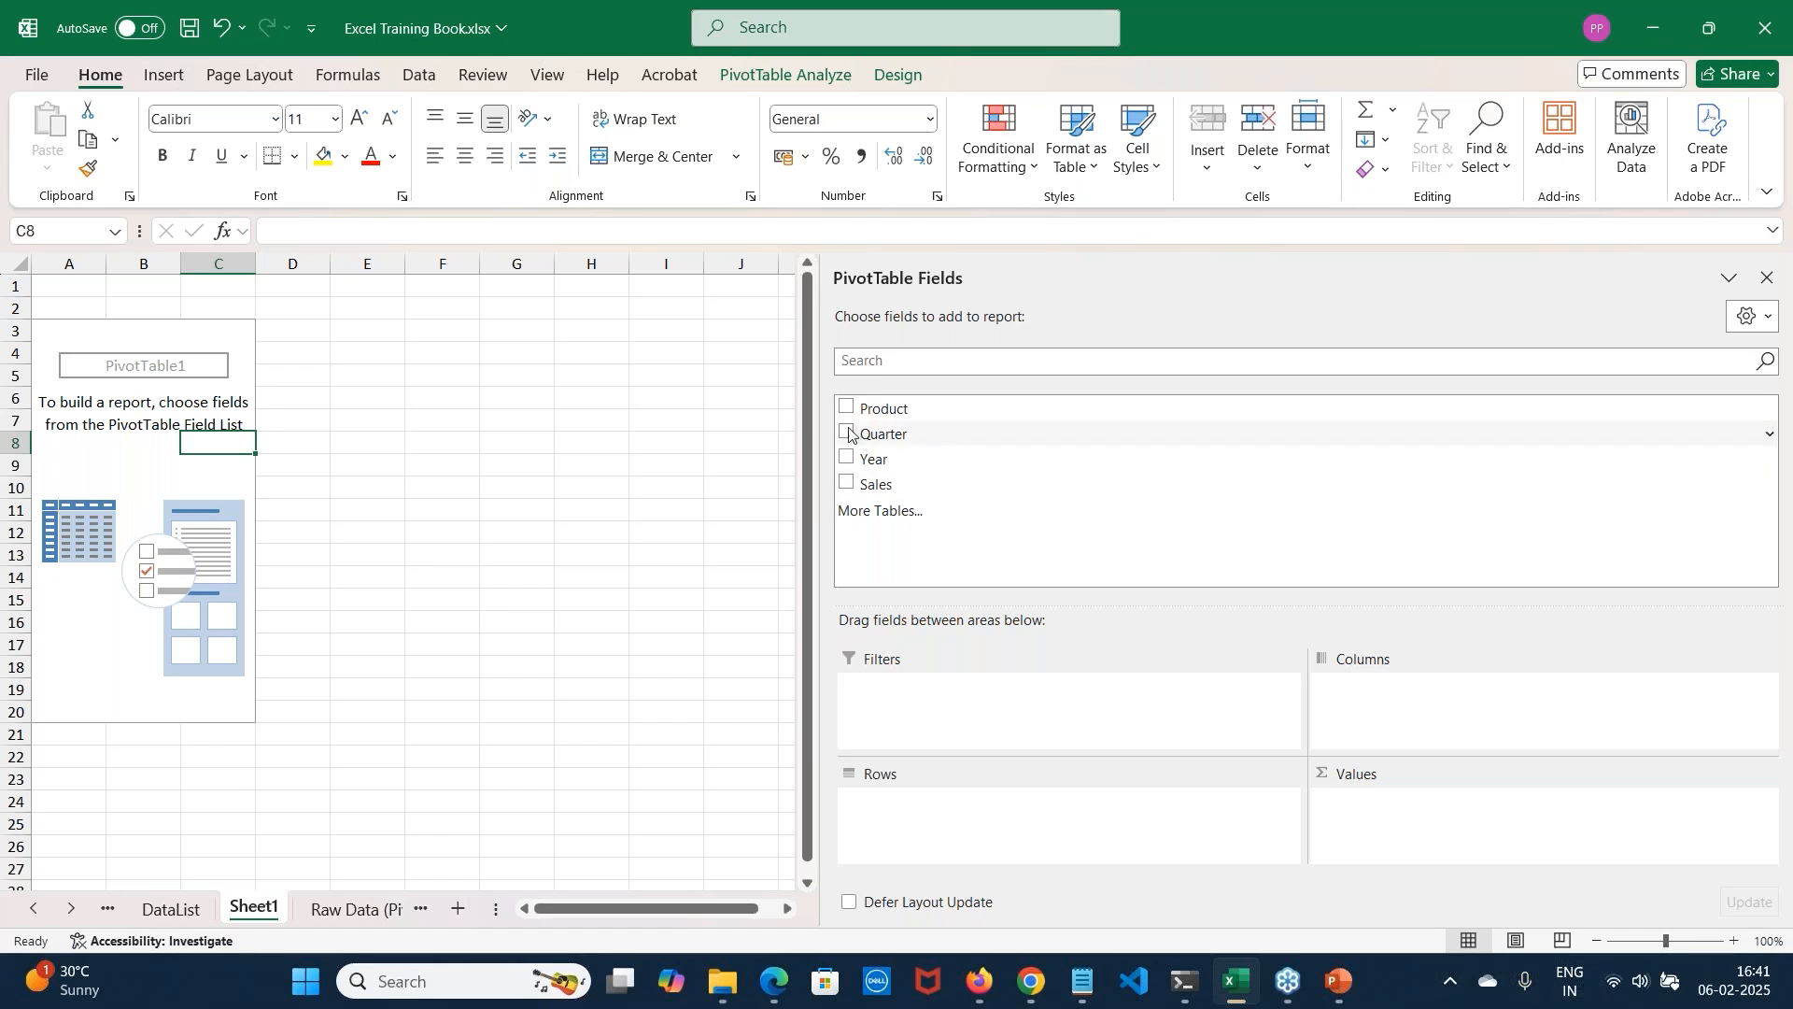
left_click_drag(846, 435, 1070, 457)
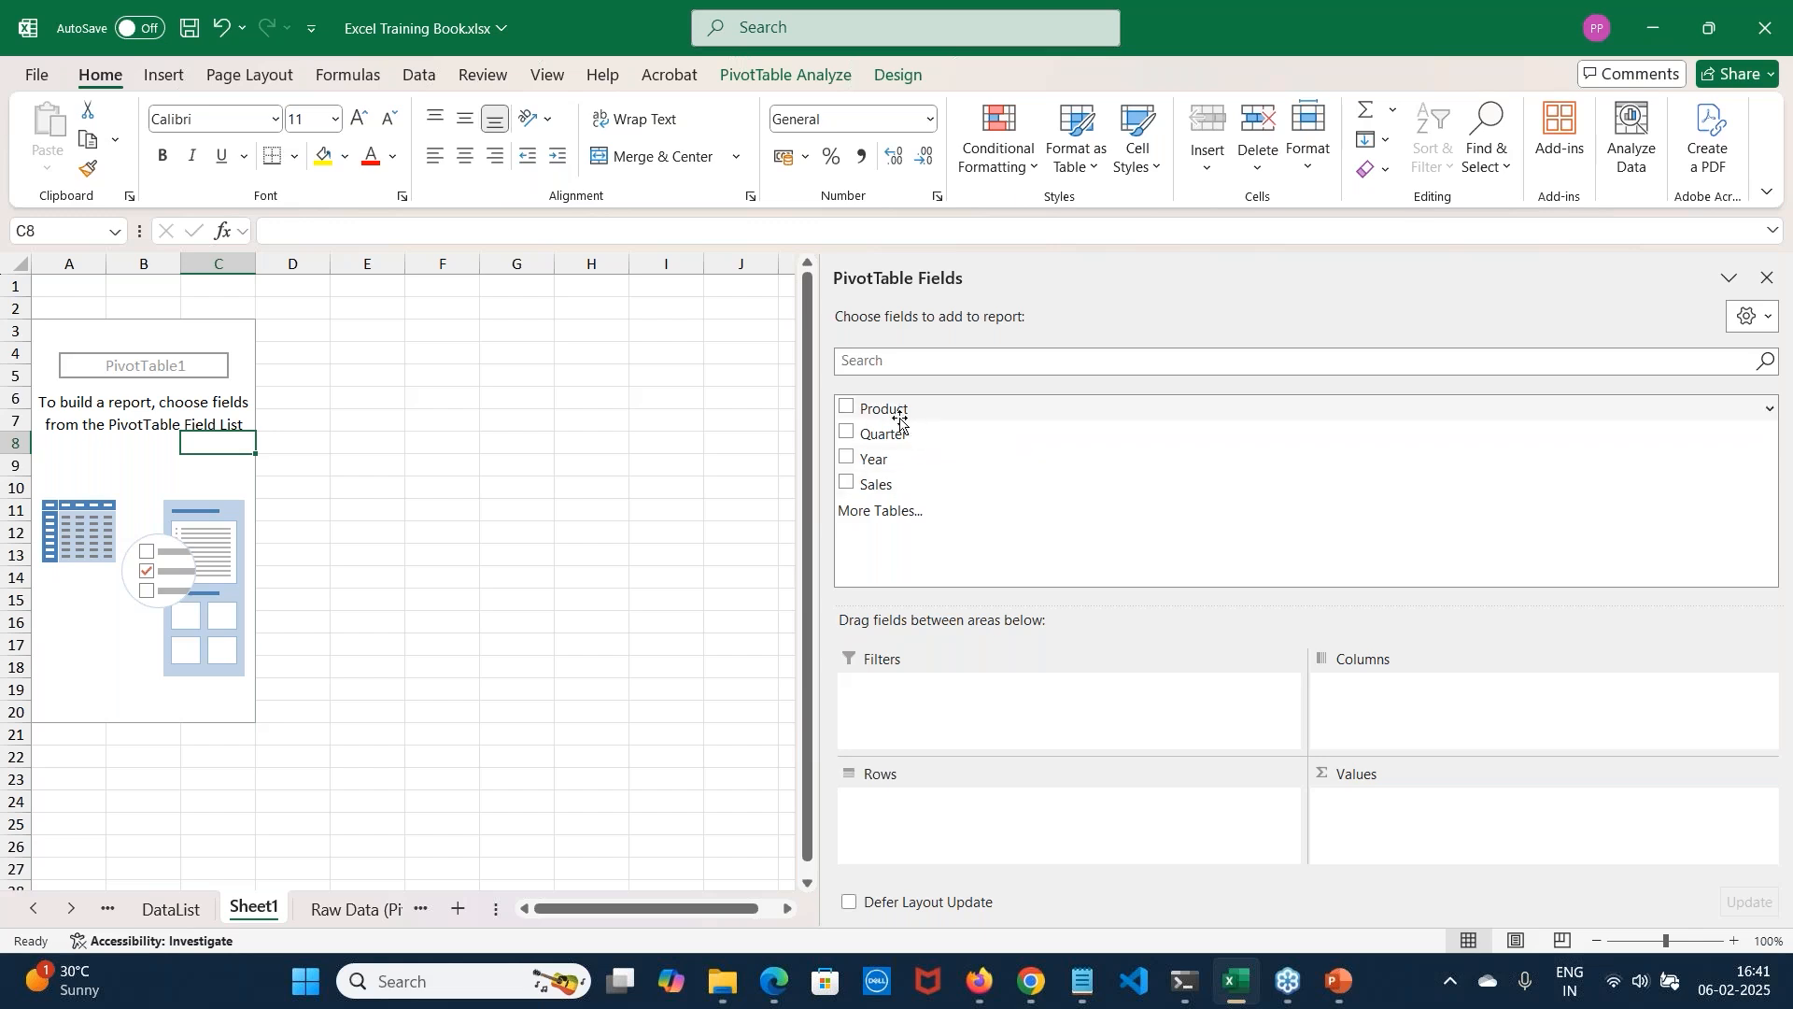
left_click_drag(888, 433, 1499, 720)
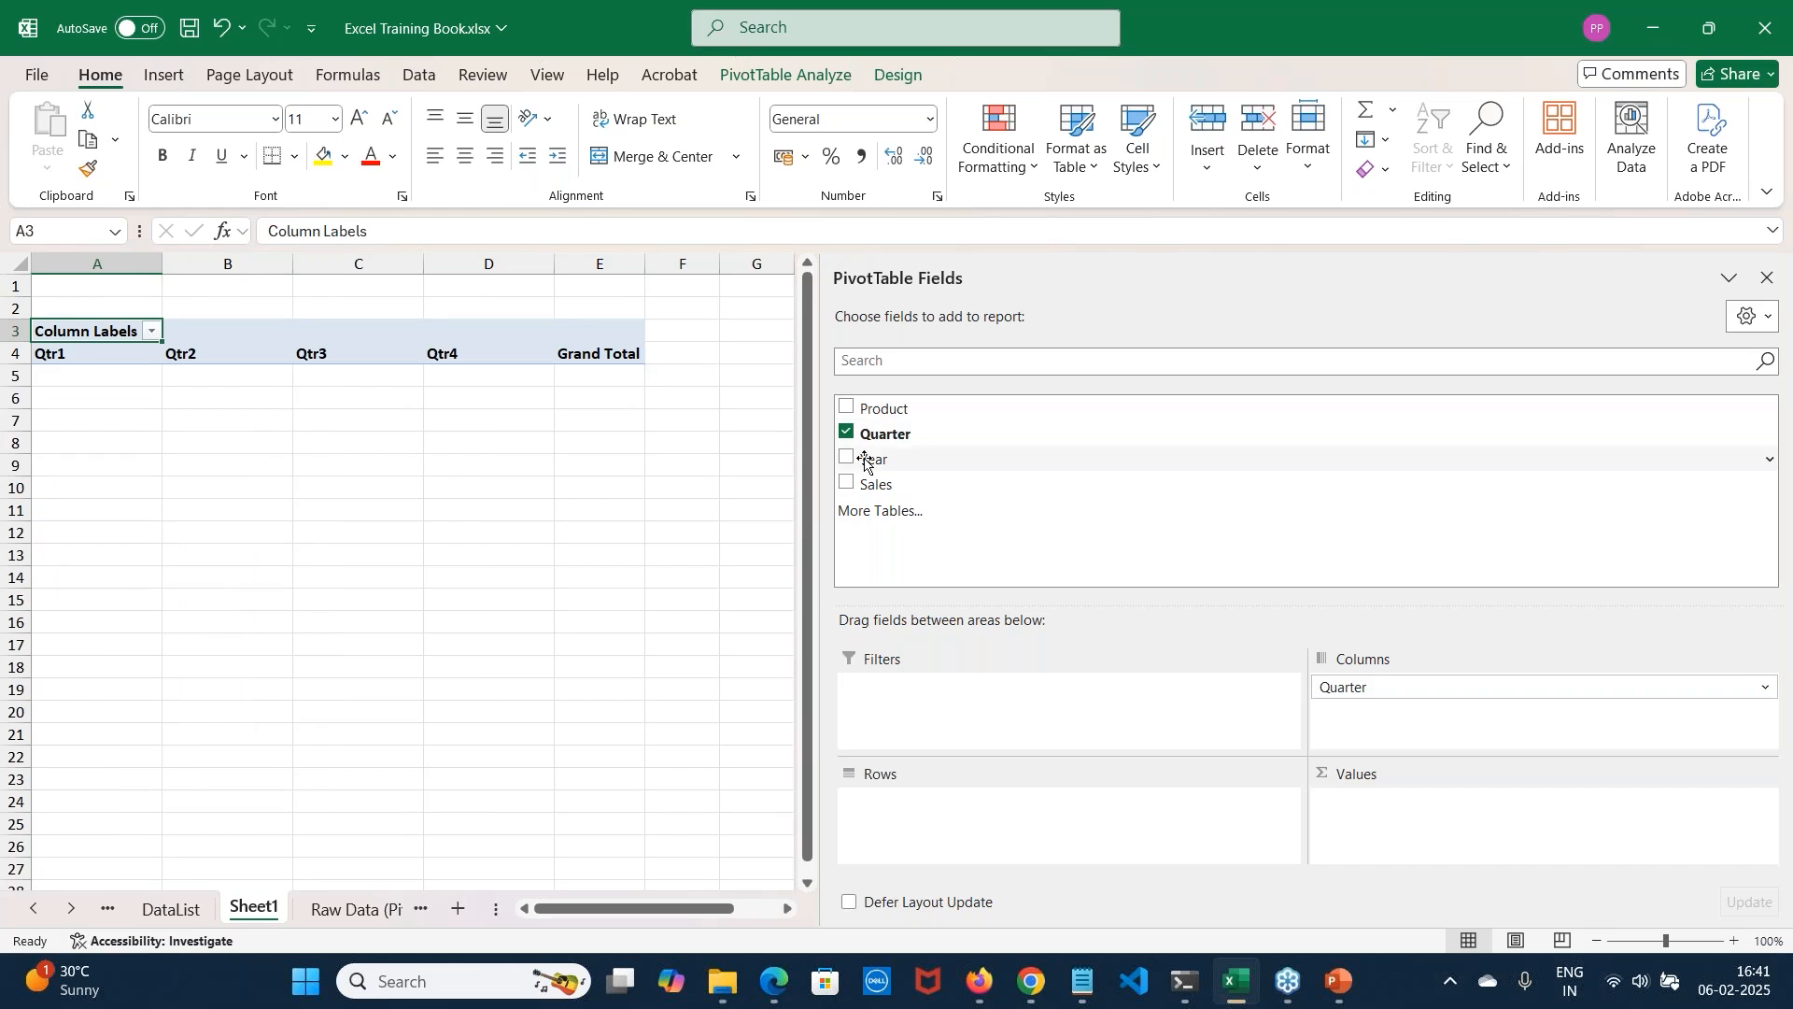
left_click_drag(873, 482, 1532, 855)
left_click_drag(883, 408, 976, 831)
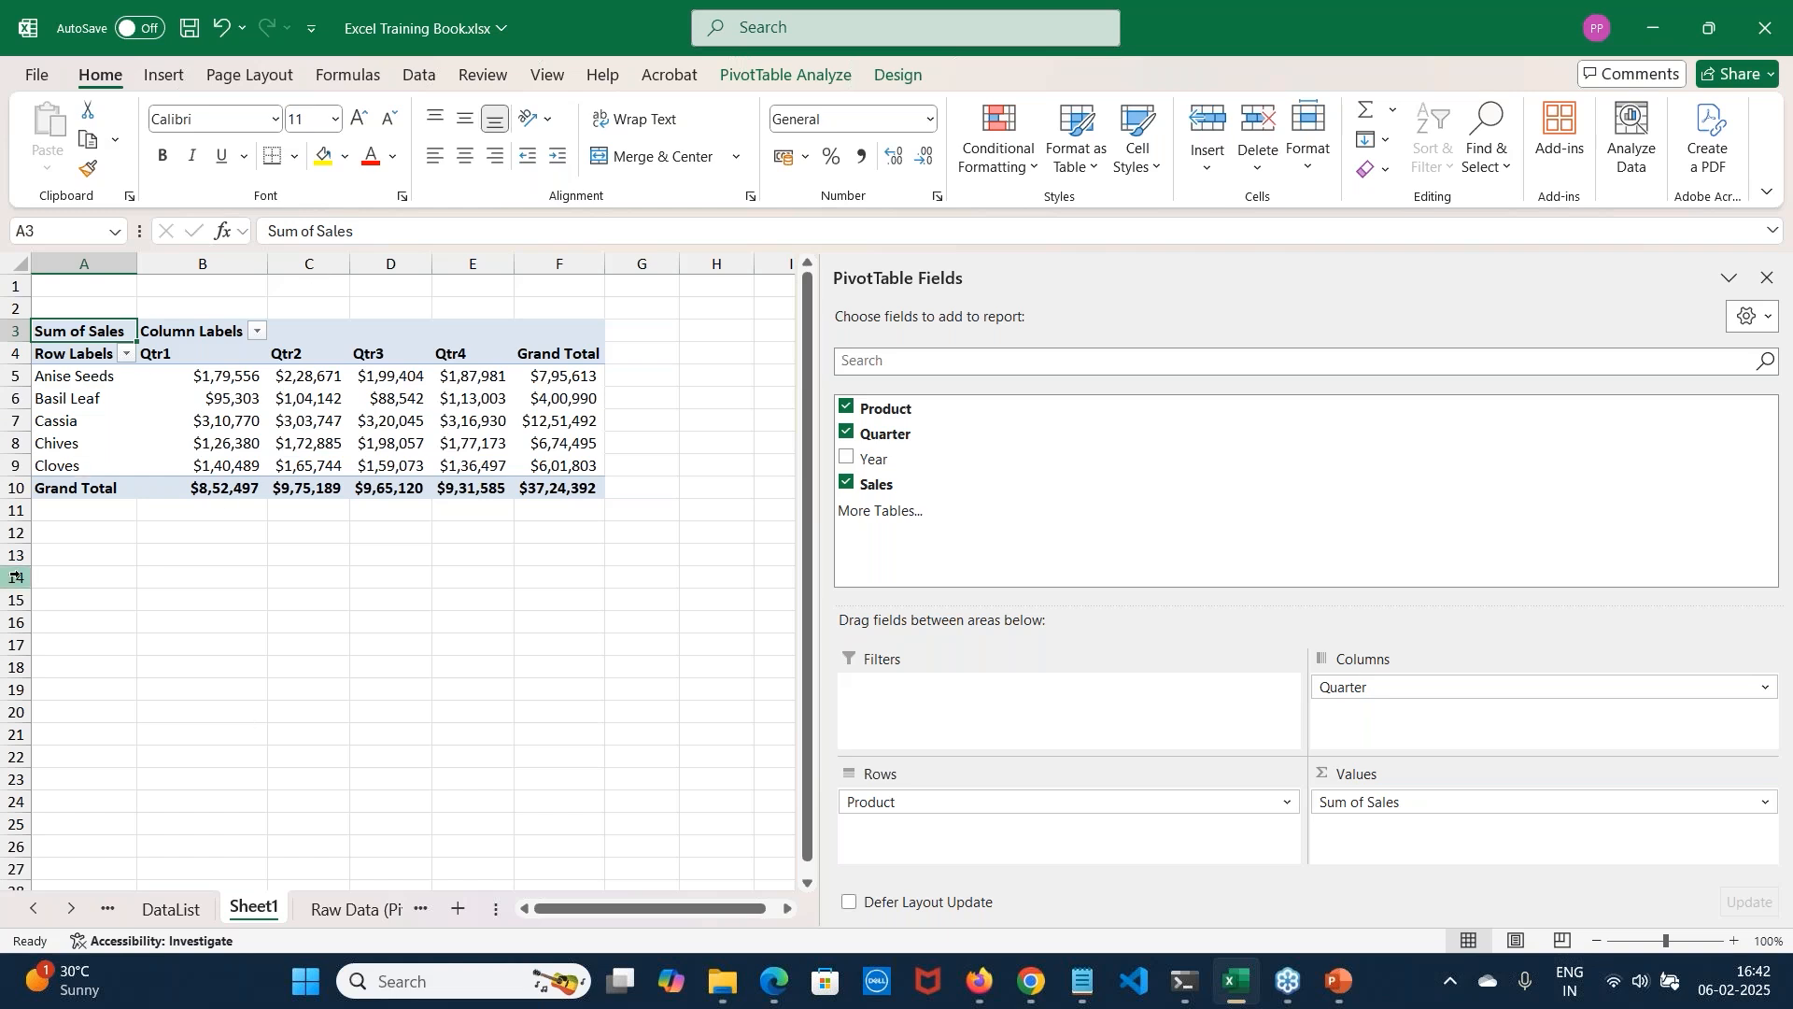
Filter the PivotTable's column labels to show only Qtr4
left_click(258, 331)
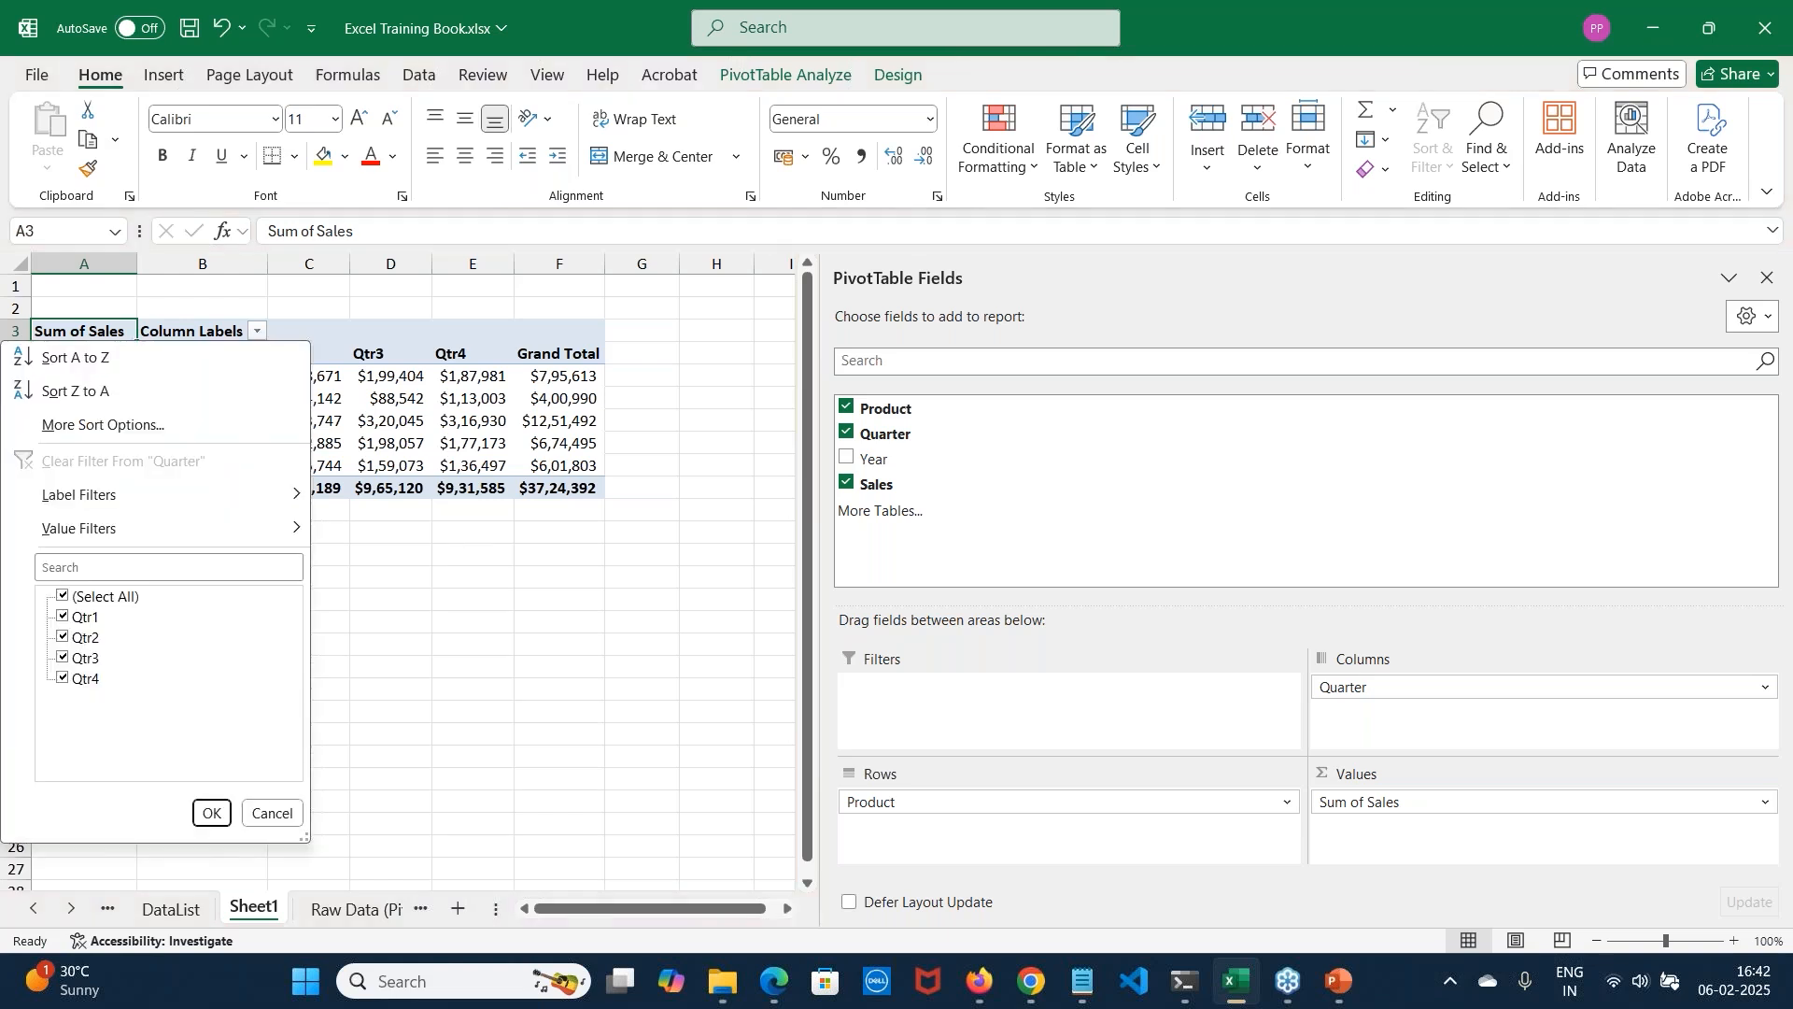
key("Escape")
left_click(258, 333)
left_click(64, 658)
left_click(63, 637)
left_click(64, 616)
left_click(211, 813)
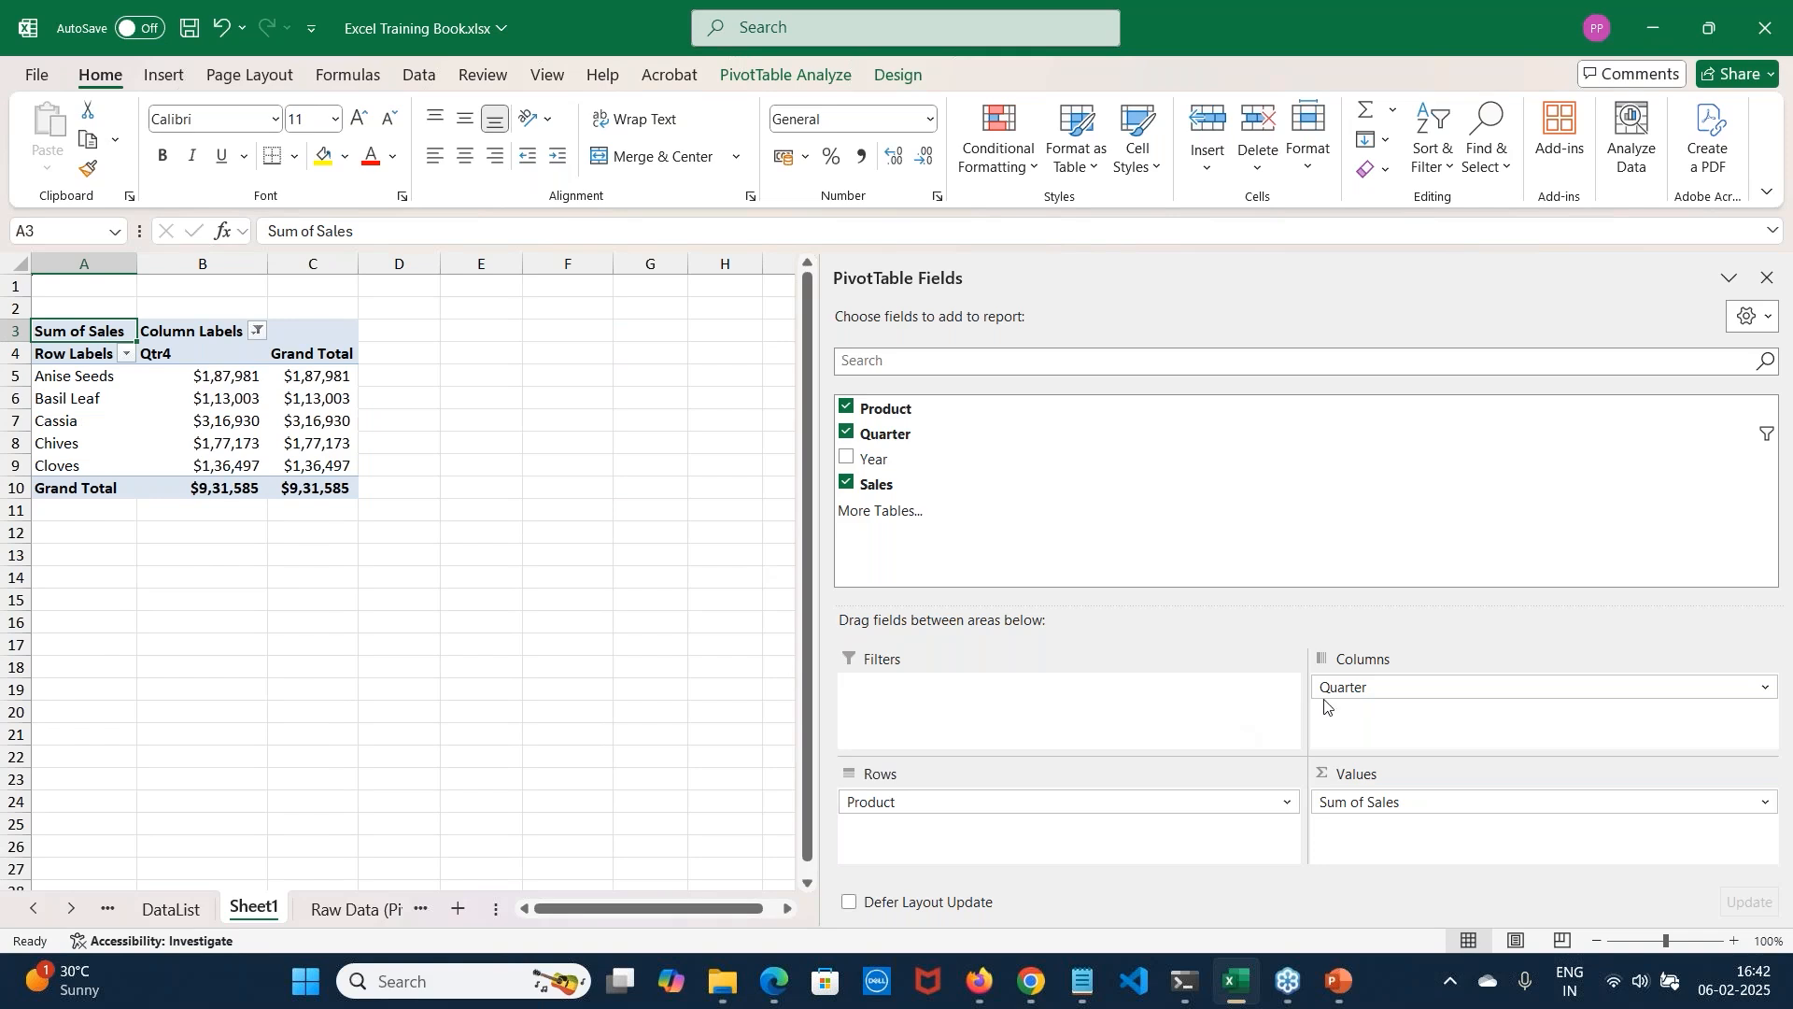
Add Year as a report filter to the PivotTable and filter it to 2003
left_click_drag(888, 459, 976, 694)
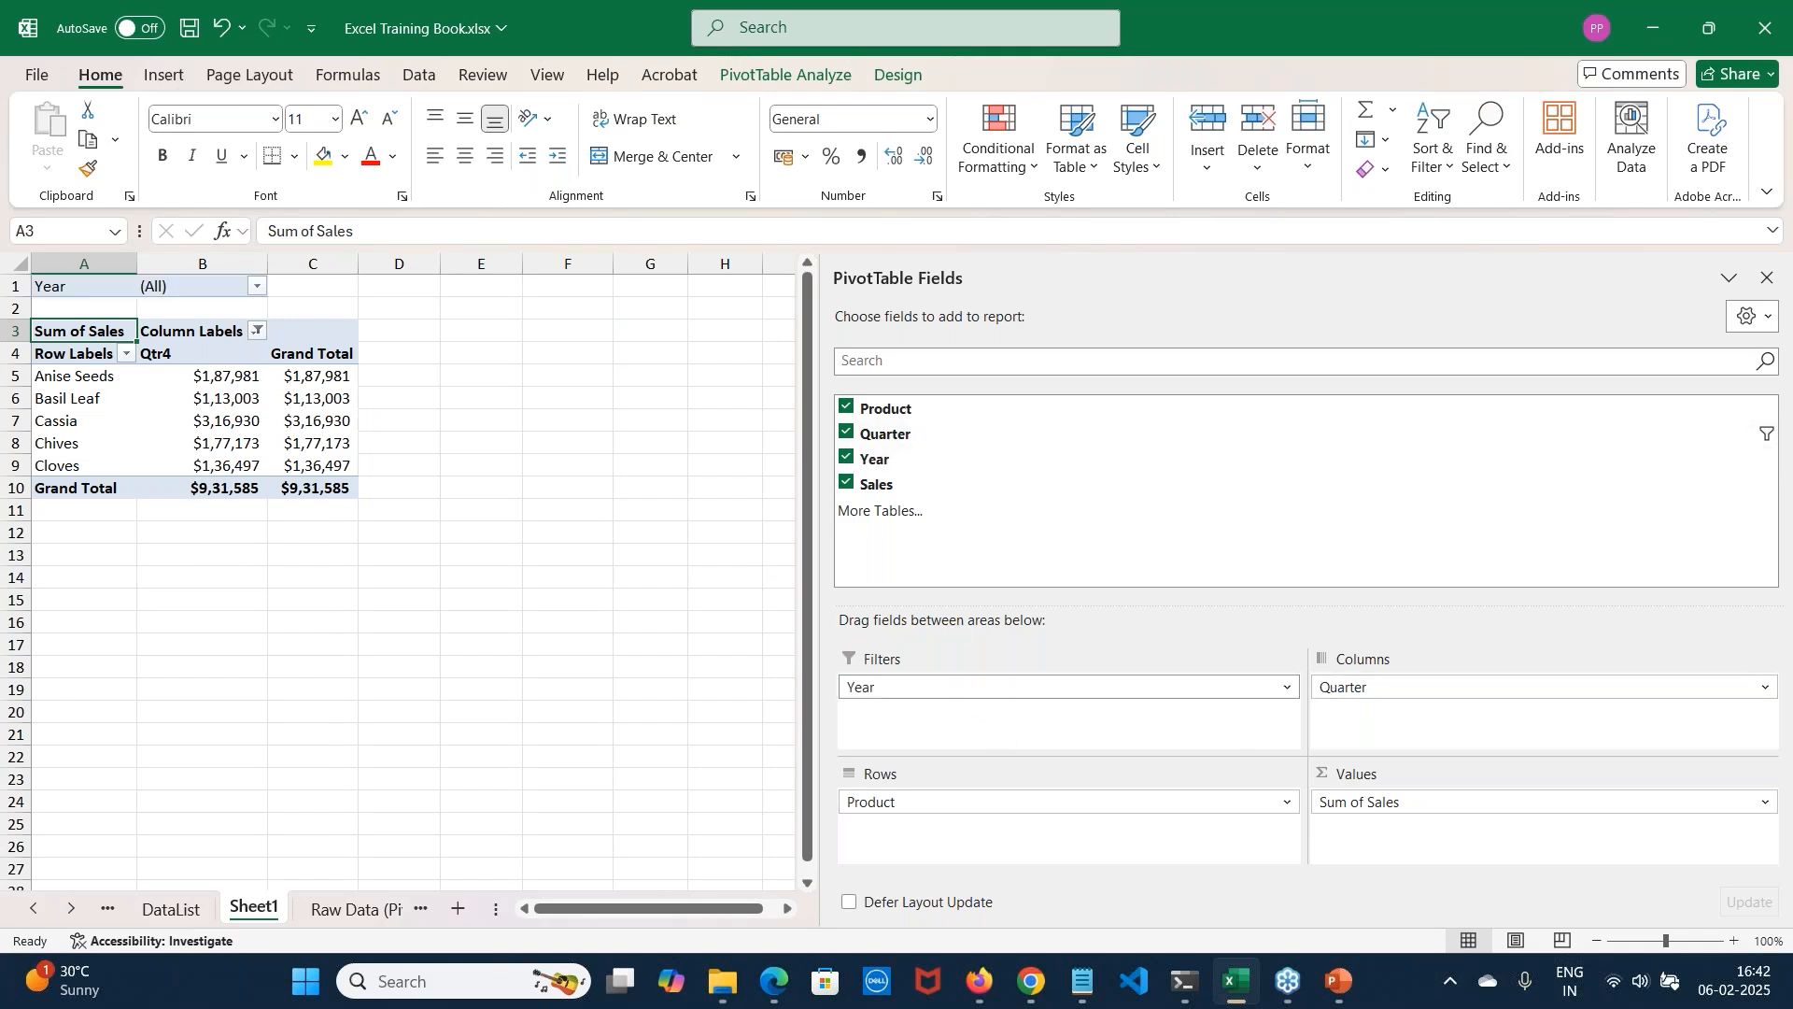
left_click(257, 286)
left_click(47, 386)
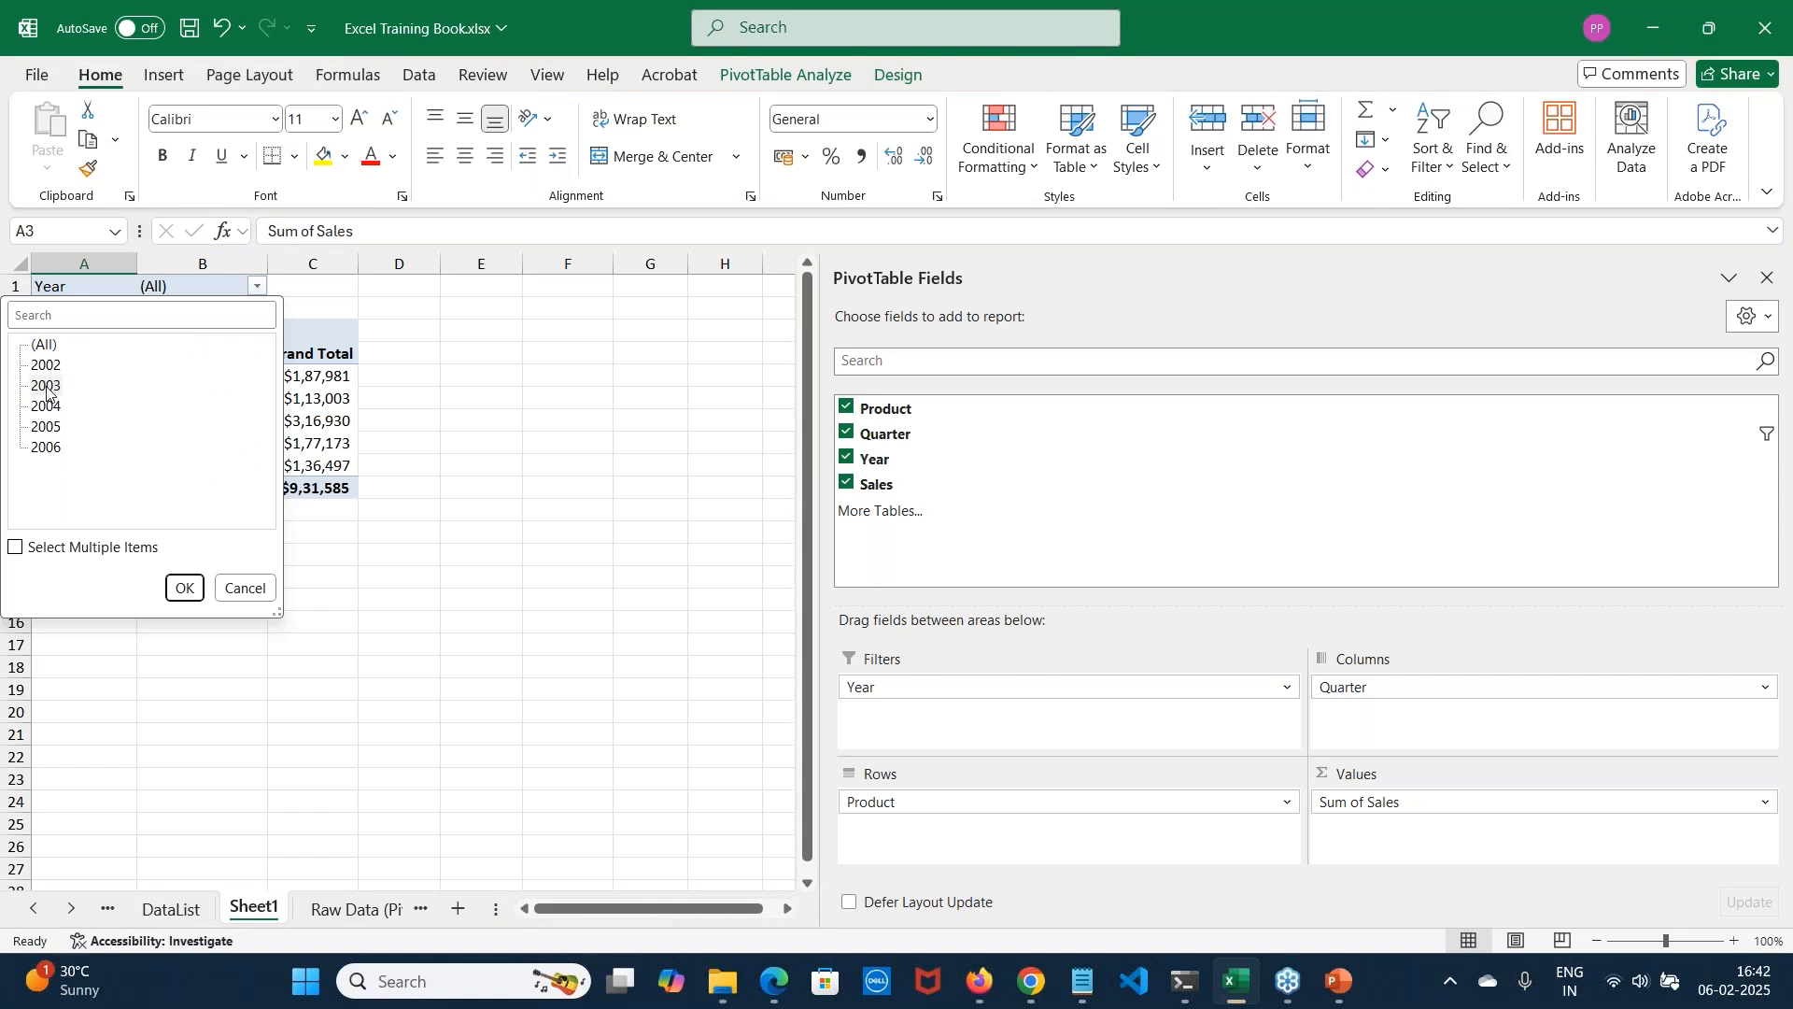
left_click(184, 588)
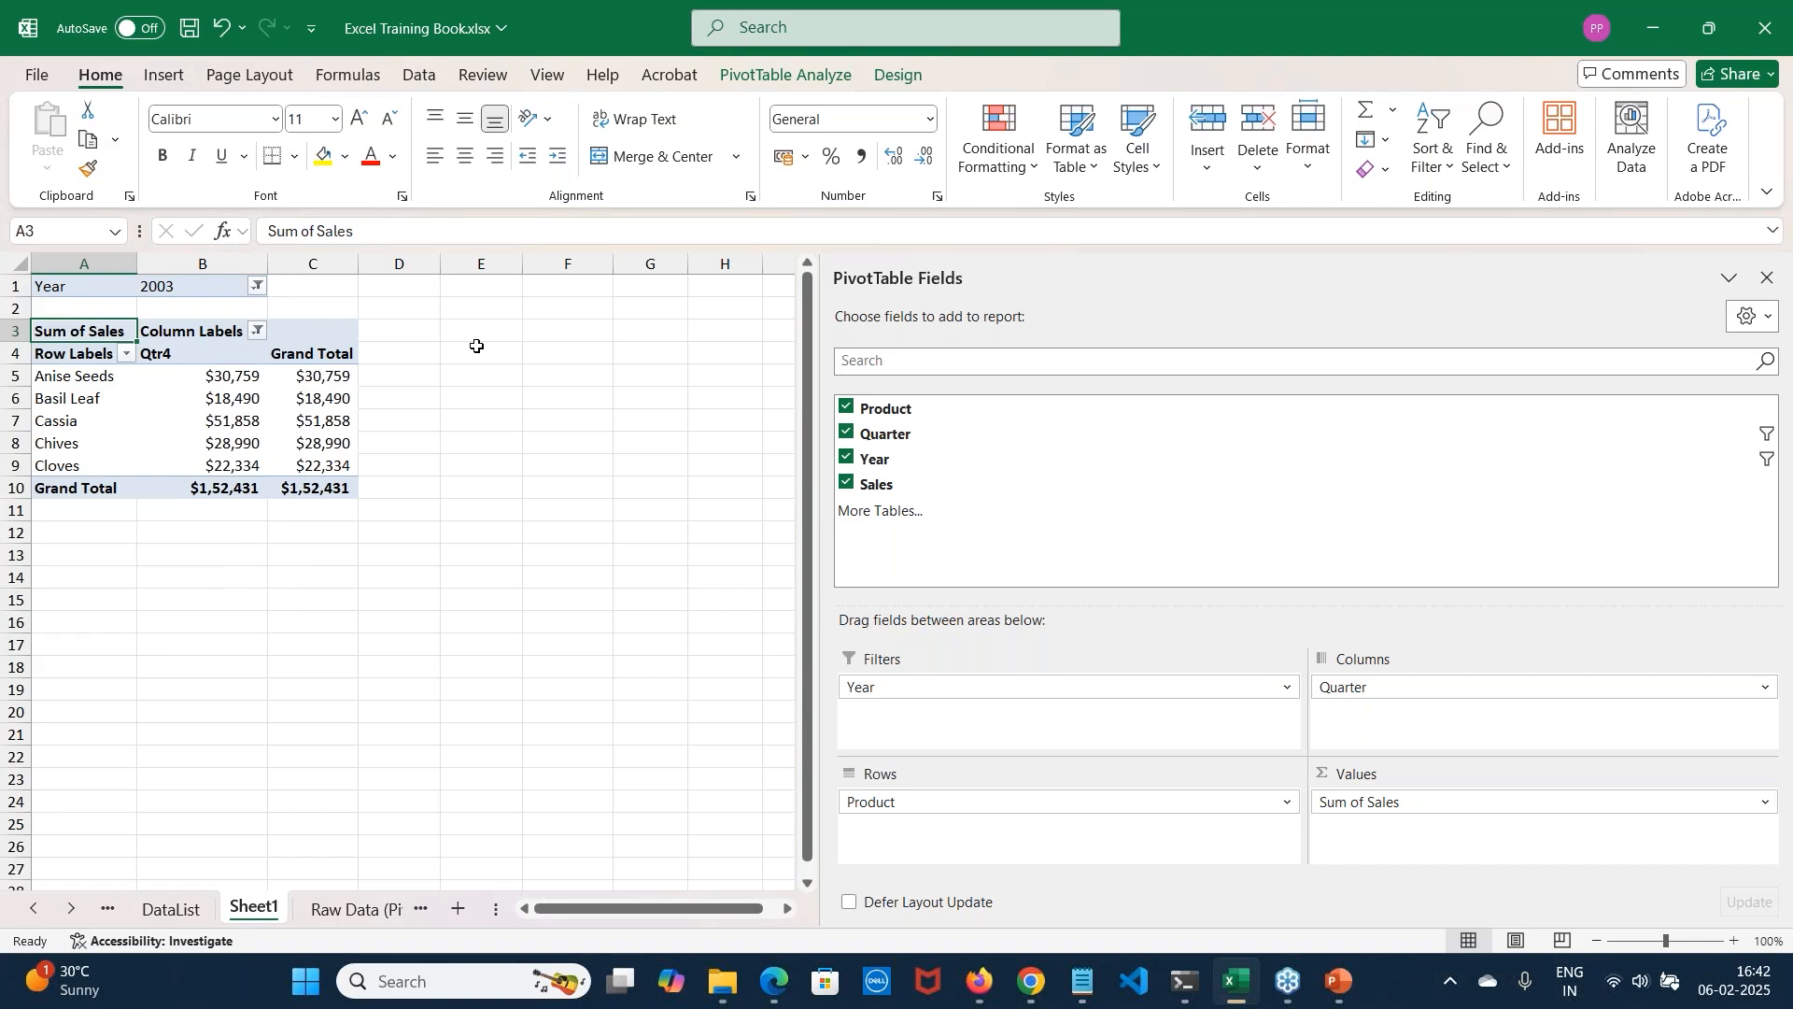
Show all quarters again in the PivotTable's column labels and set the Year report filter to 2006
left_click(256, 332)
left_click(62, 595)
left_click(213, 812)
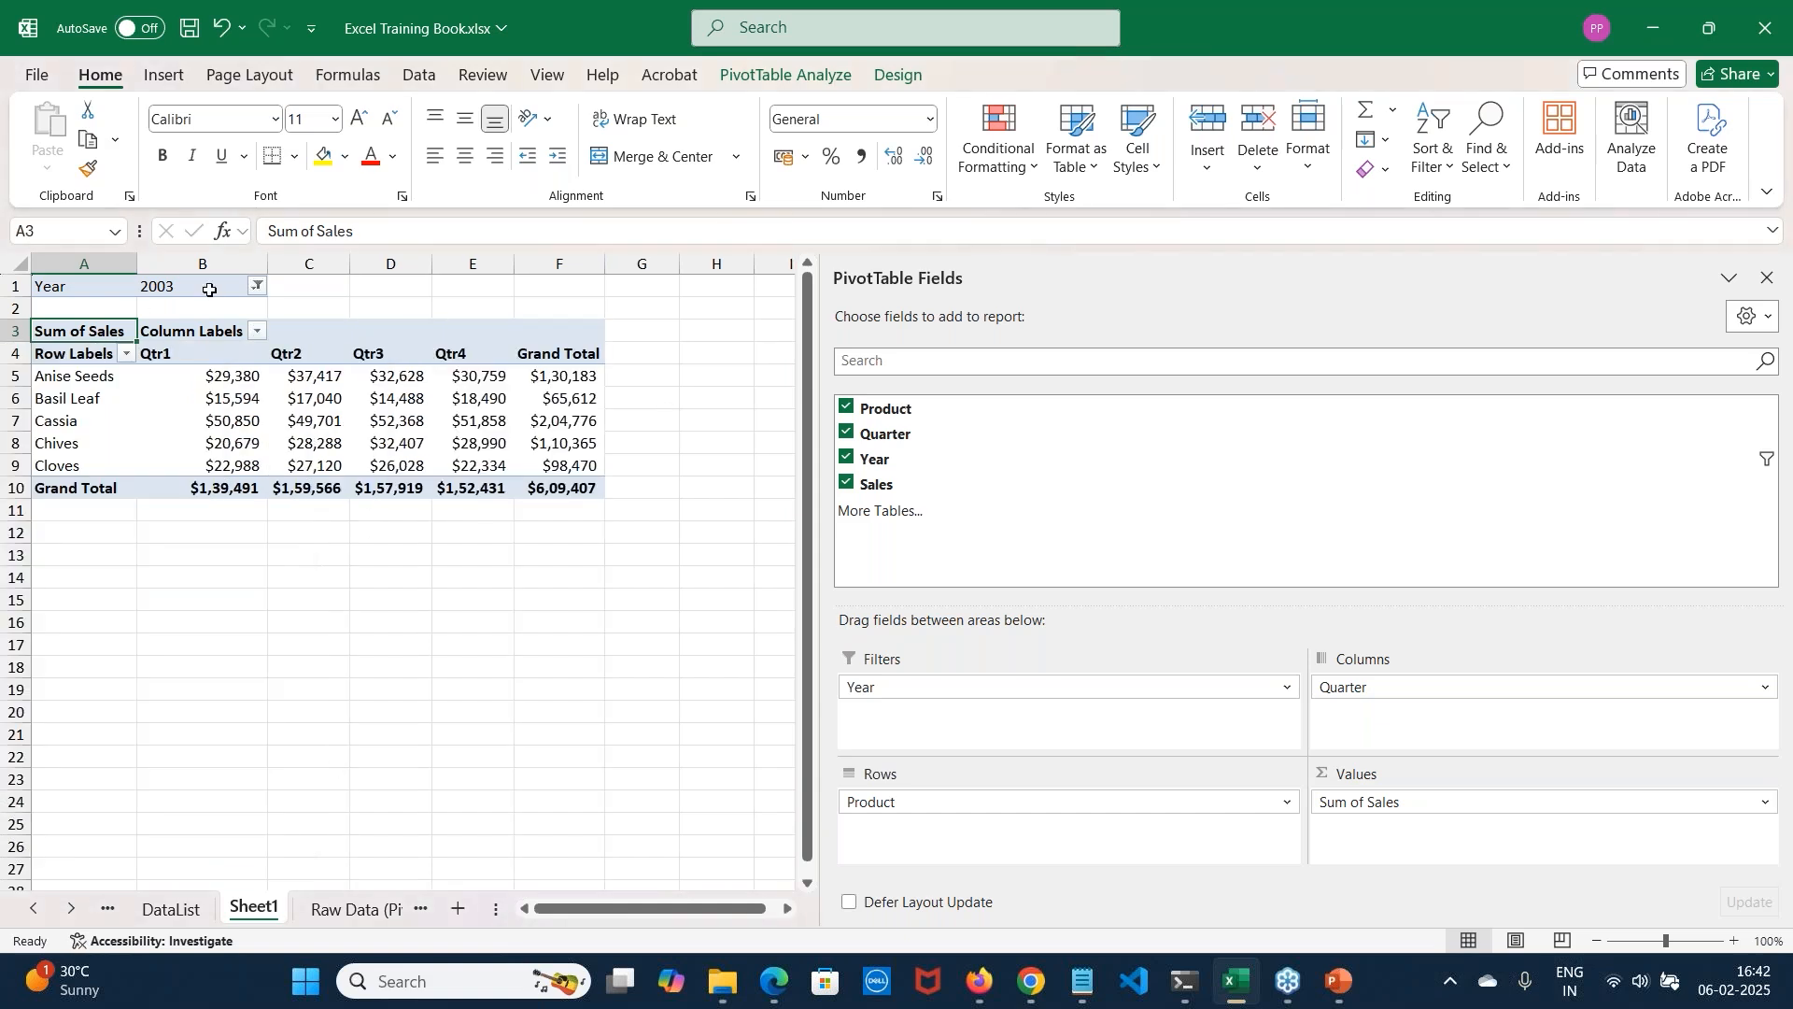
left_click(256, 291)
left_click(47, 447)
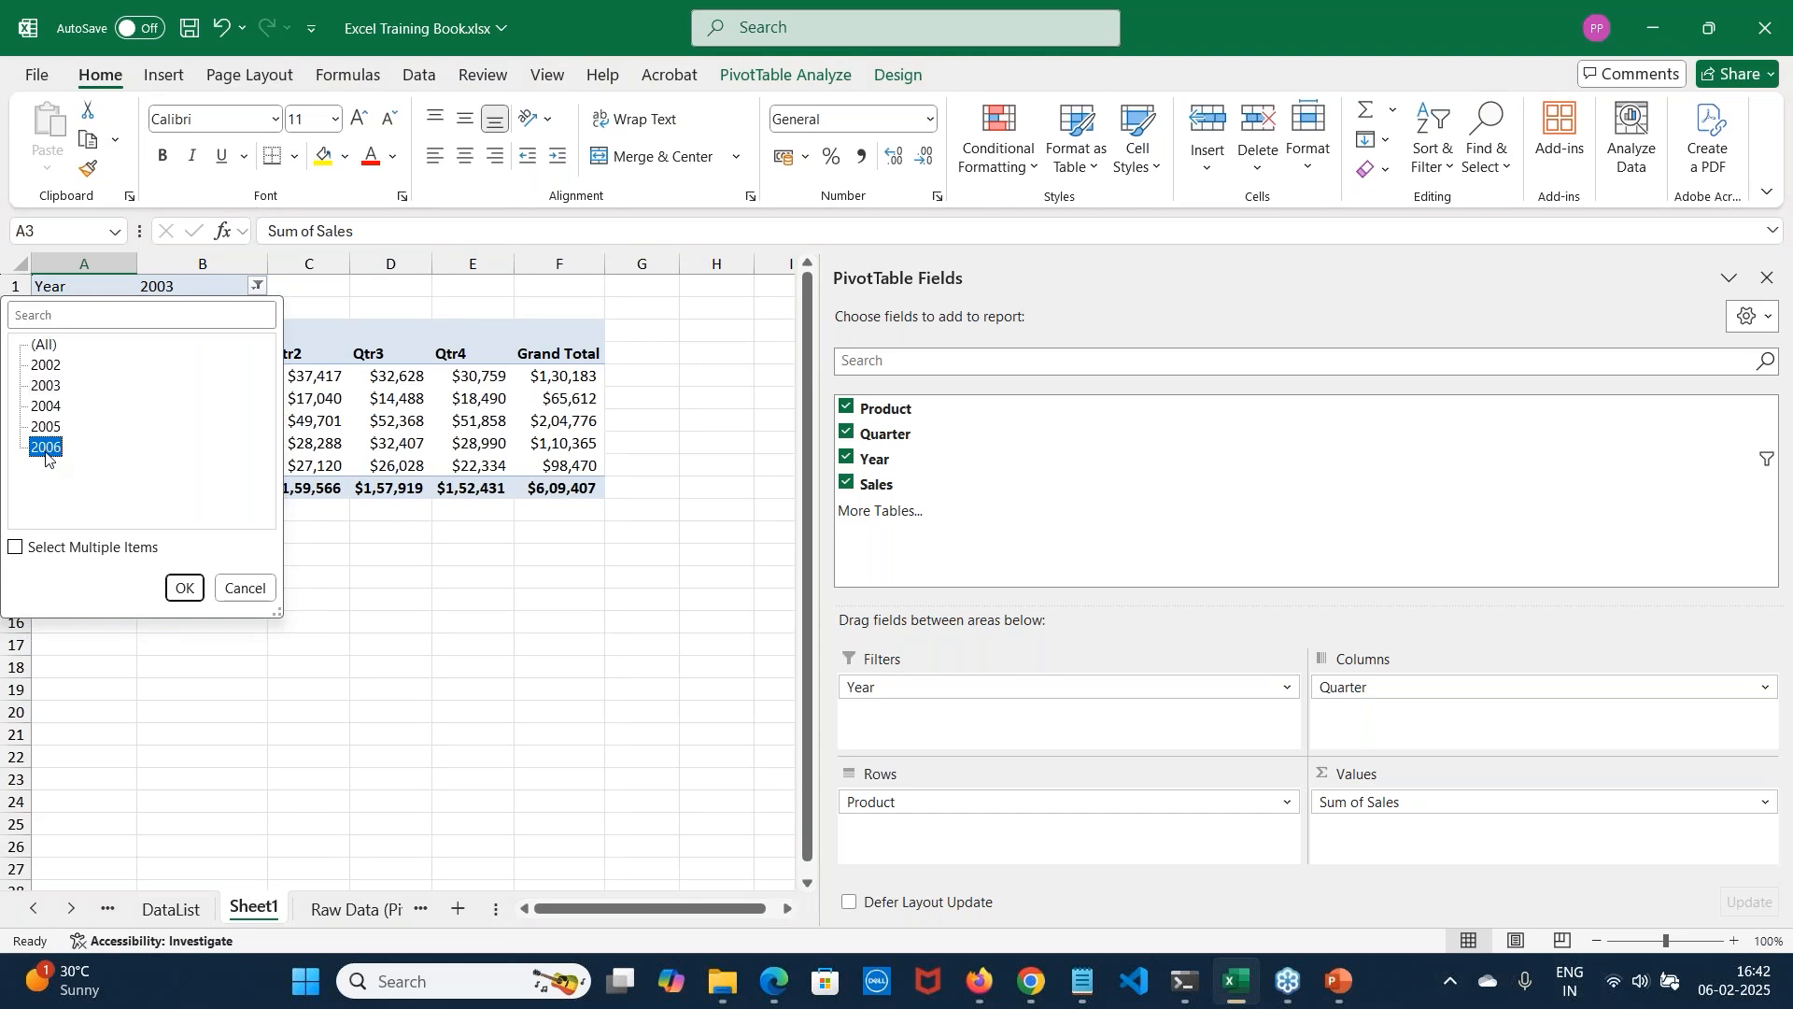
left_click(180, 589)
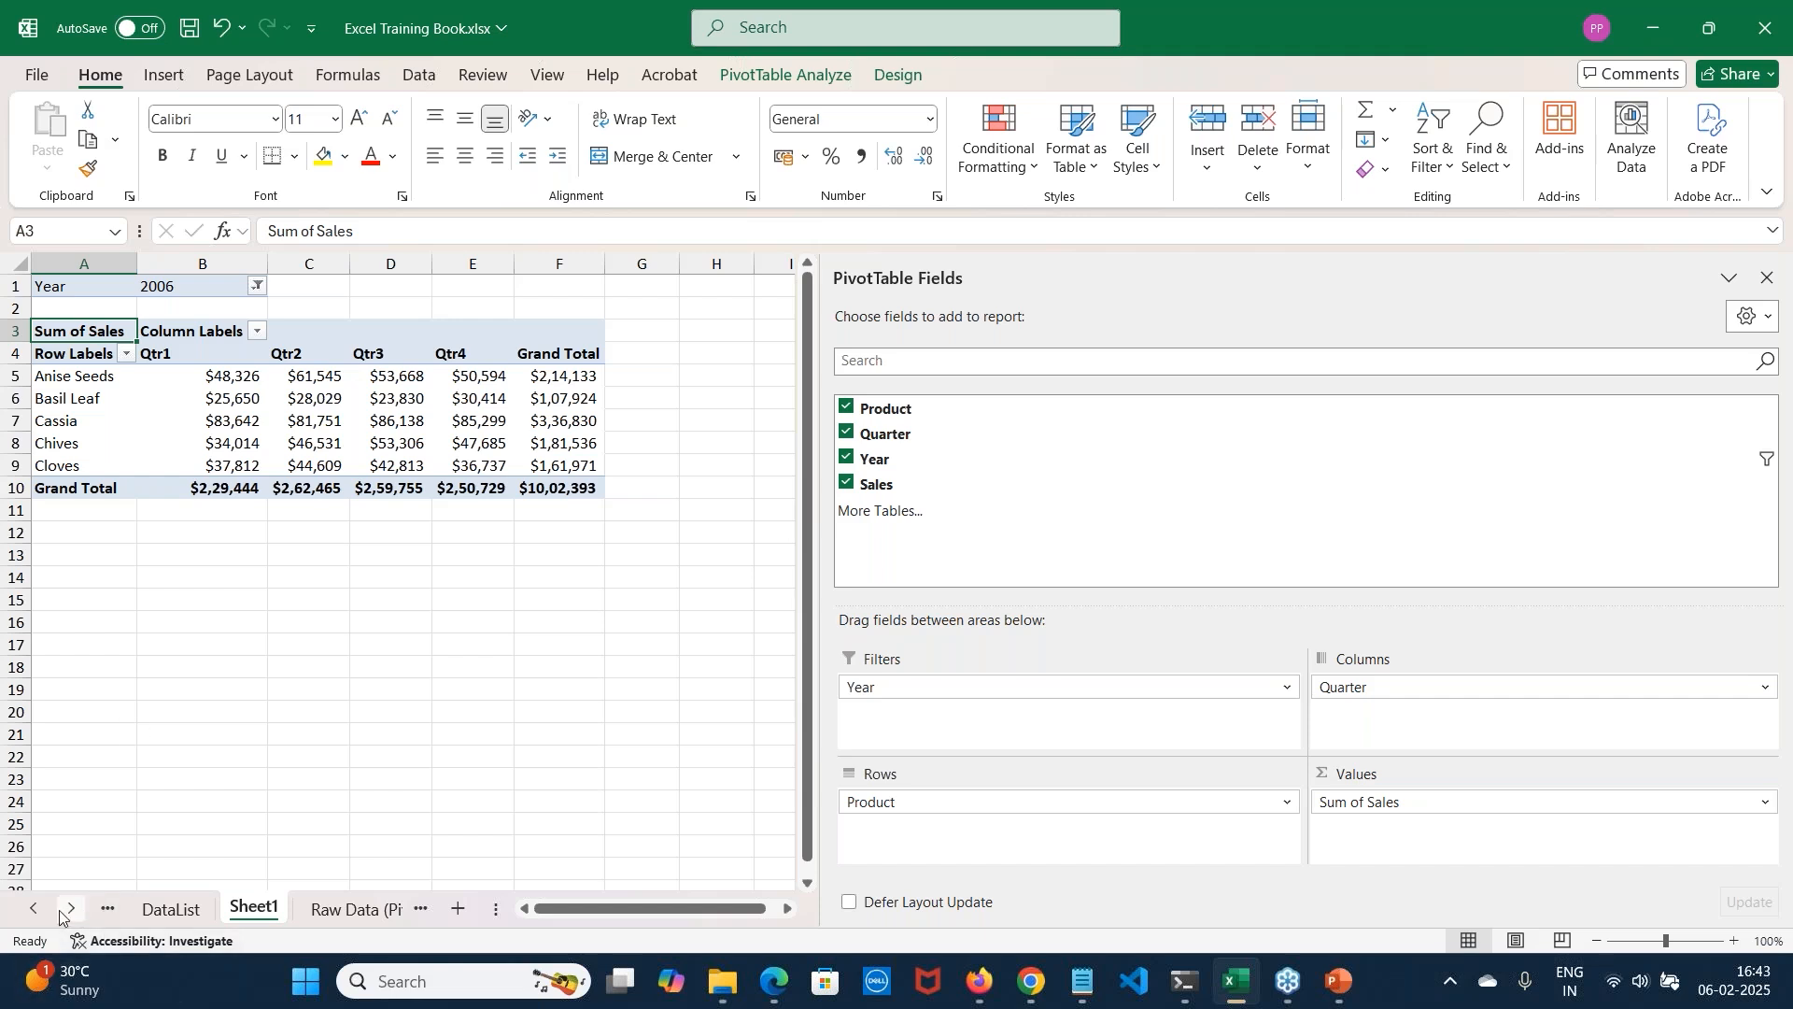
Look through the workbook's DataList and vlookup sheets and open the Example Database sheet
left_click(136, 910)
scroll(369, 795, "down", 1)
scroll(369, 795, "down", 4)
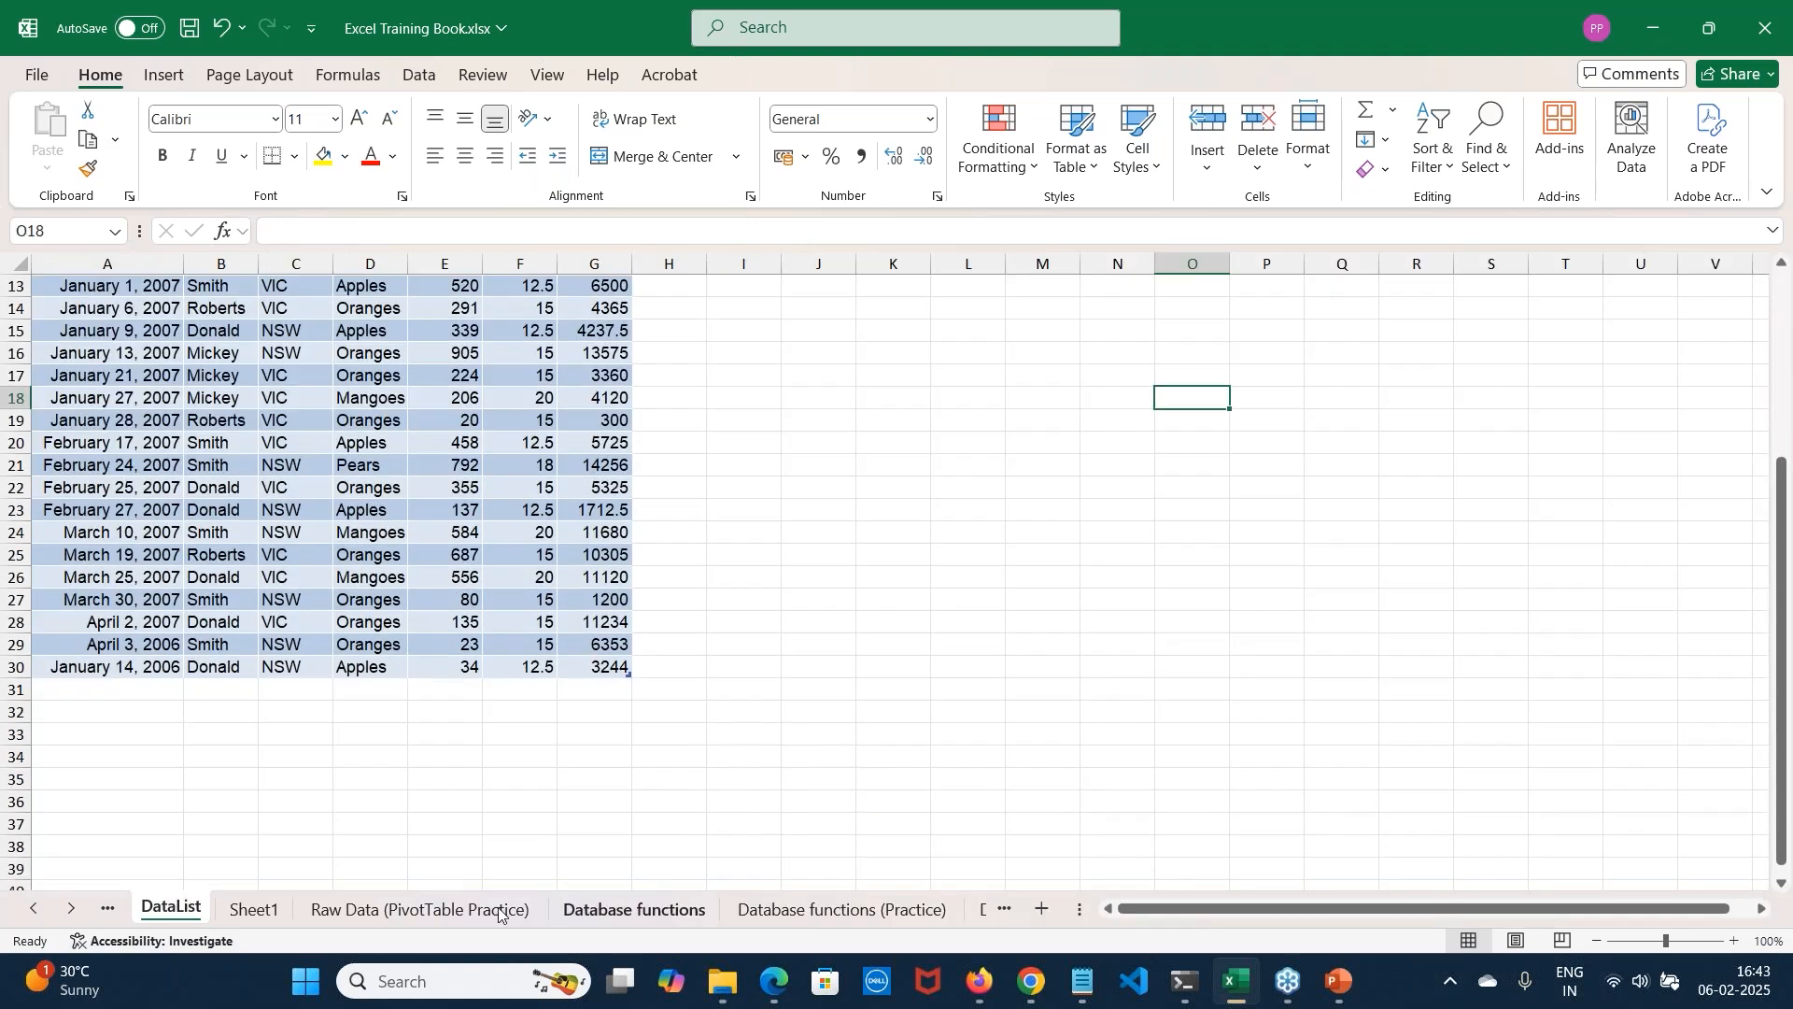
left_click(46, 911)
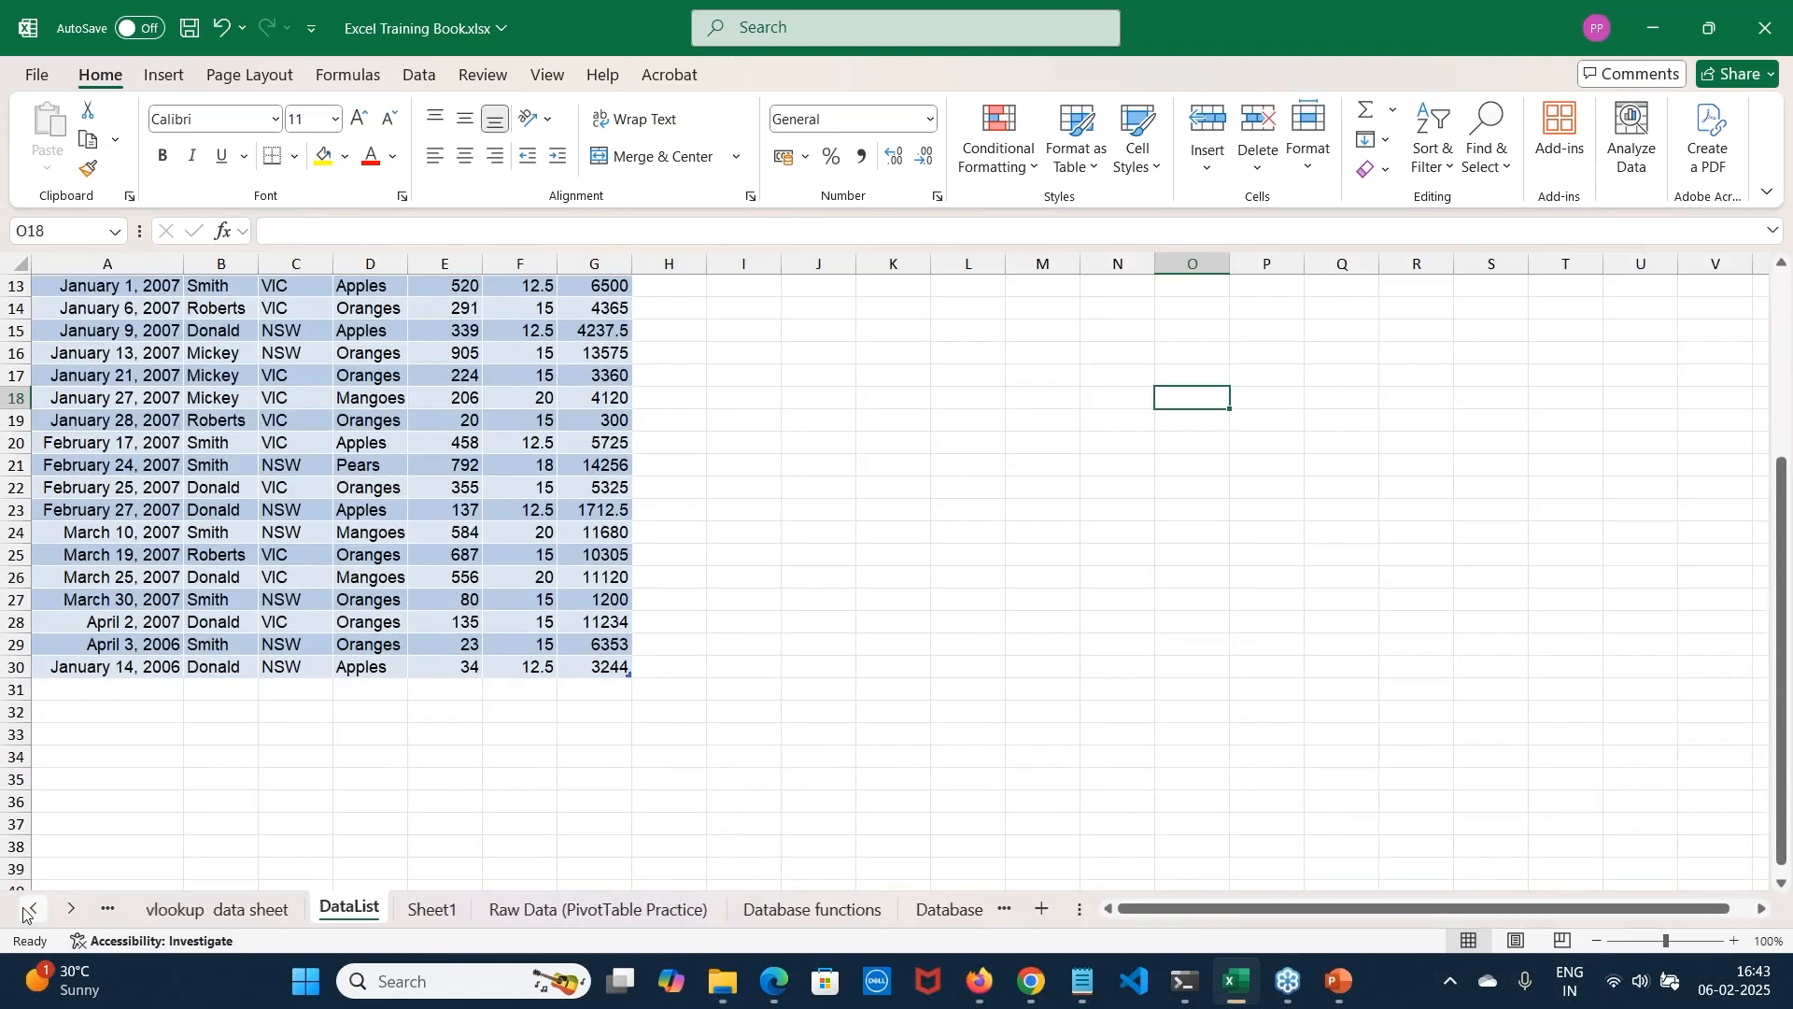
left_click(46, 911)
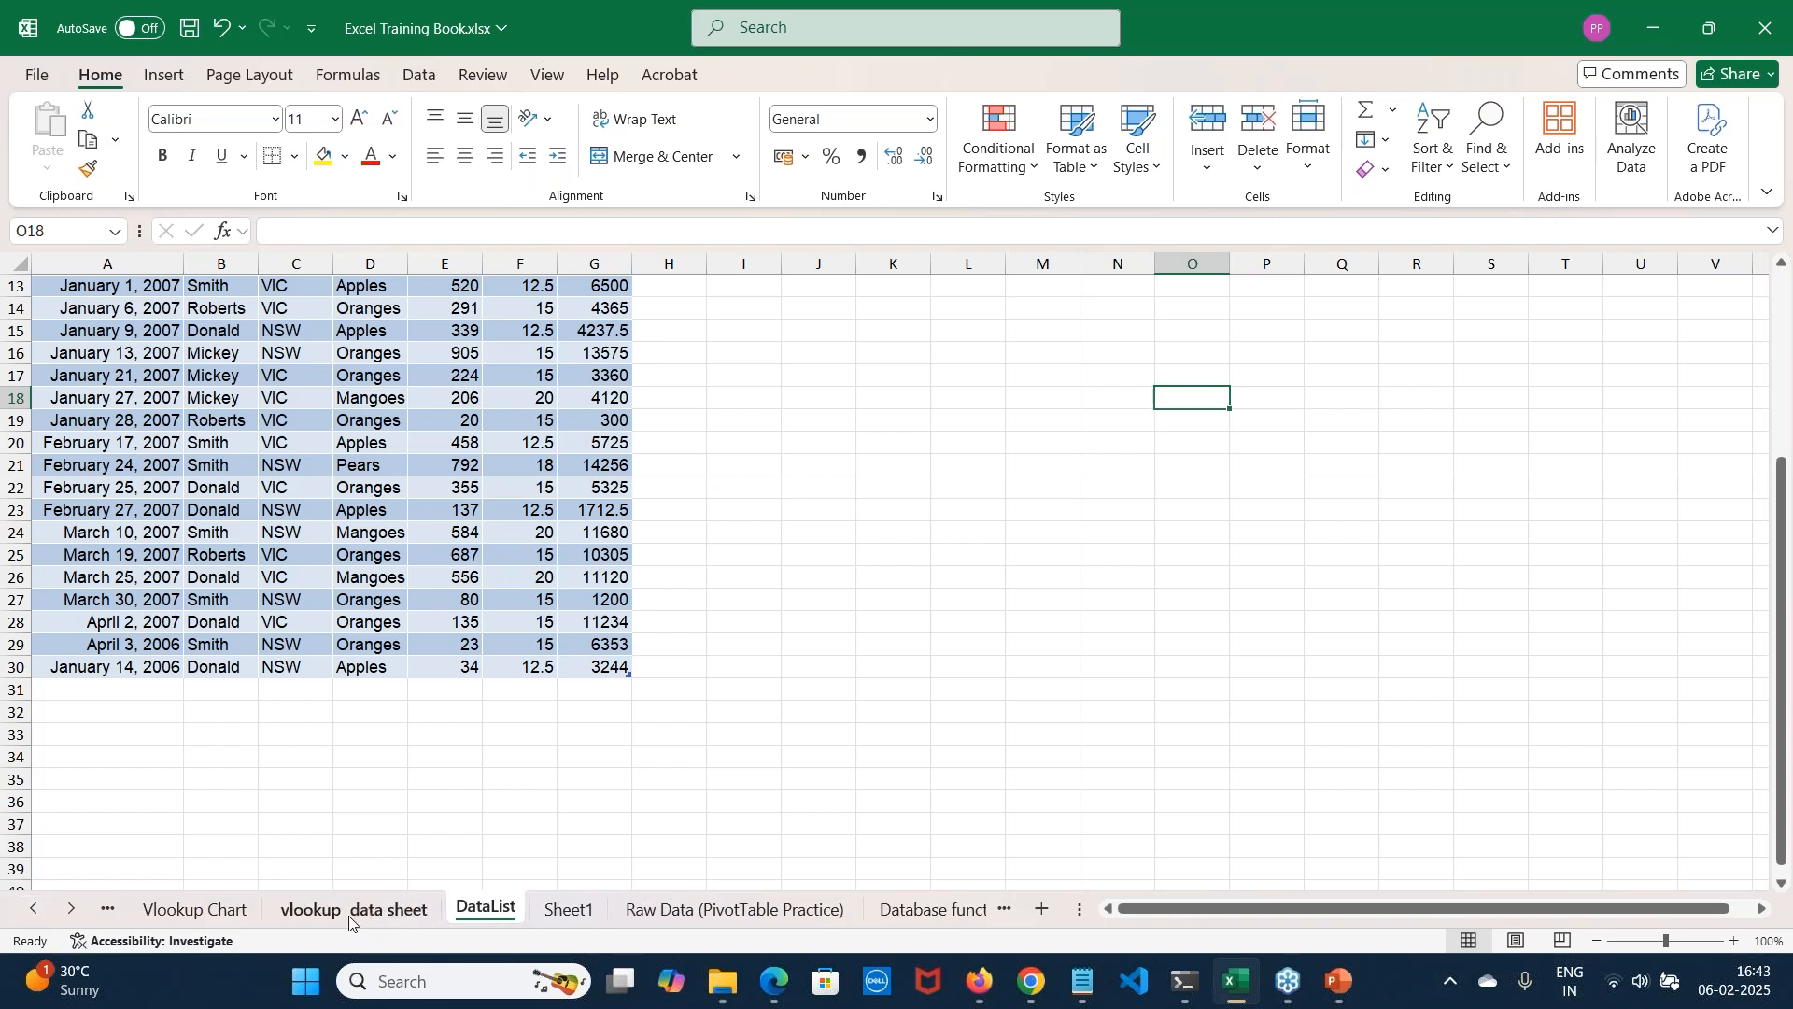
left_click(350, 910)
left_click(194, 911)
left_click(34, 908)
left_click(34, 909)
left_click(35, 909)
left_click(390, 910)
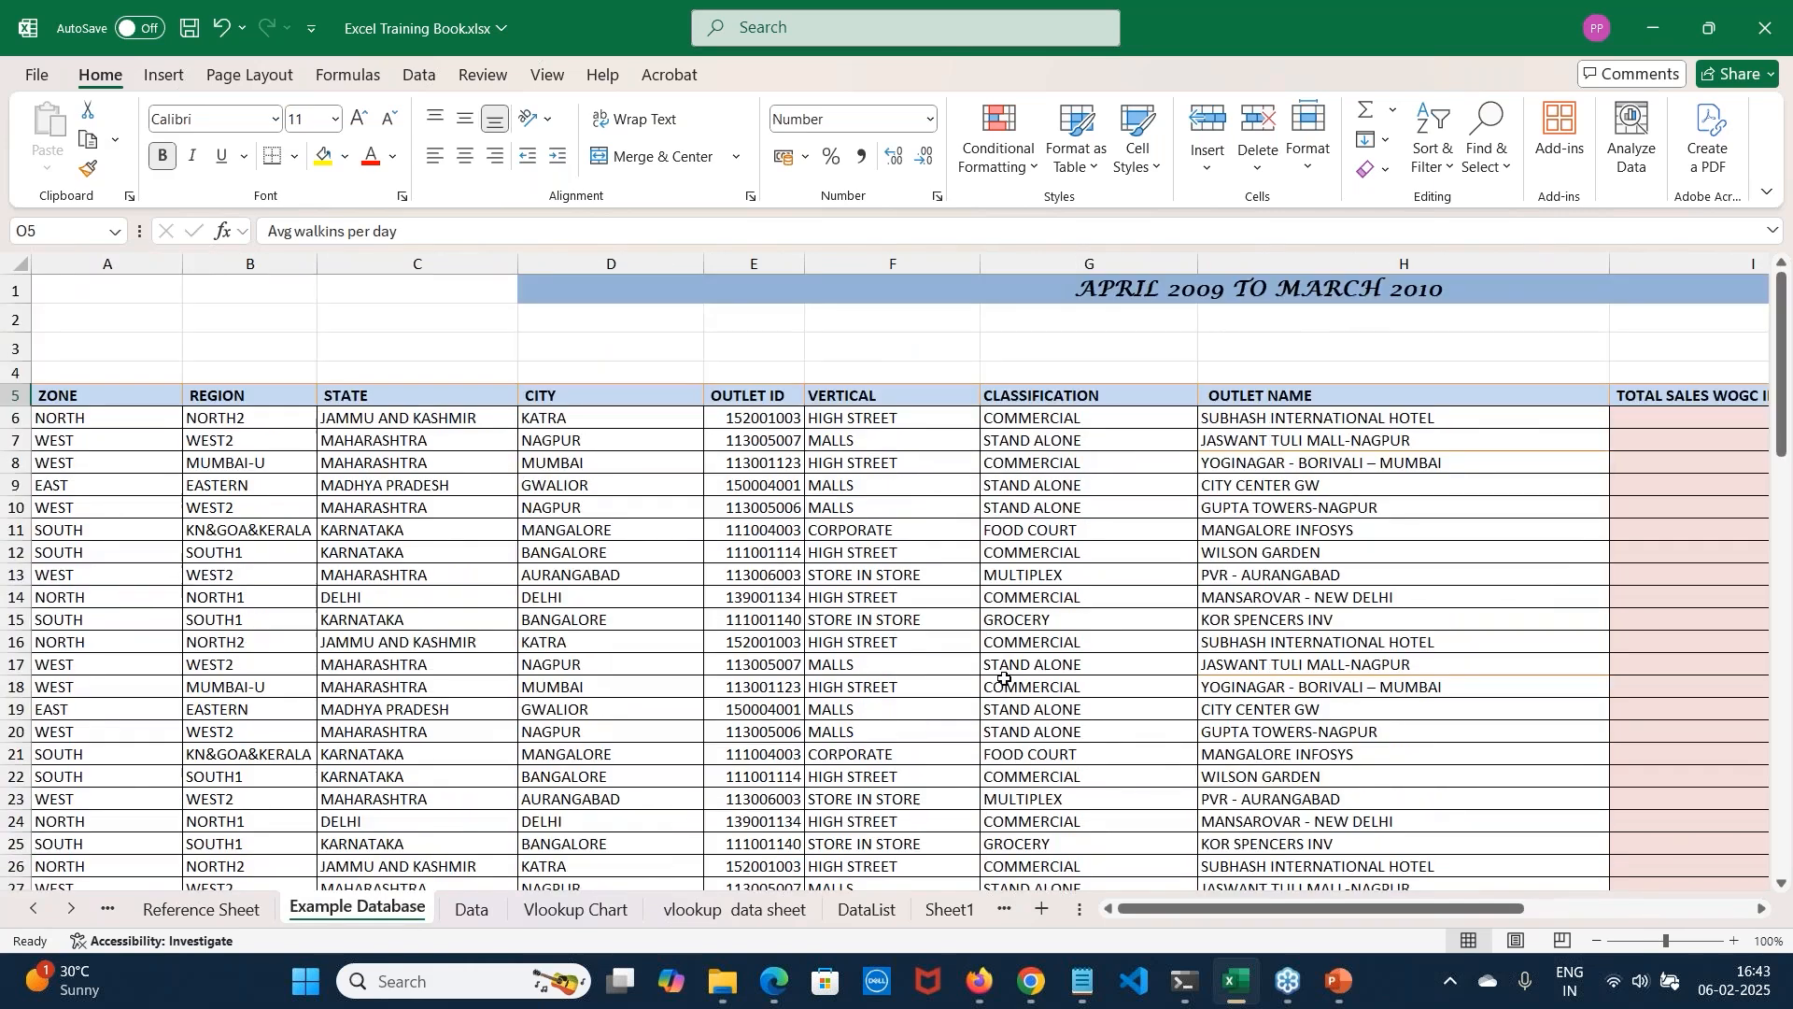
Review the outlet records in Example Database and select cell F18 inside the data range
scroll(1004, 679, "down", 2)
scroll(1001, 674, "up", 2)
mouse_move(1441, 910)
left_mouse_down()
mouse_move(1773, 932)
mouse_move(1420, 920)
left_mouse_up()
scroll(914, 725, "down", 14)
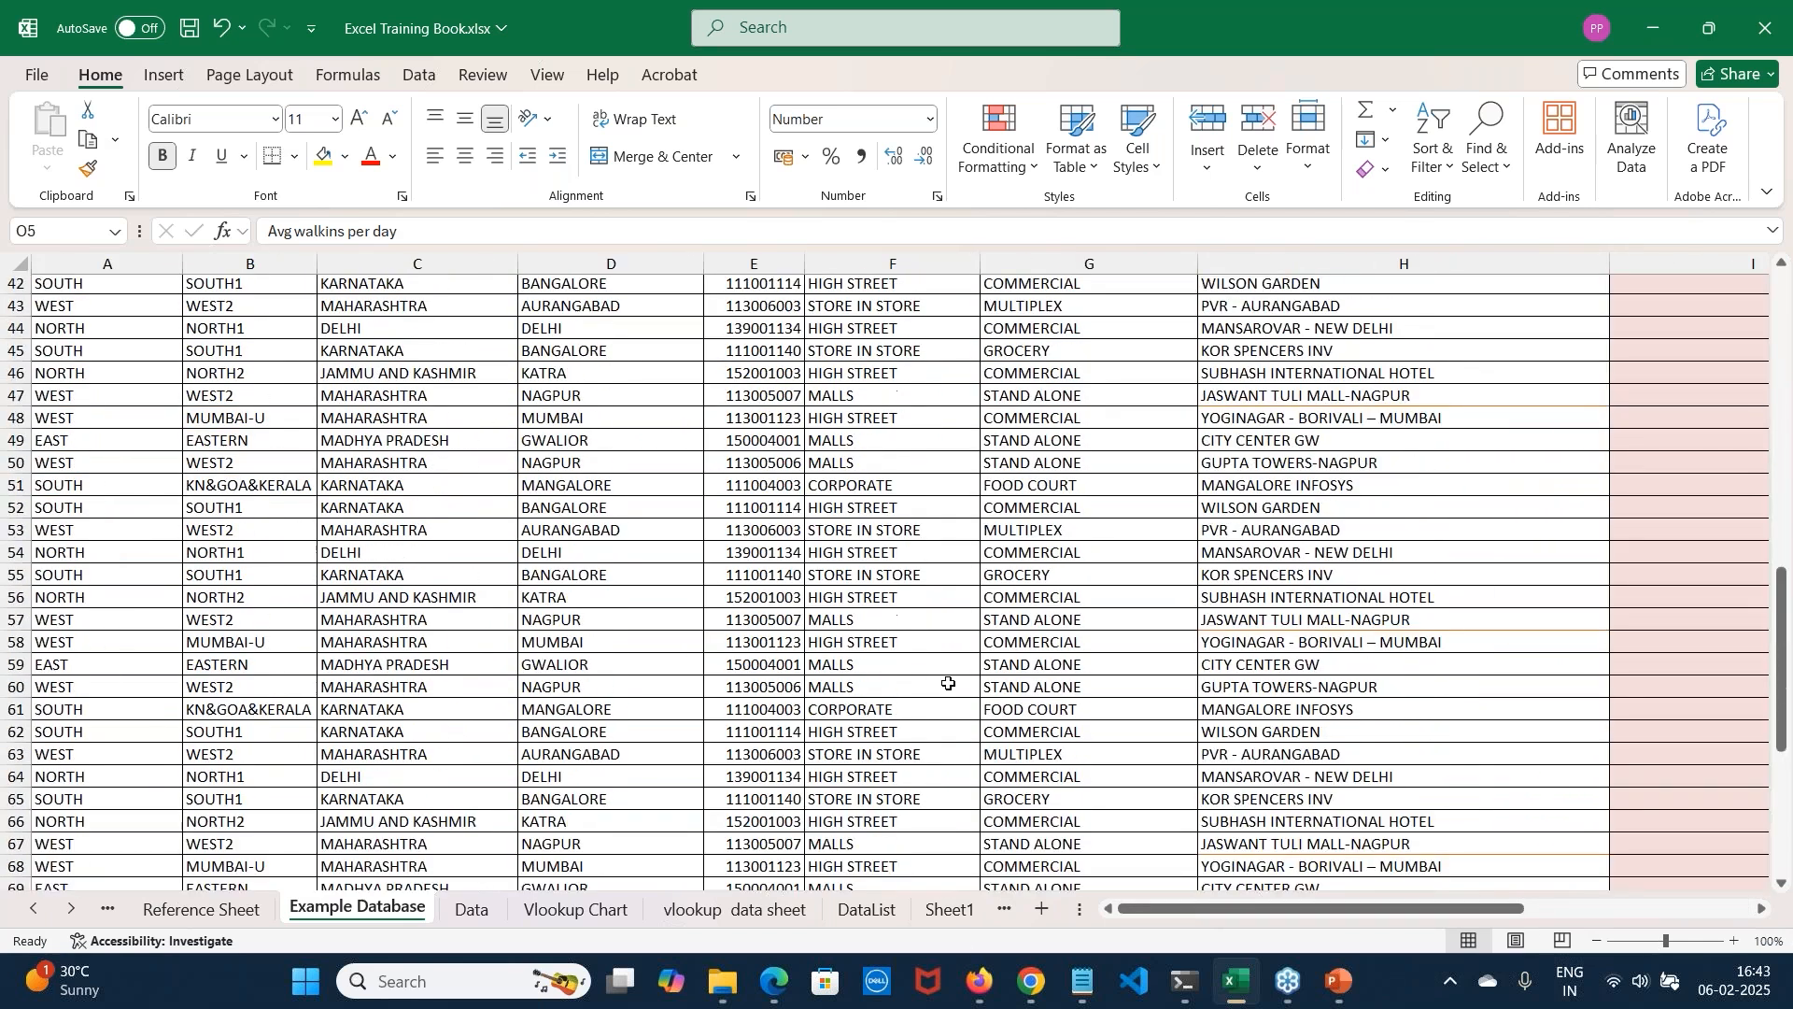
scroll(948, 683, "up", 14)
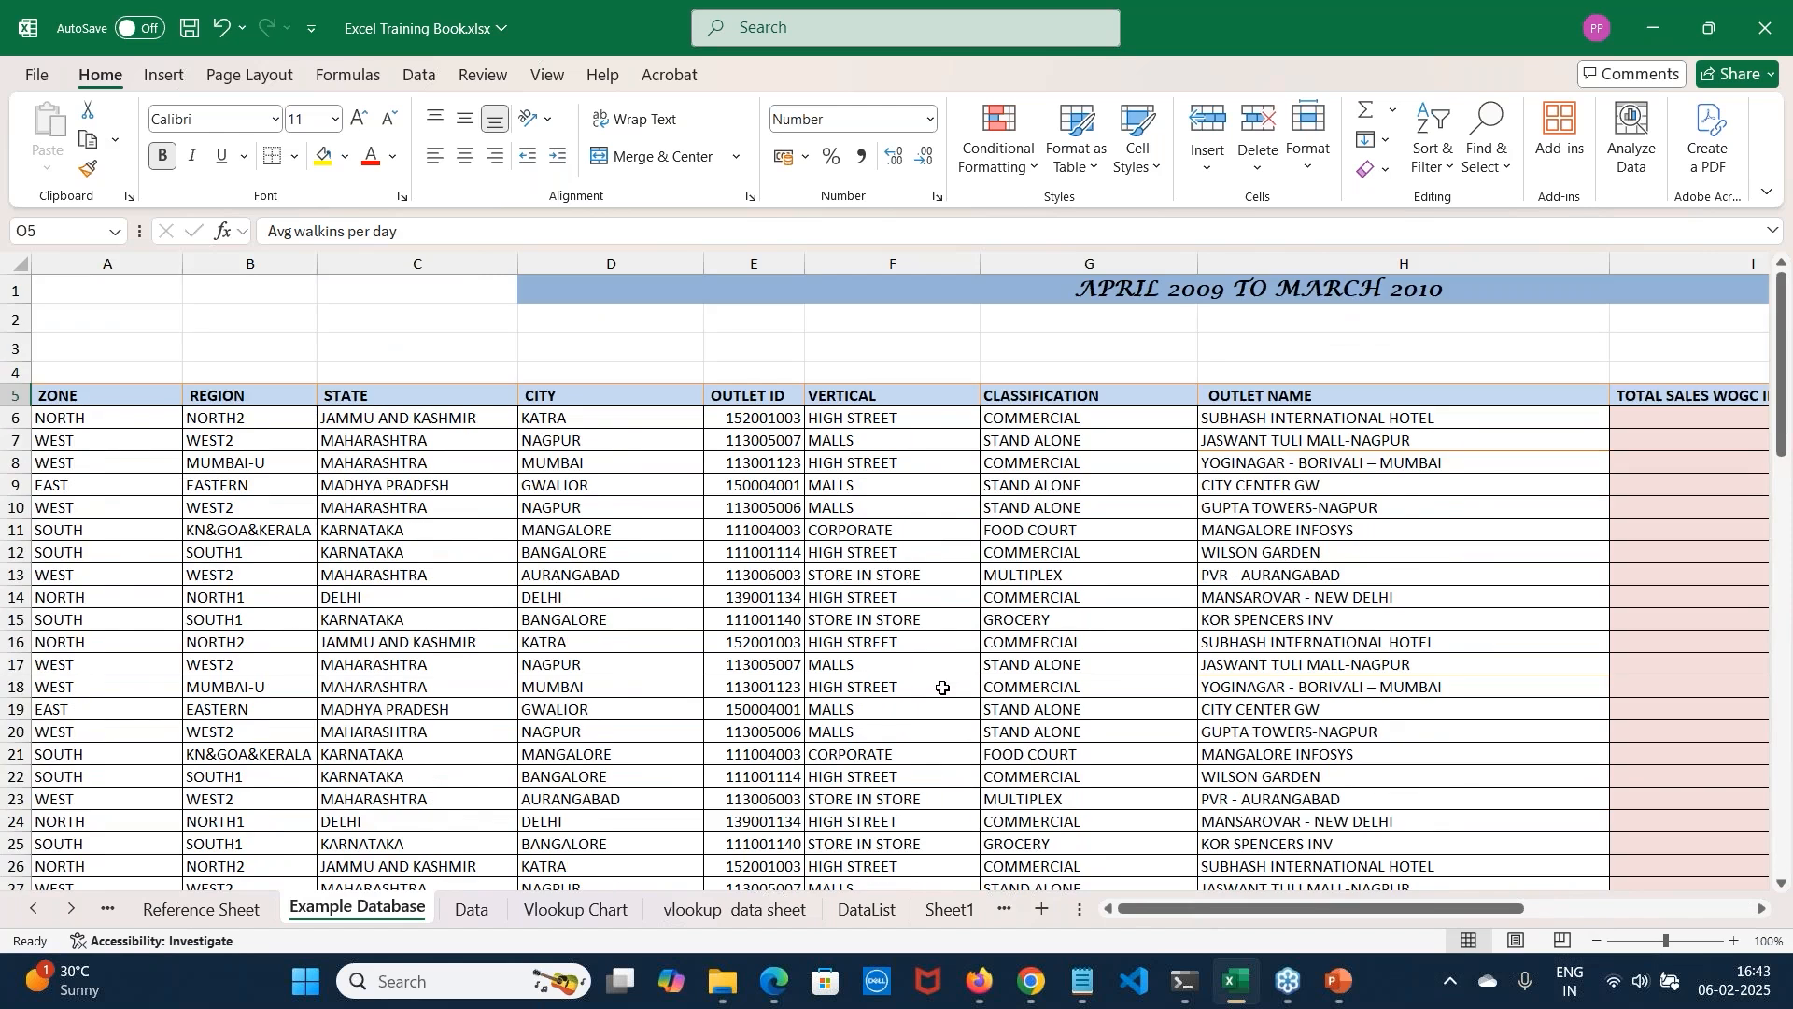
left_click(944, 688)
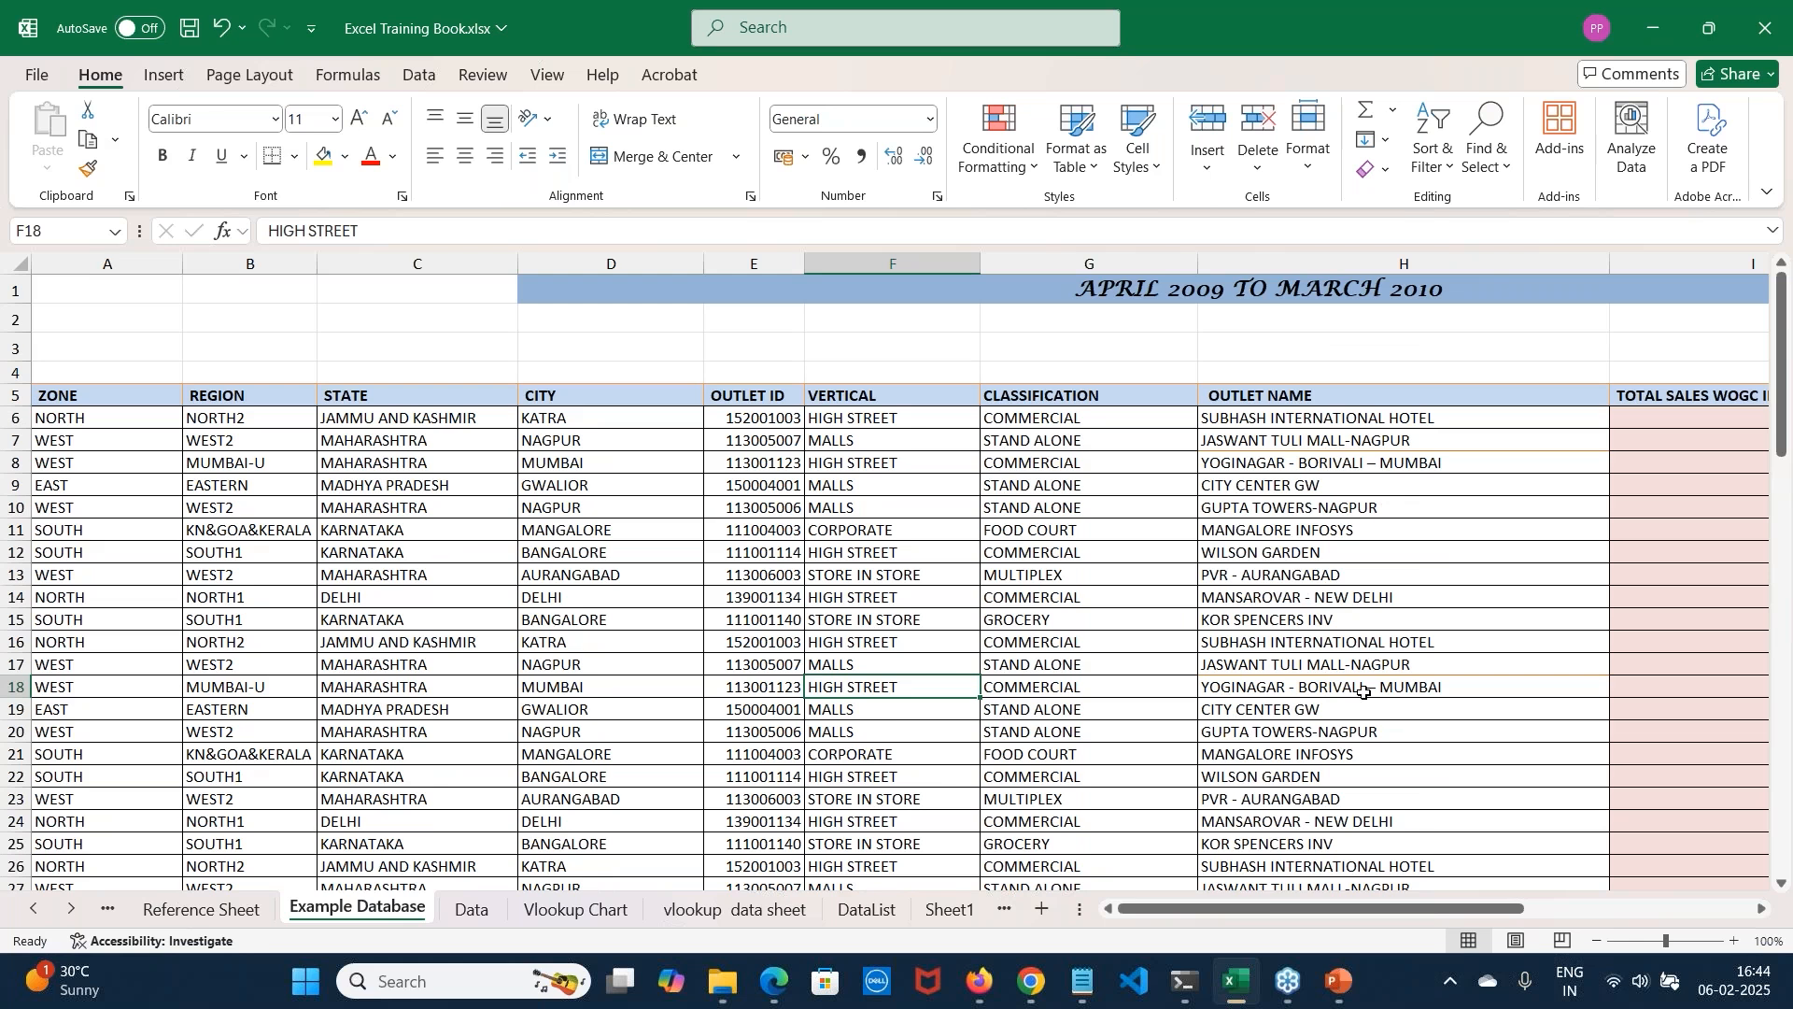
left_click(164, 76)
left_click(38, 119)
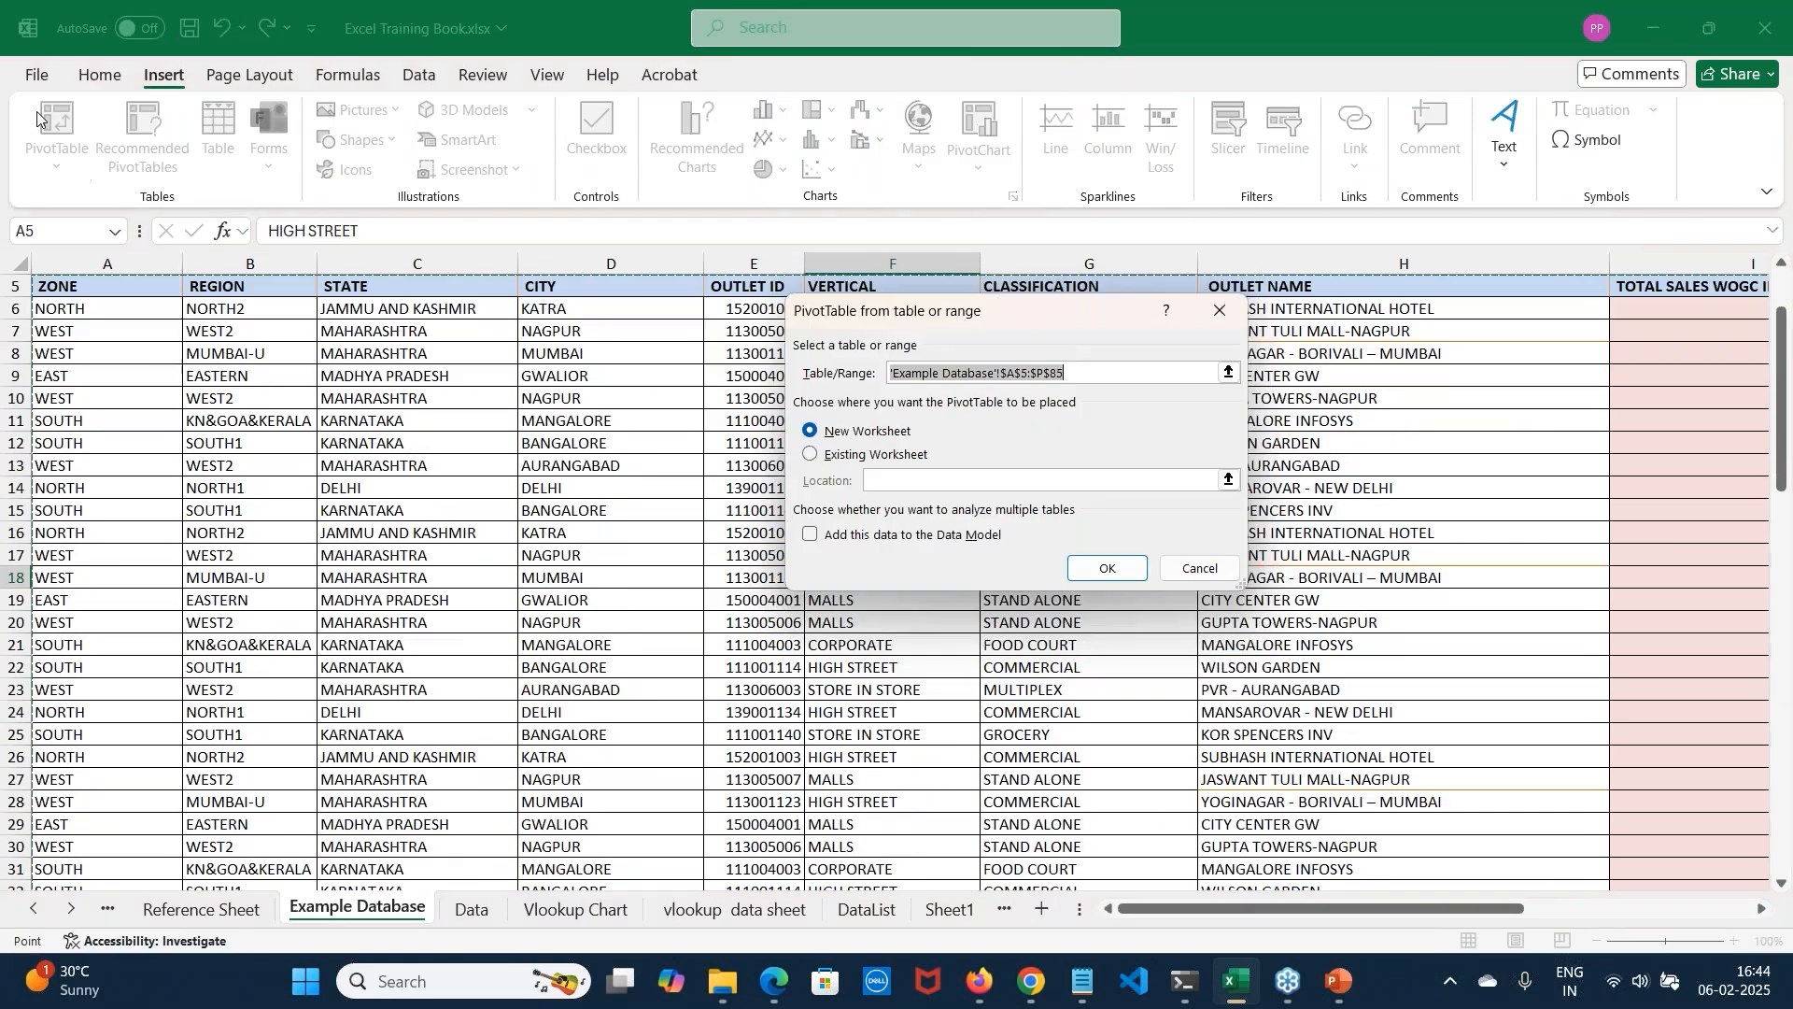
left_click(1201, 574)
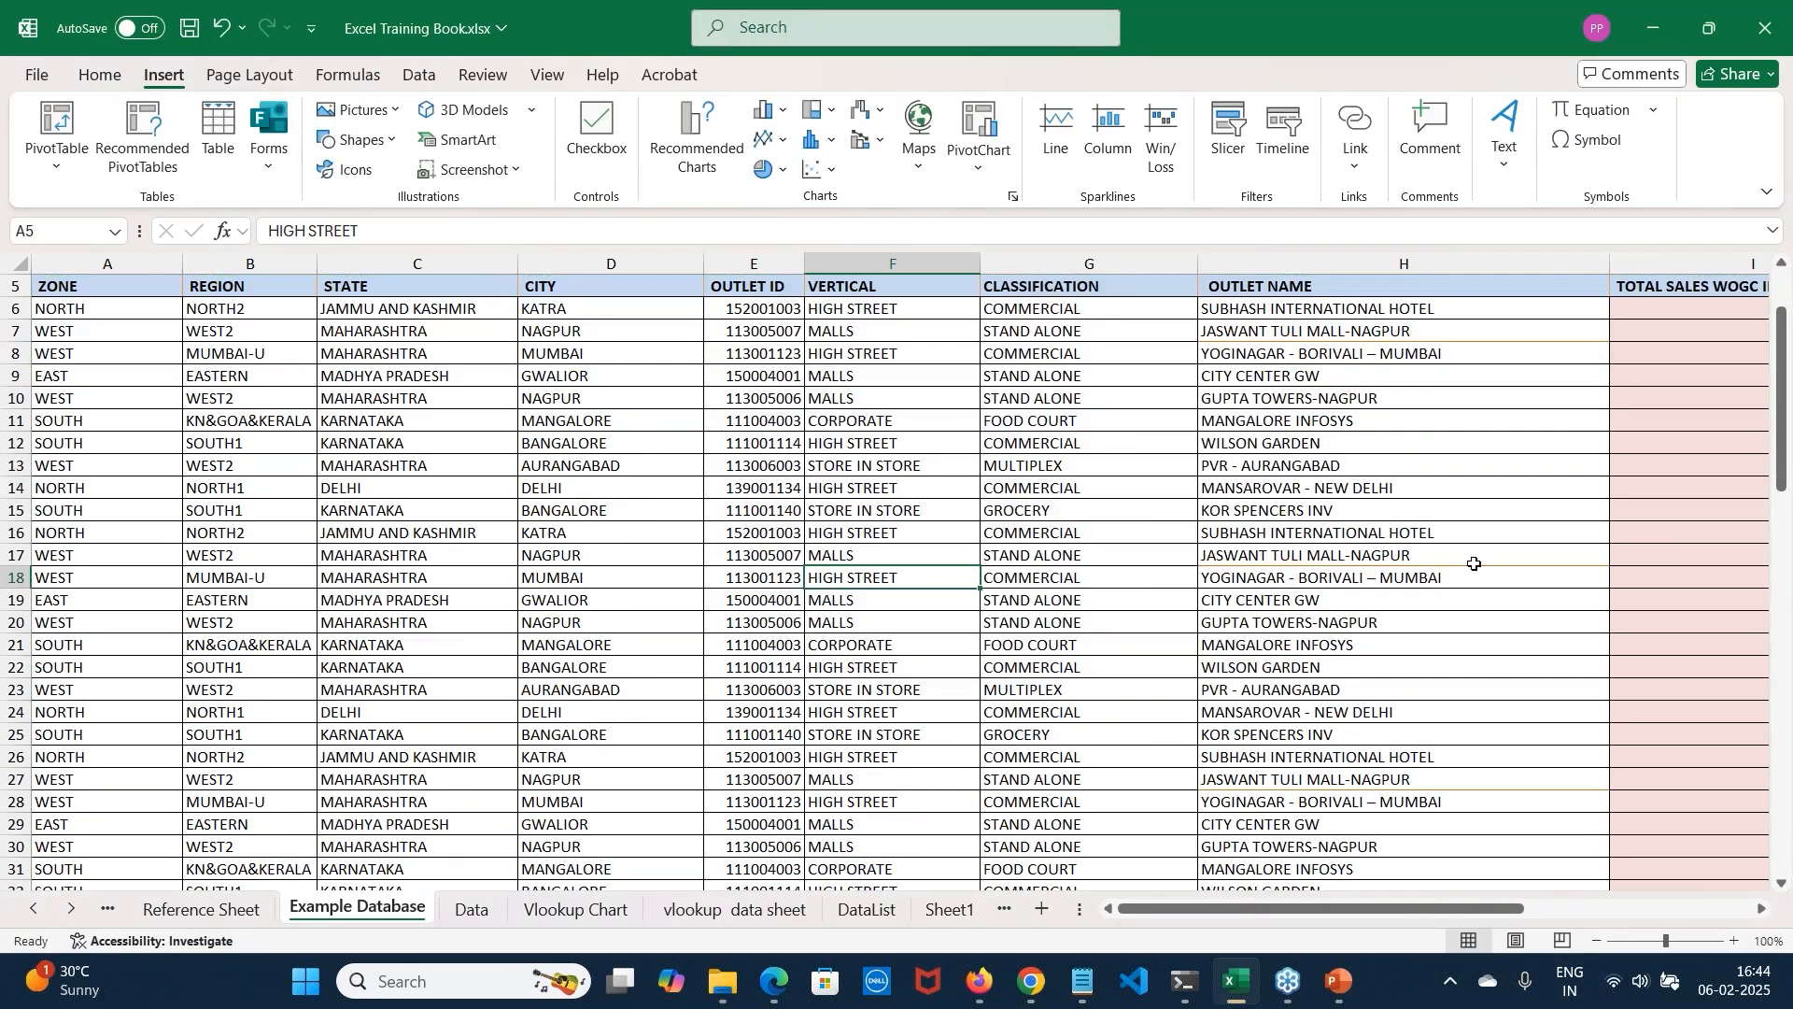
Preview the recommended PivotTables for the outlet data, including the OUTLET ID and total sales layout, without inserting one
left_click(142, 135)
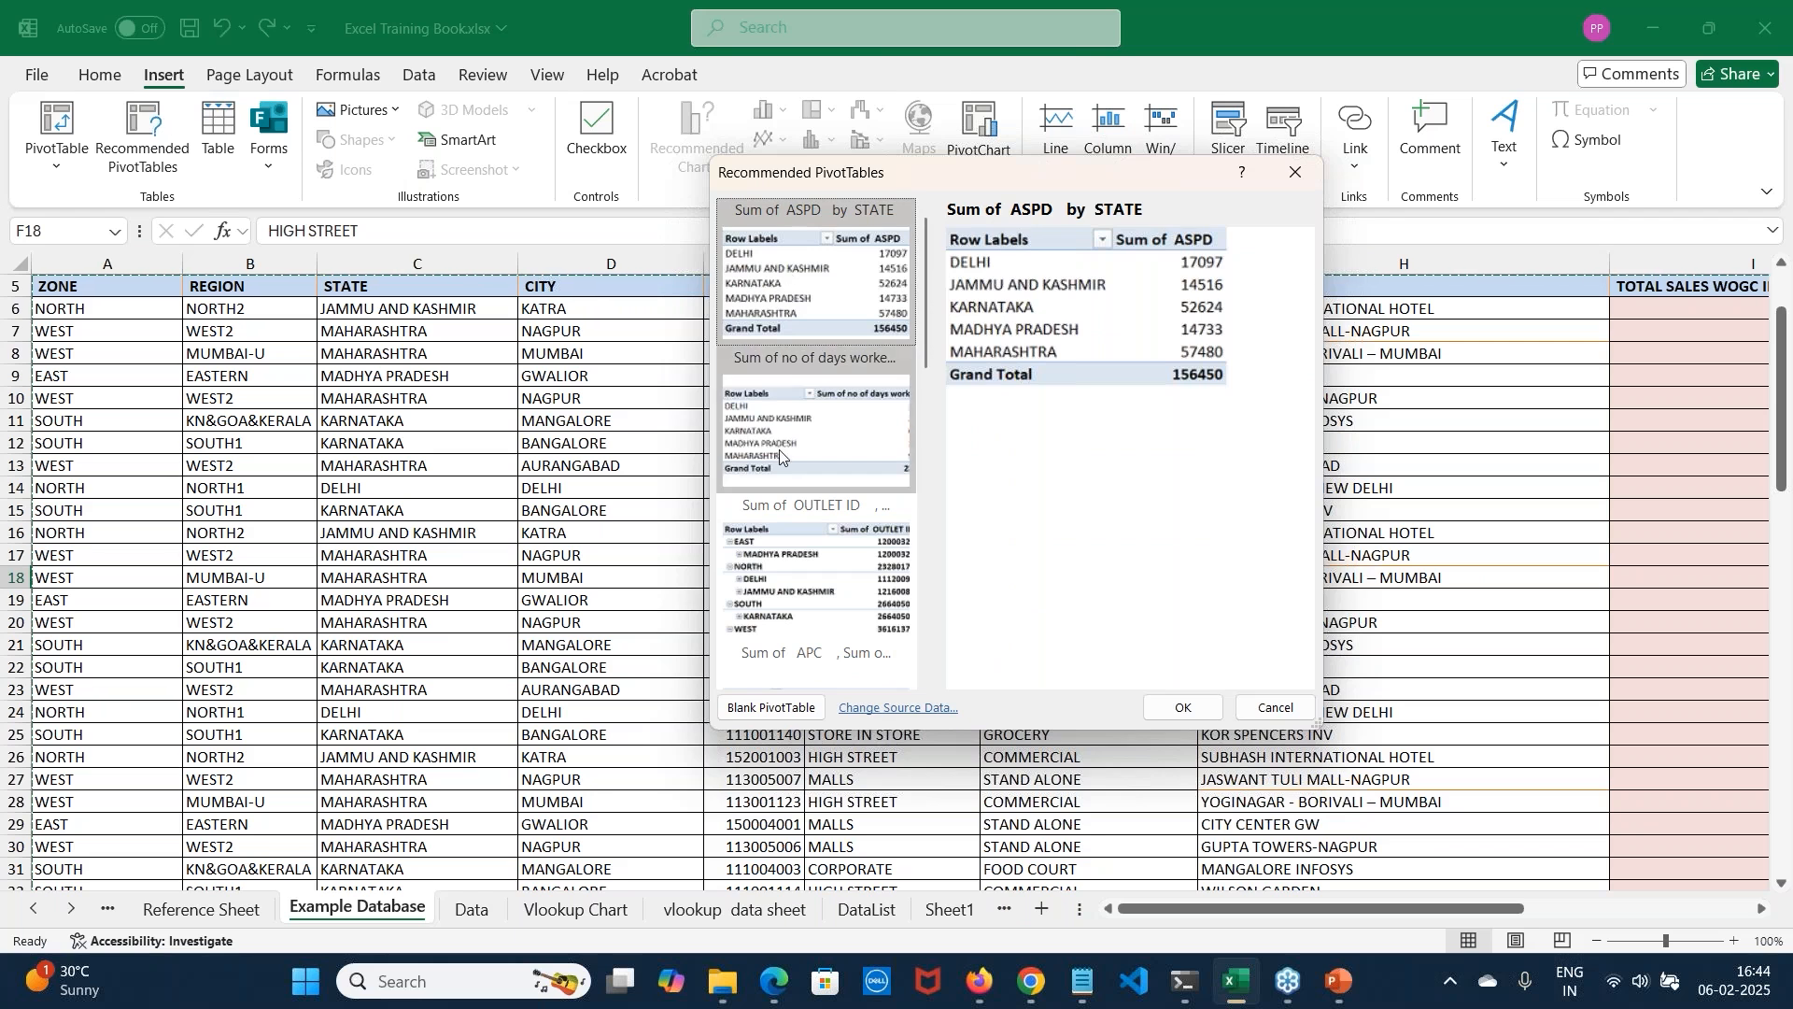
left_click(817, 574)
mouse_move(926, 355)
left_mouse_down()
mouse_move(915, 687)
mouse_move(929, 321)
left_mouse_up()
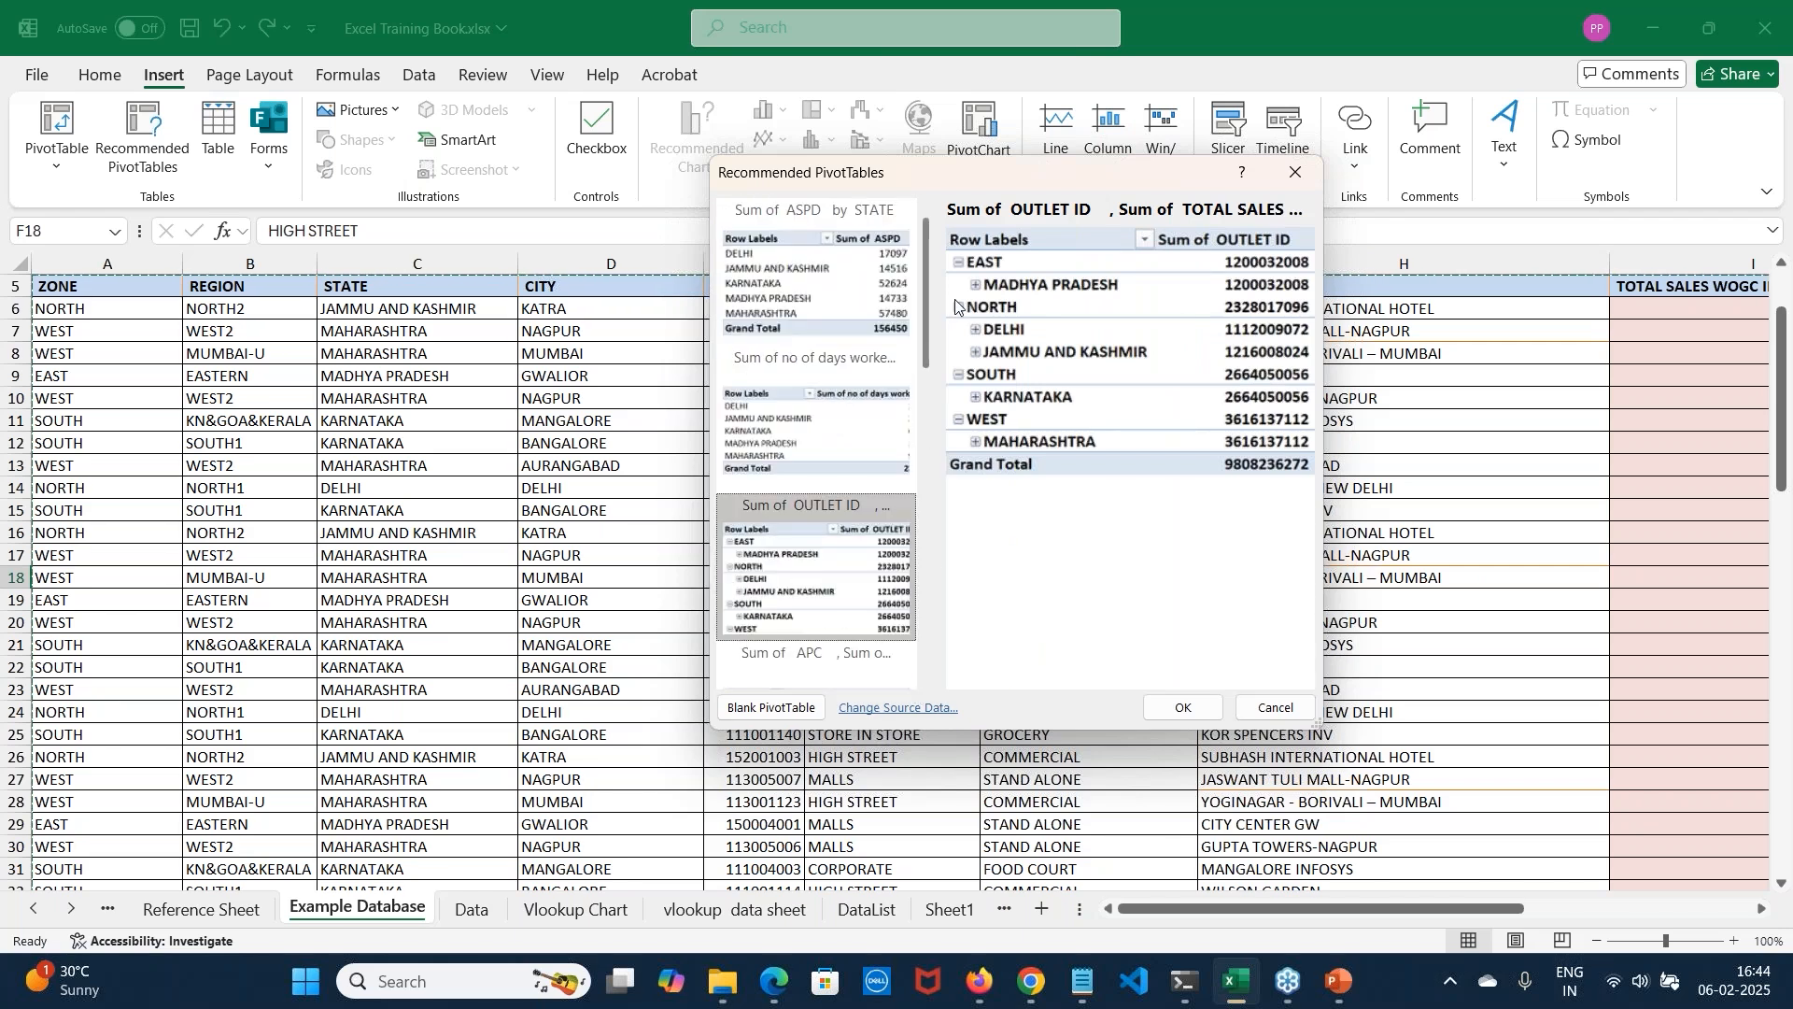
left_click(845, 429)
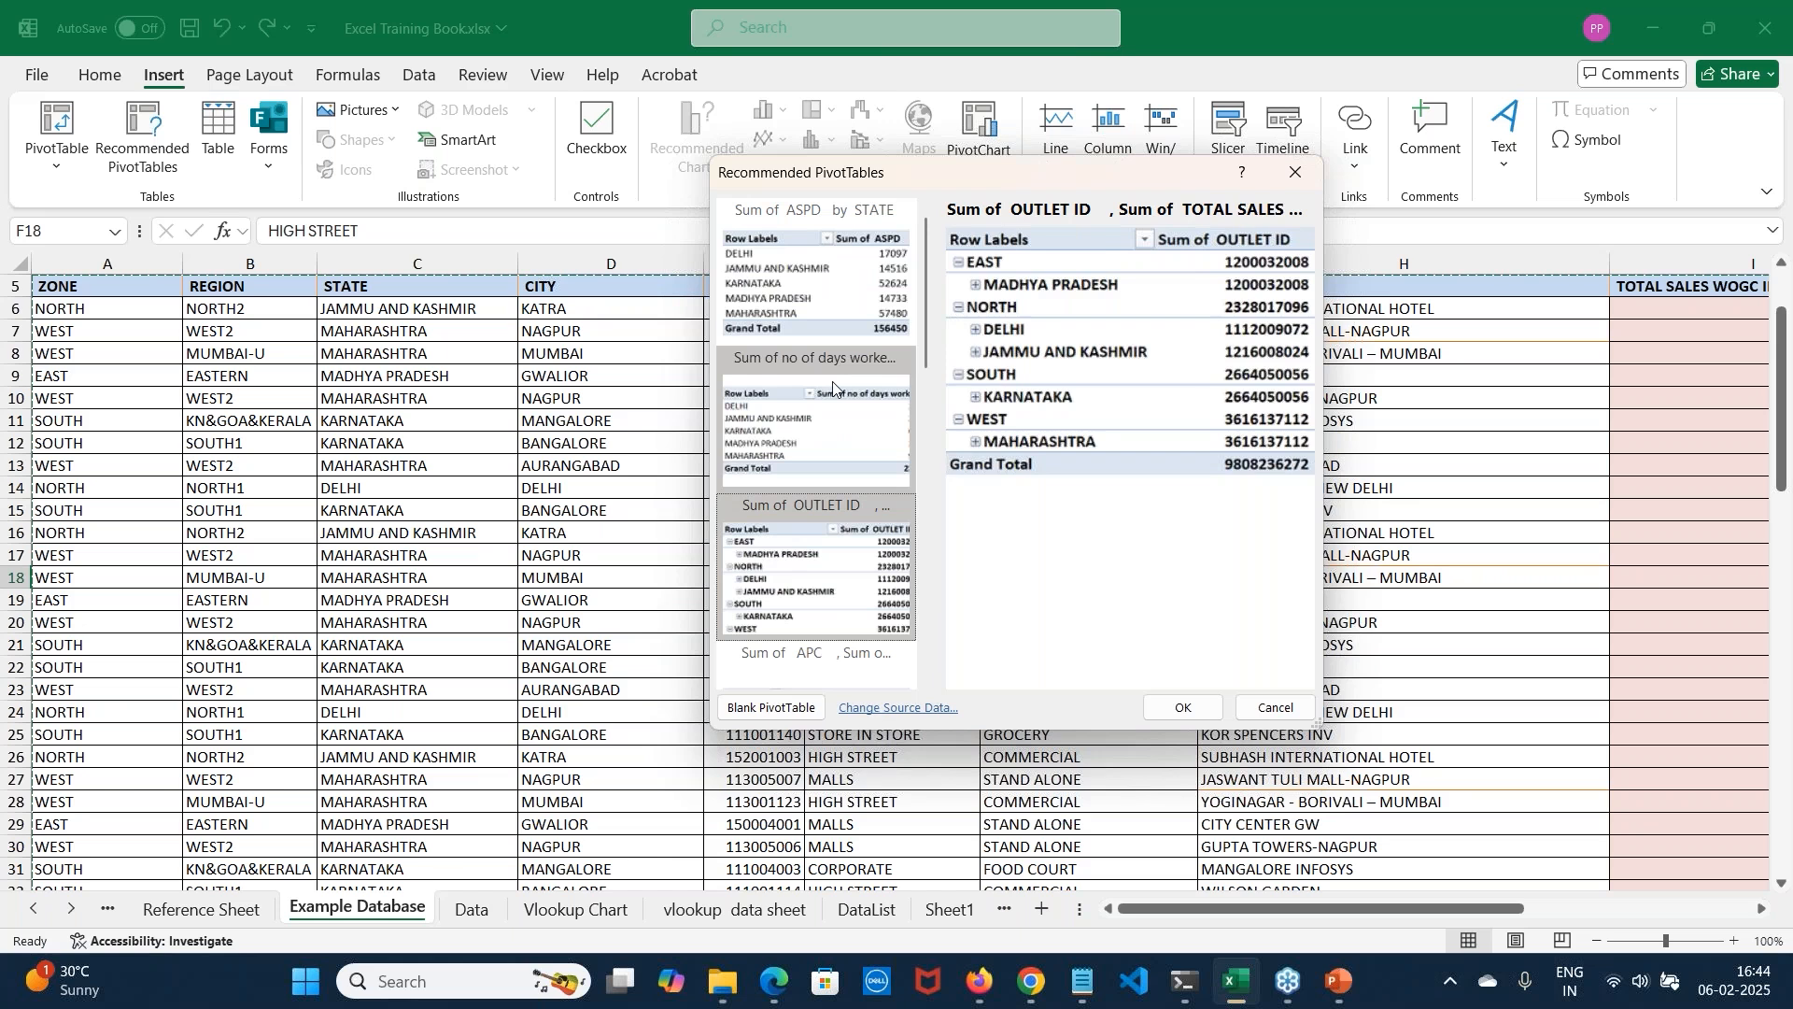
left_click(799, 566)
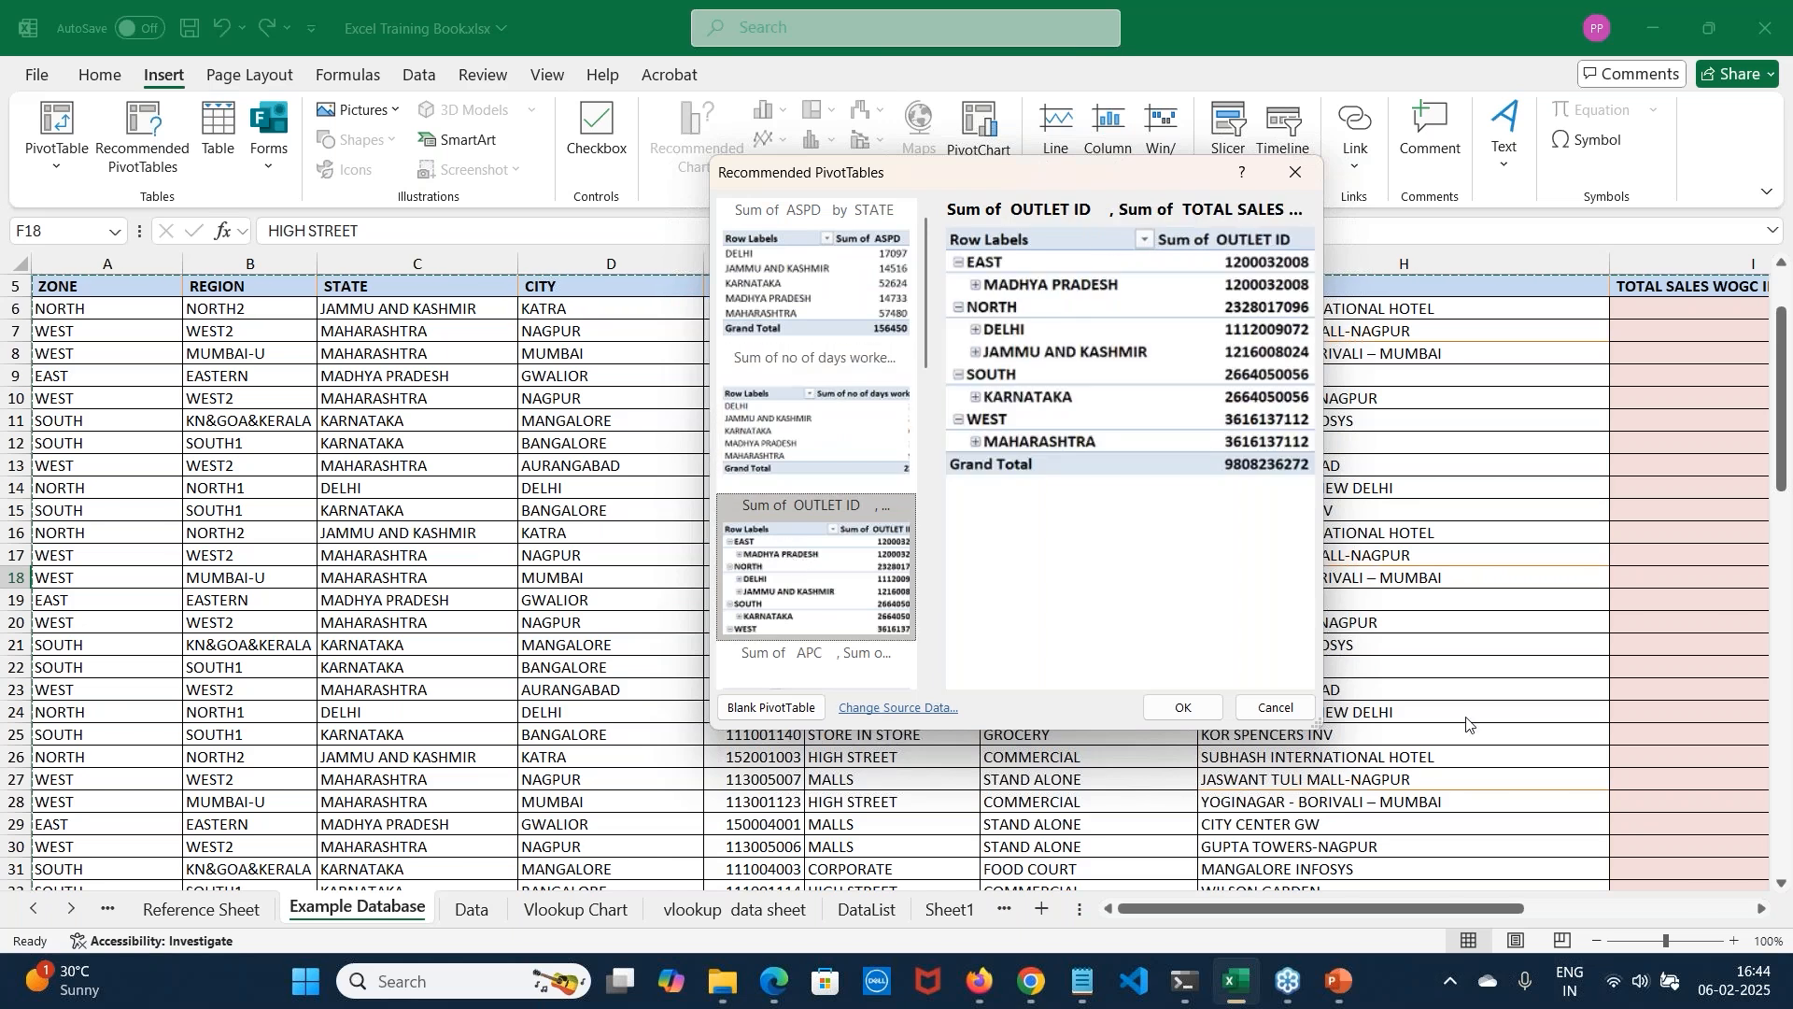
left_click(1276, 707)
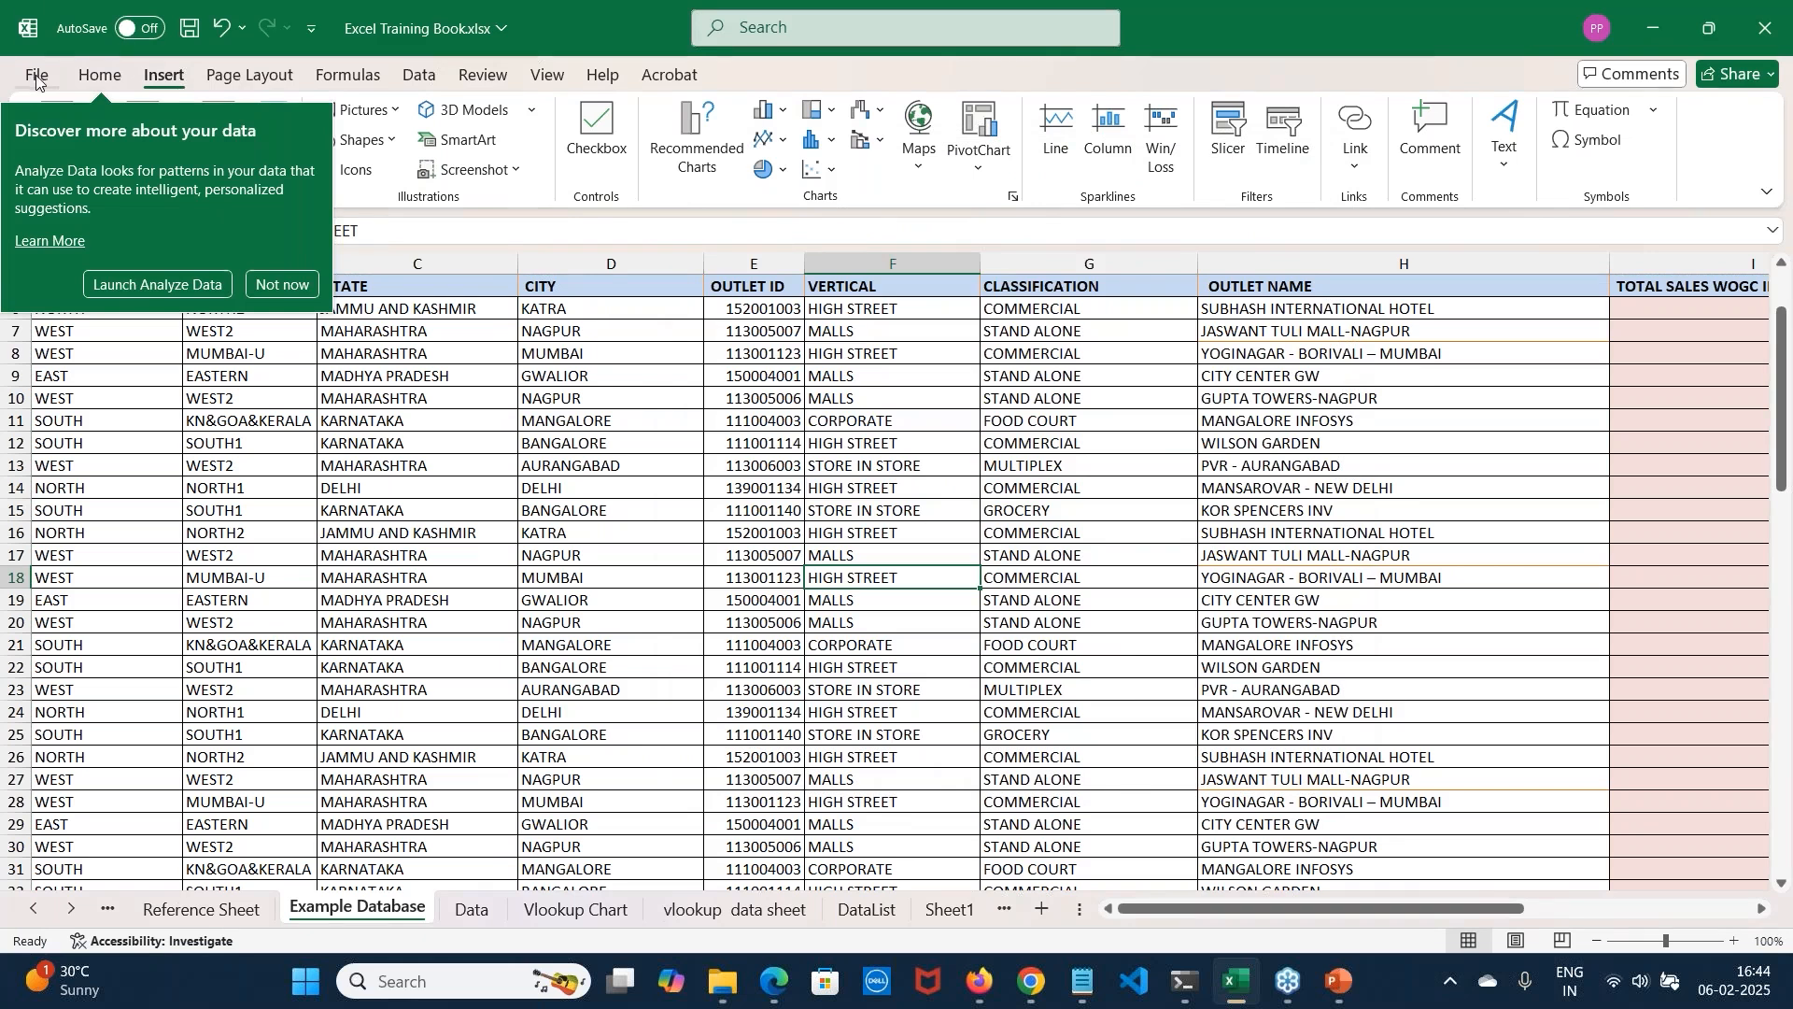
Insert a blank PivotTable on a new worksheet from the range 'Example Database'!$A$5:$P$85
left_click(161, 77)
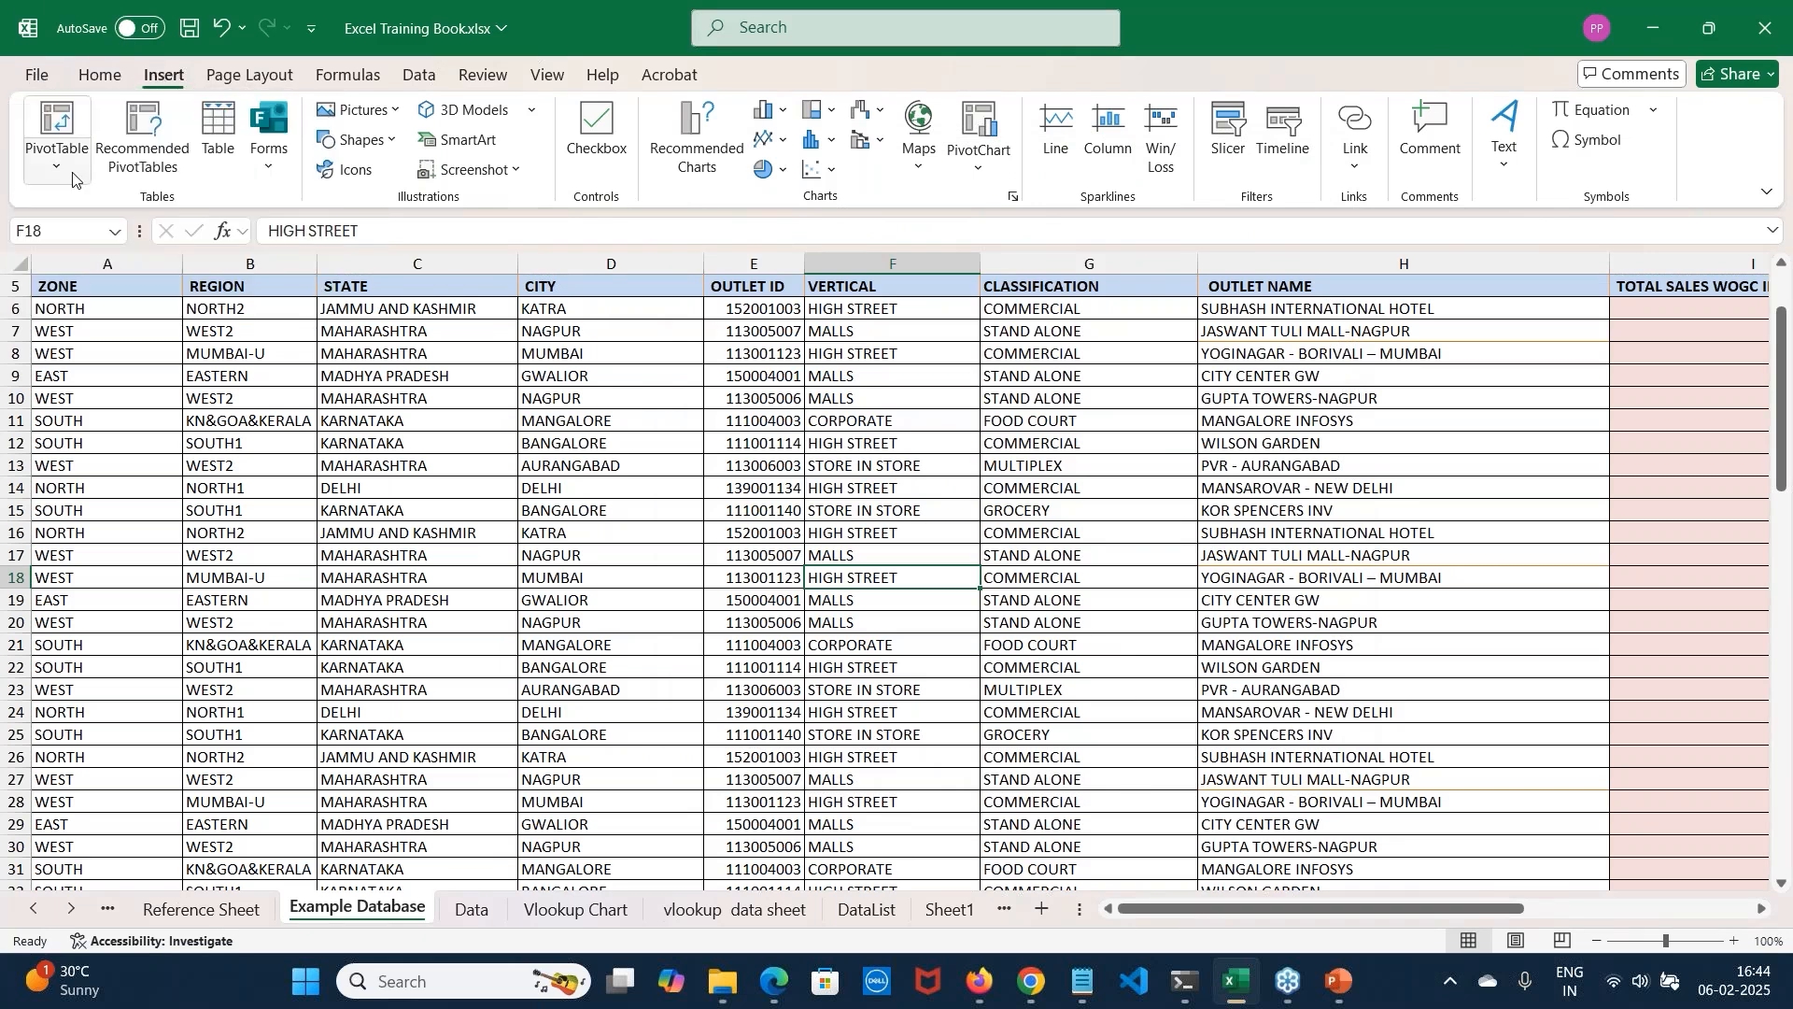
left_click(59, 118)
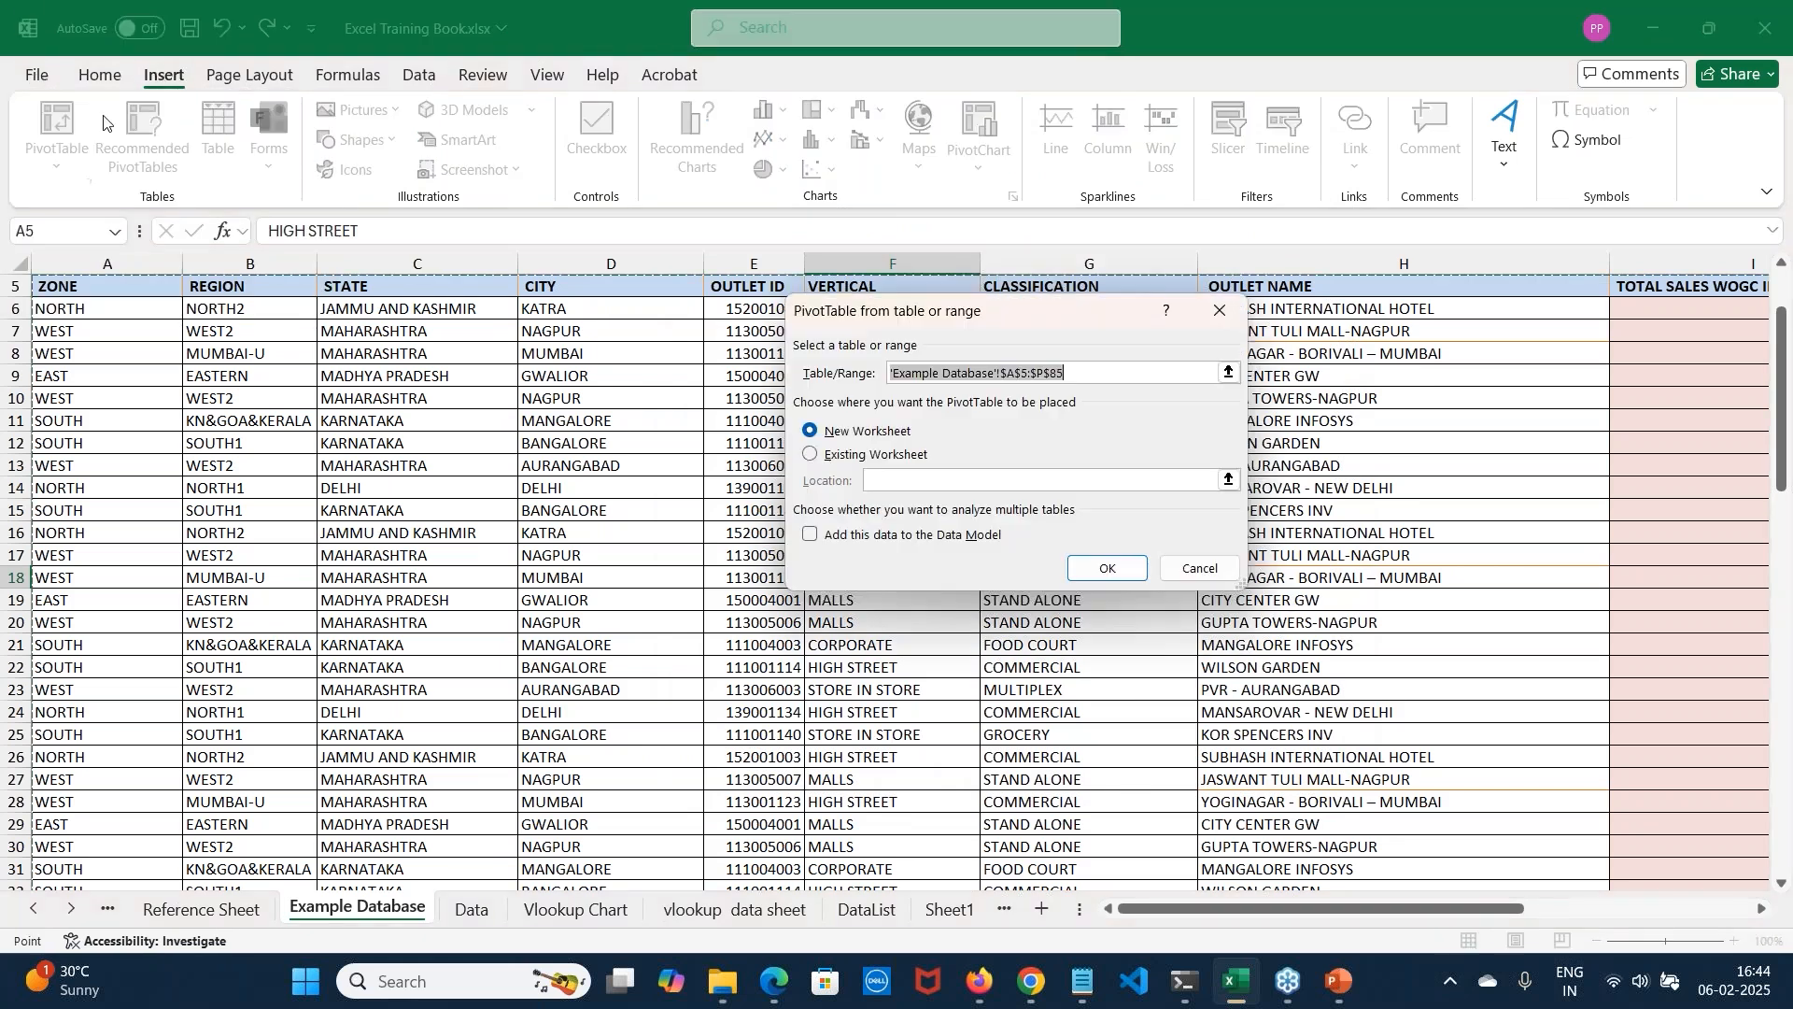
left_click(1108, 568)
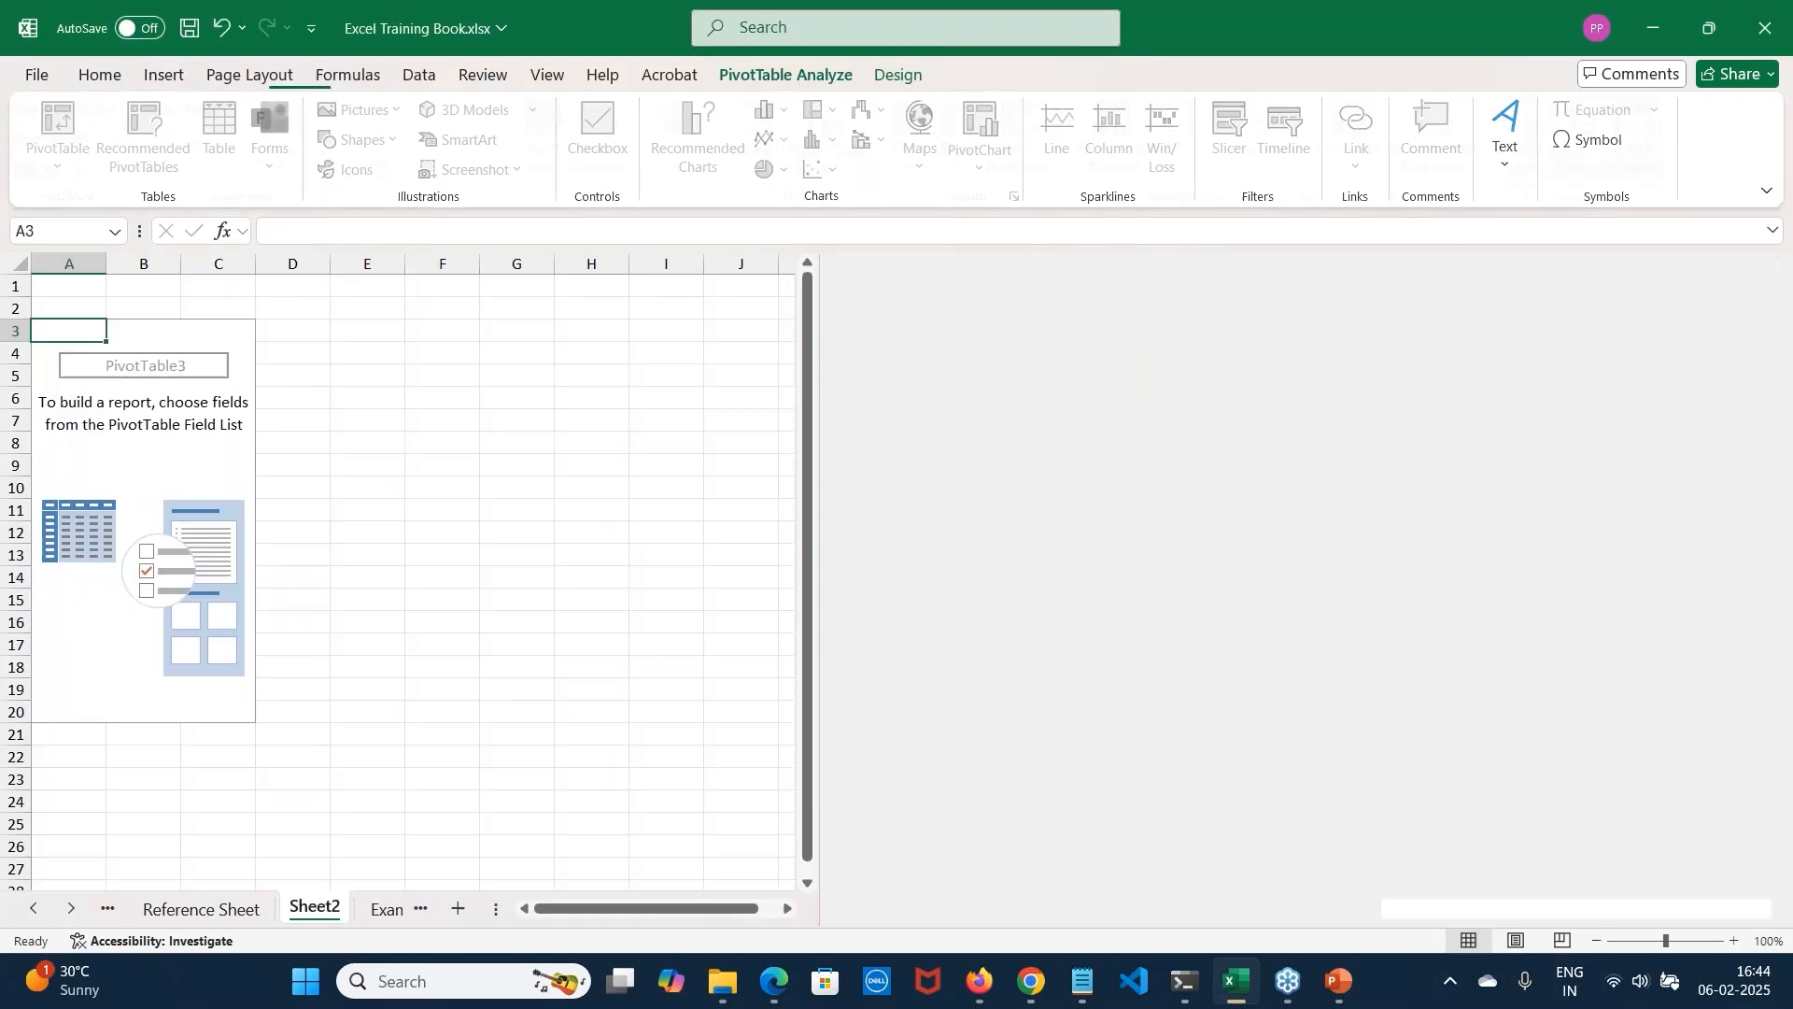
Lay out the PivotTable with TOTAL SALES WOGC INCL ROUND OFF as values and STATE followed by CITY as rows
scroll(984, 485, "down", 2)
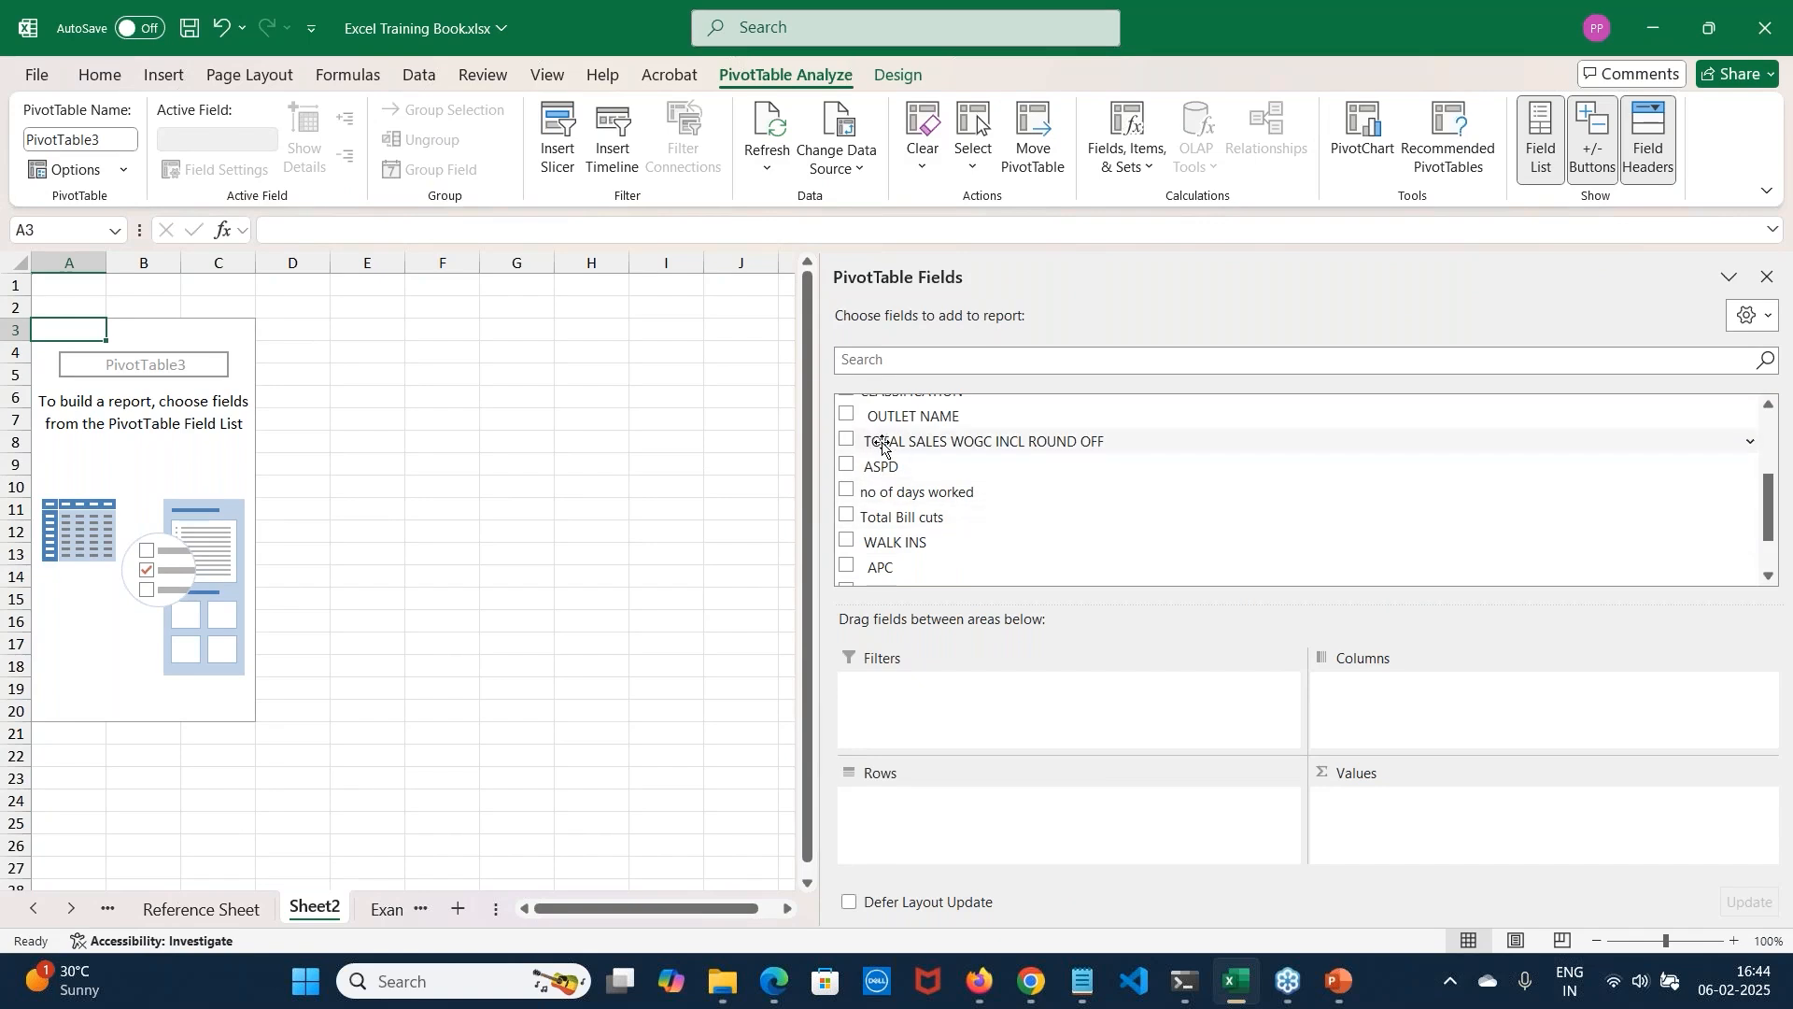
left_click_drag(899, 443, 1565, 821)
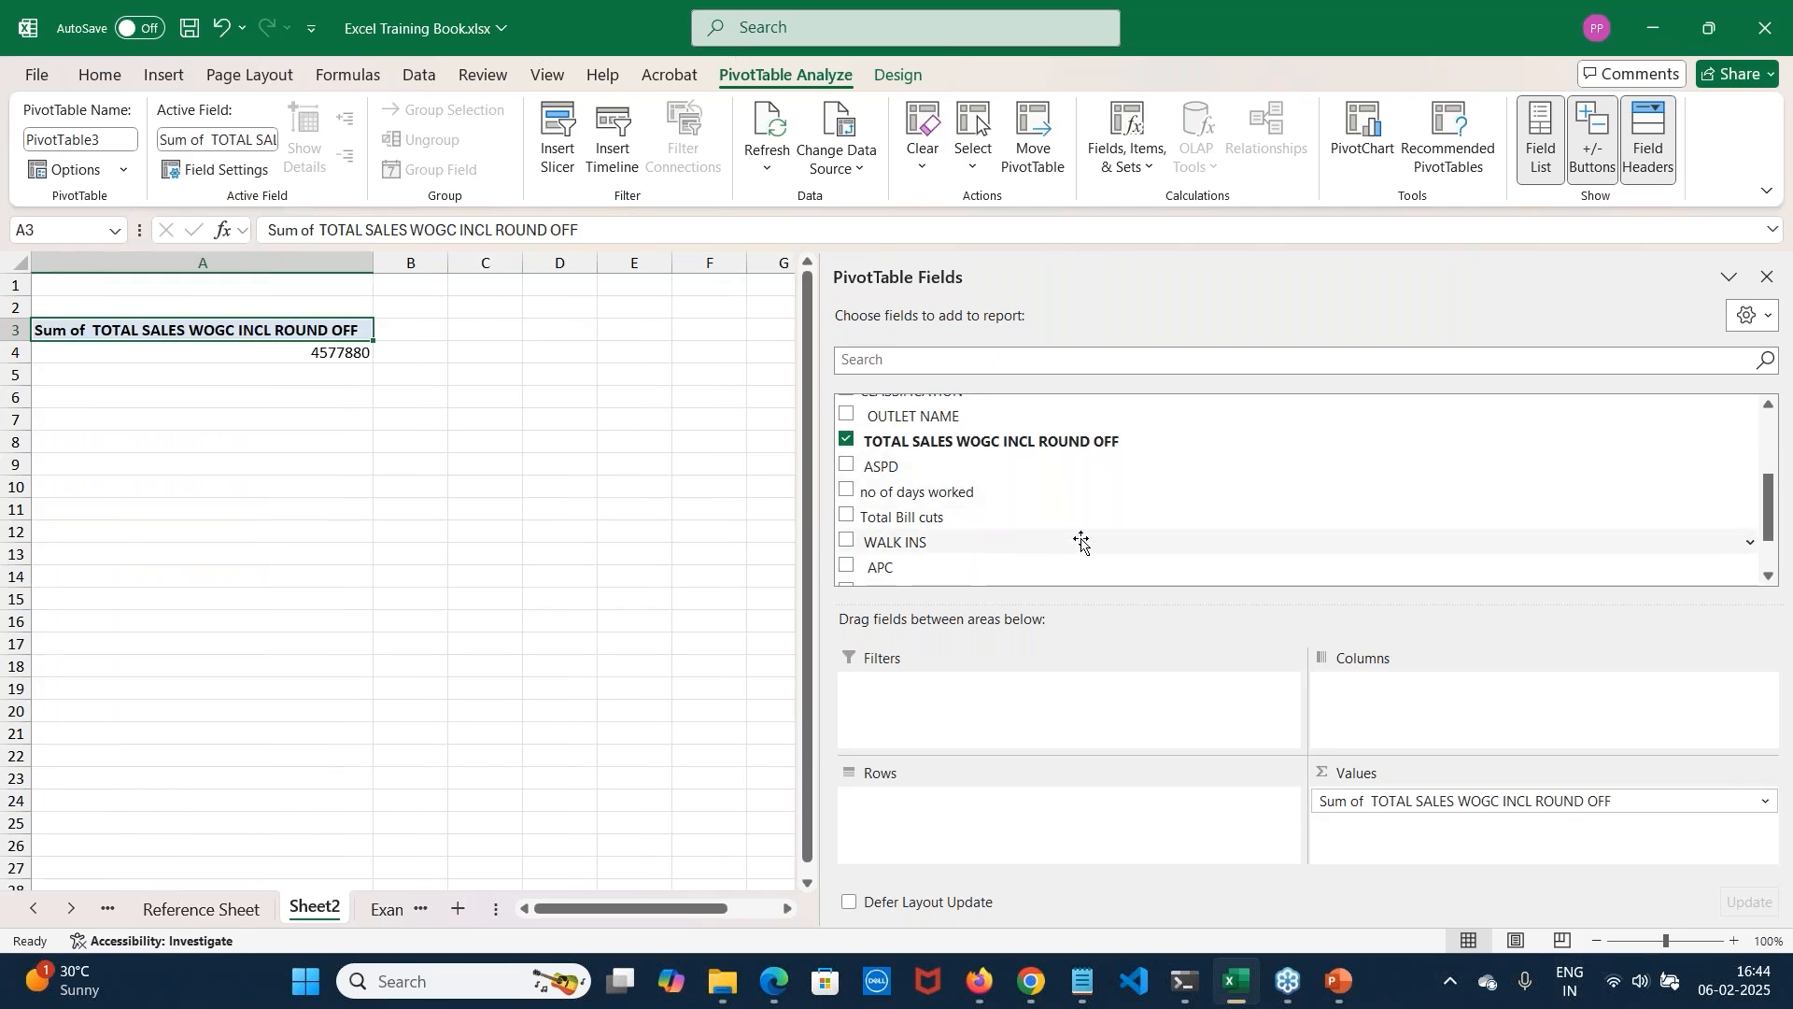
scroll(1082, 542, "up", 2)
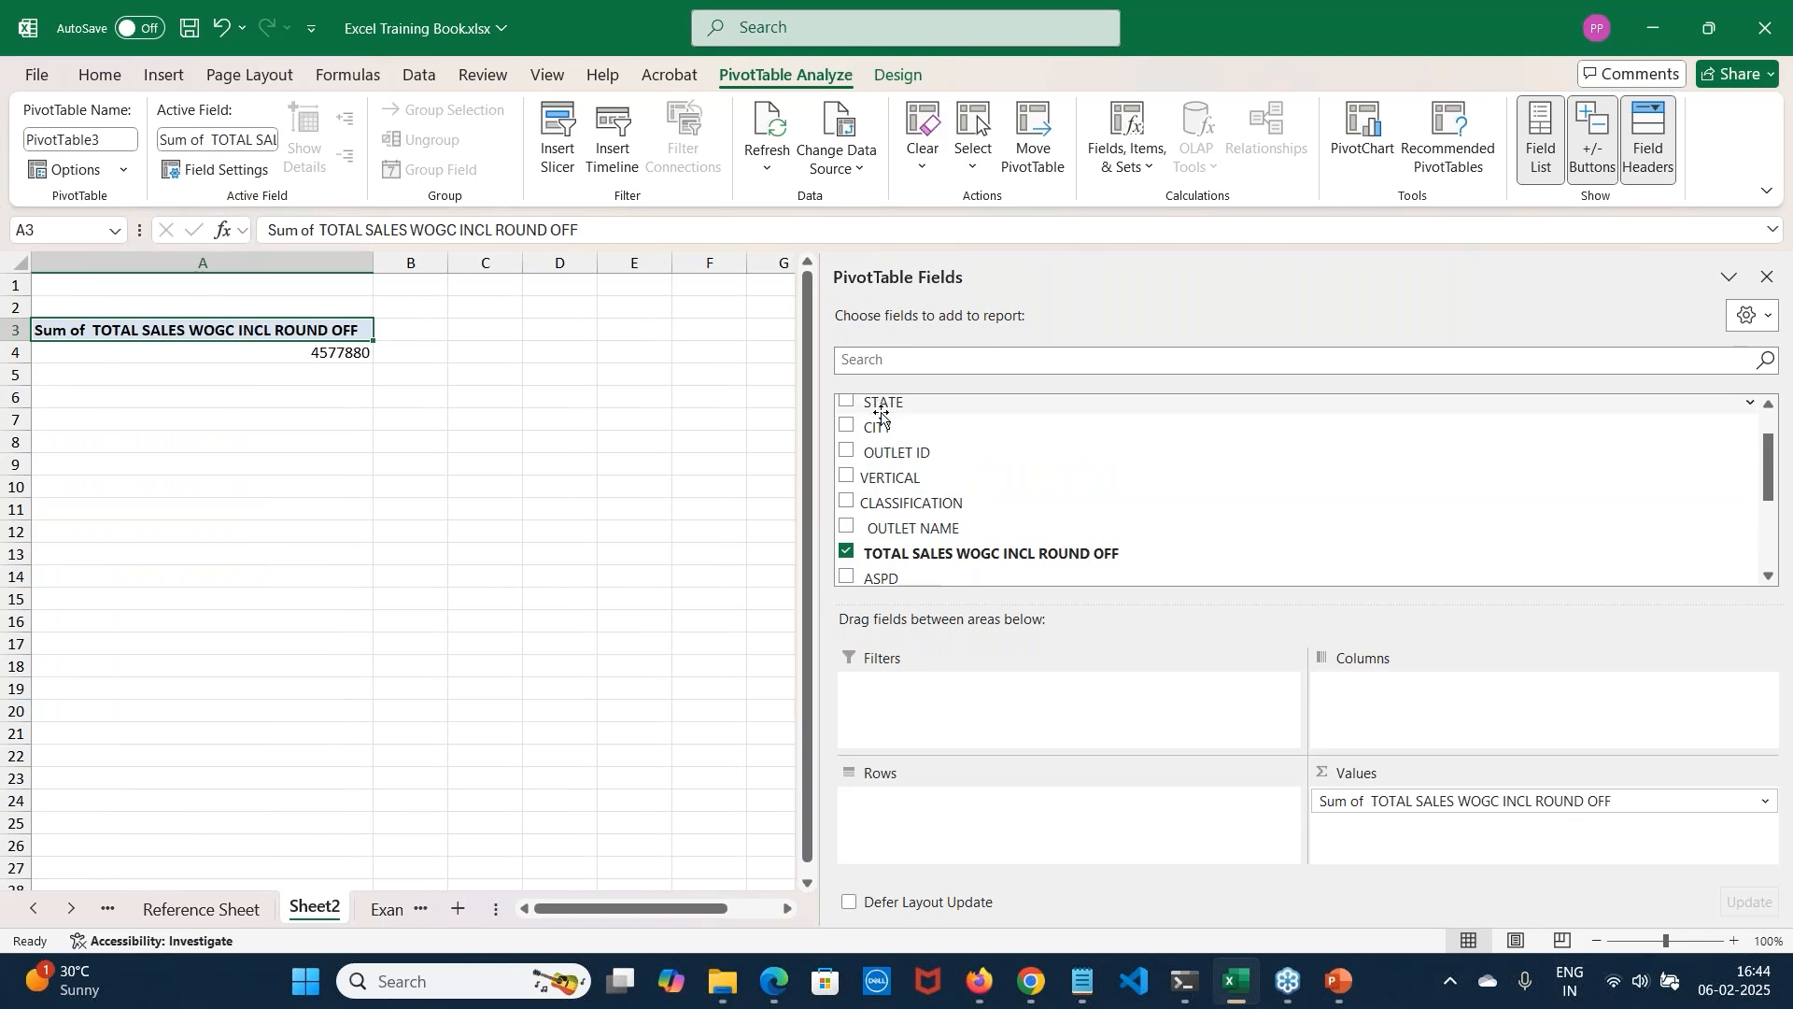
scroll(882, 414, "up", 1)
left_click_drag(877, 460, 928, 805)
left_click_drag(944, 696, 941, 823)
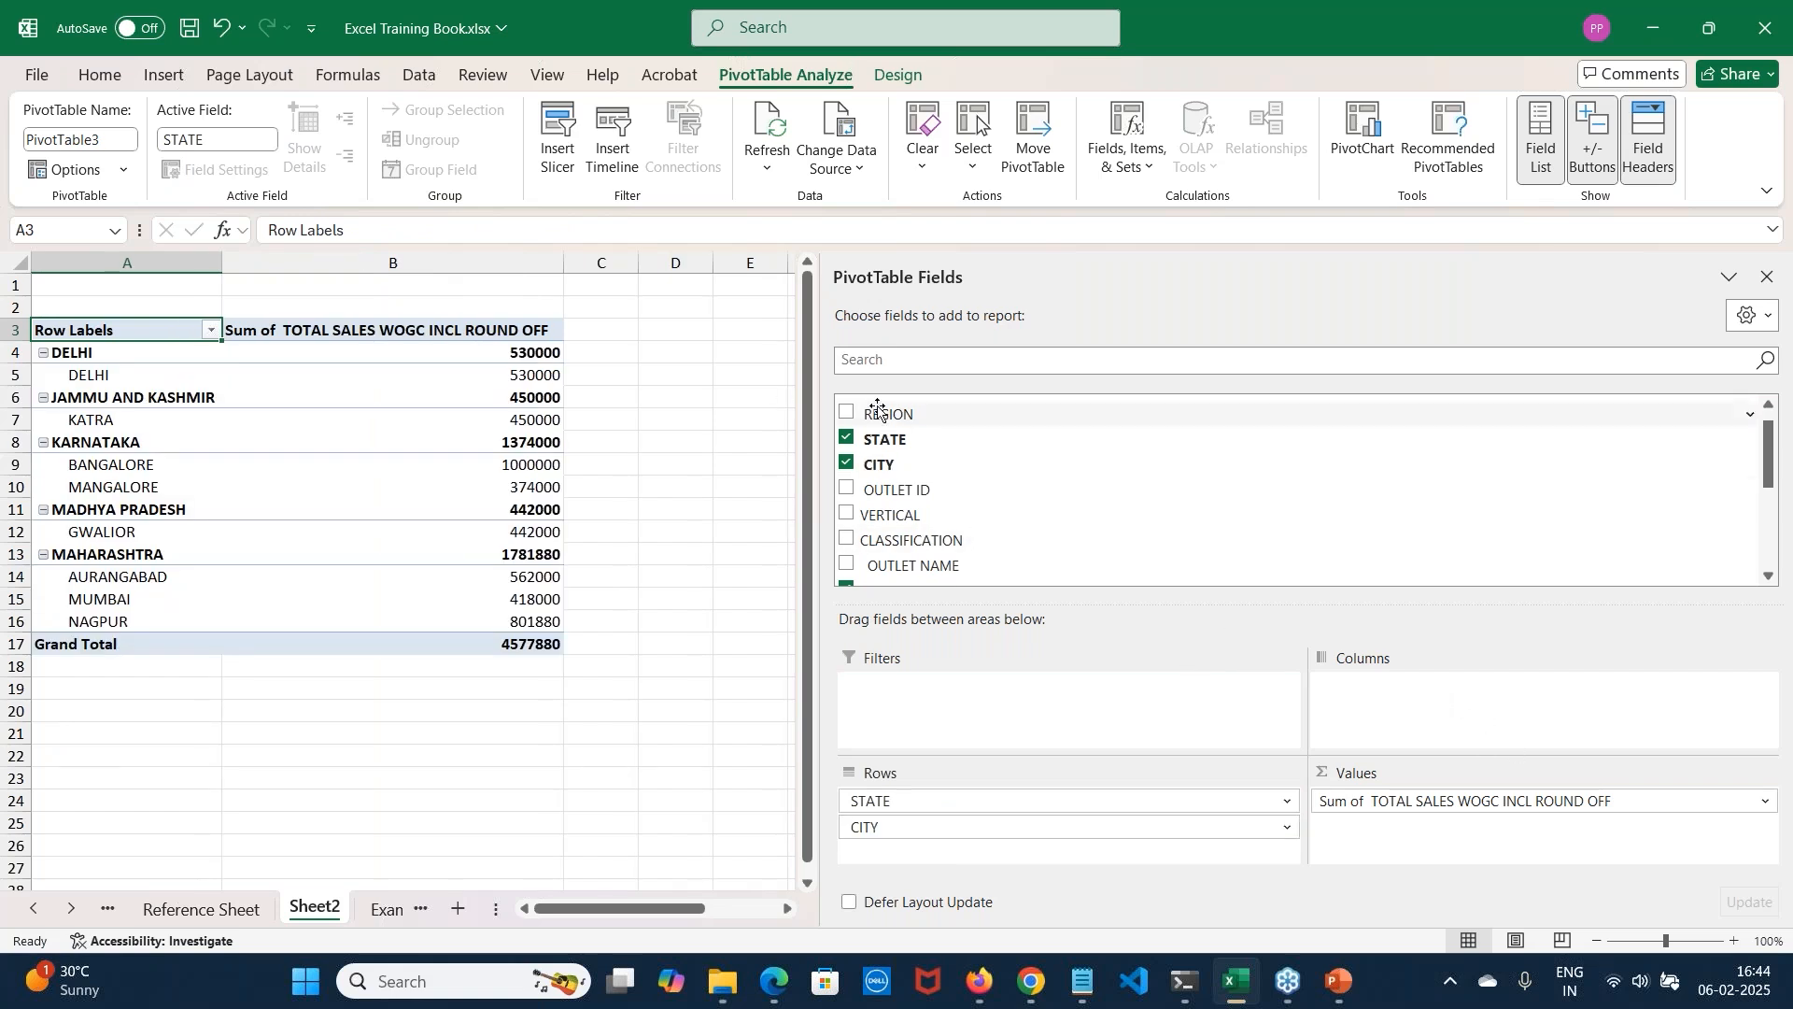
Add VERTICAL as the PivotTable's columns and narrow the field list so the whole table fits in view
scroll(1025, 464, "up", 1)
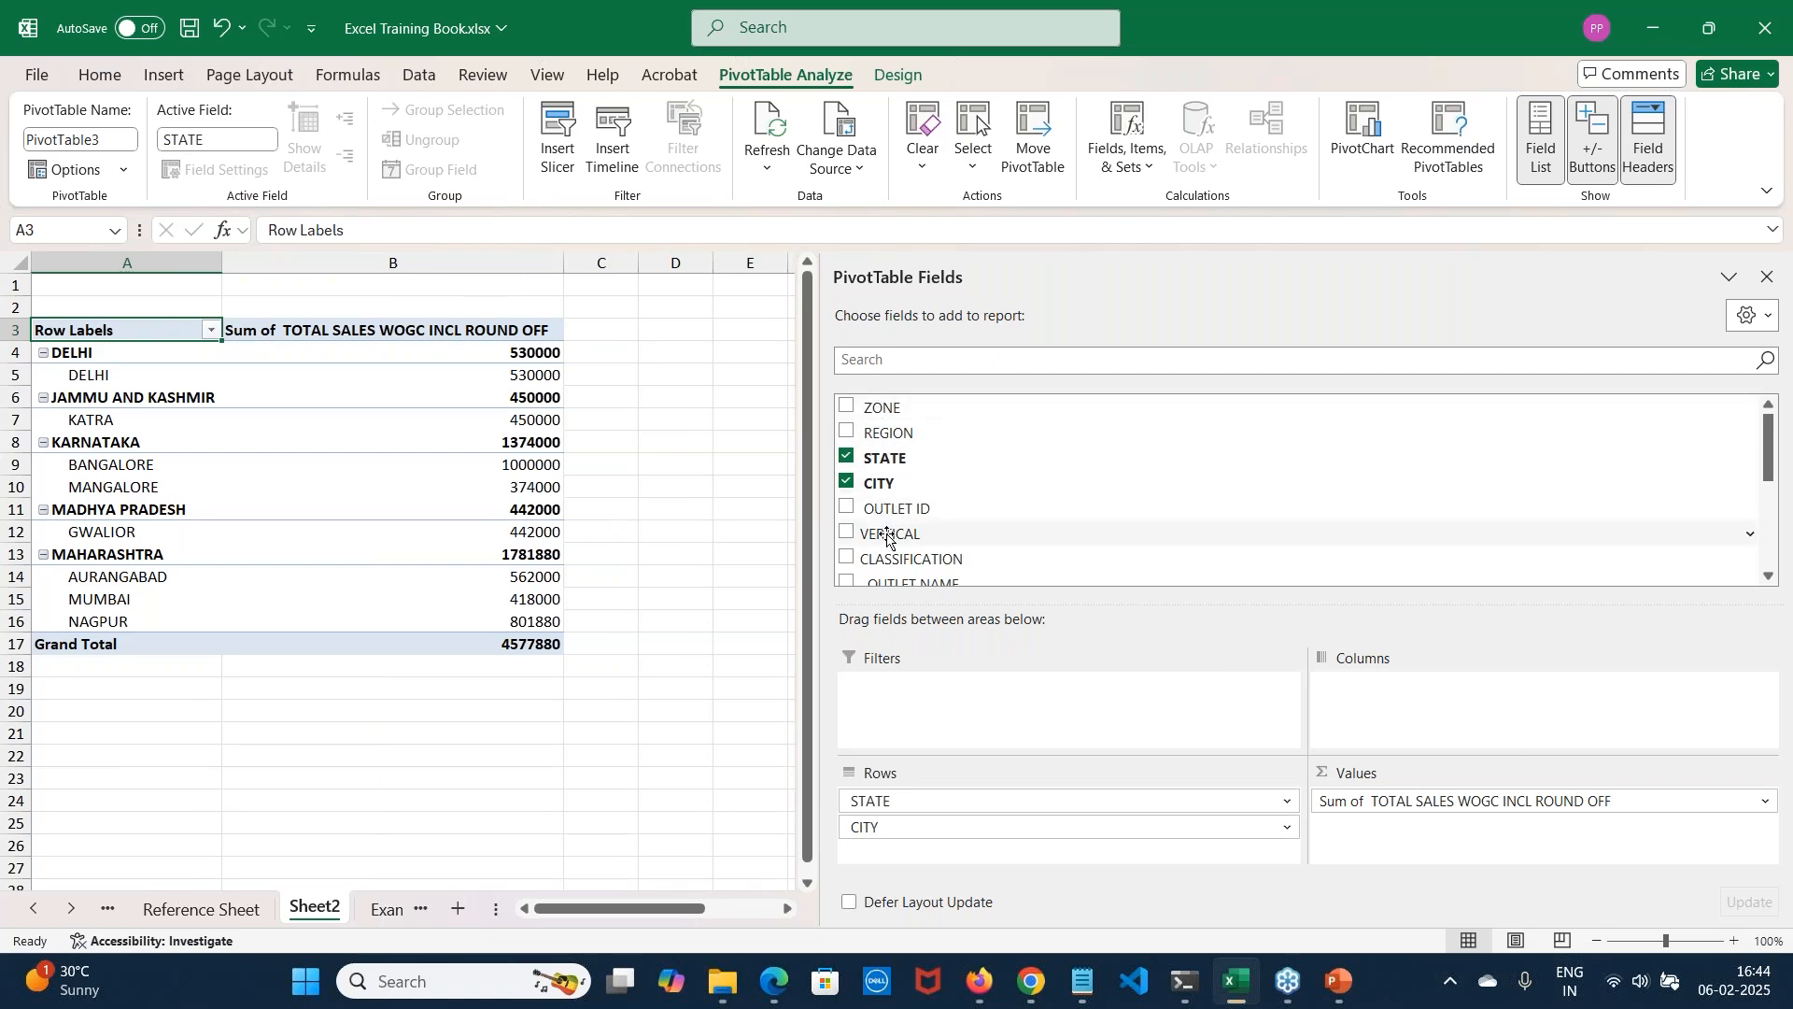
left_click_drag(887, 535, 1393, 732)
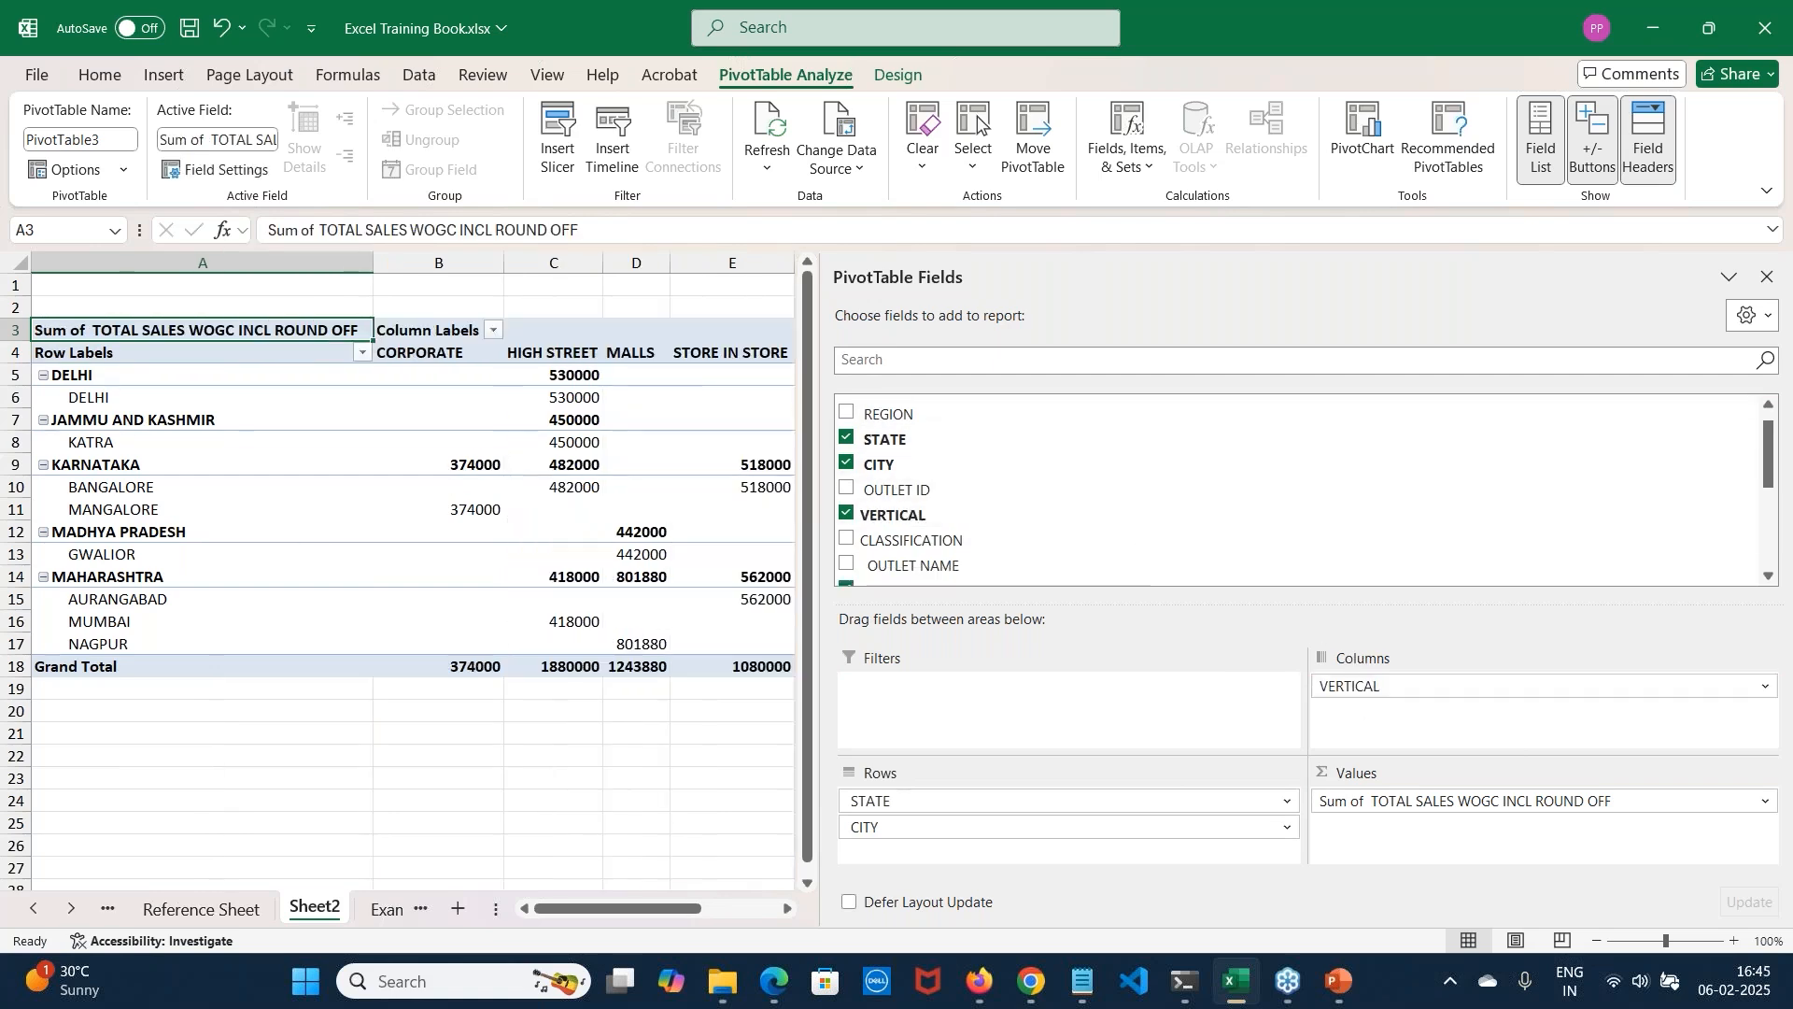
mouse_move(639, 910)
left_mouse_down()
mouse_move(695, 920)
mouse_move(639, 911)
left_mouse_up()
left_click_drag(822, 678, 1399, 793)
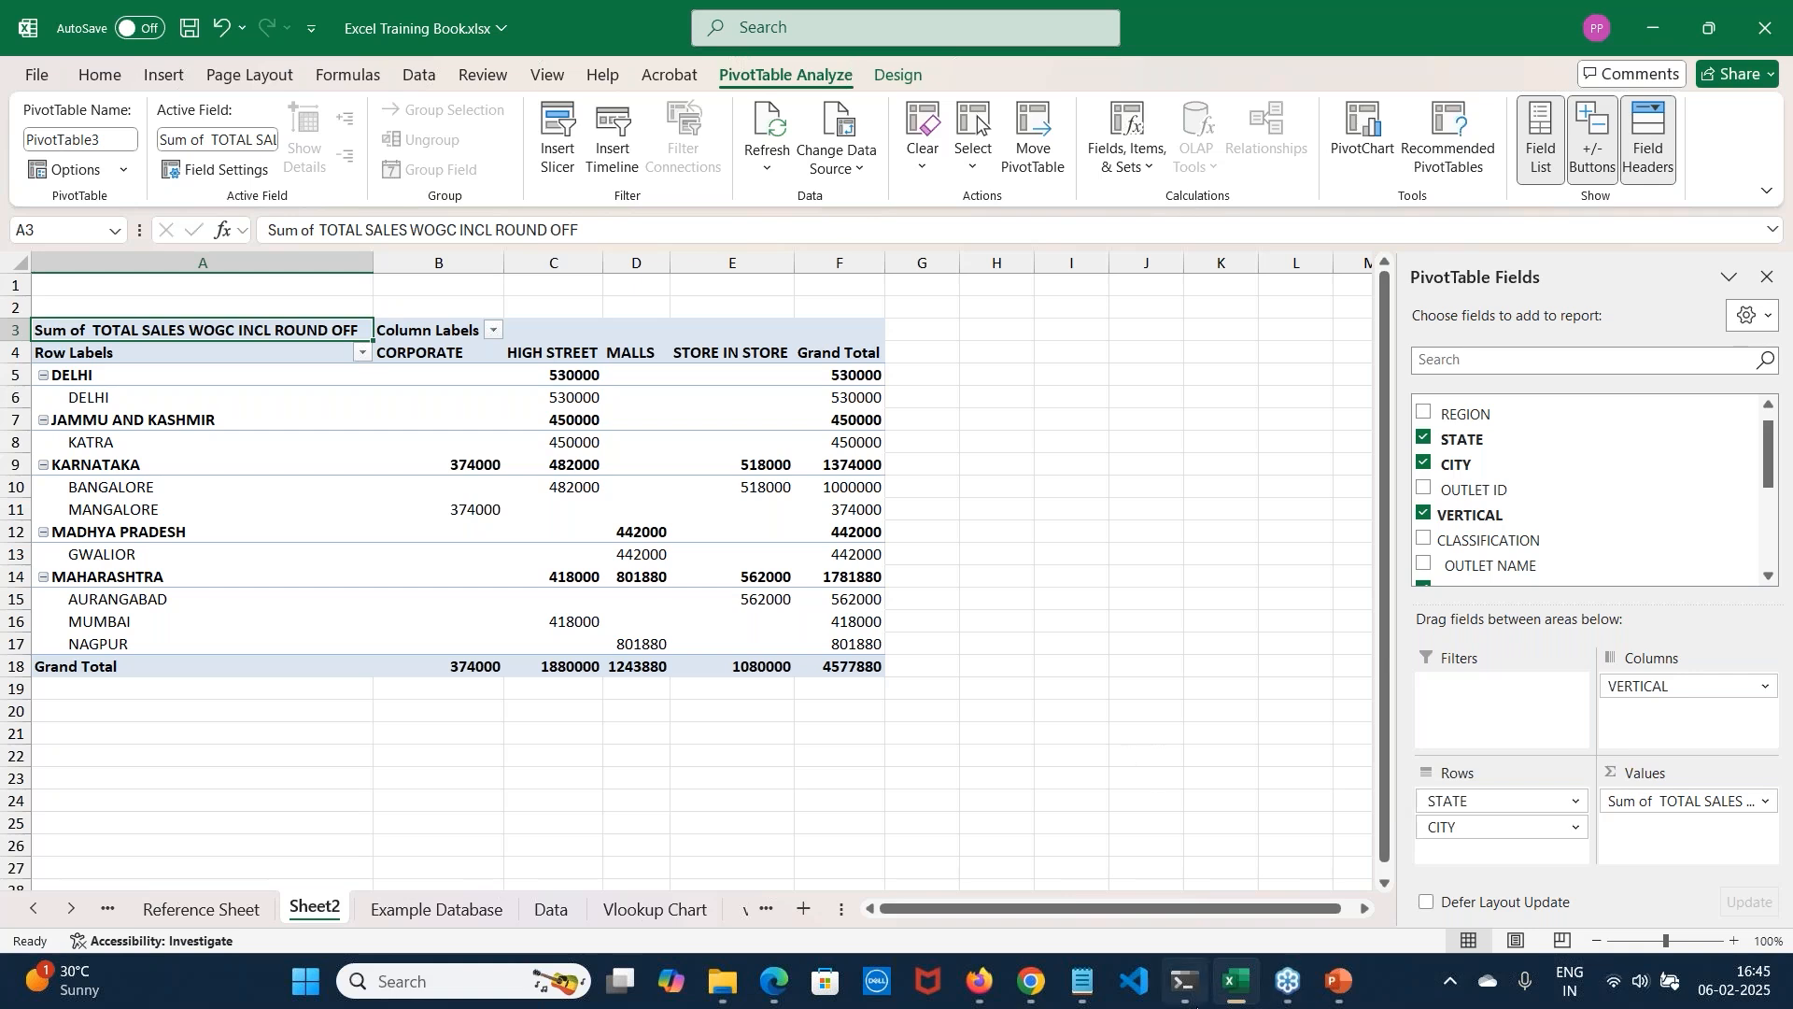
mouse_move(1342, 1001)
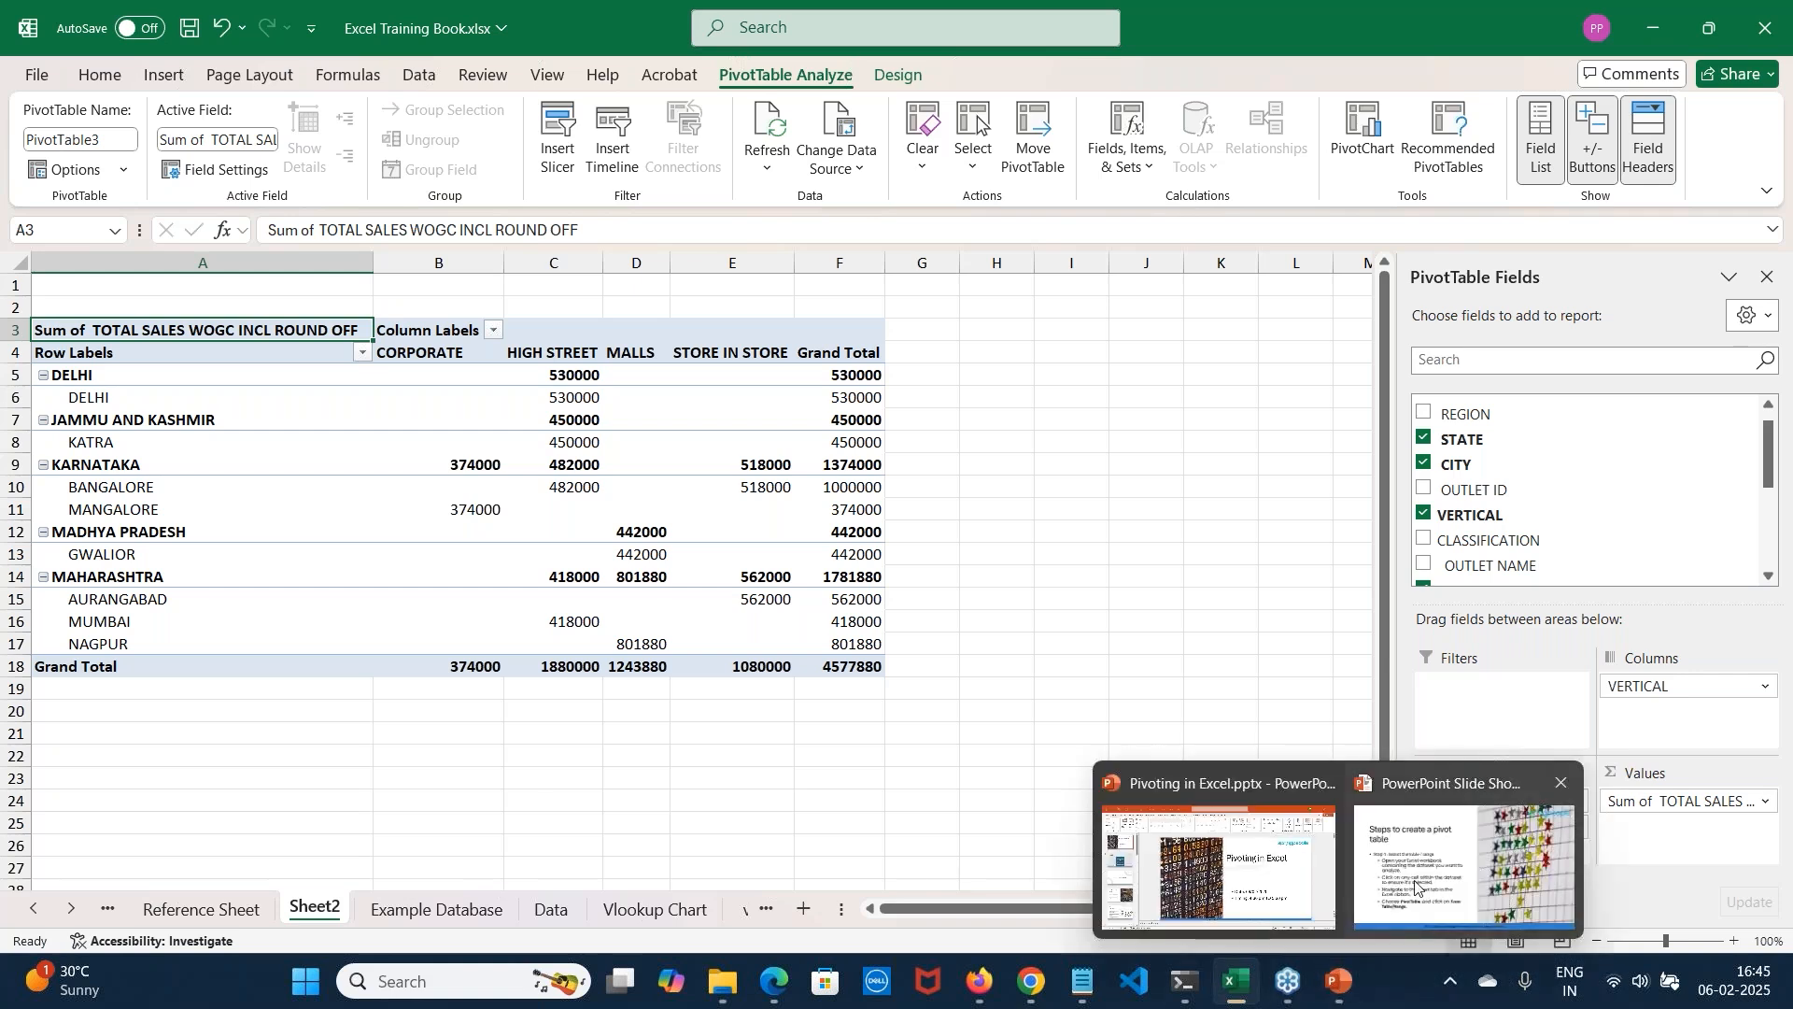
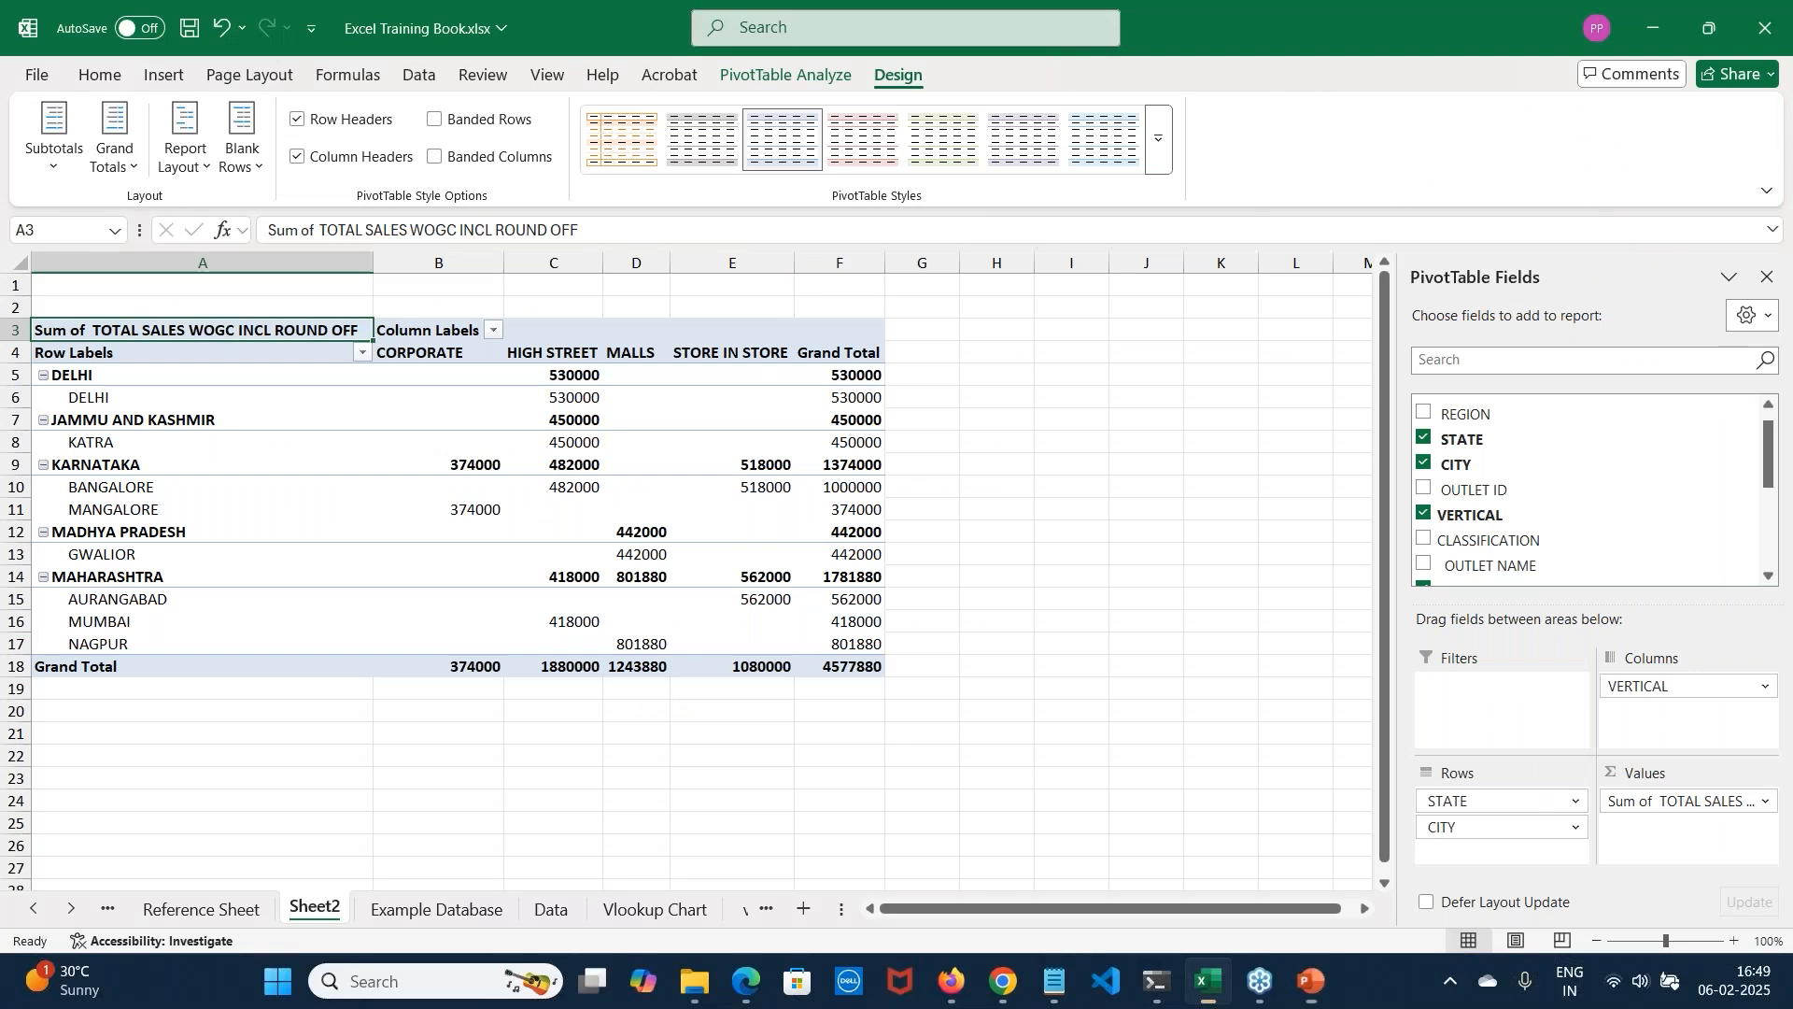
Insert slicers for ZONE, REGION, CLASSIFICATION, OUTLET NAME and WALK INS on the outlet sales PivotTable
left_click(421, 466)
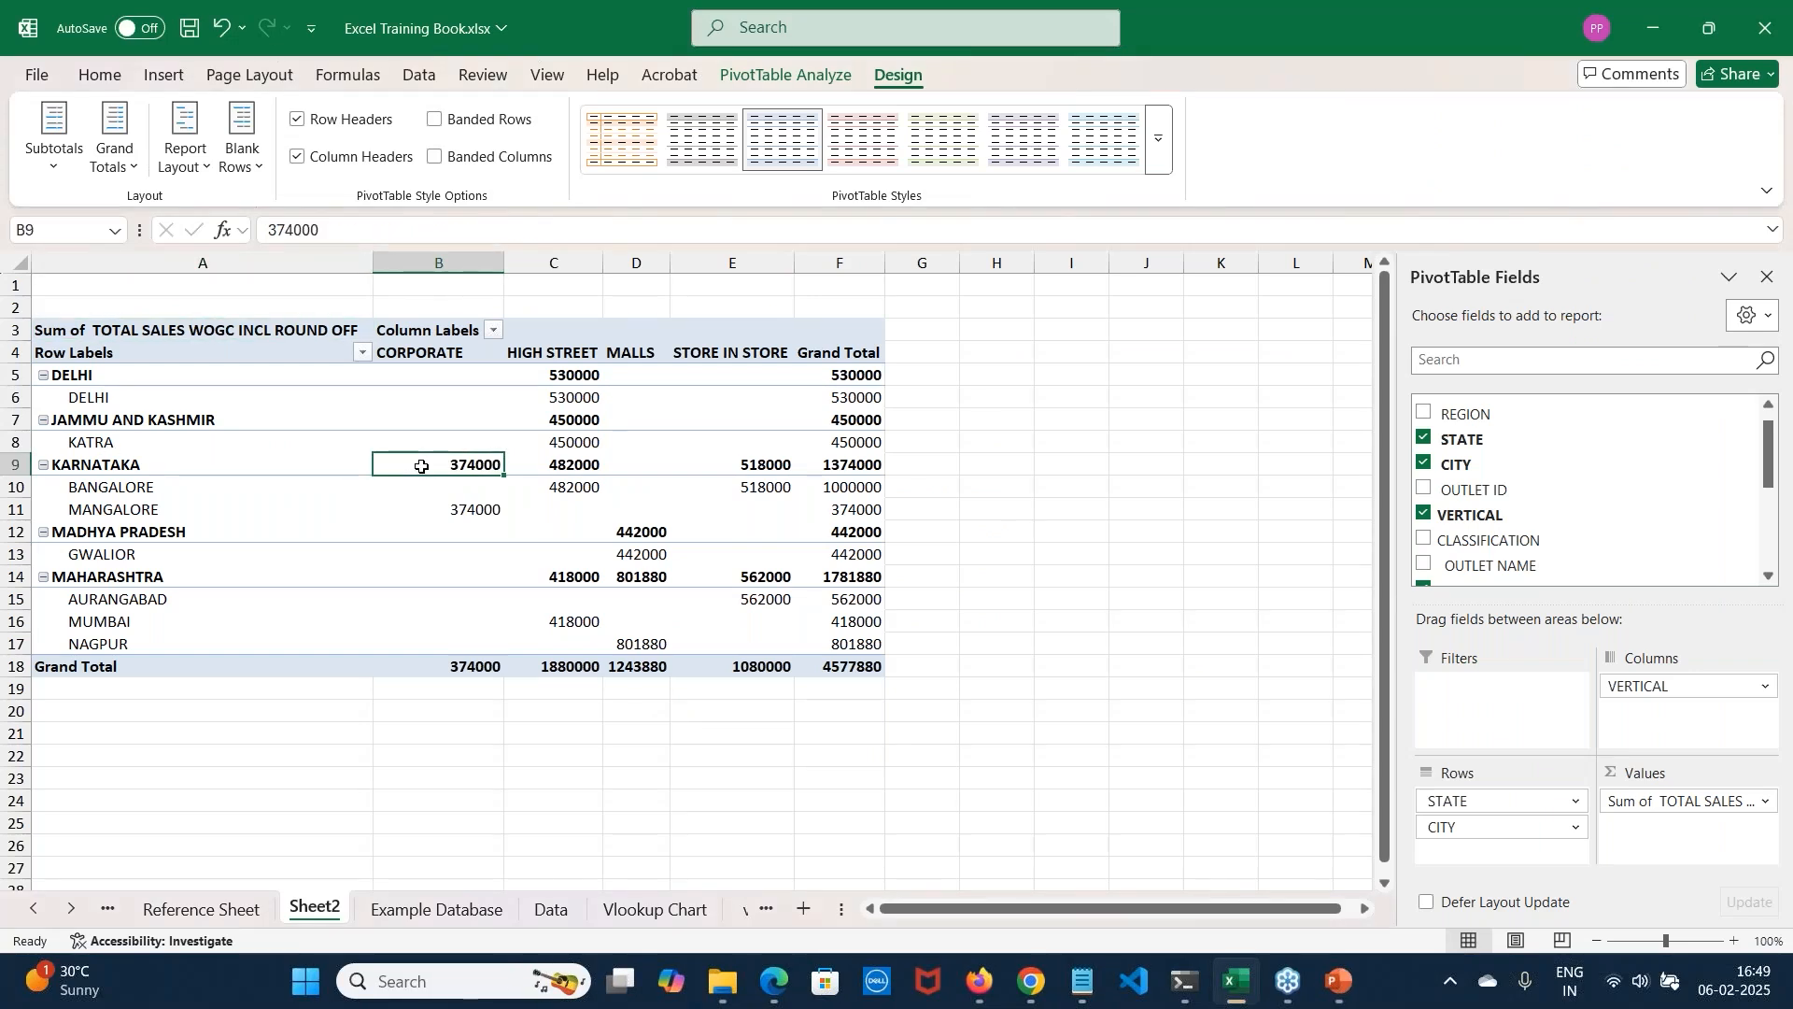
left_click(826, 78)
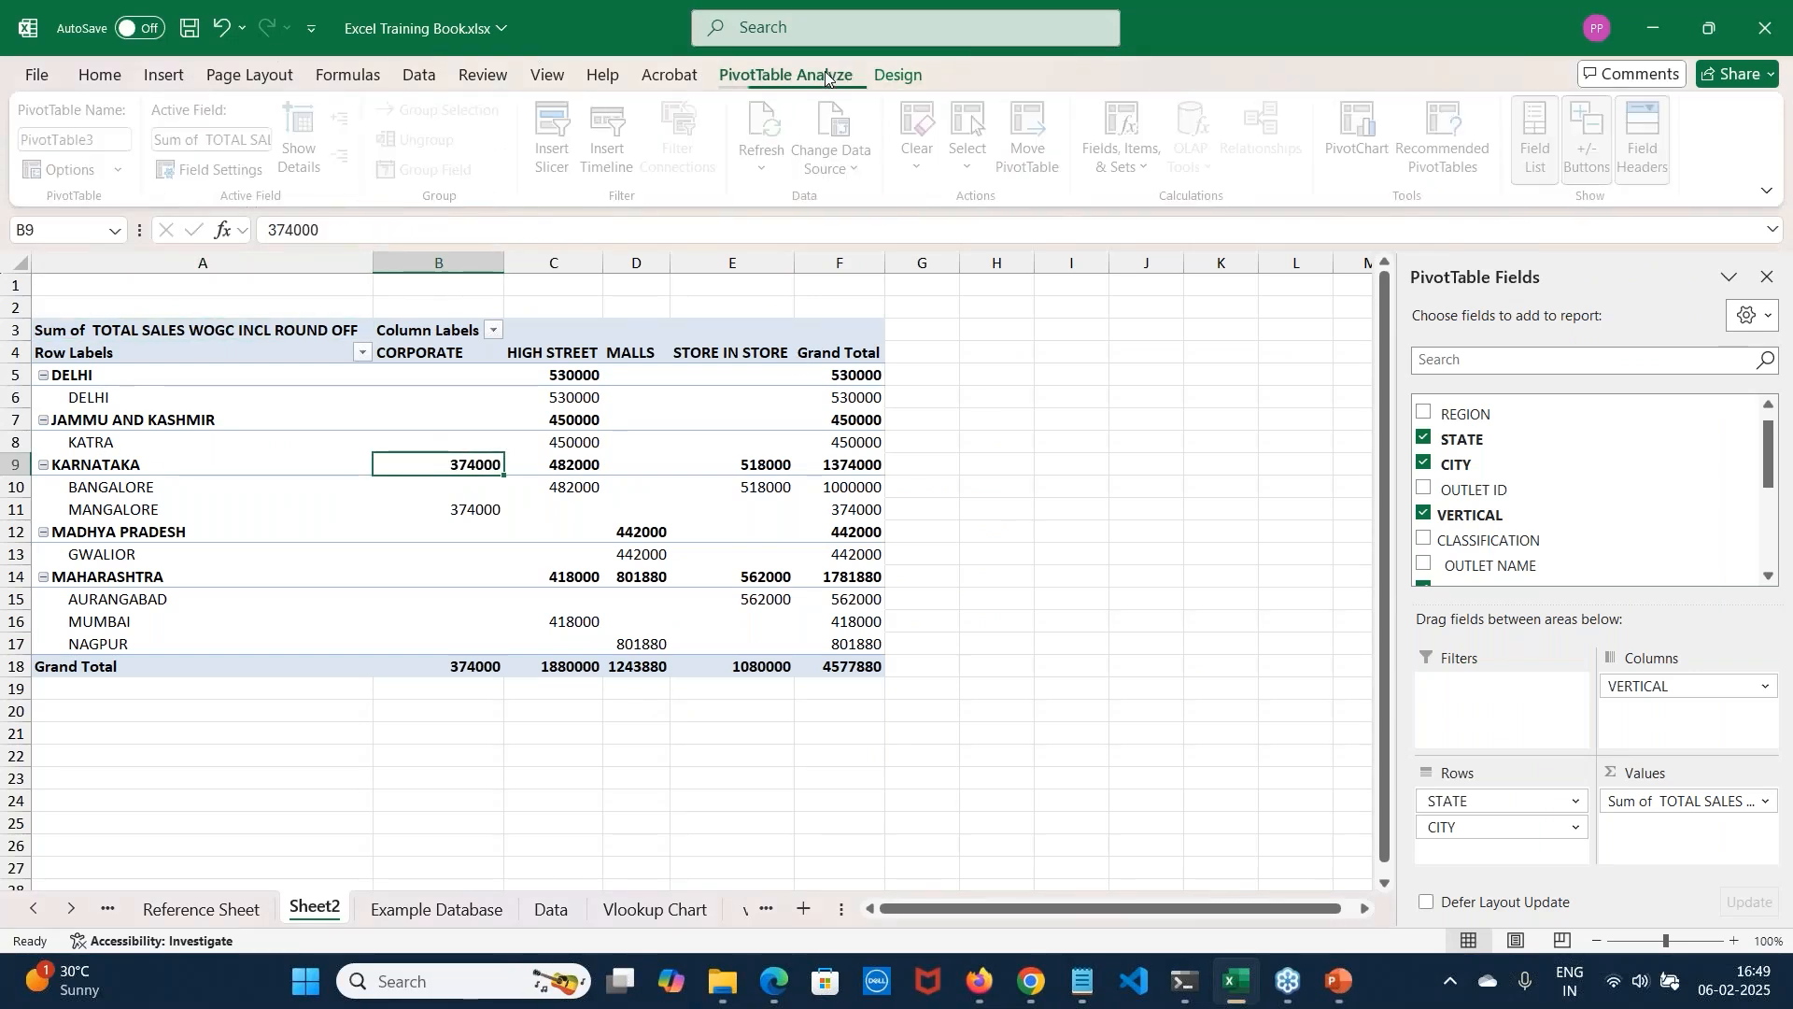
left_click(561, 129)
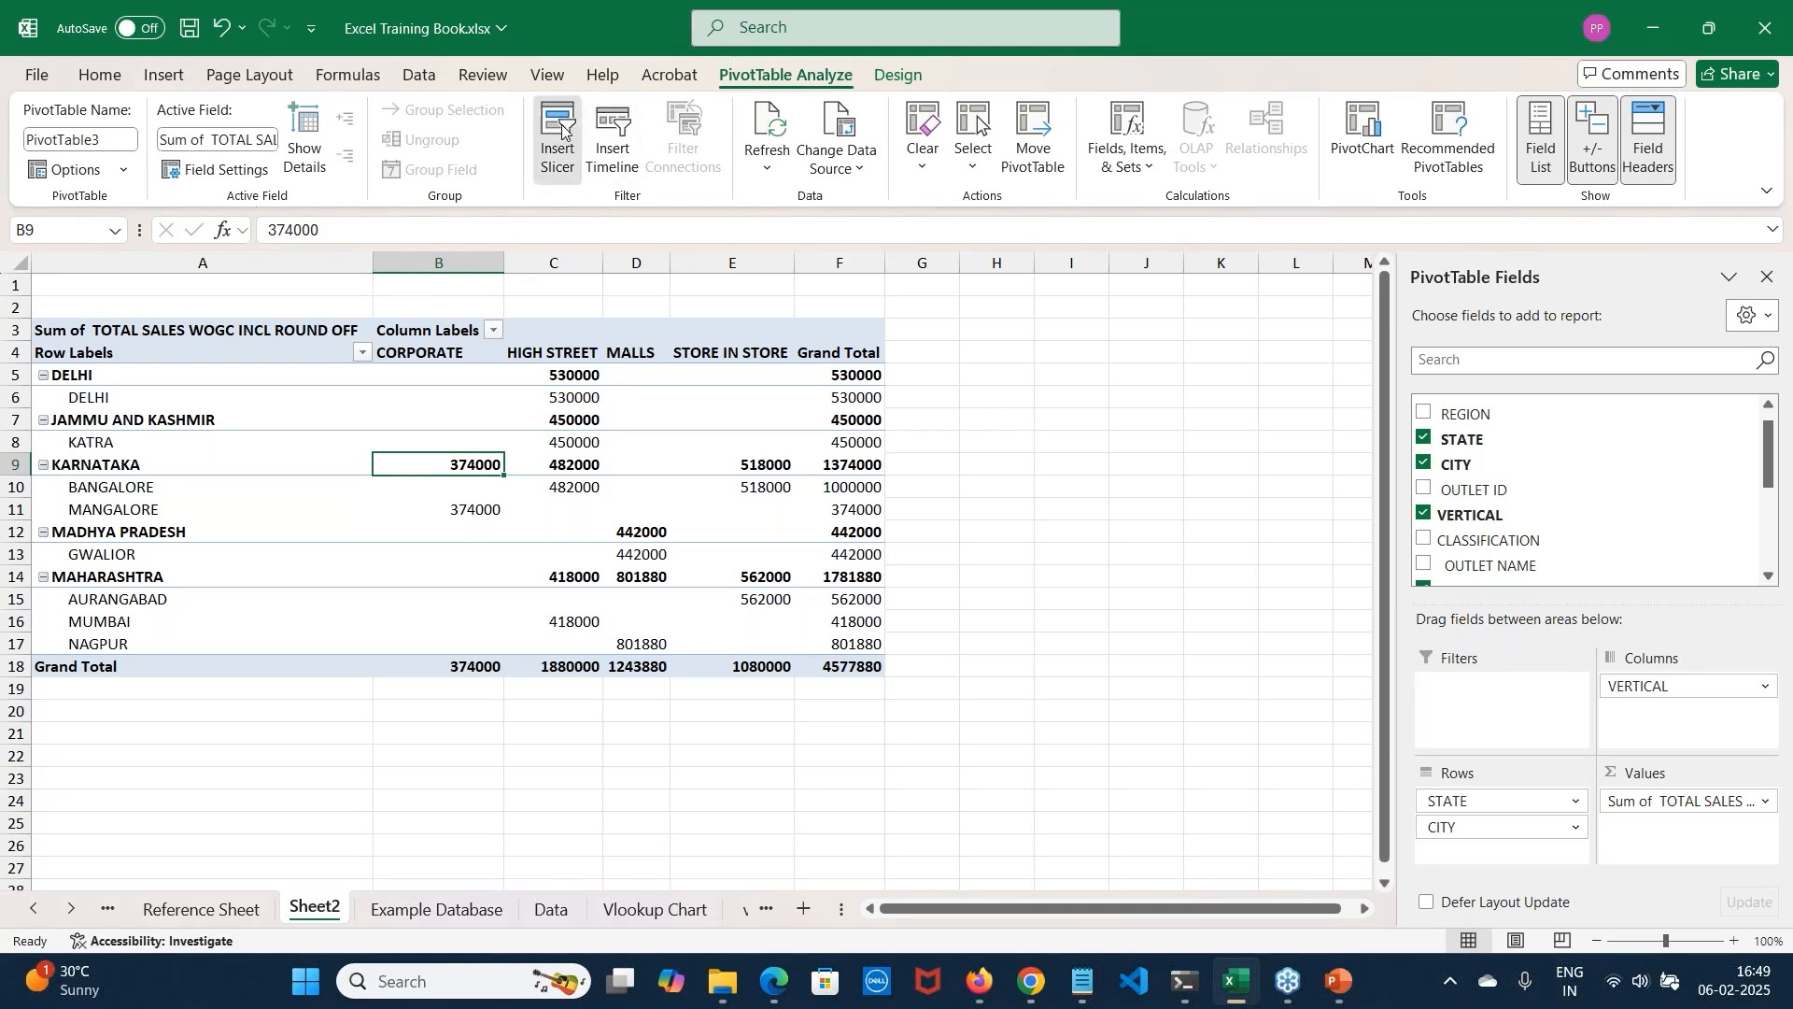
left_click_drag(971, 213, 1085, 315)
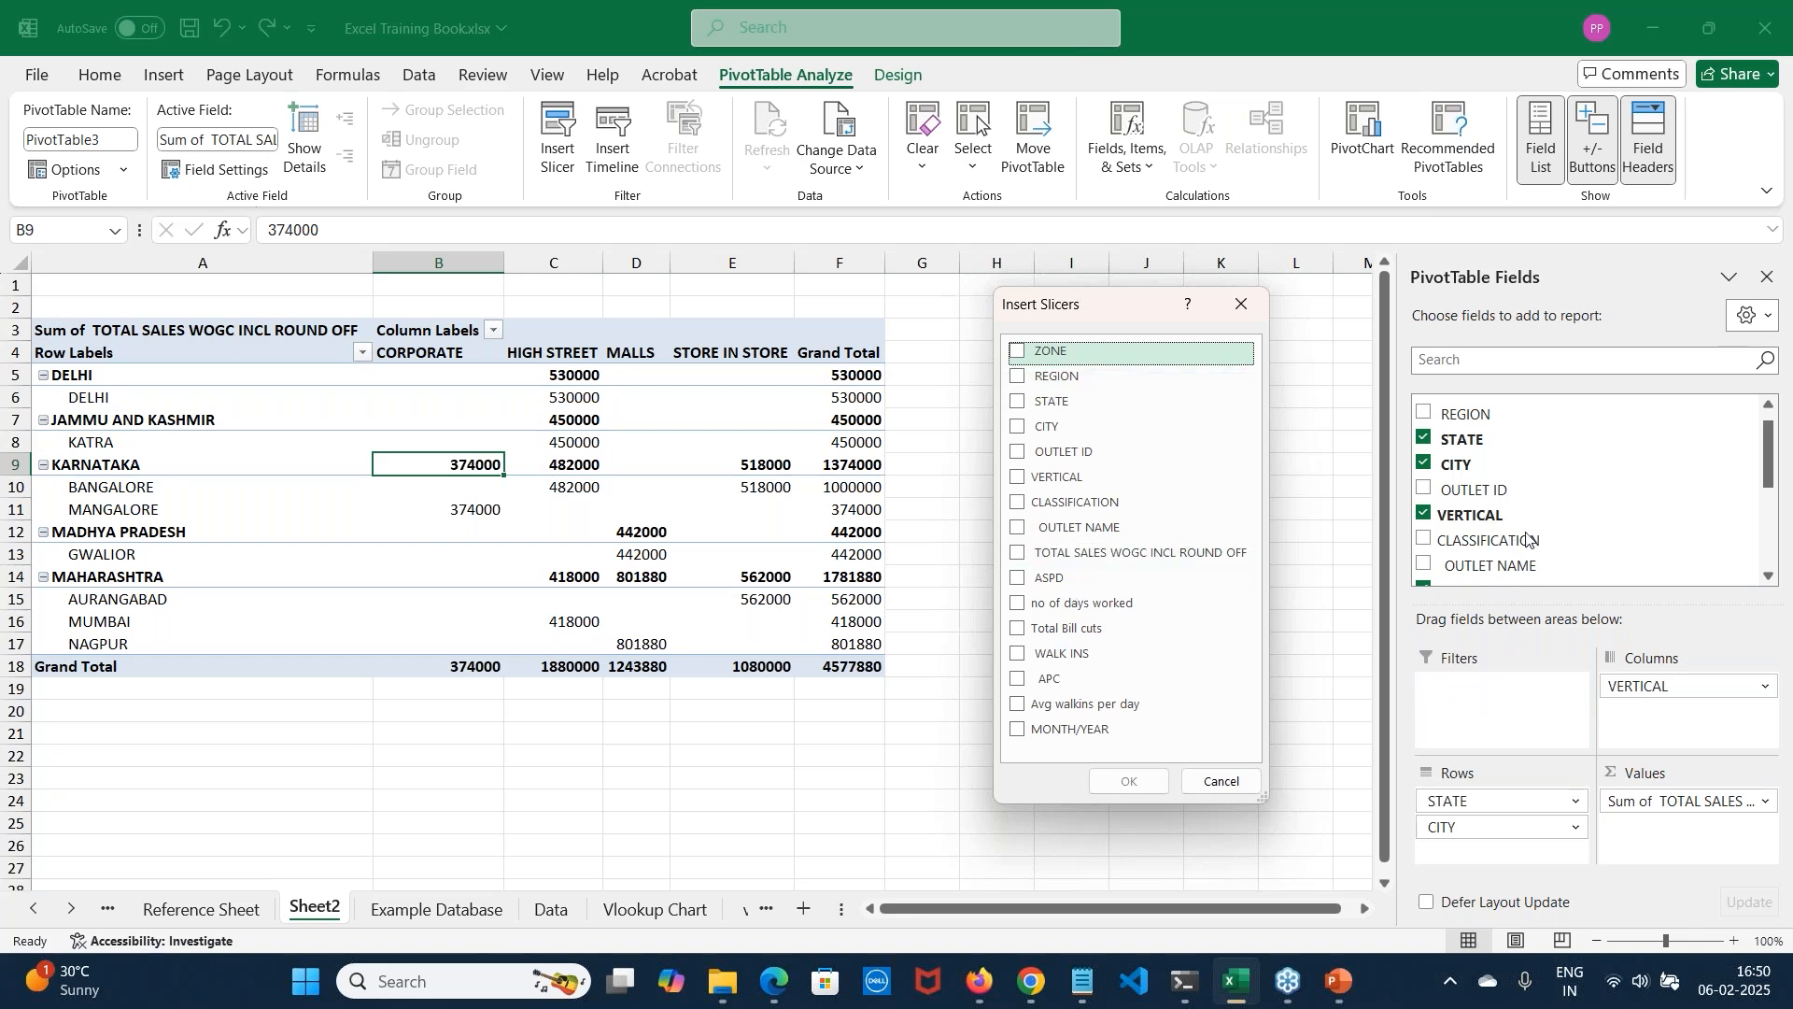
left_click(1018, 654)
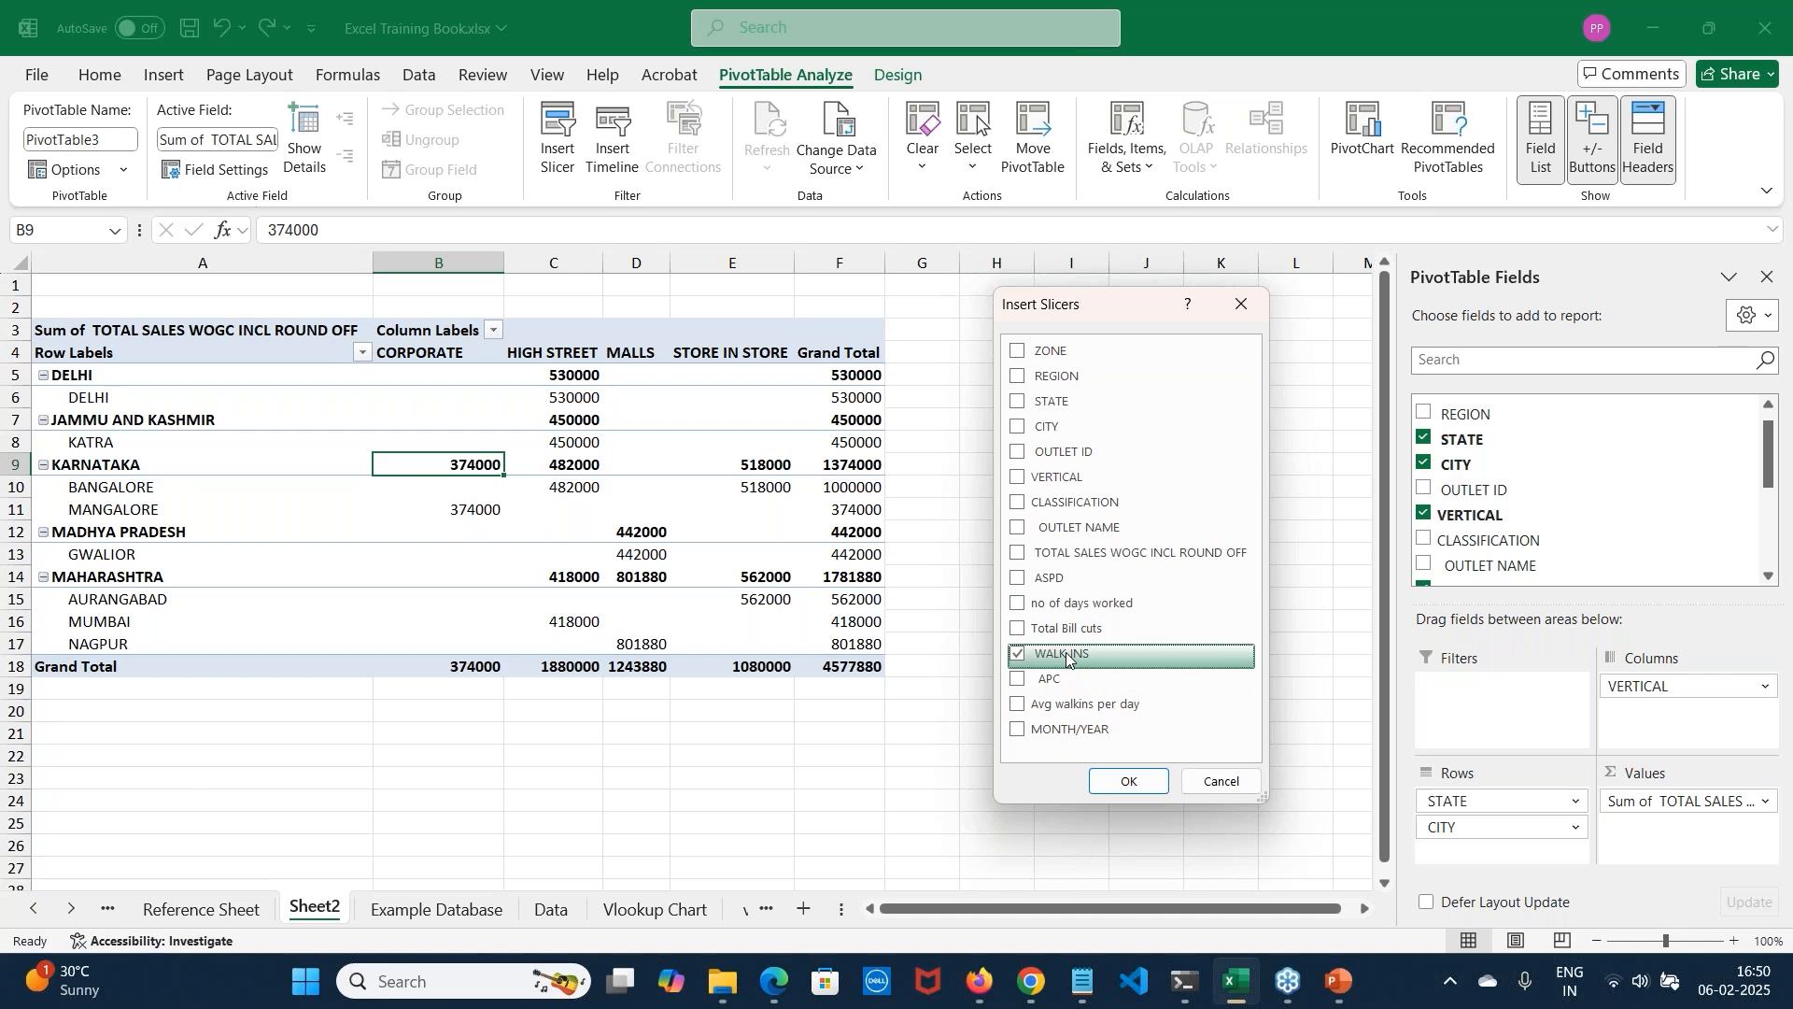
left_click(1018, 351)
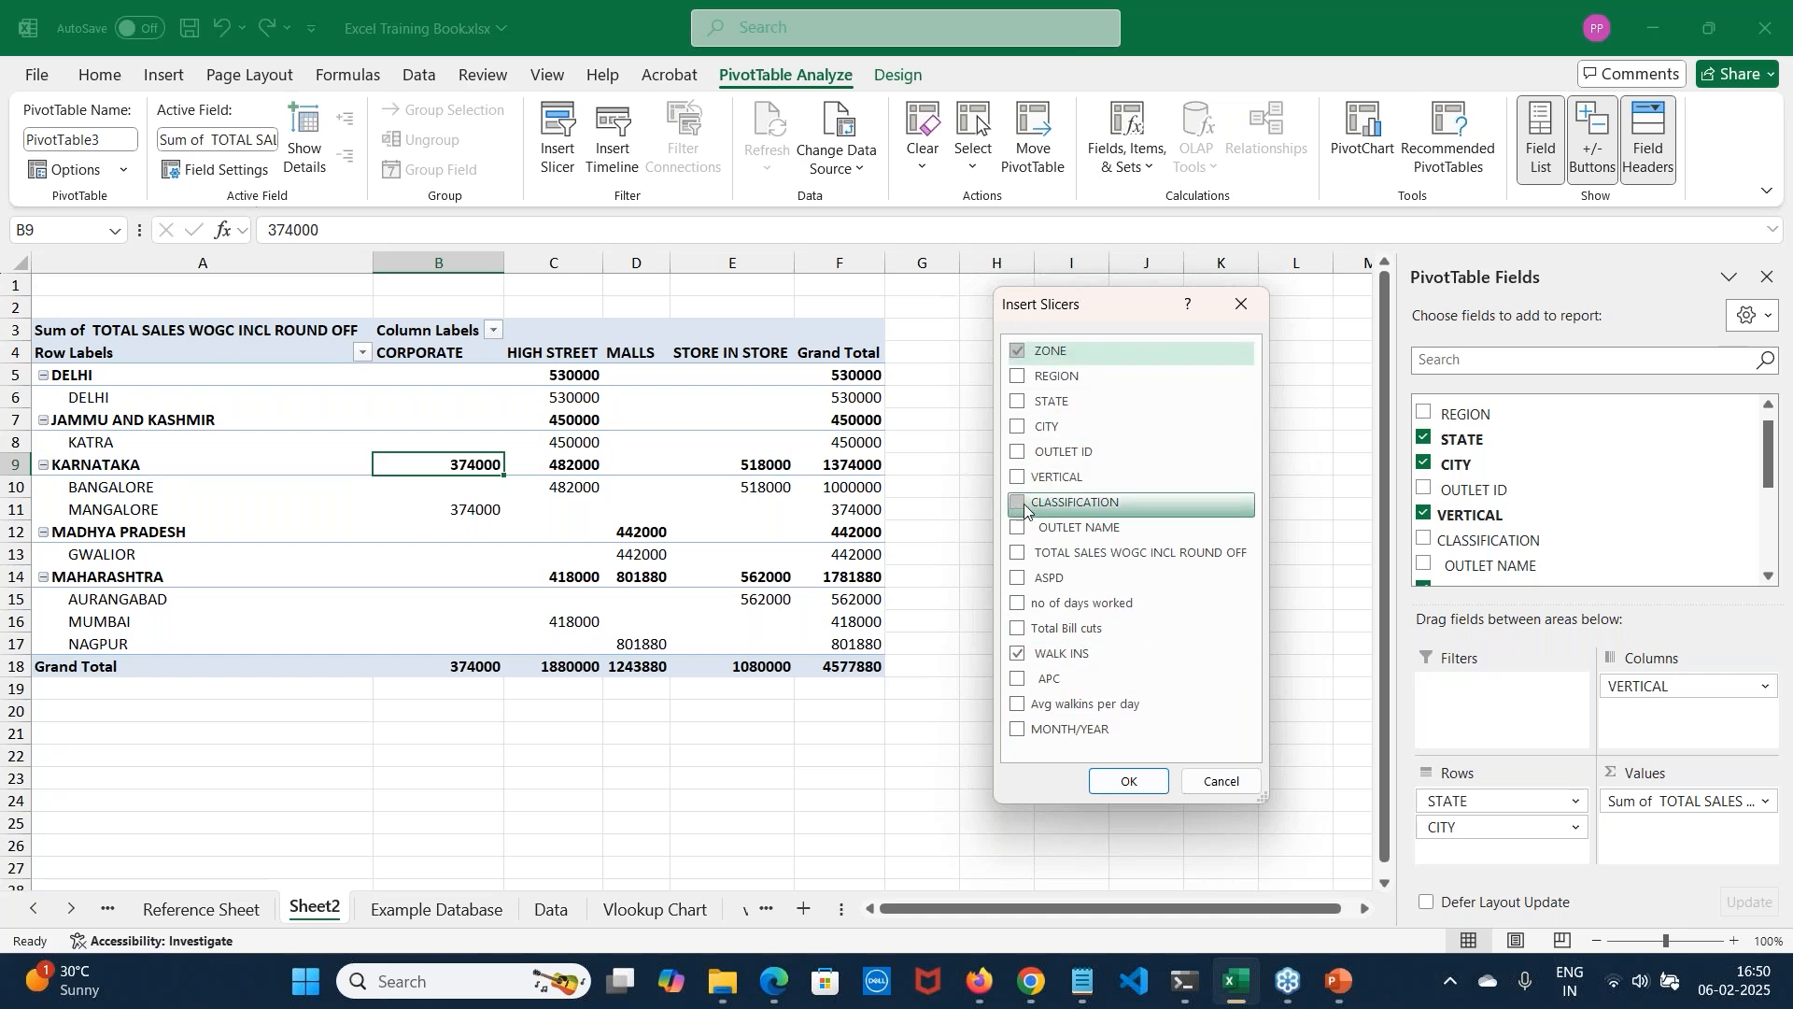
left_click(1017, 378)
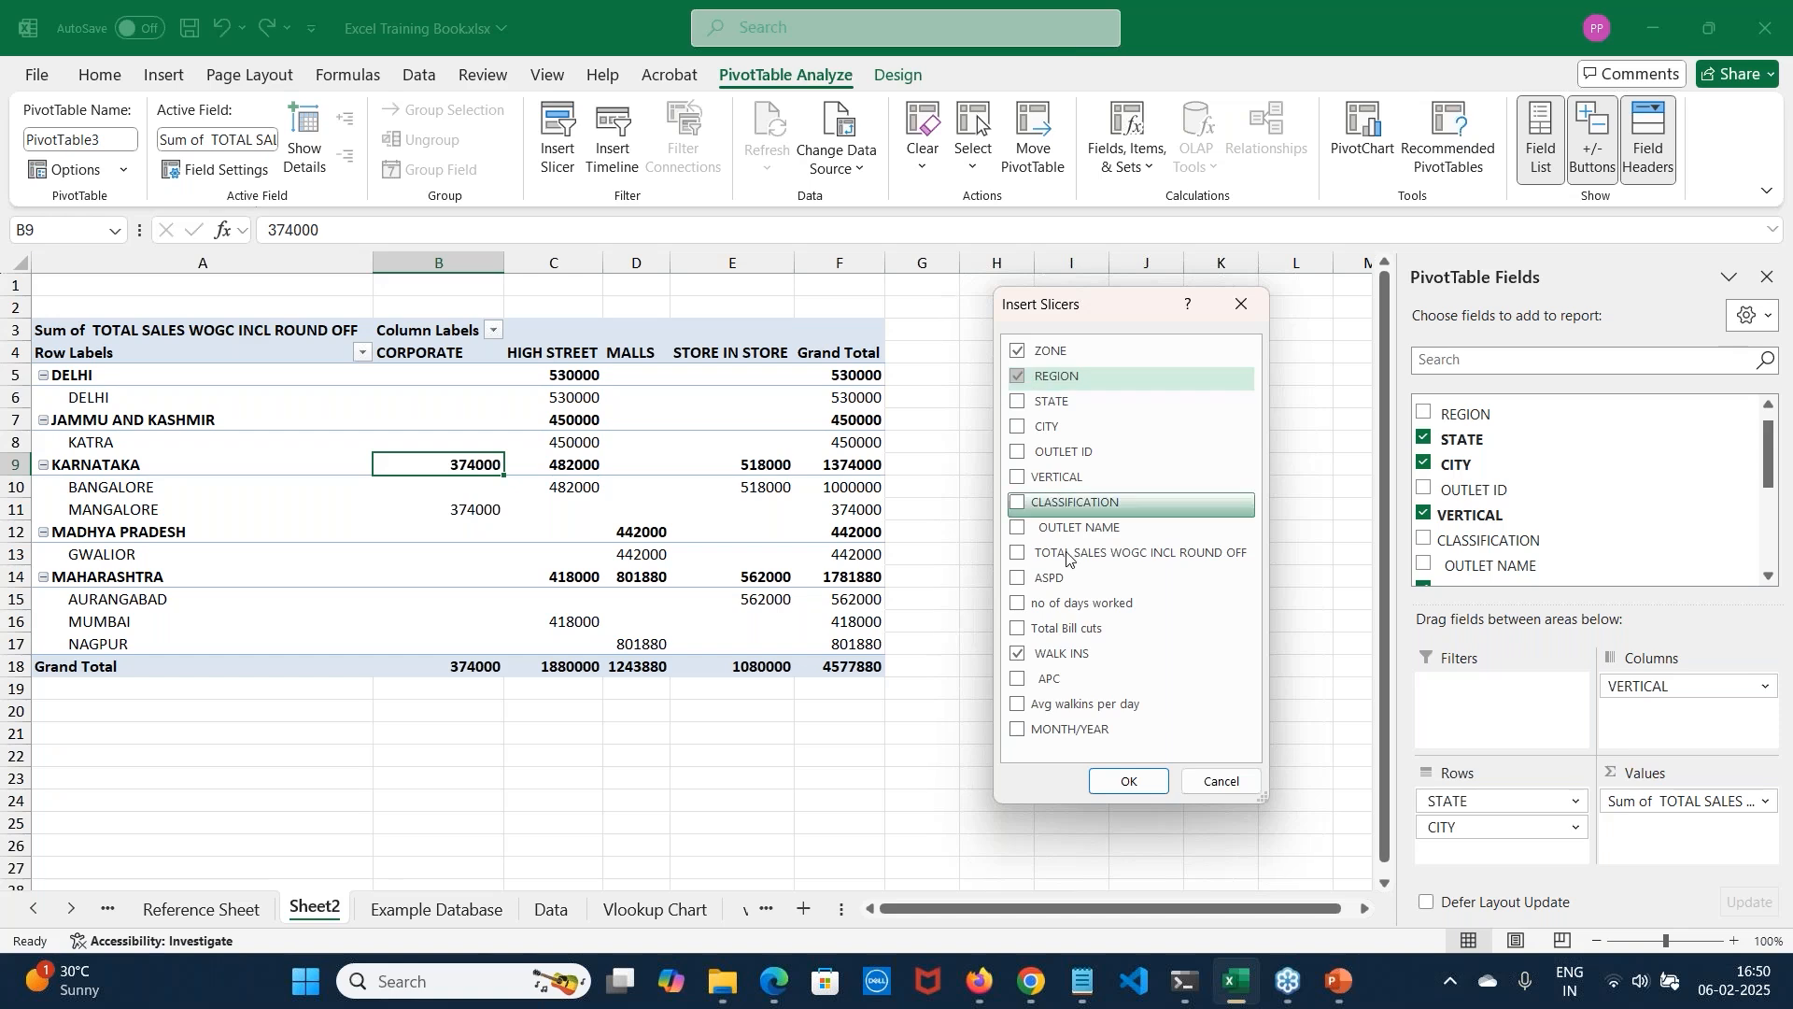
left_click(1016, 529)
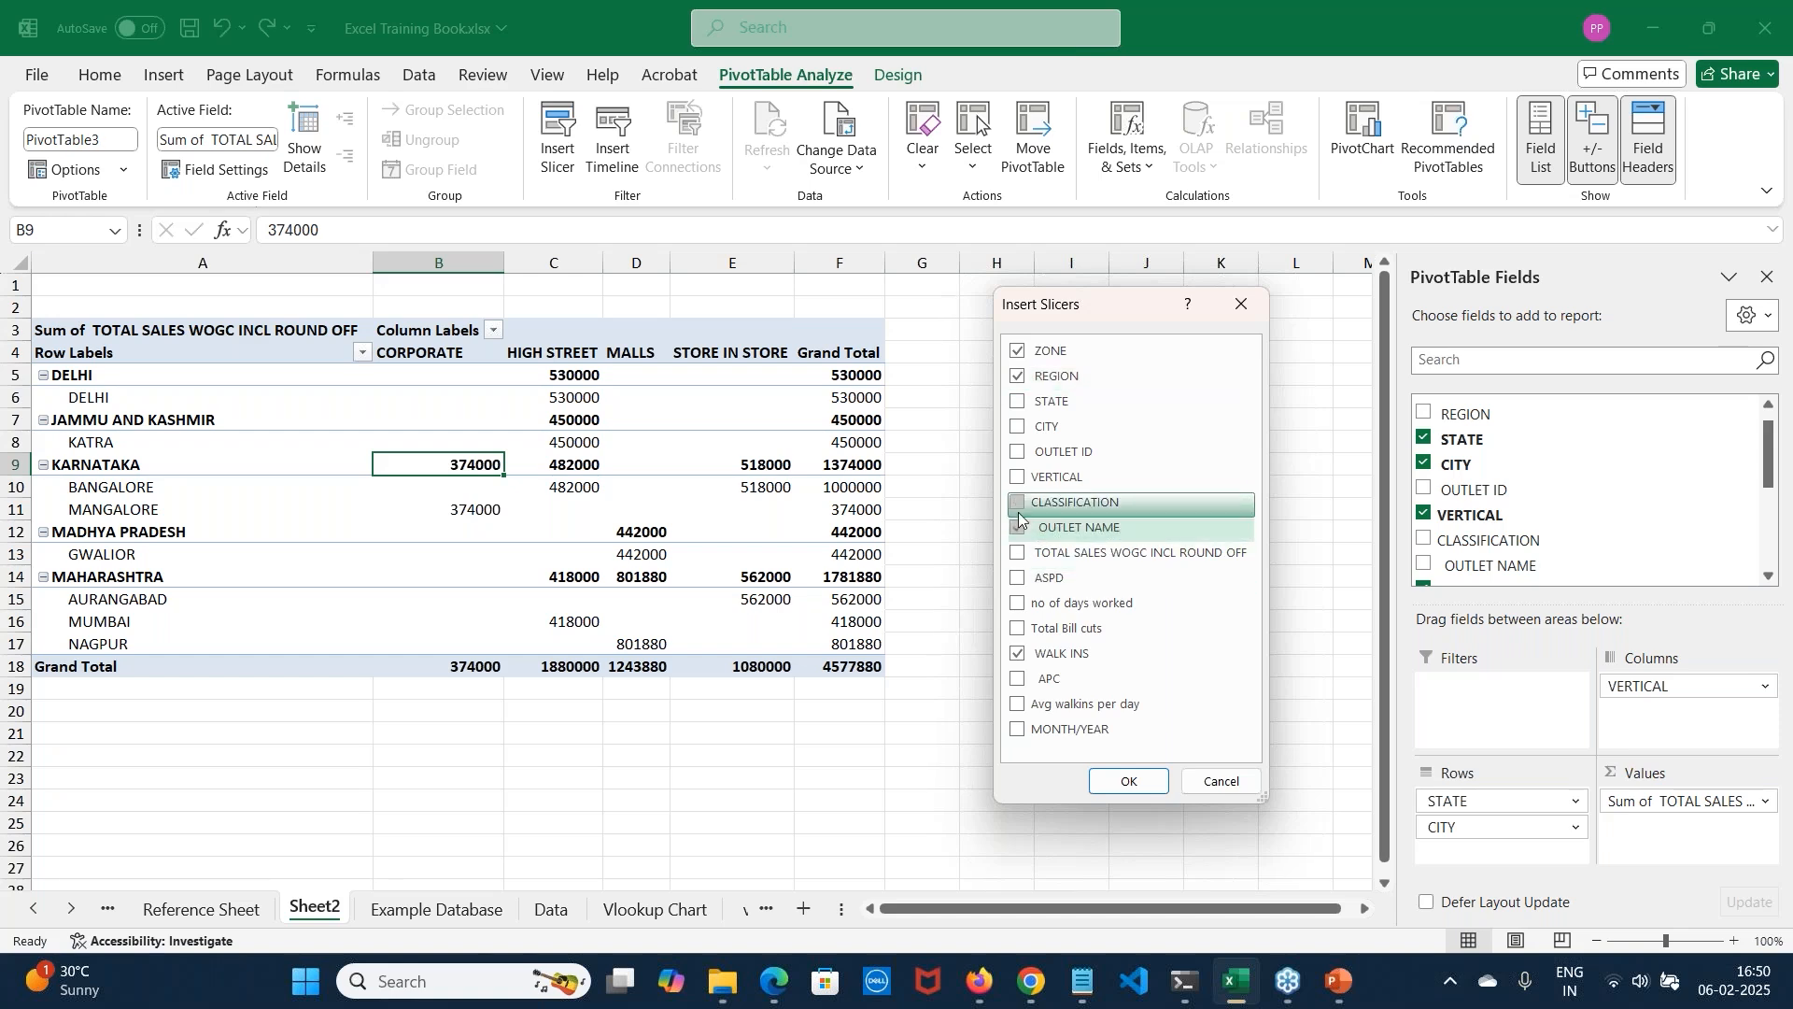
left_click(1019, 504)
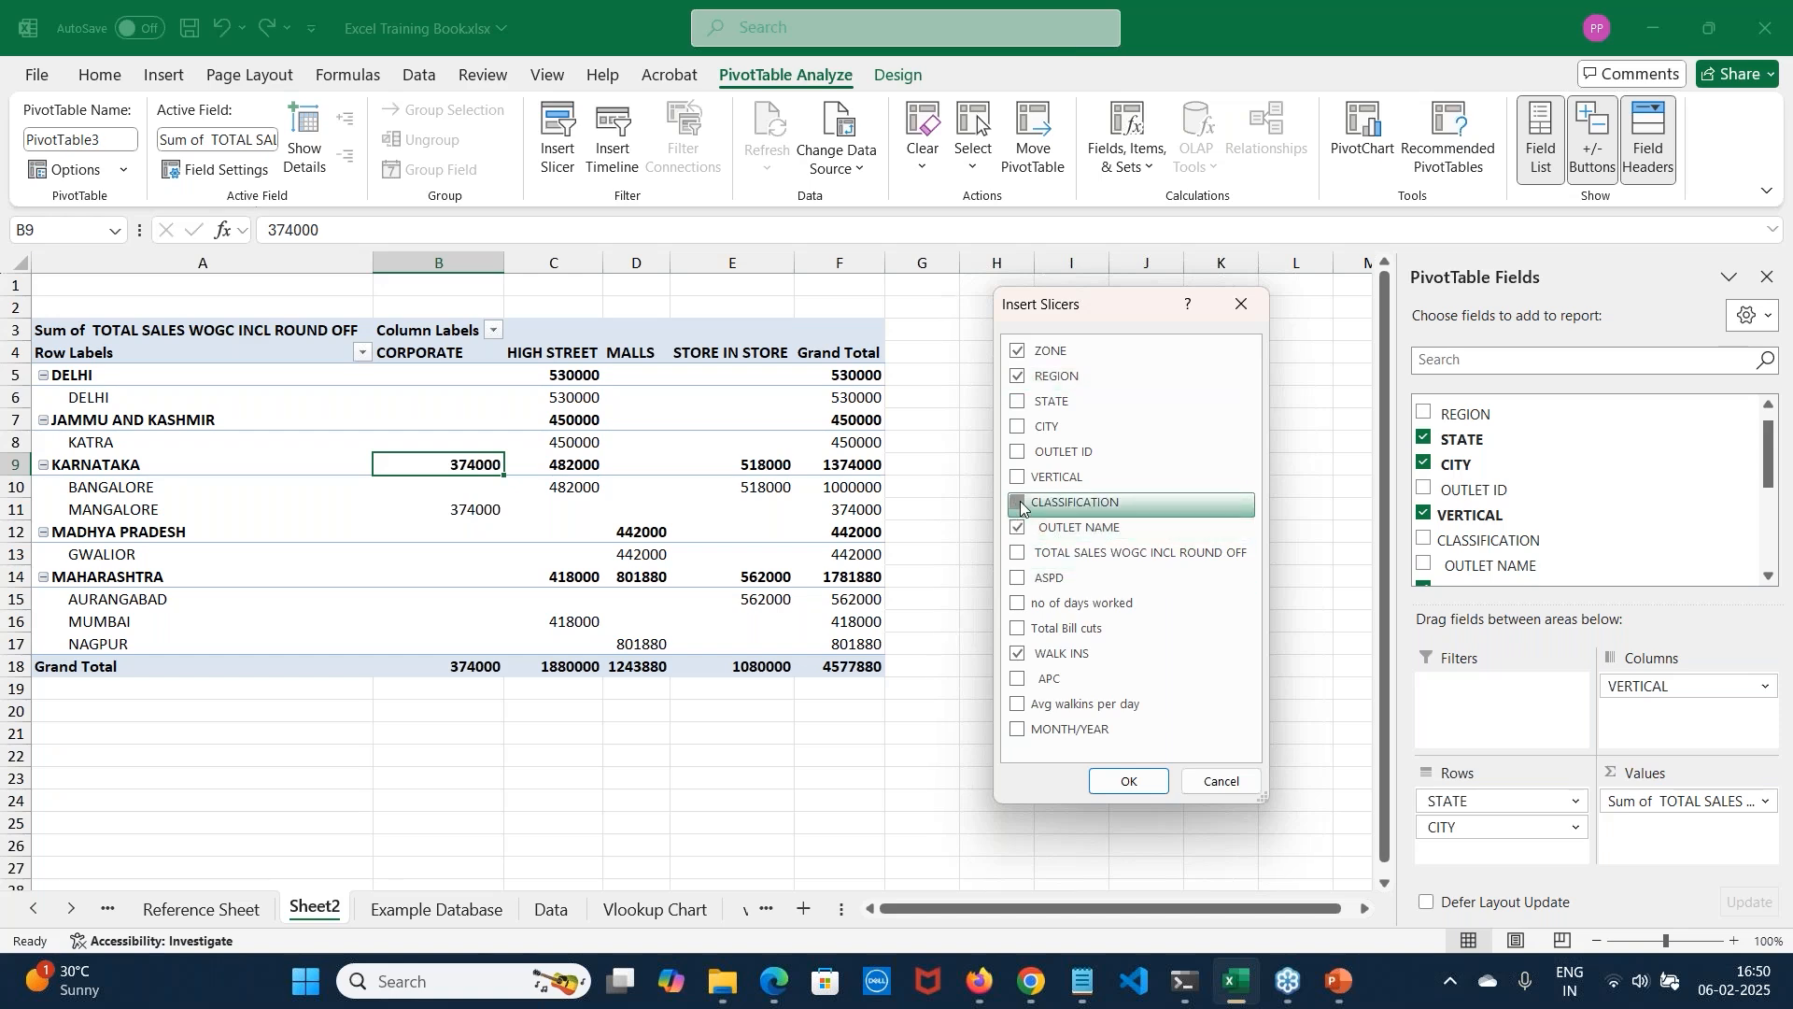
left_click(1118, 783)
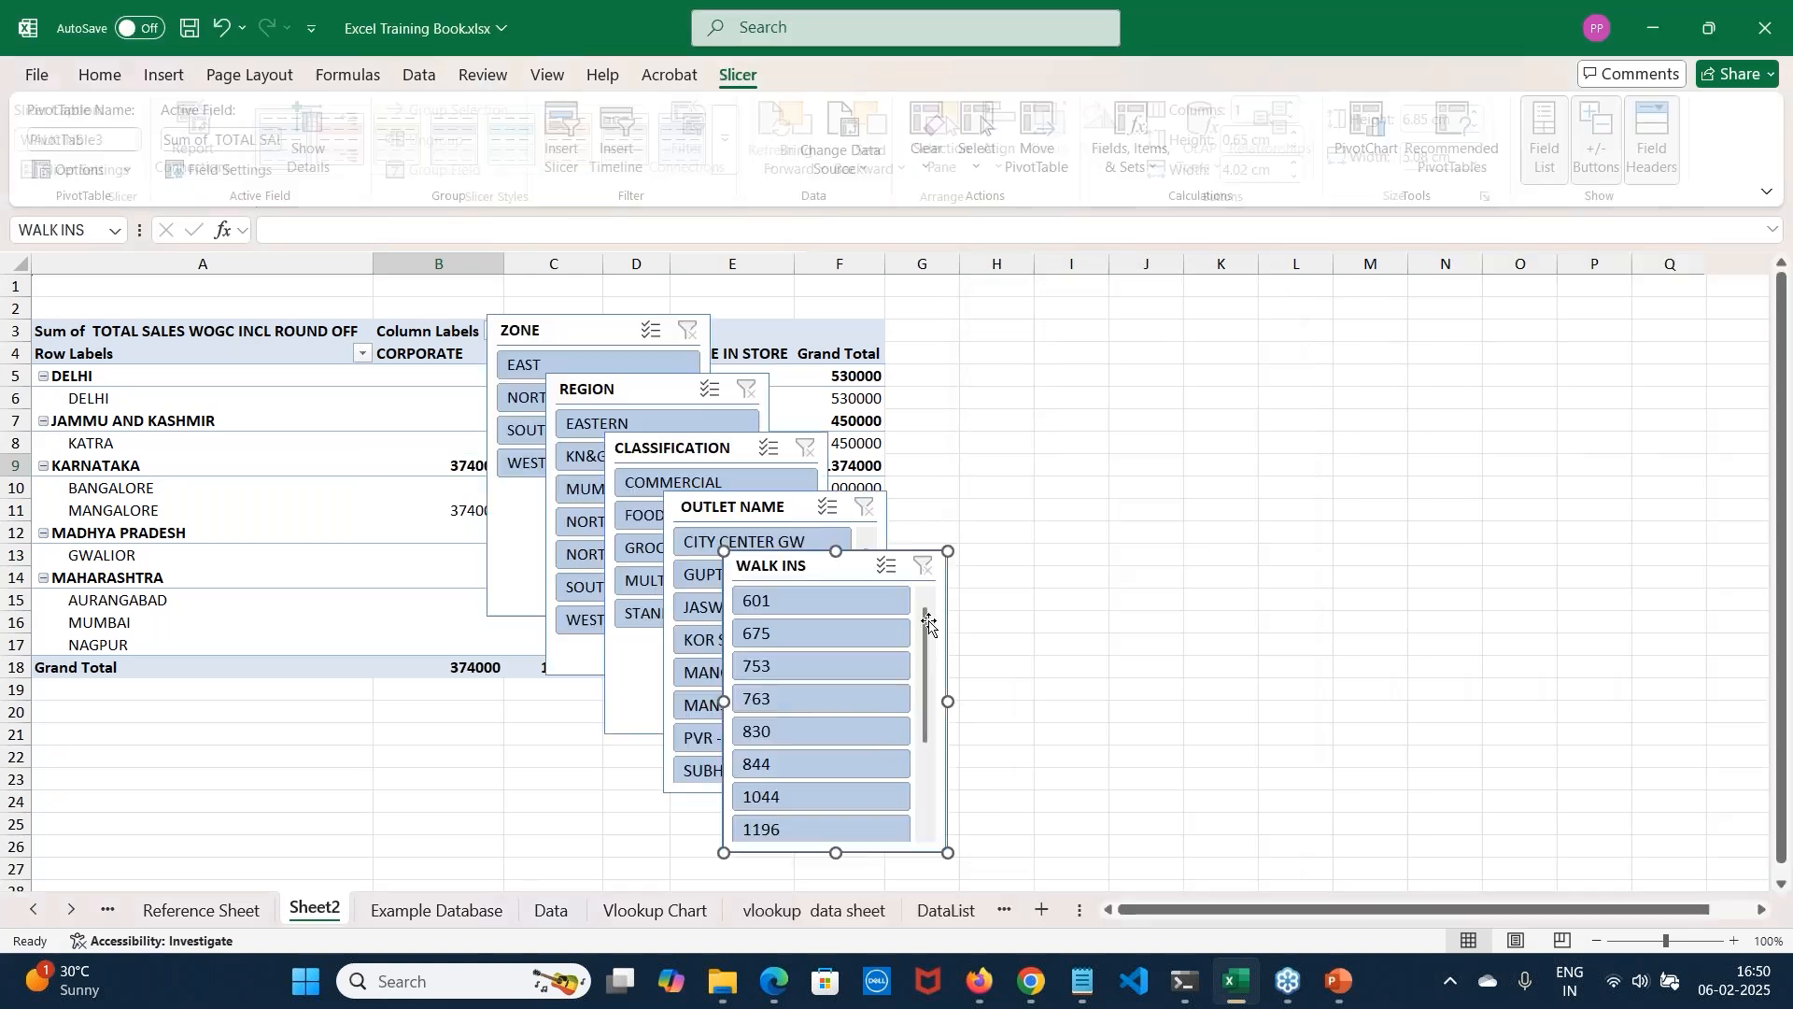
Arrange the slicers clear of the PivotTable, with CLASSIFICATION, OUTLET NAME and WALK INS in a row beside it and REGION and ZONE below them
left_click_drag(771, 560, 1476, 362)
left_click_drag(766, 510, 1317, 360)
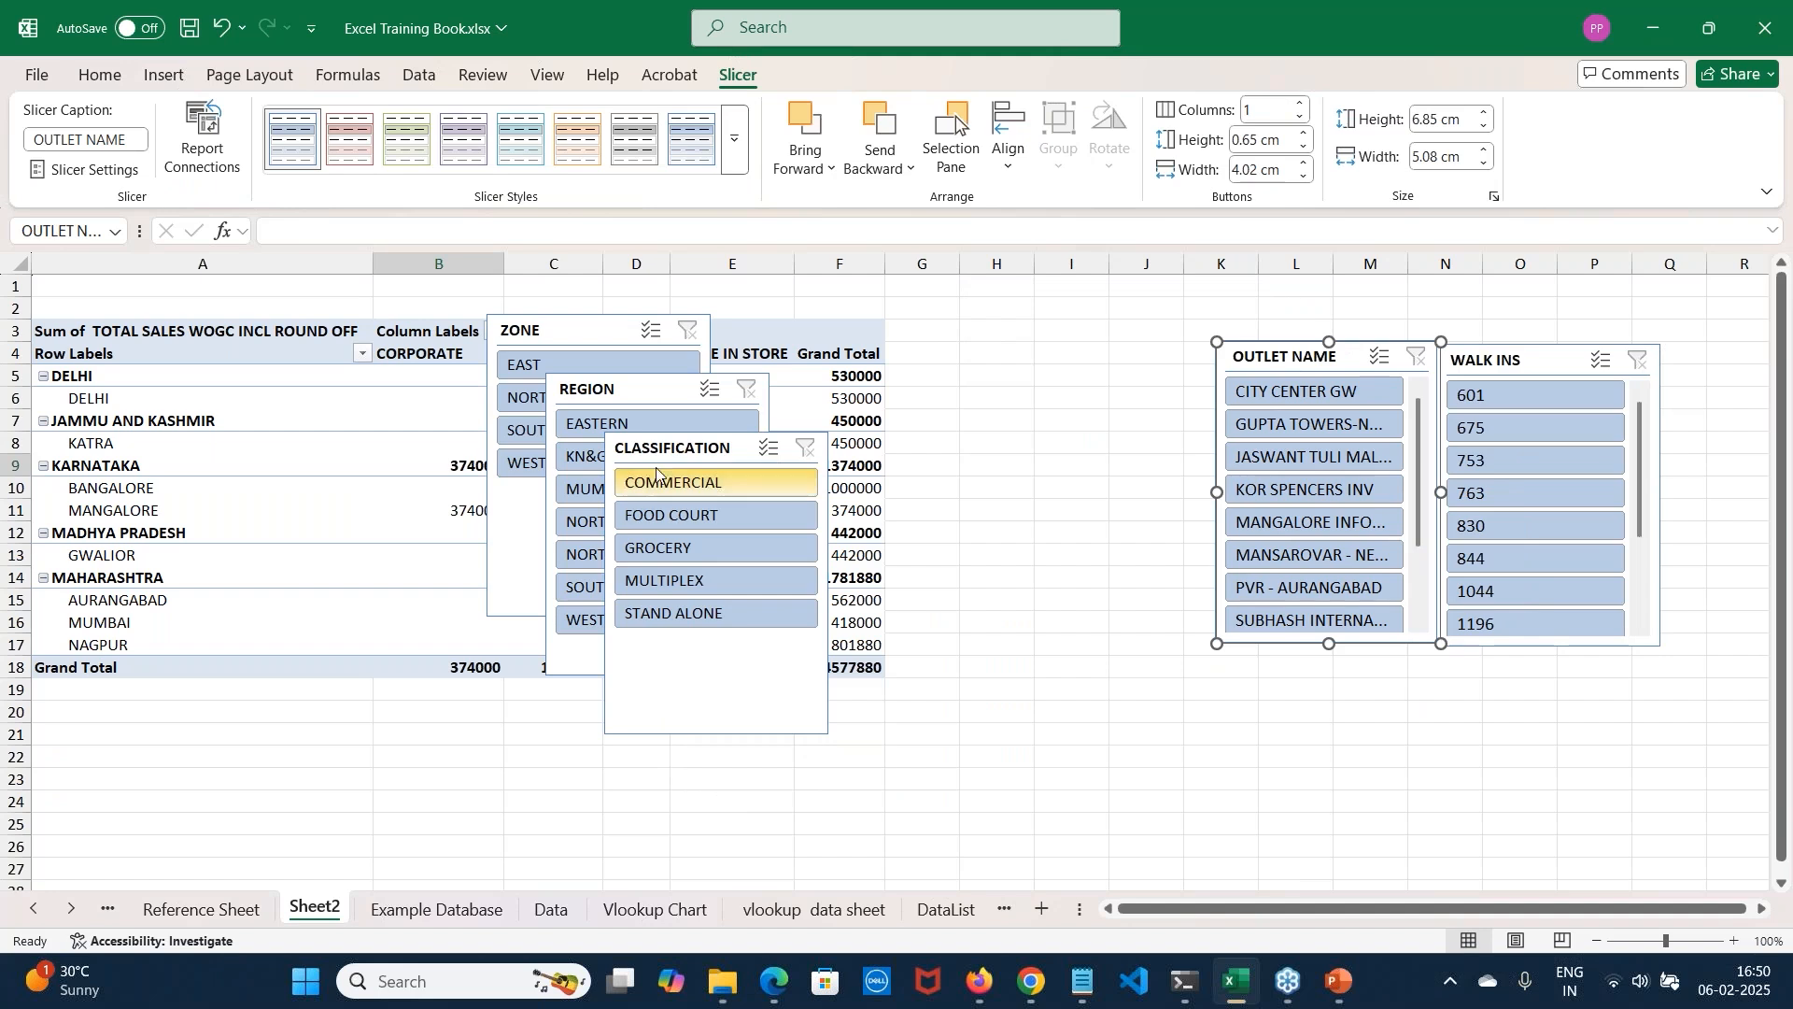
left_click_drag(663, 450, 1033, 358)
left_click_drag(645, 390, 927, 708)
left_click_drag(578, 335, 1221, 676)
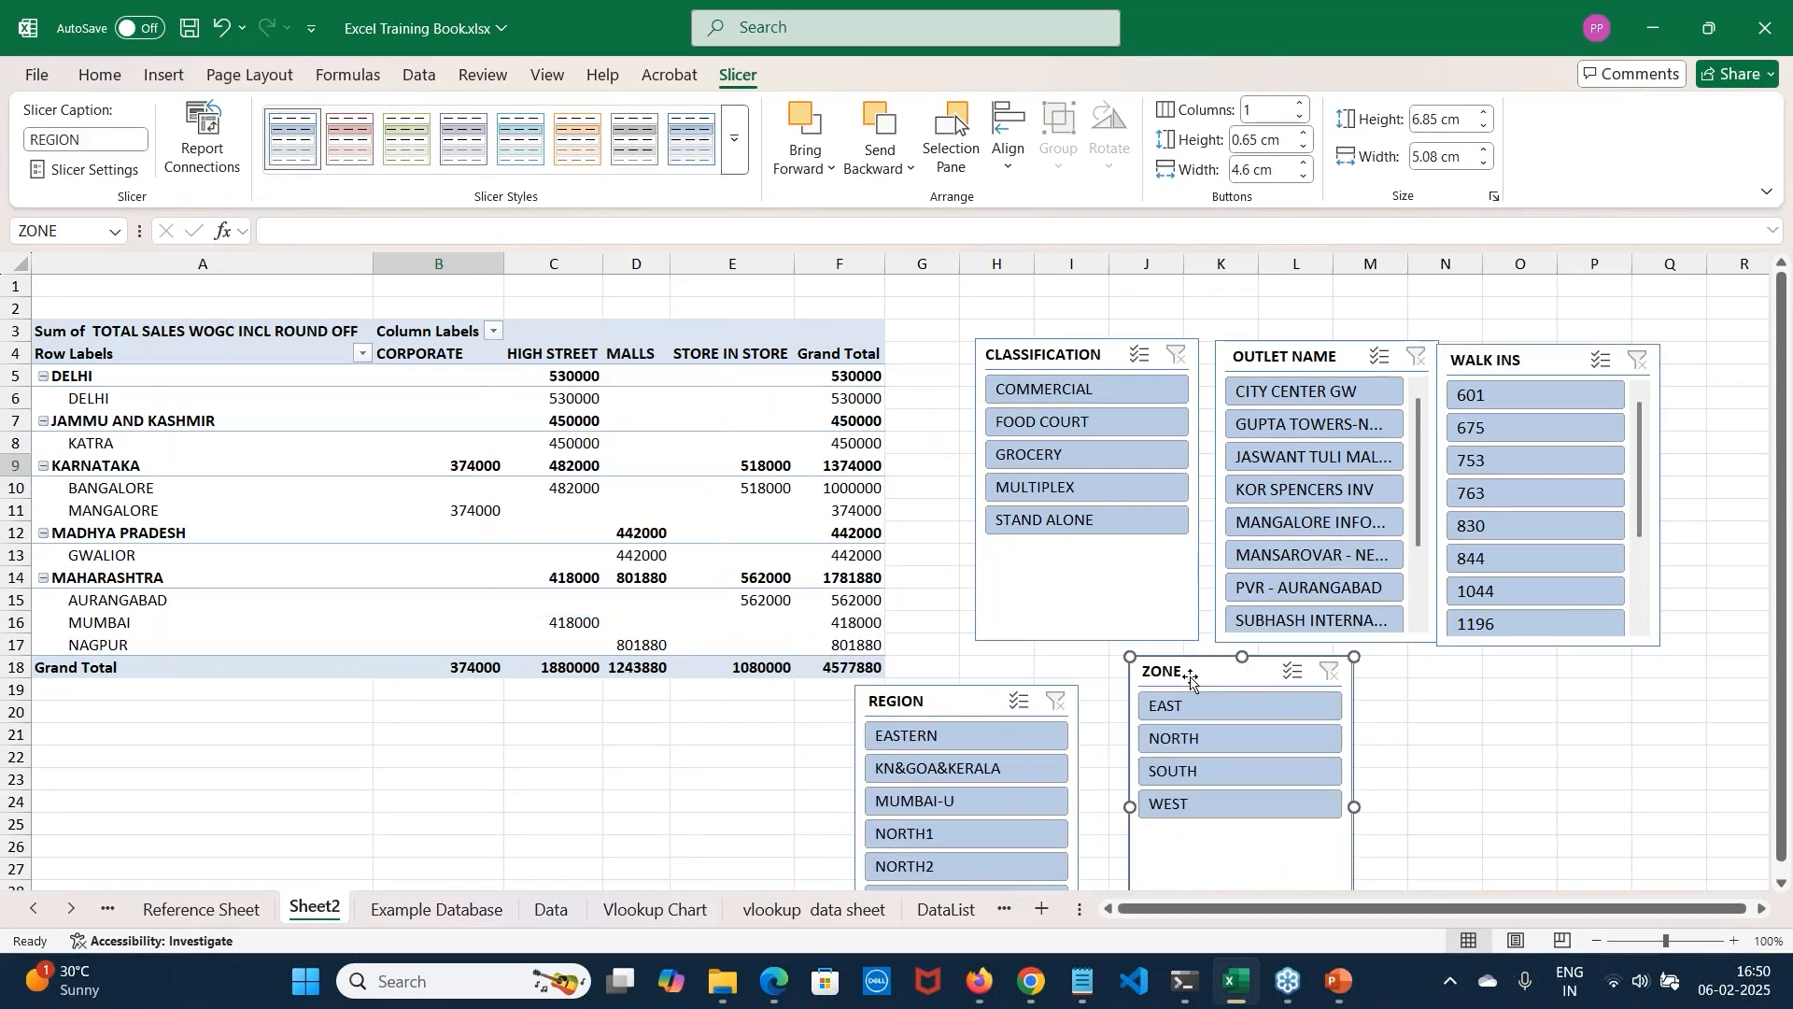
Filter the PivotTable by zone SOUTH and by region MUMBAI-U in turn, clearing each slicer filter after use
left_click(1293, 773)
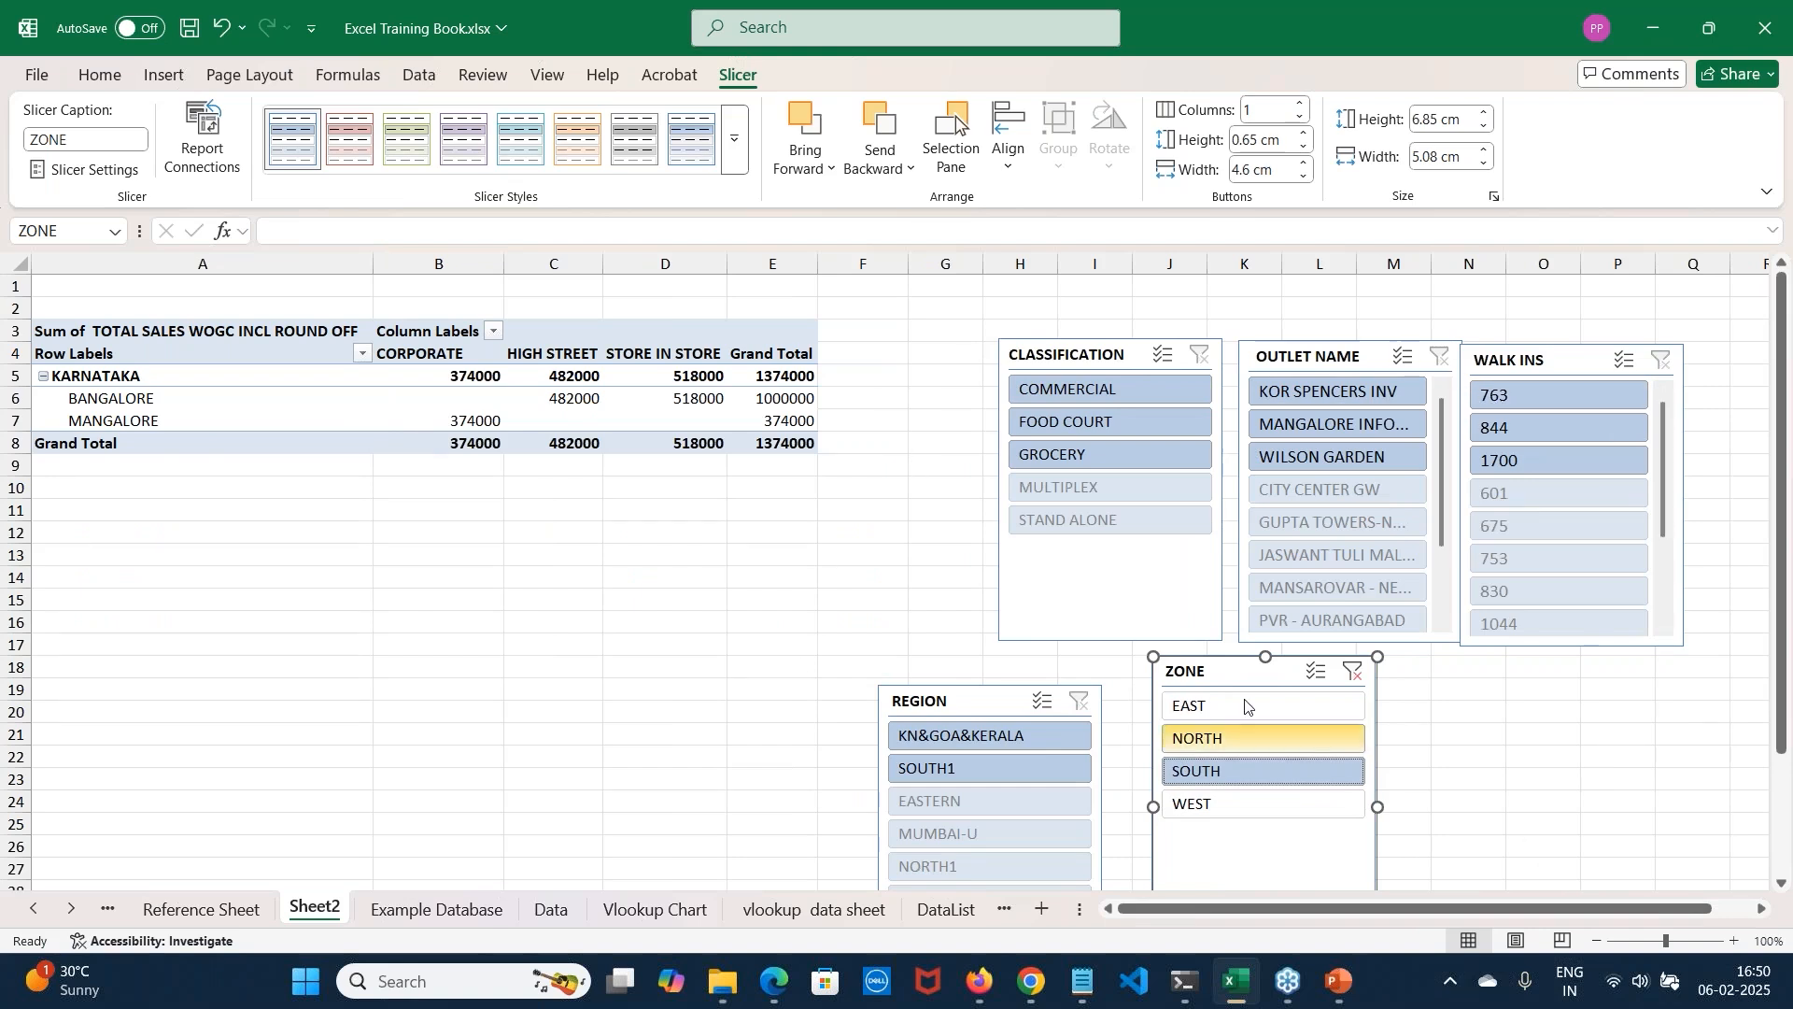
left_click(1361, 679)
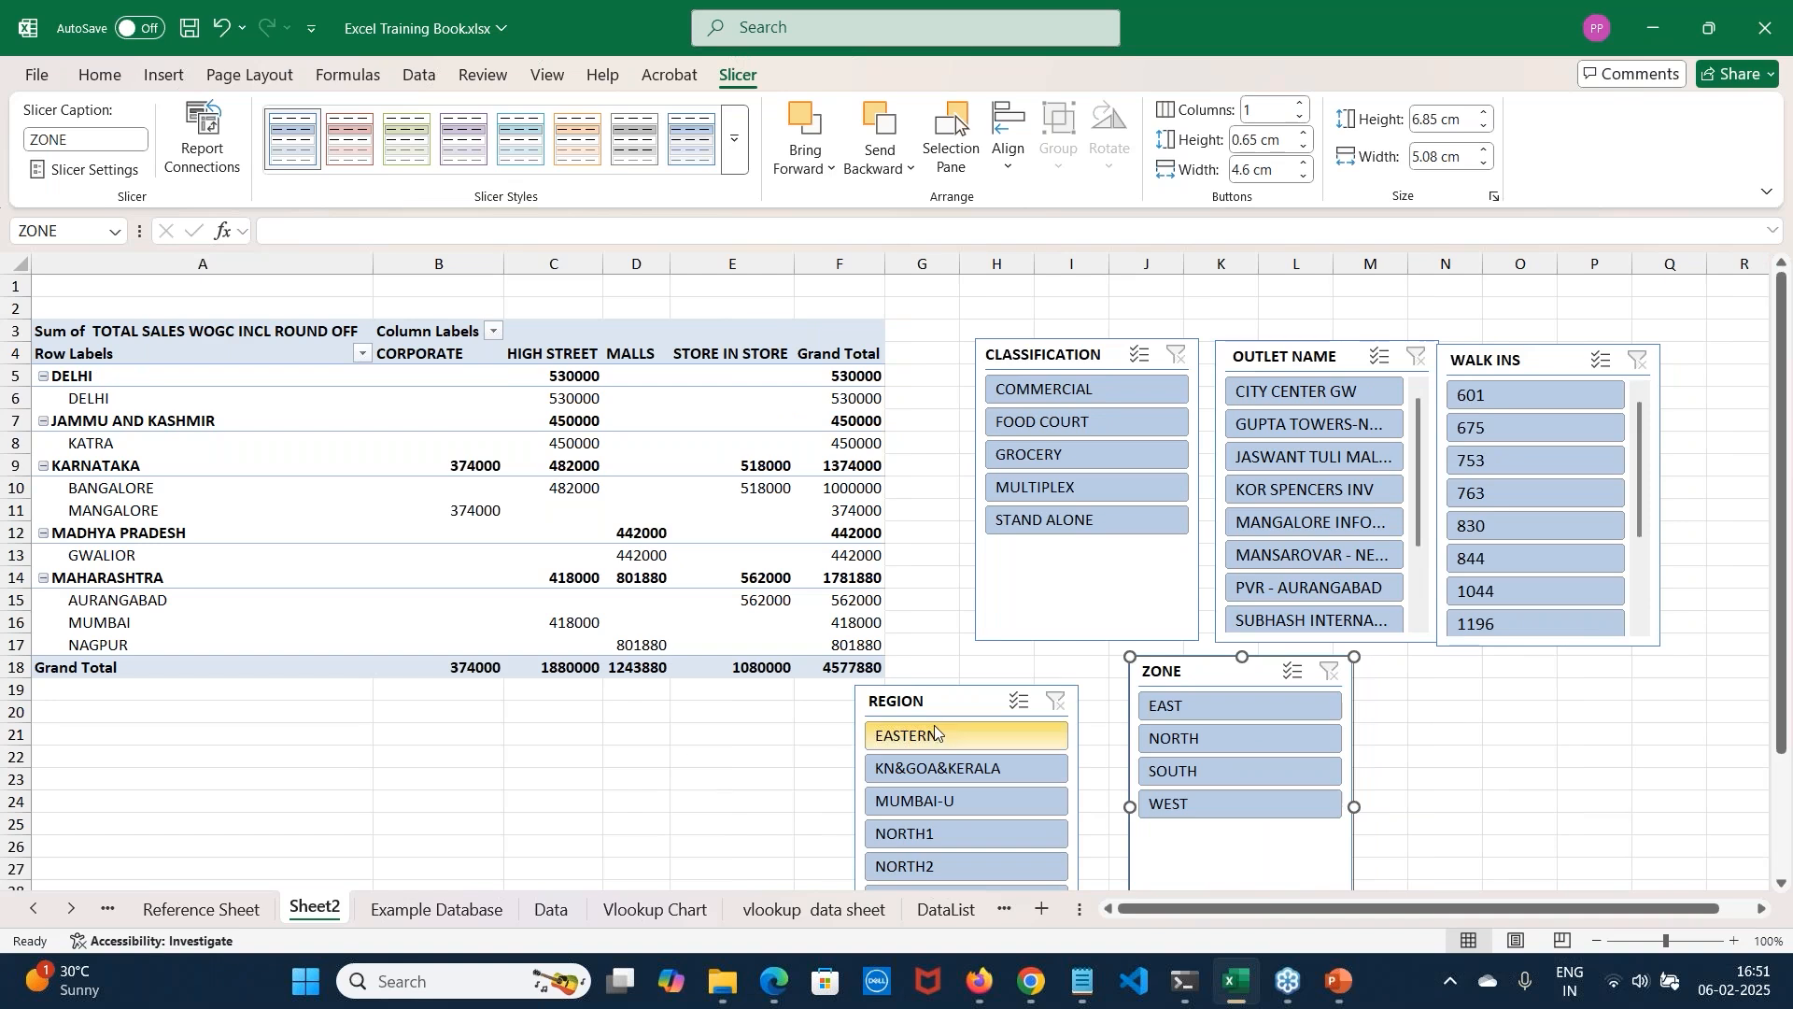
left_click(946, 804)
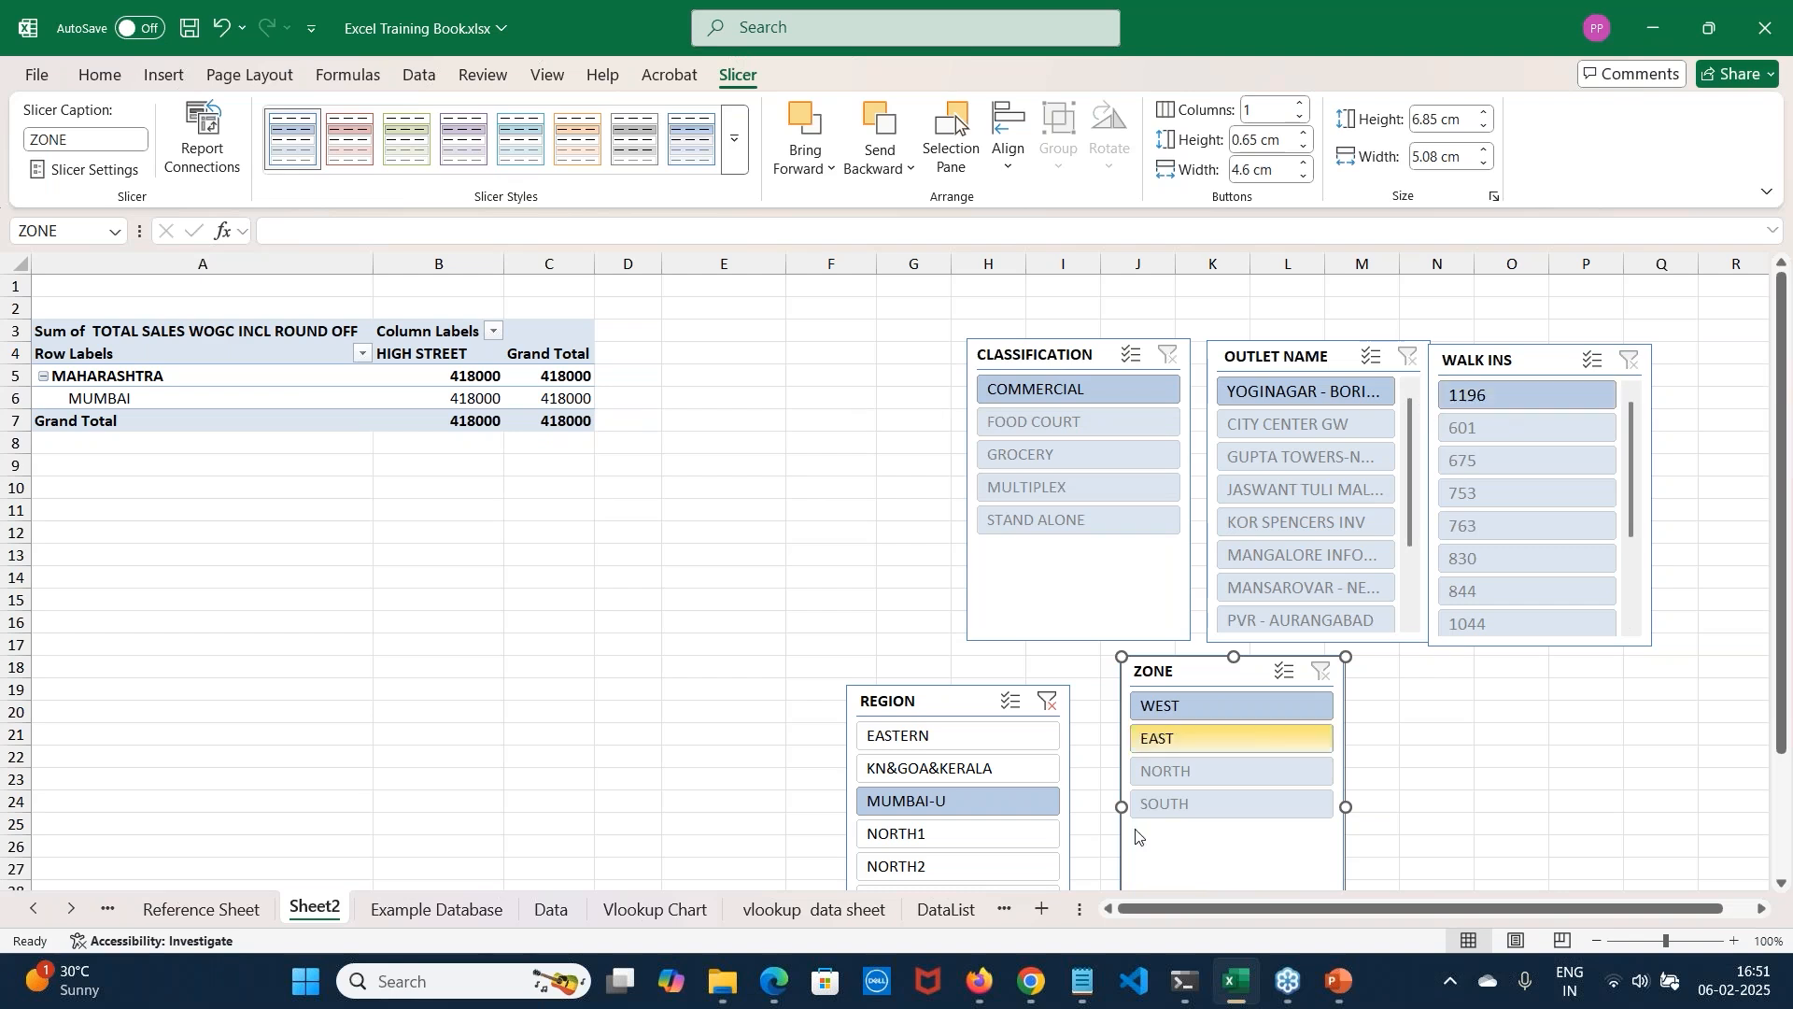
left_click(1048, 701)
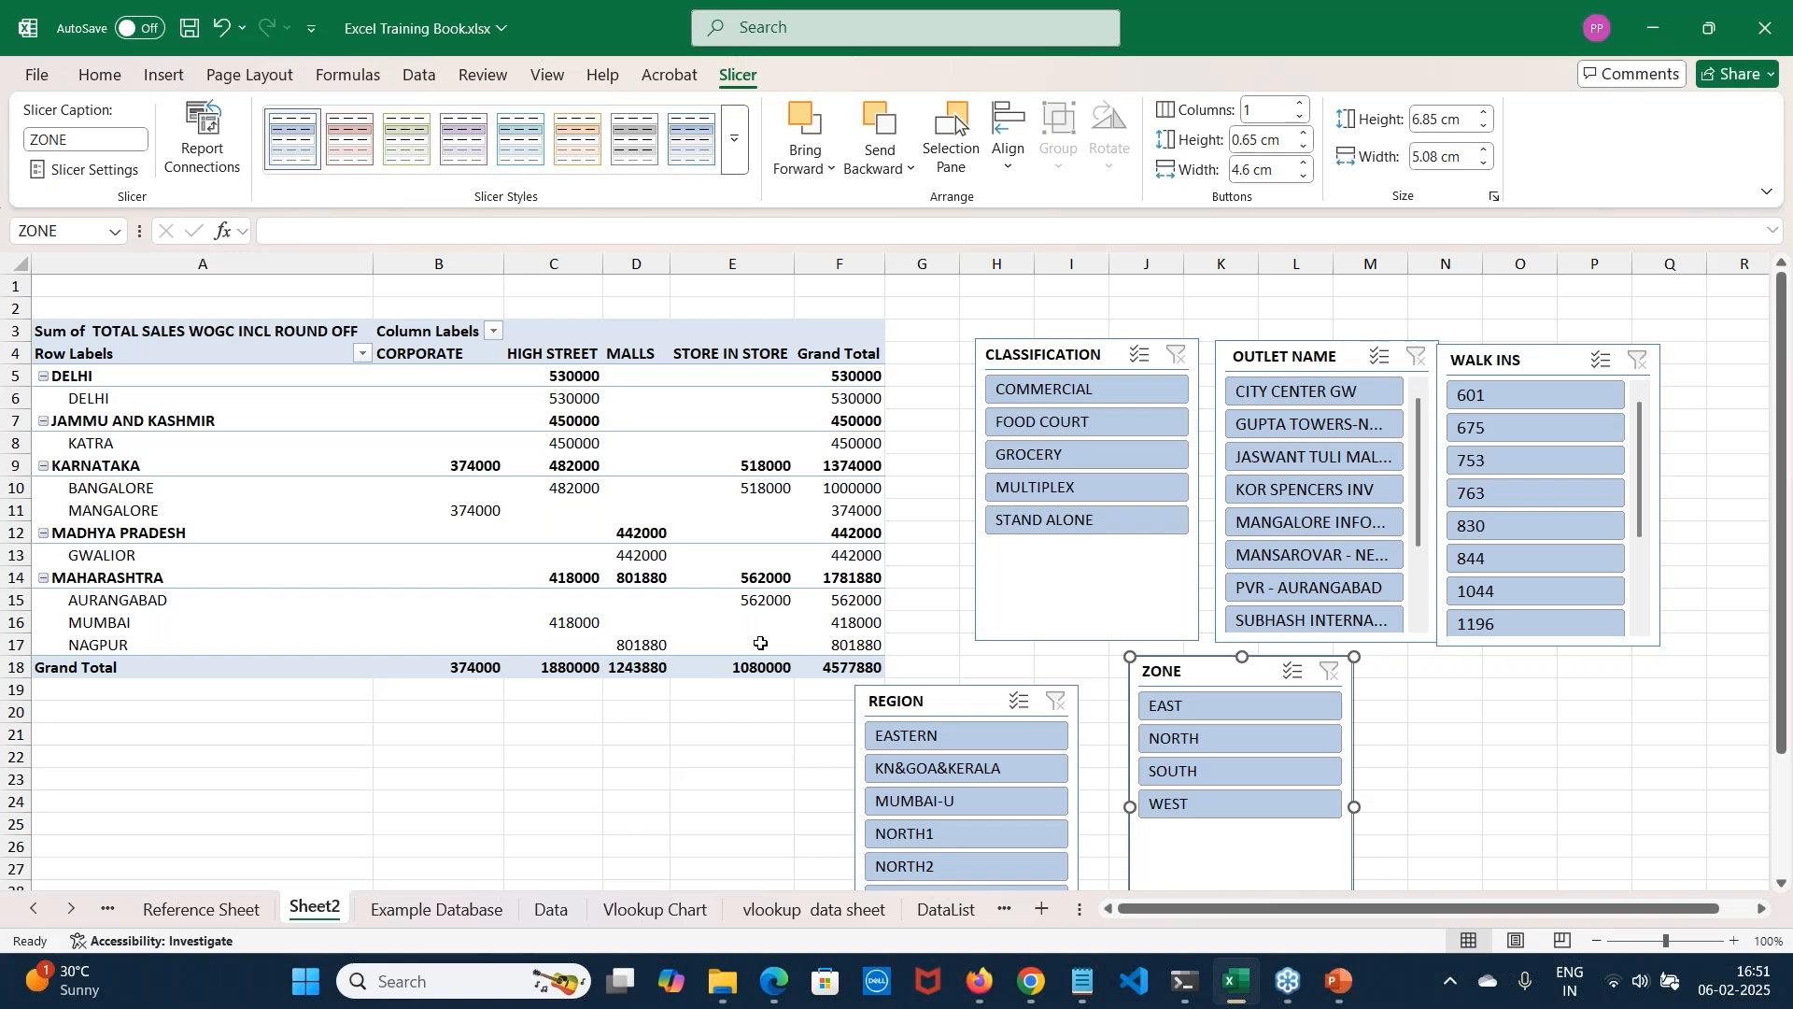
Filter the PivotTable by outlet KOR SPENCERS INV, shift the REGION slicer up slightly, and clear the outlet filter
left_click(1331, 497)
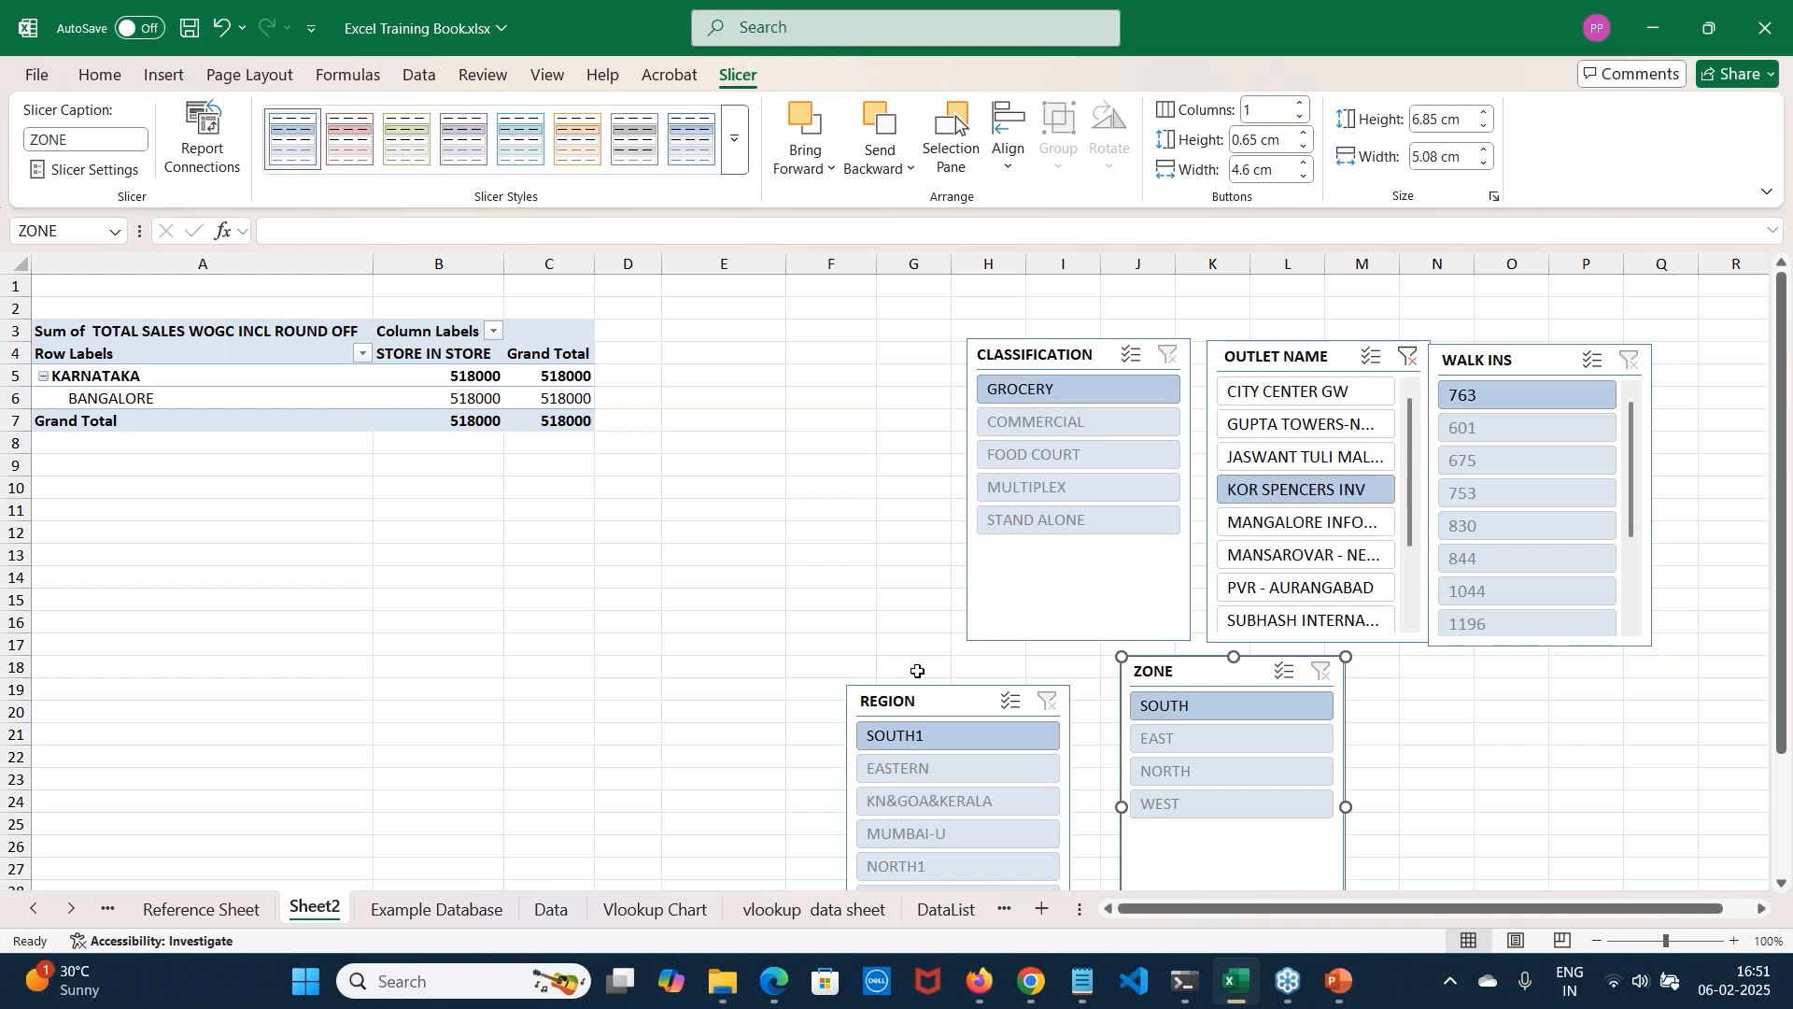
left_click_drag(927, 696, 896, 623)
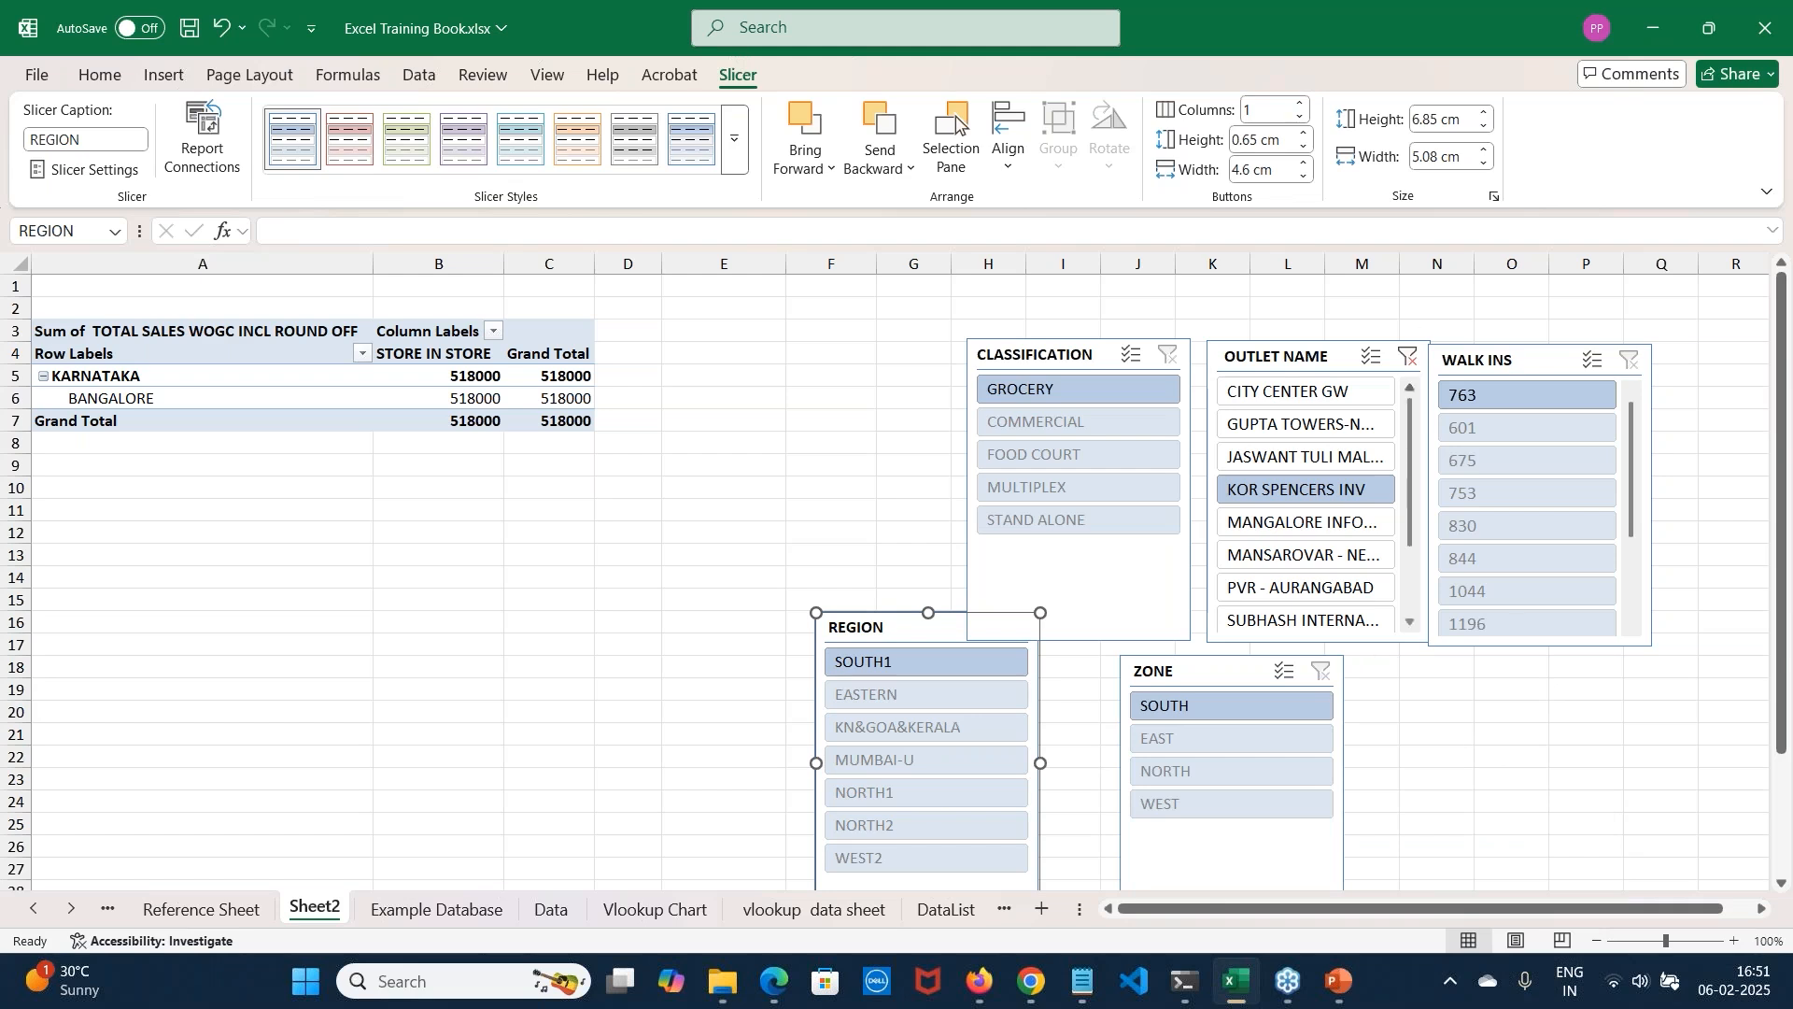
left_click(1408, 357)
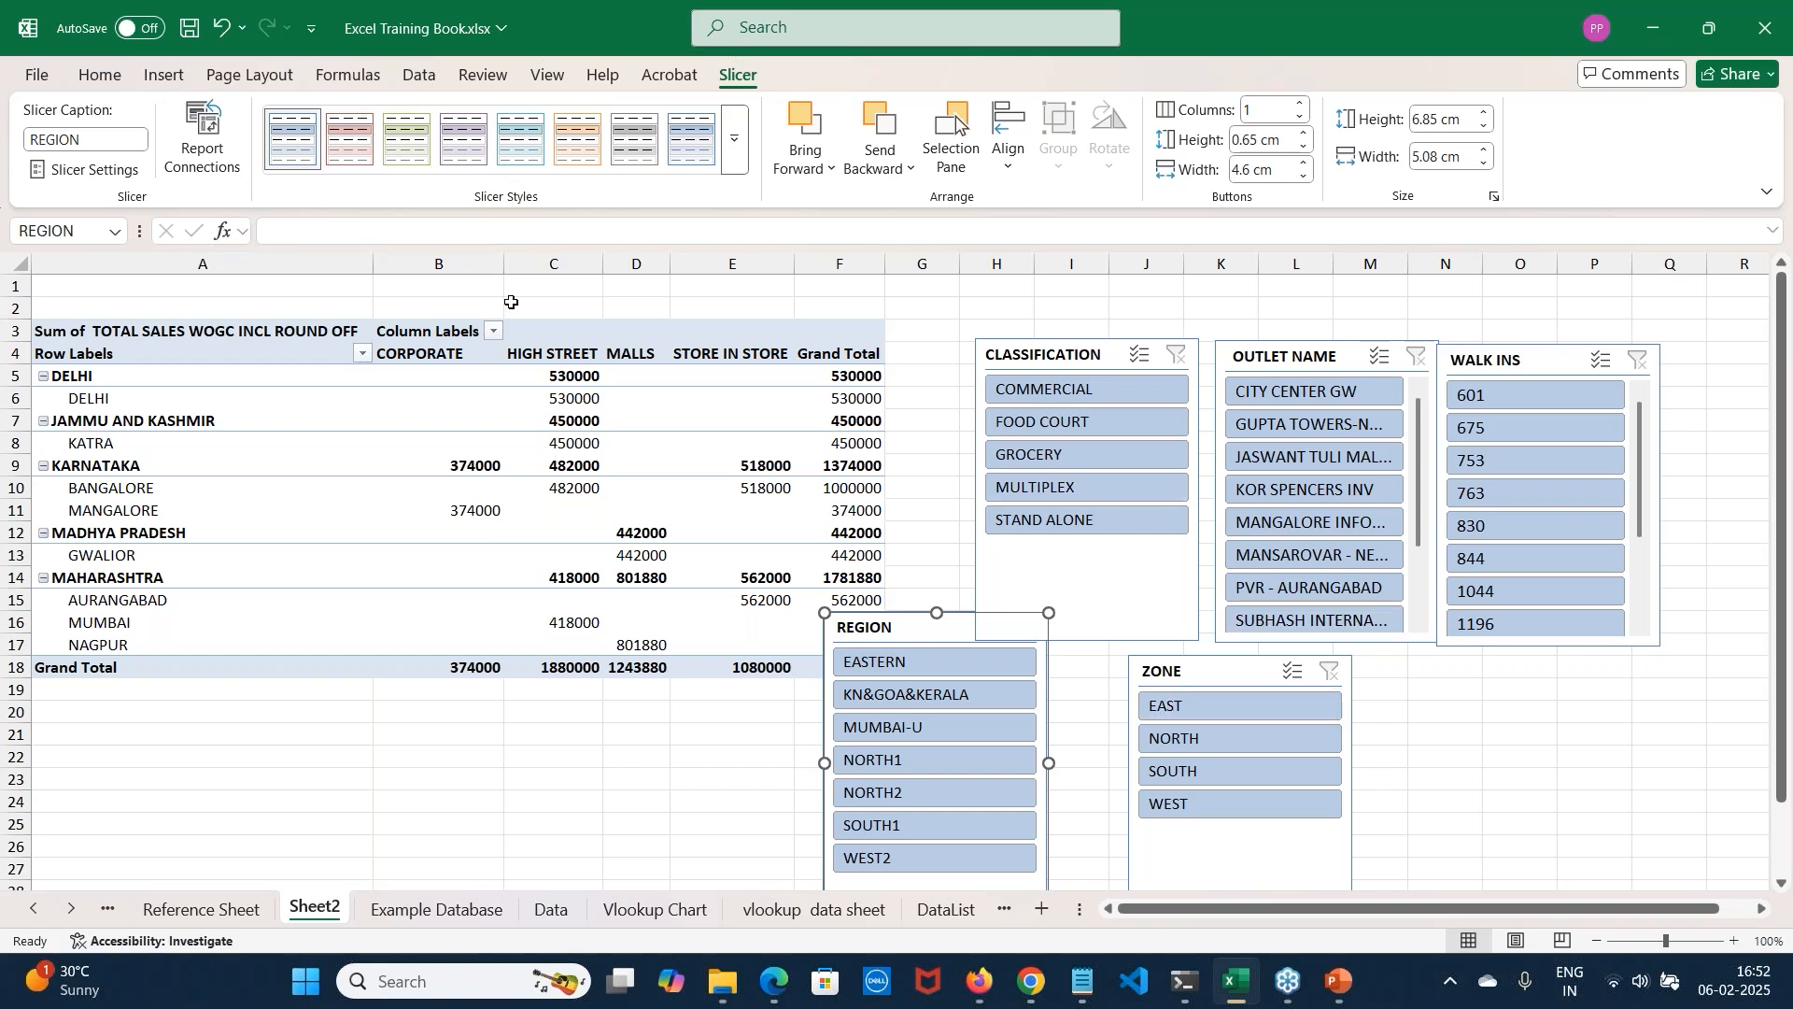
Remove STATE, CITY, VERTICAL and TOTAL SALES WOGC INCL ROUND OFF from the PivotTable to empty its layout
left_click(512, 418)
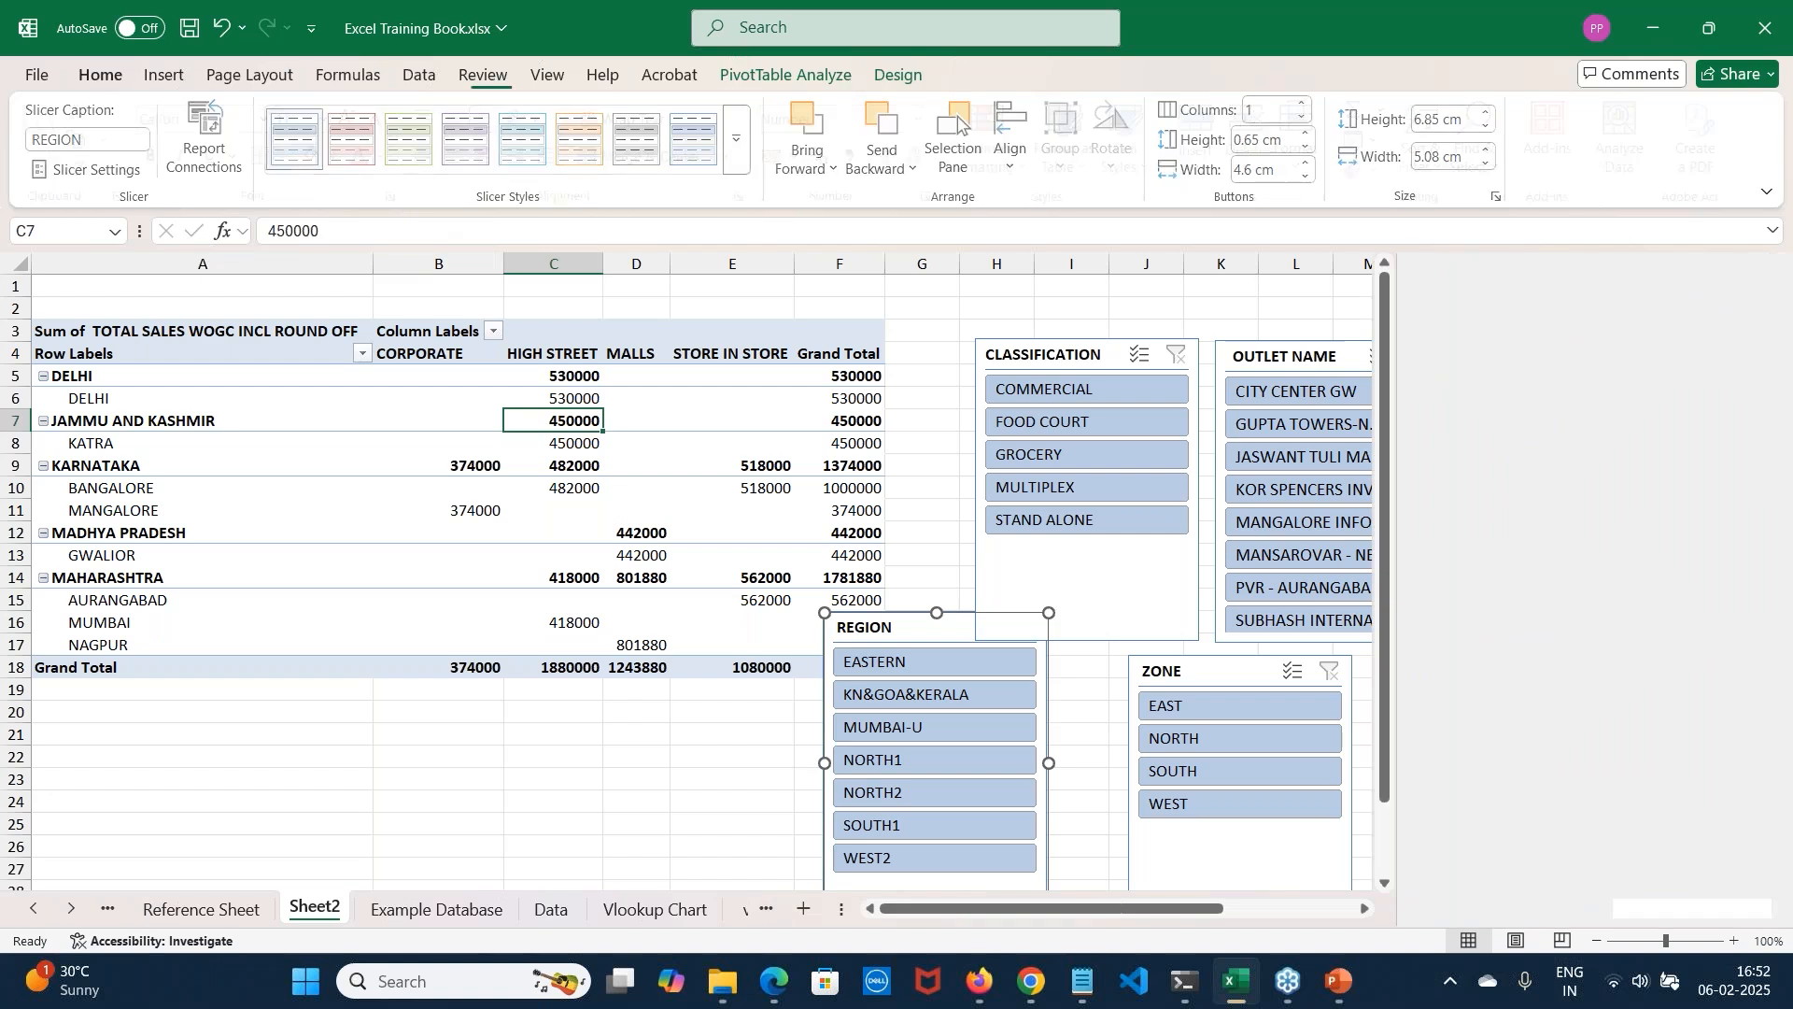
left_click_drag(1489, 807, 1604, 469)
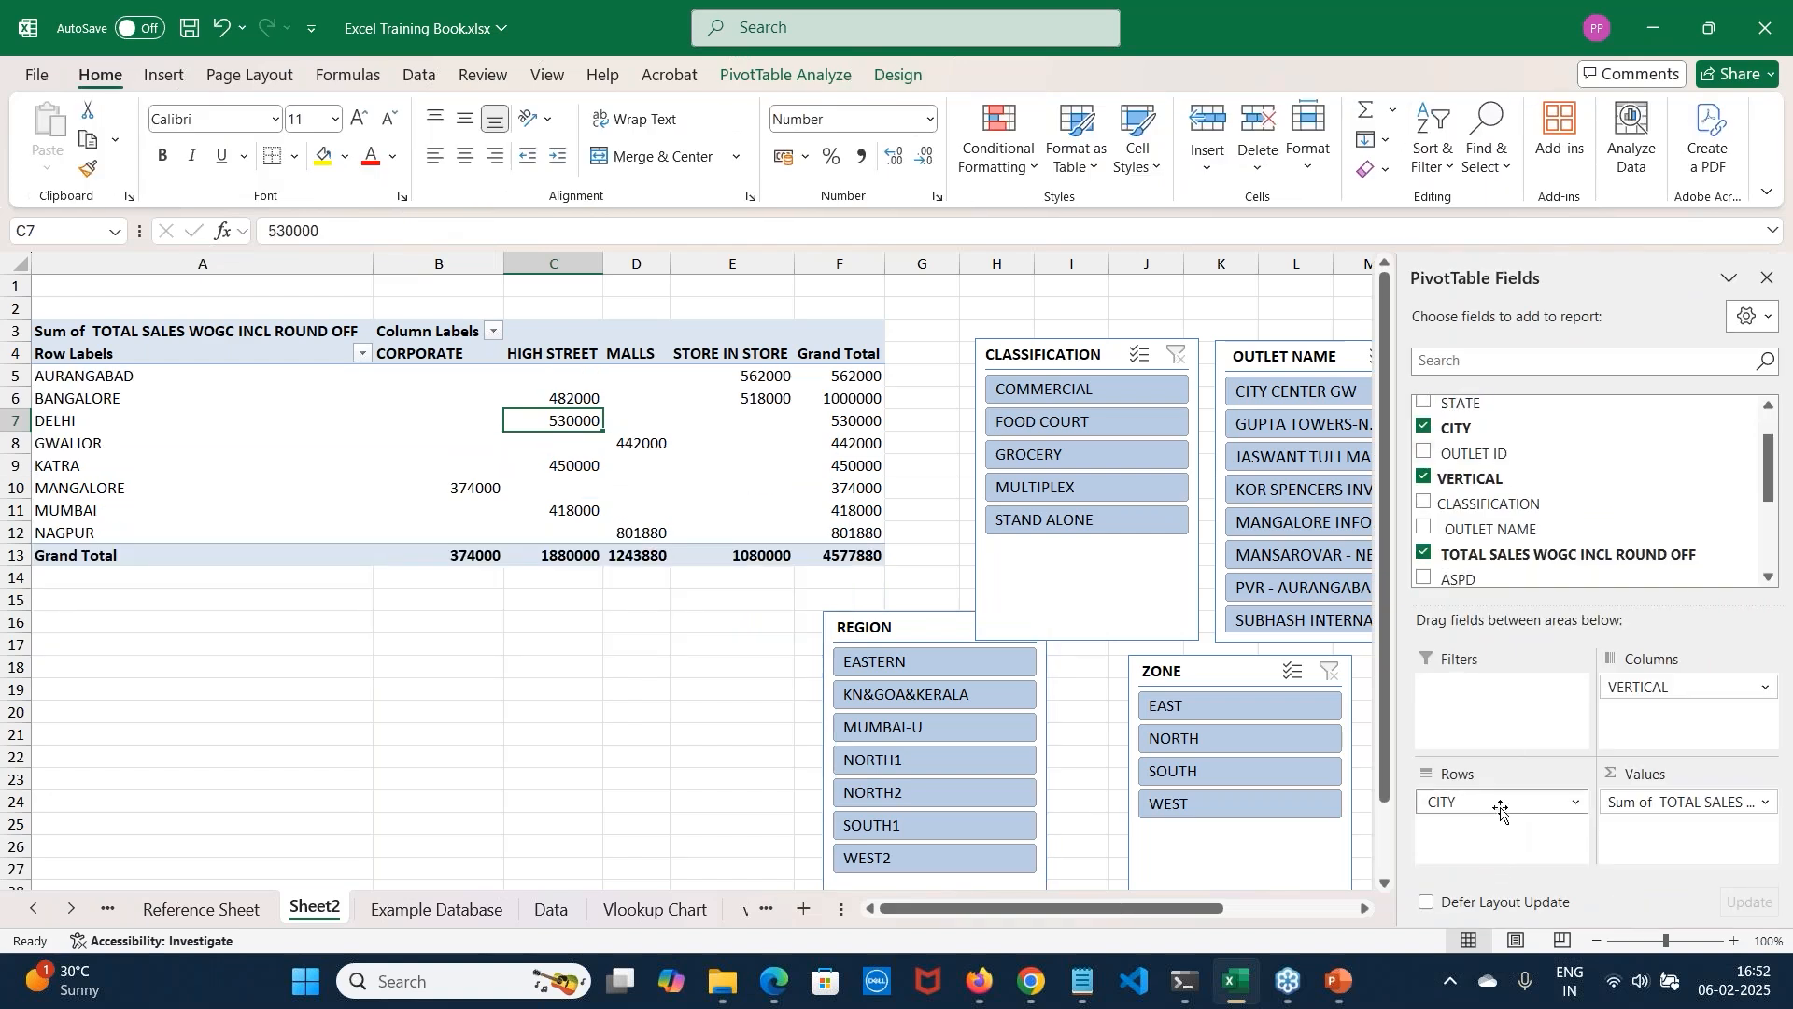
left_click_drag(1483, 800, 1504, 532)
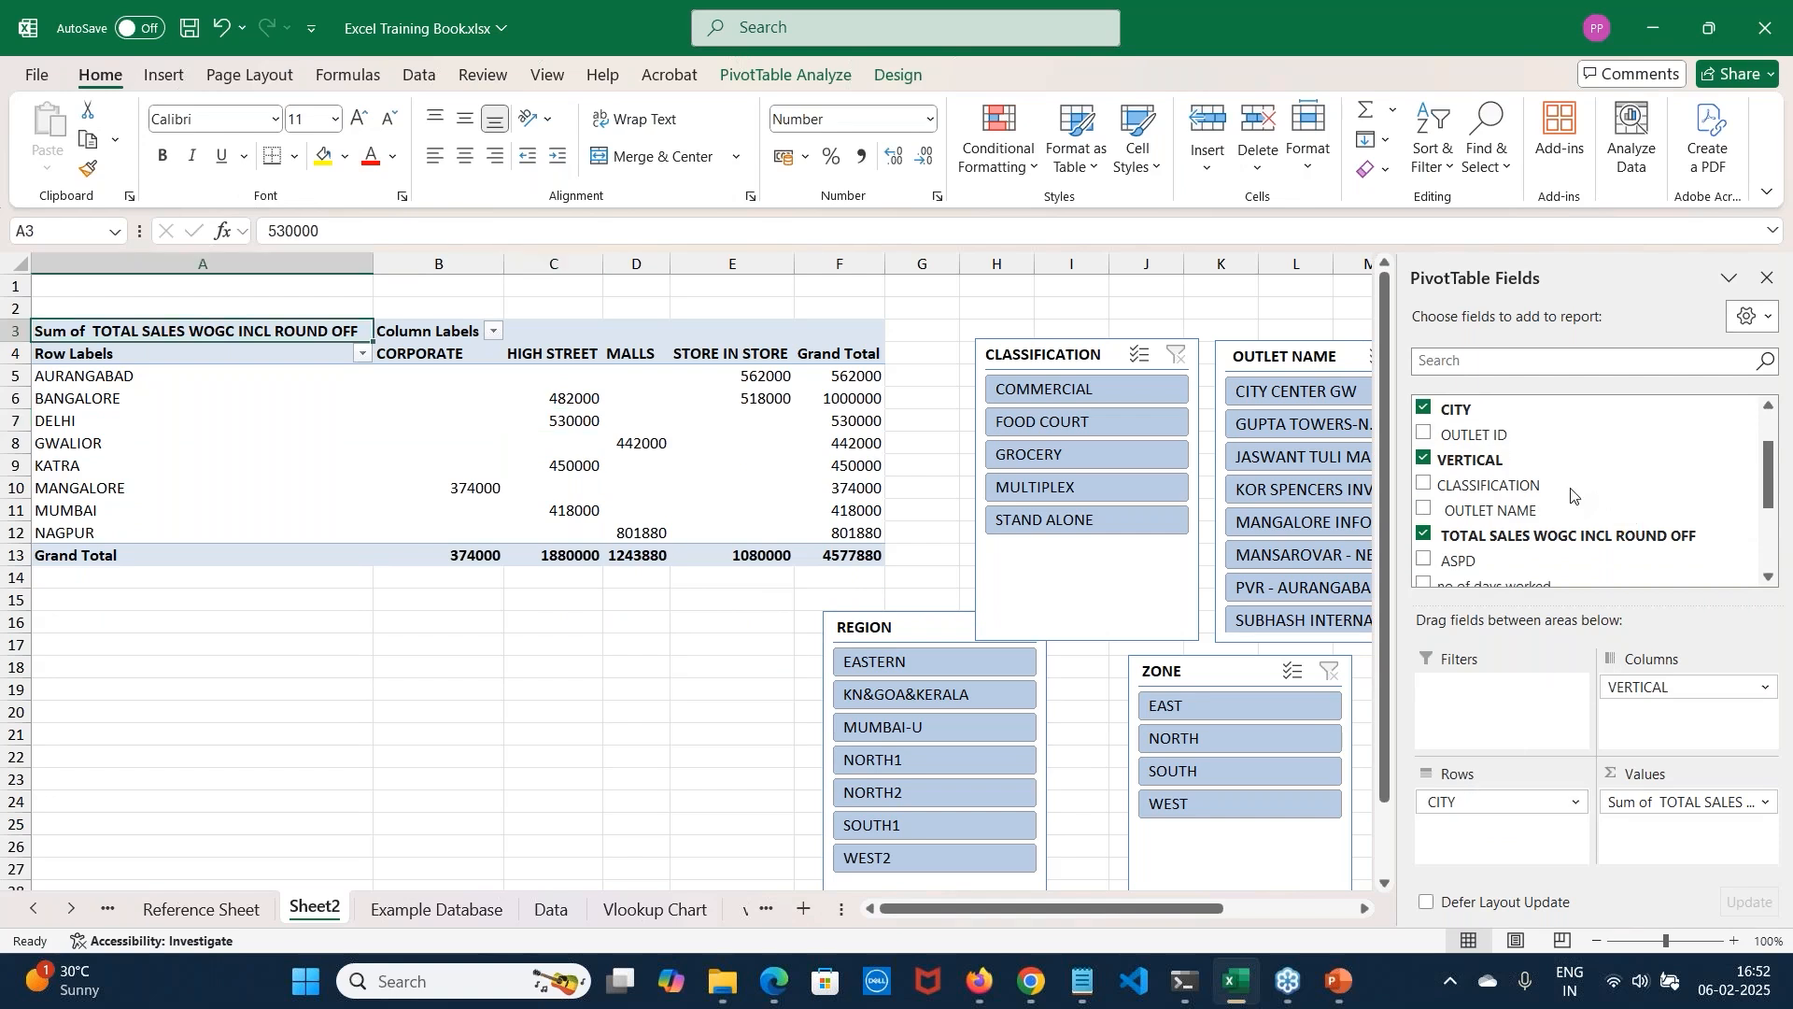
left_click(1424, 458)
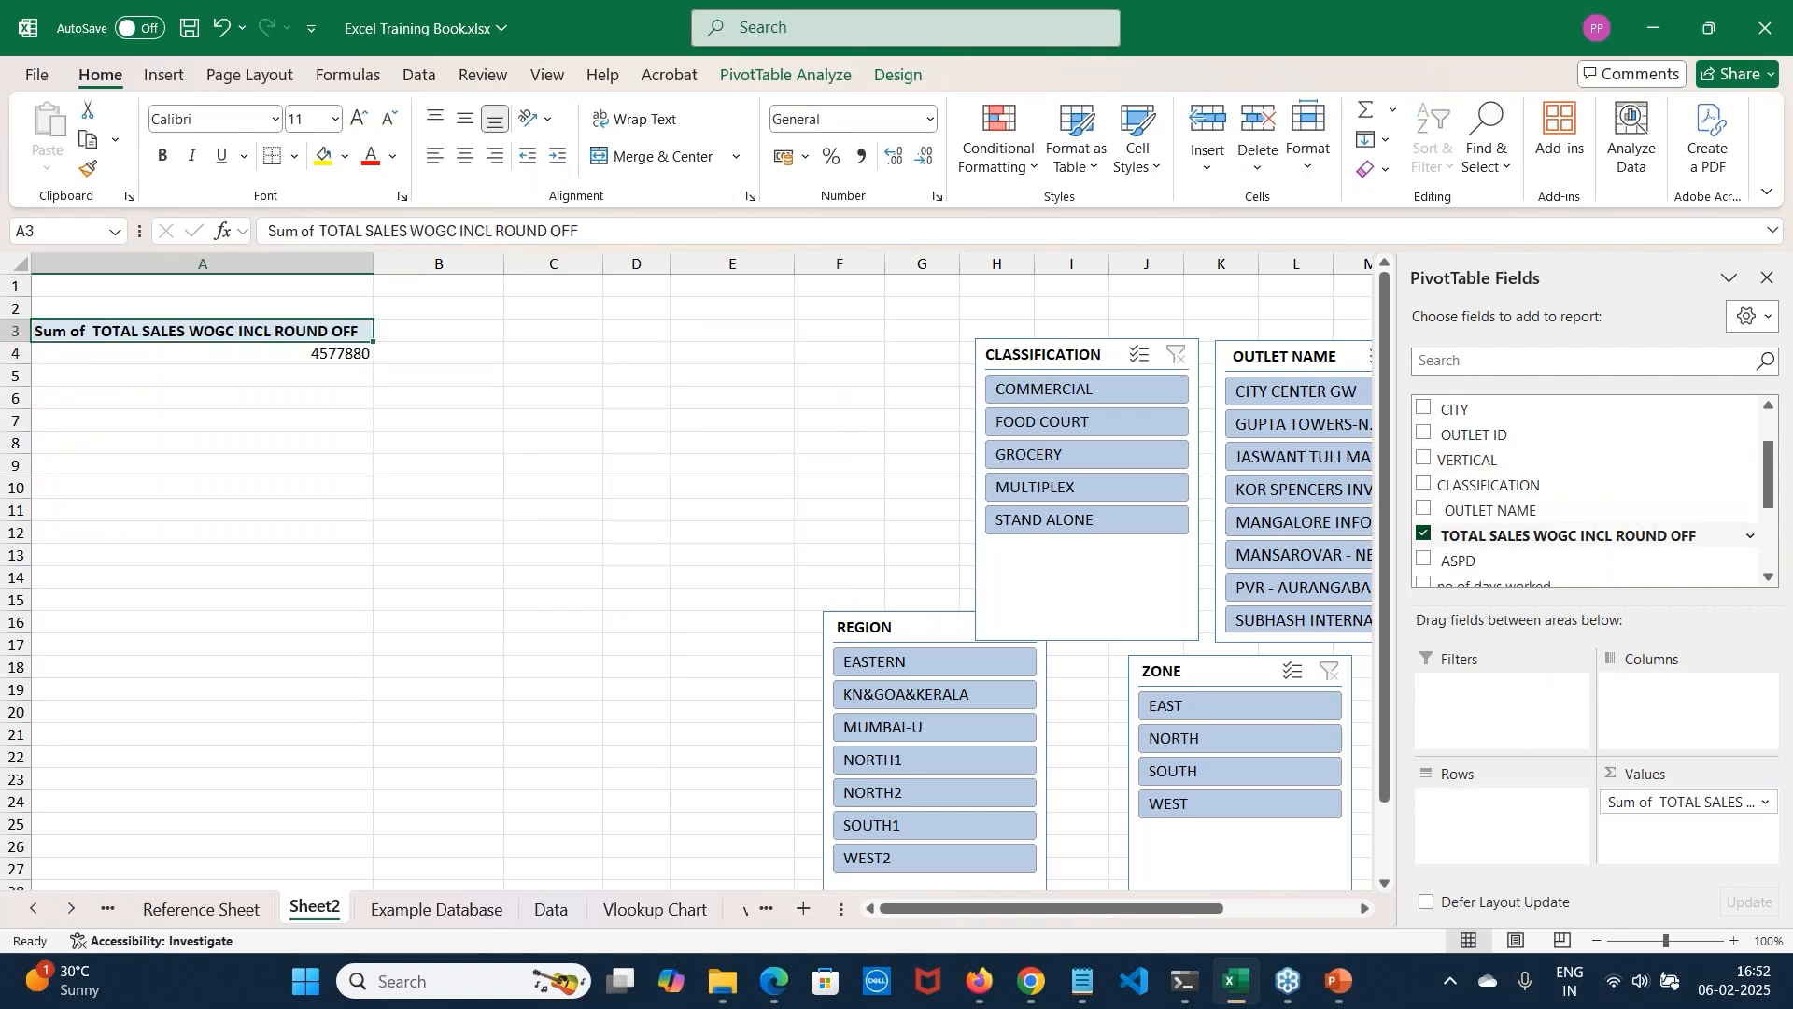
left_click(1424, 533)
Lay out the emptied PivotTable with Total Bill cuts as values and CLASSIFICATION as columns
scroll(1542, 537, "down", 1)
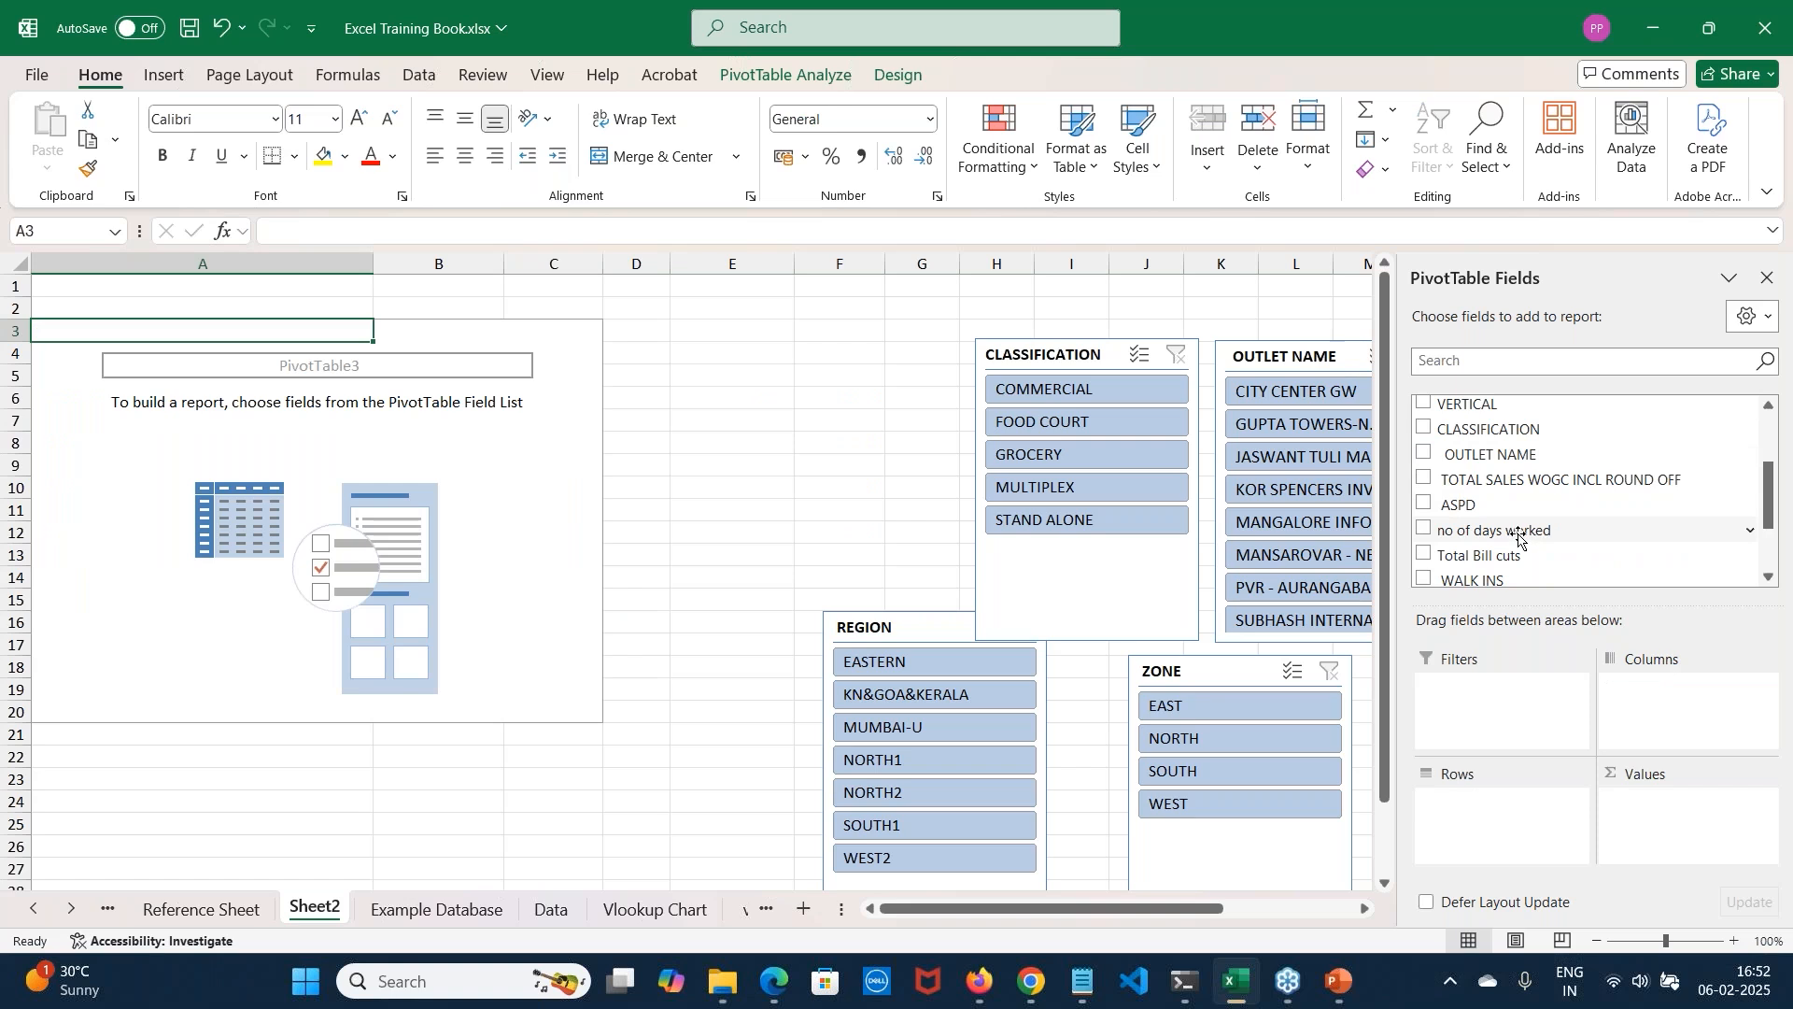
mouse_move(1494, 555)
left_mouse_down()
mouse_move(1643, 700)
mouse_move(1697, 834)
left_mouse_up()
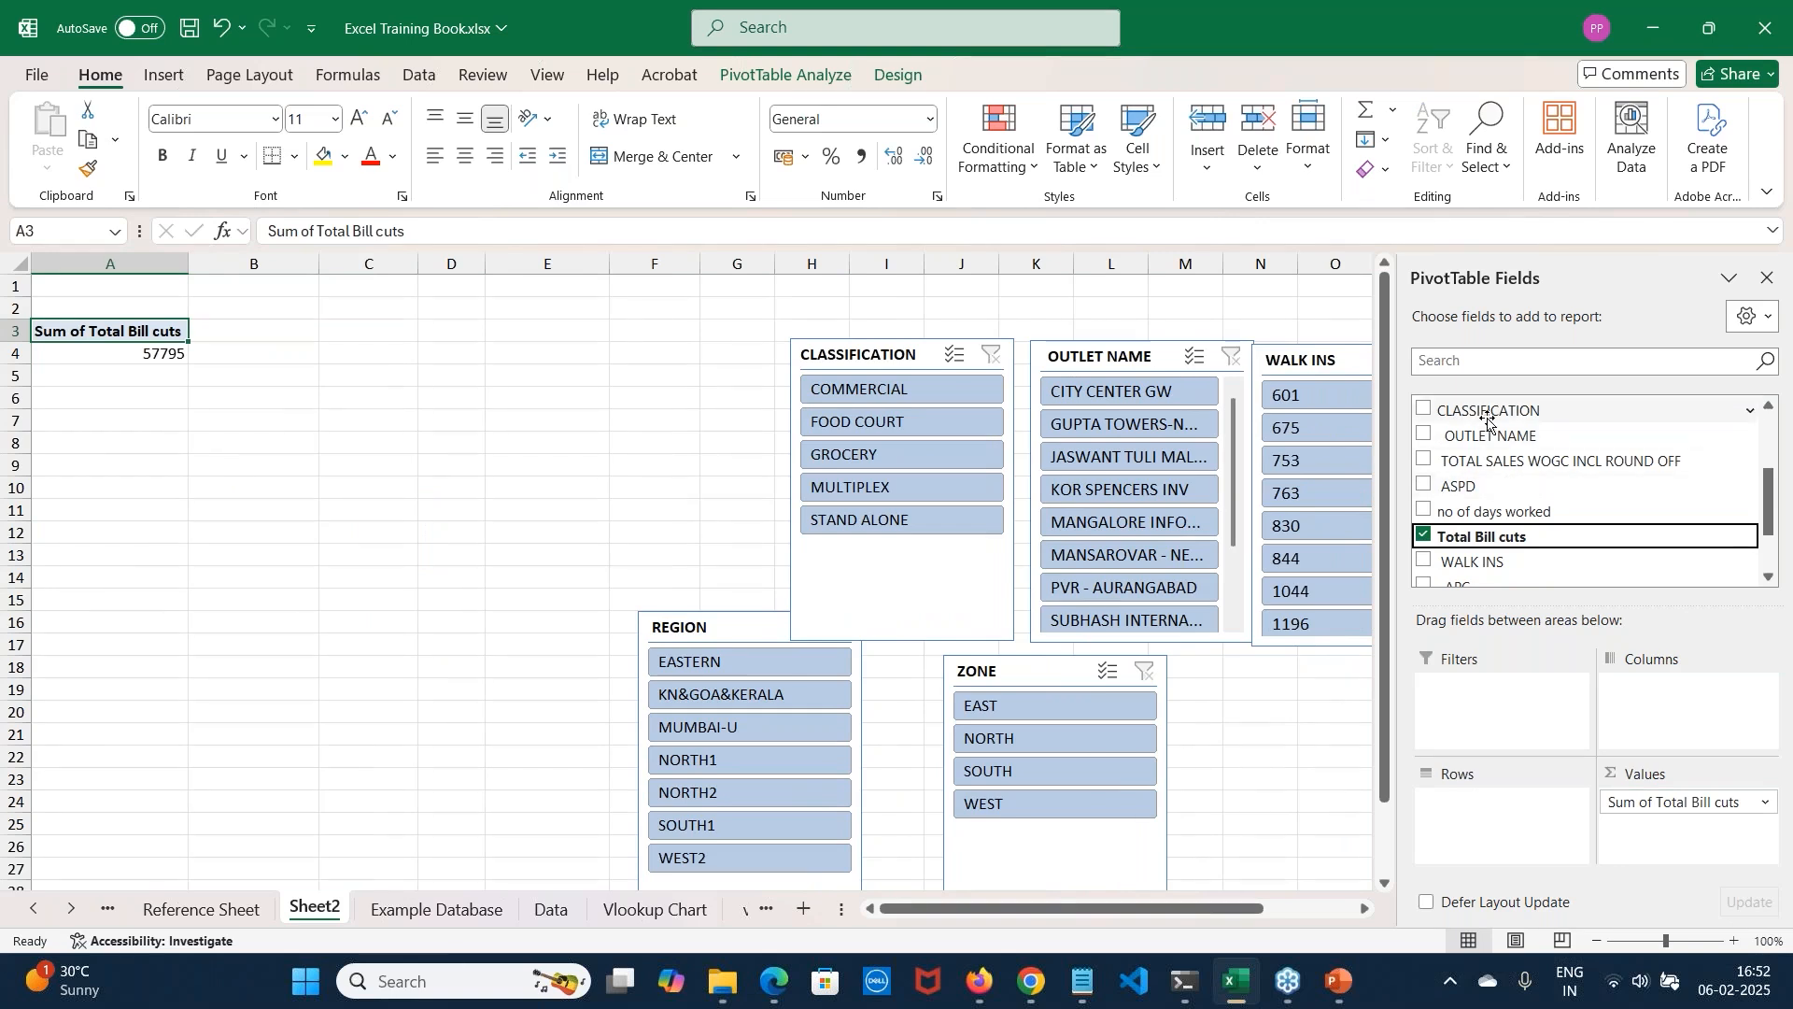
mouse_move(1488, 422)
left_mouse_down()
mouse_move(1513, 731)
mouse_move(1706, 748)
left_mouse_up()
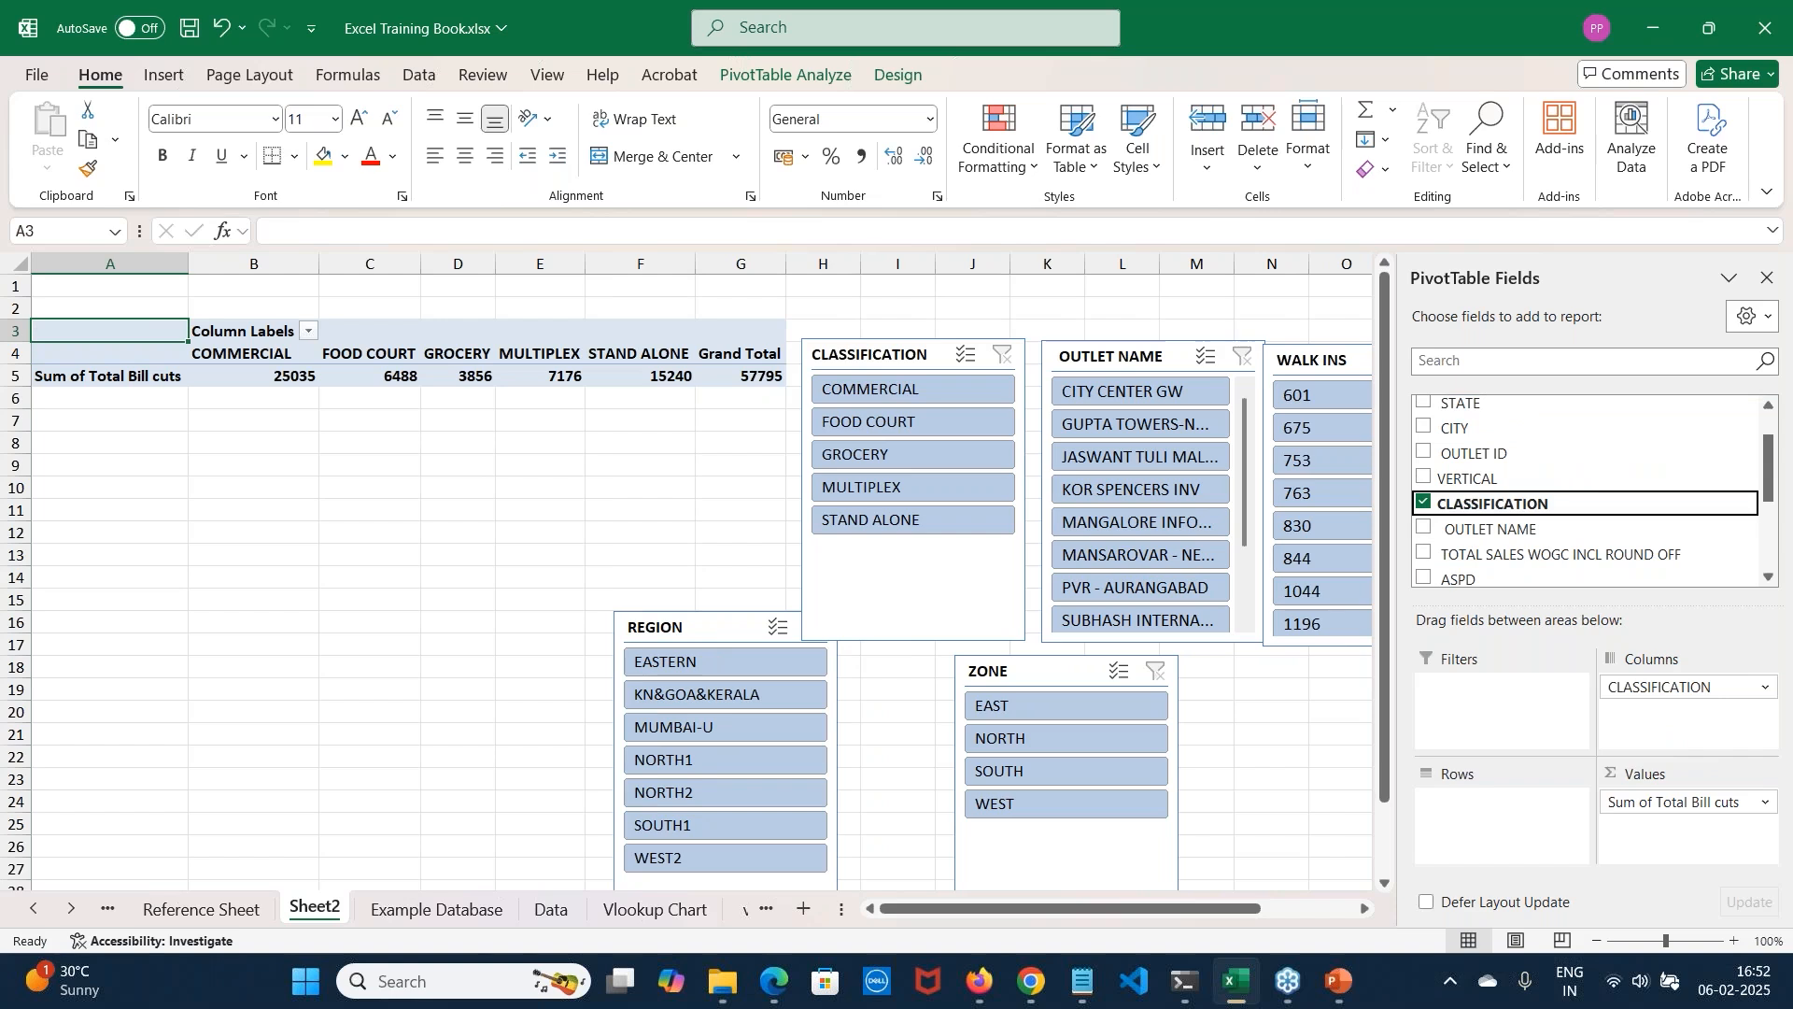
Delete the CLASSIFICATION slicer from the sheet
left_click(882, 366)
right_click(882, 365)
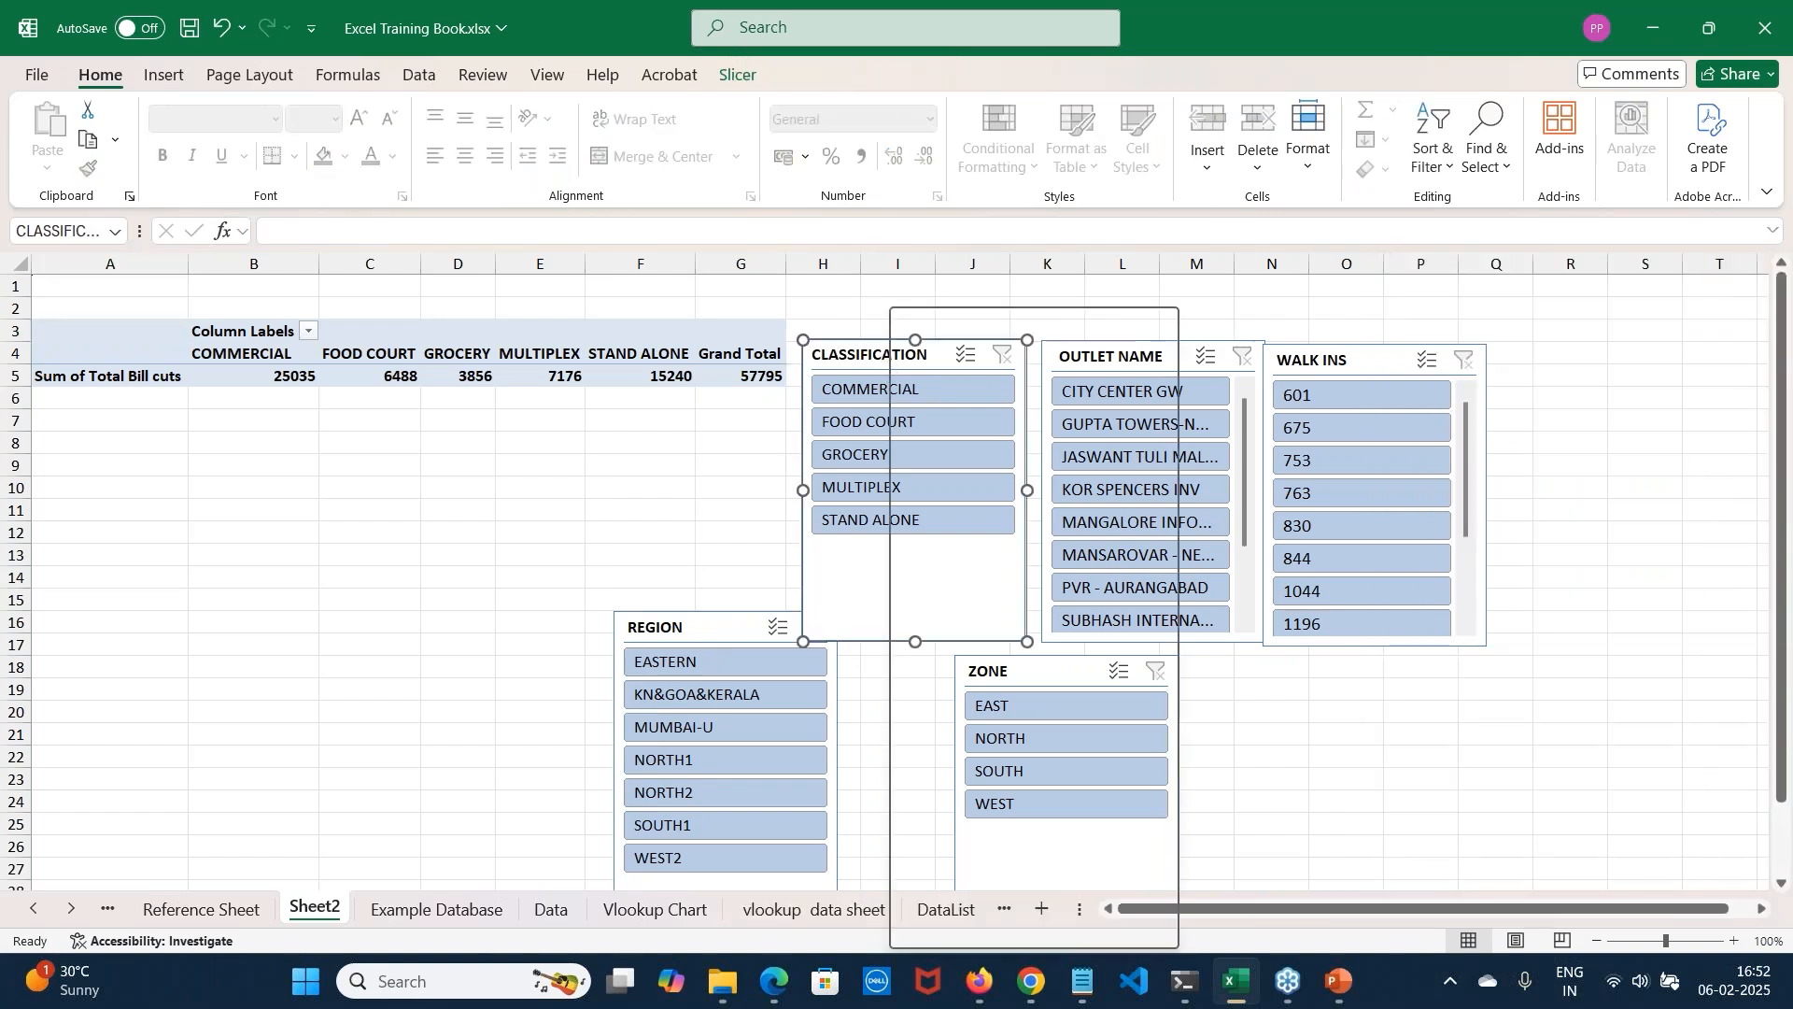
left_click(876, 365)
key("Delete")
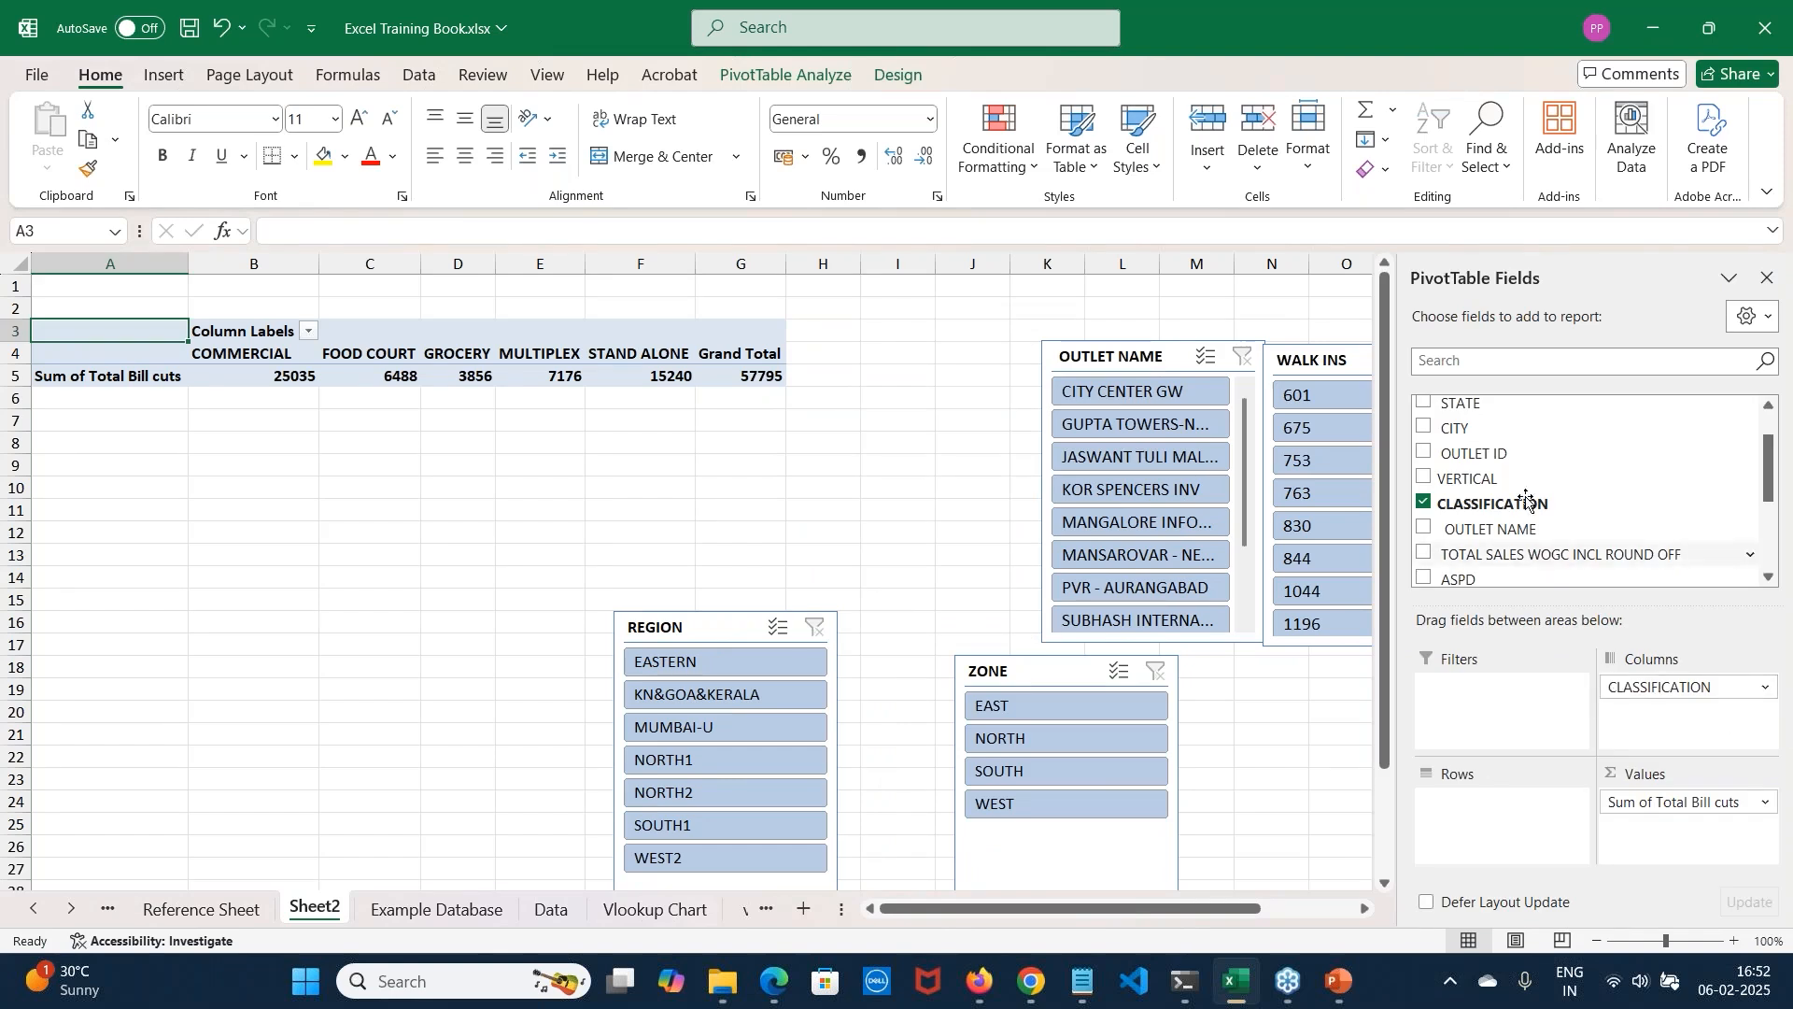
Add OUTLET ID as the PivotTable's rows
scroll(1553, 532, "up", 2)
left_click_drag(1473, 509, 1488, 825)
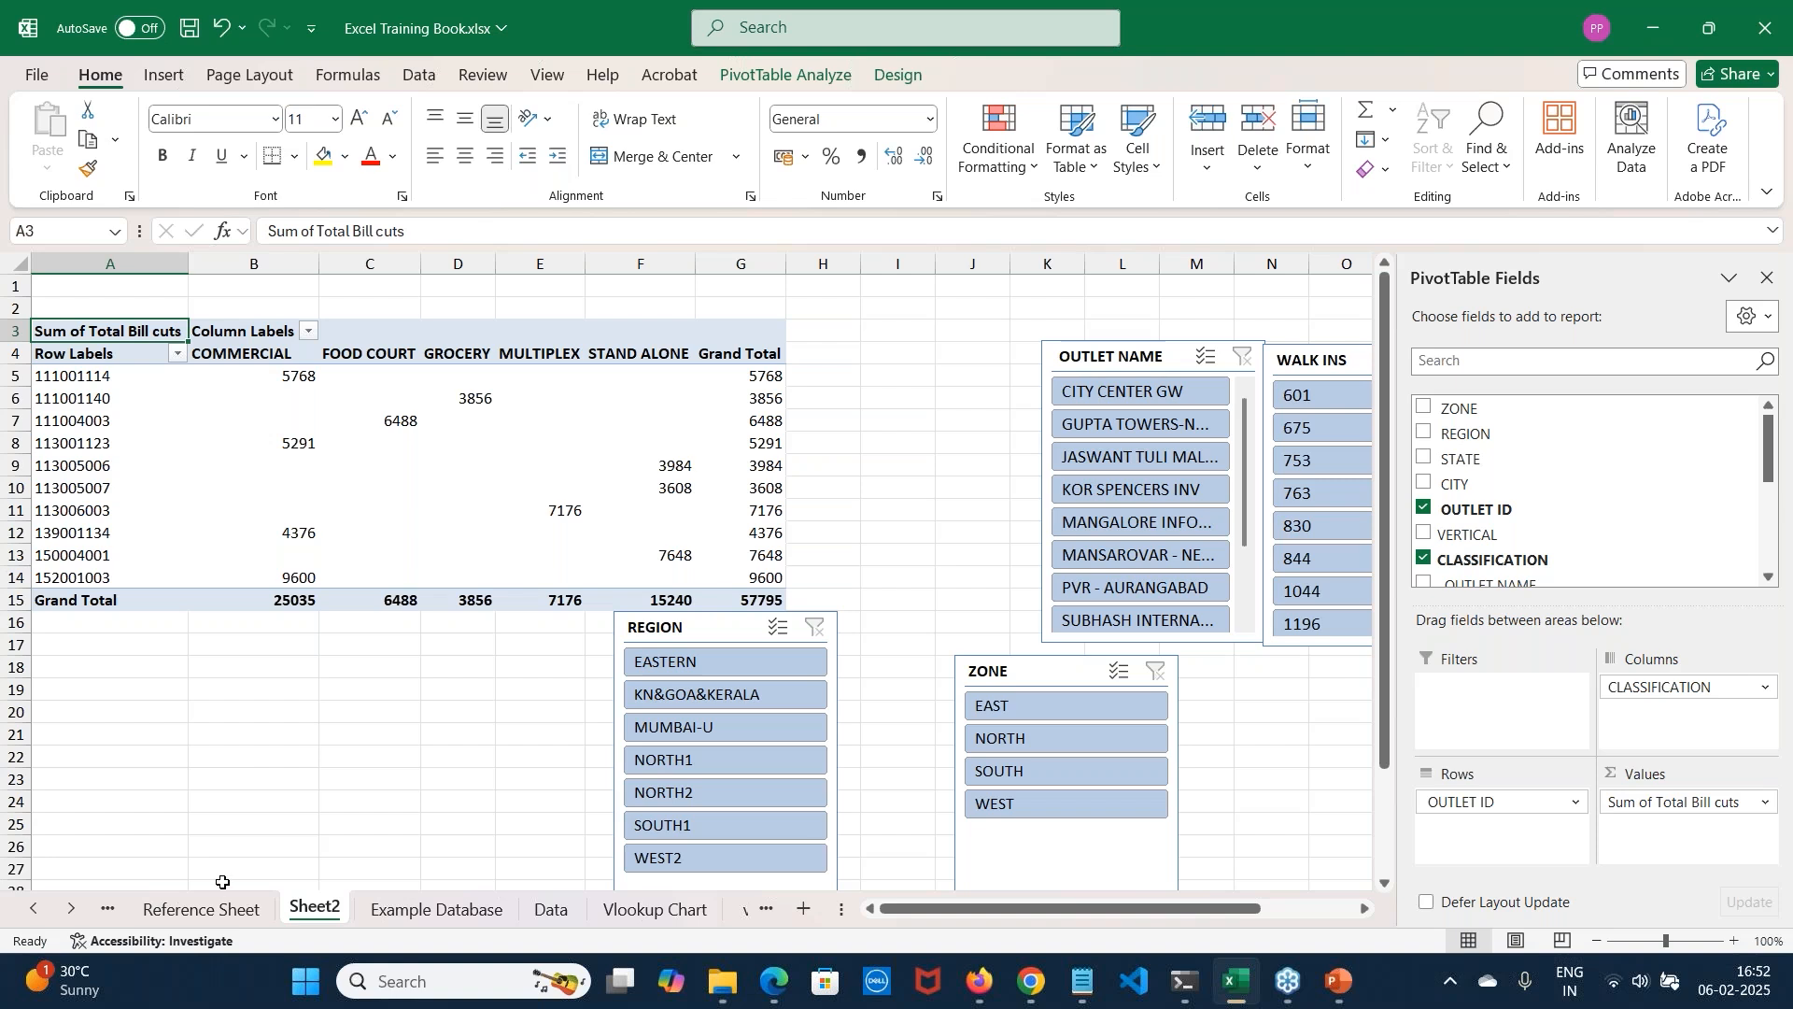
left_click(396, 393)
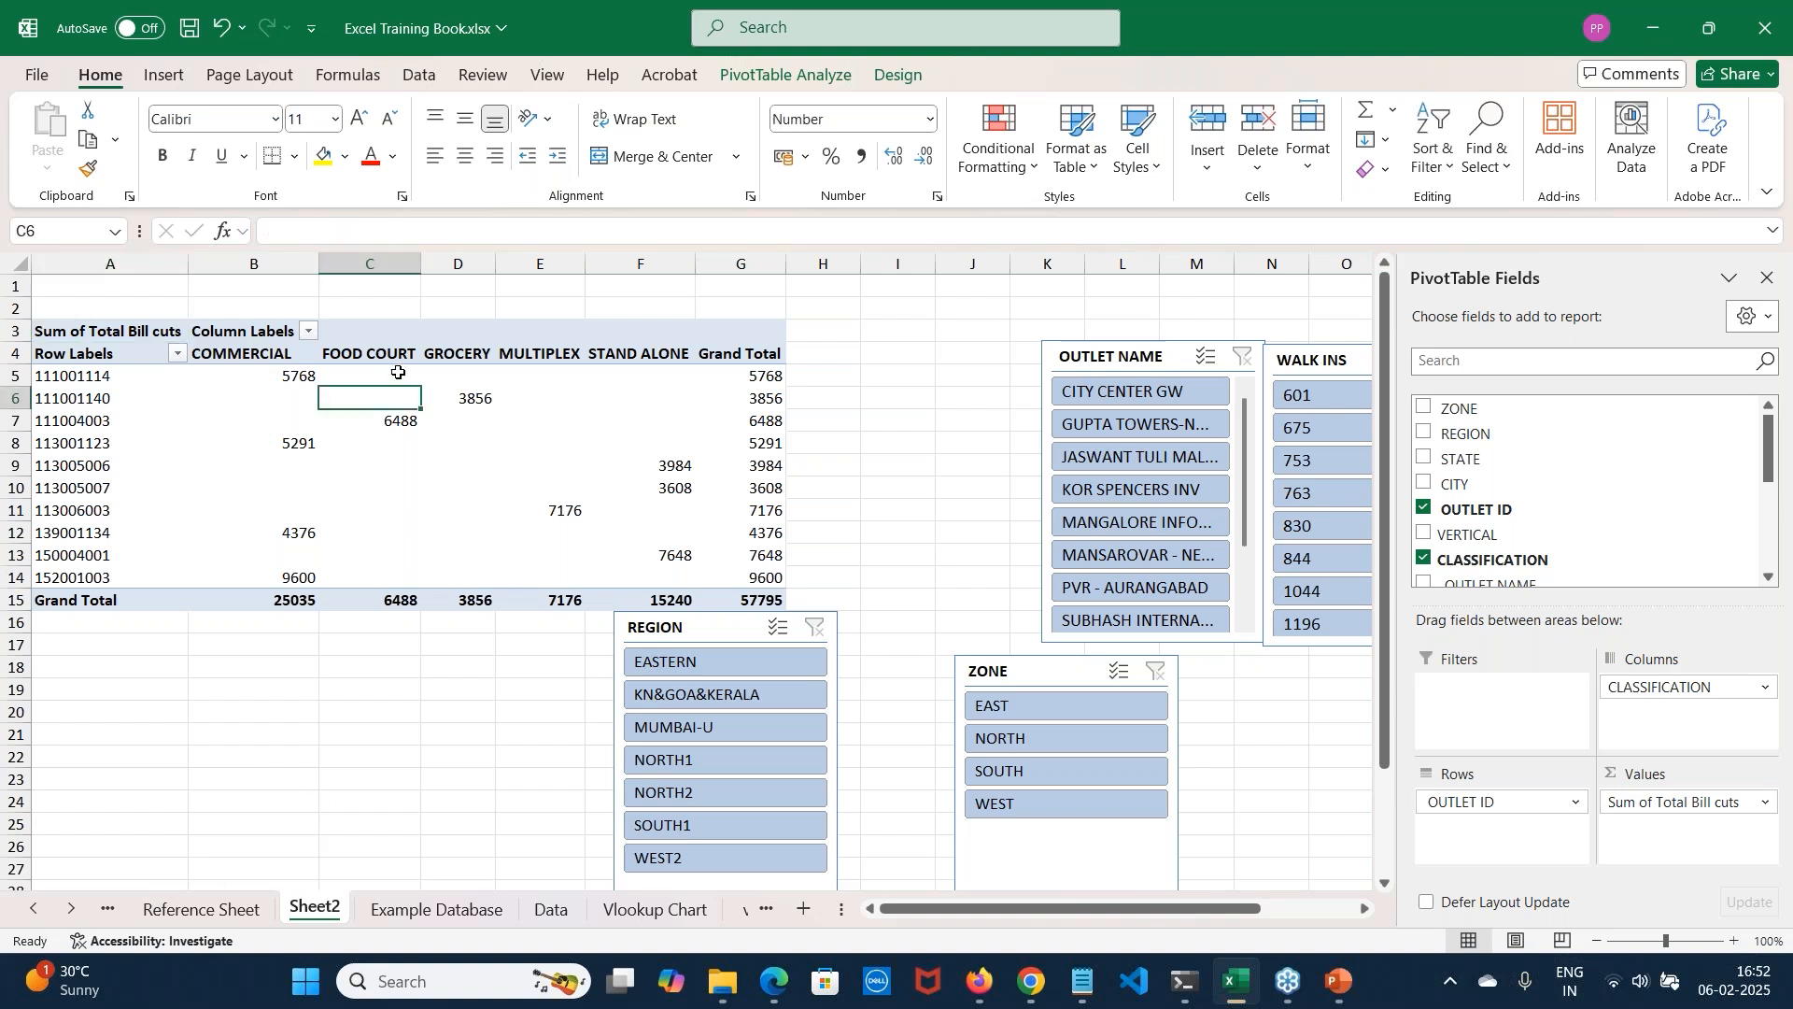
left_click(297, 400)
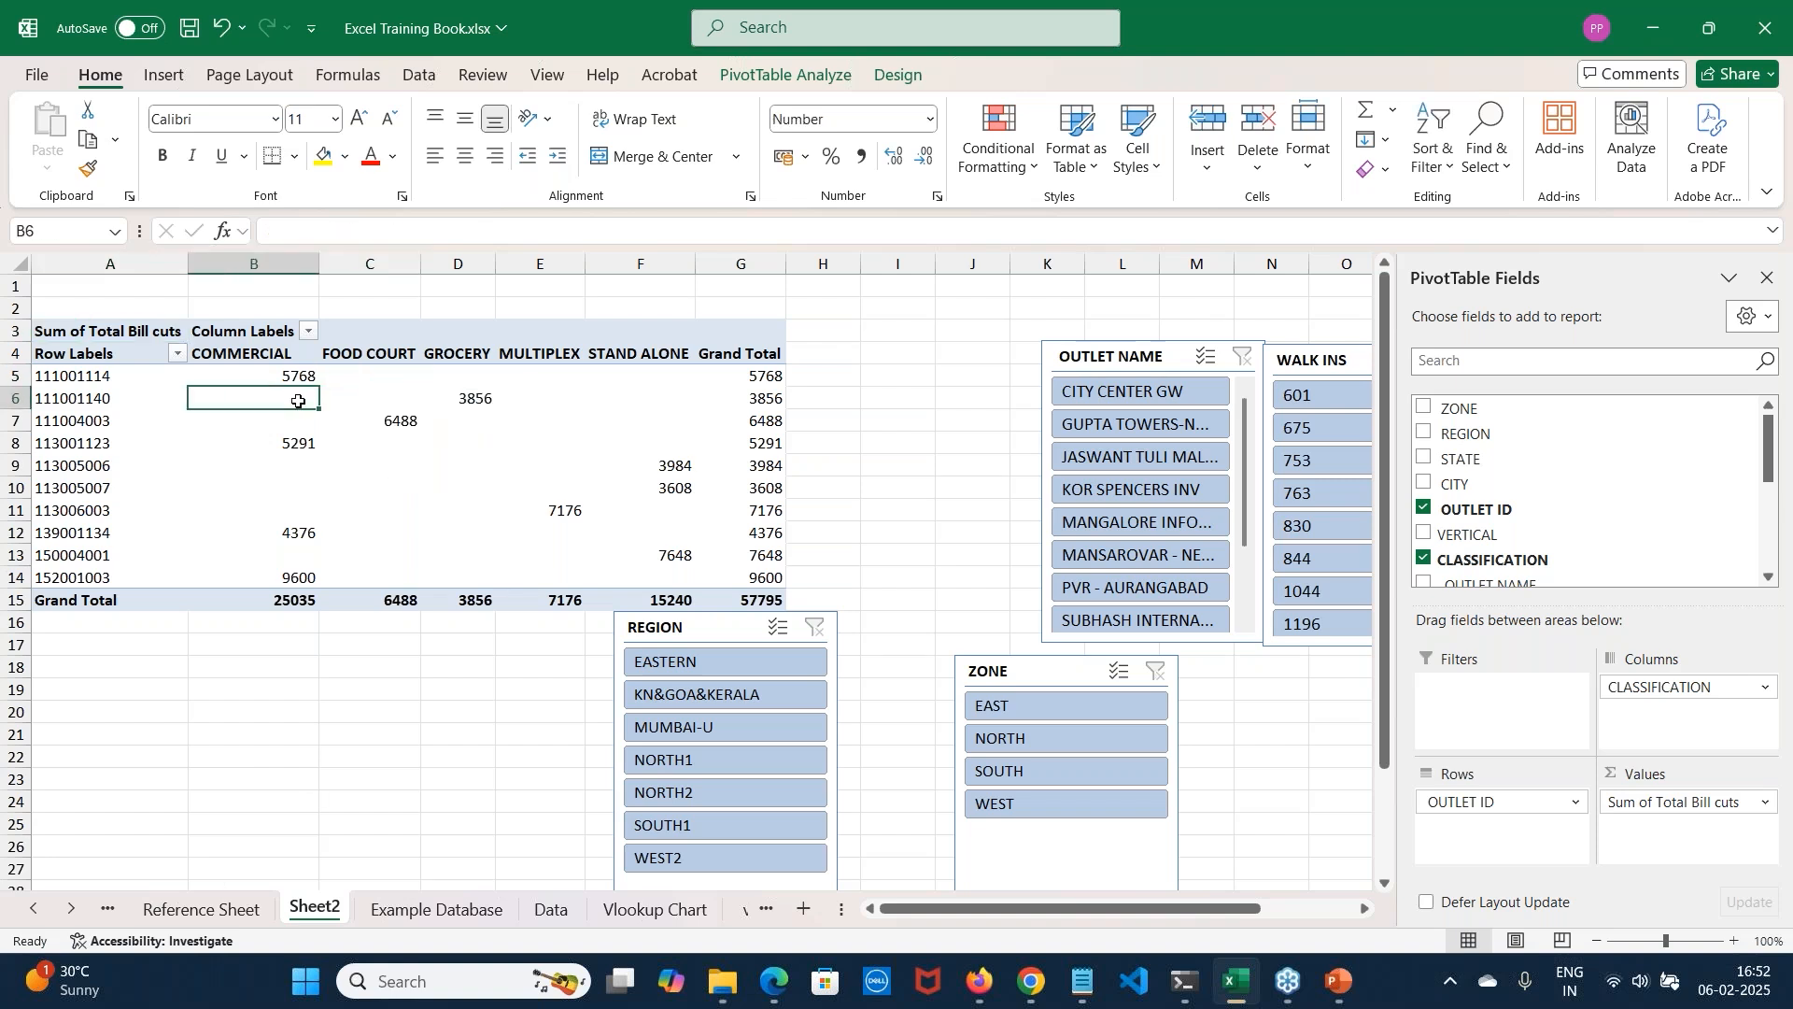
left_click(362, 399)
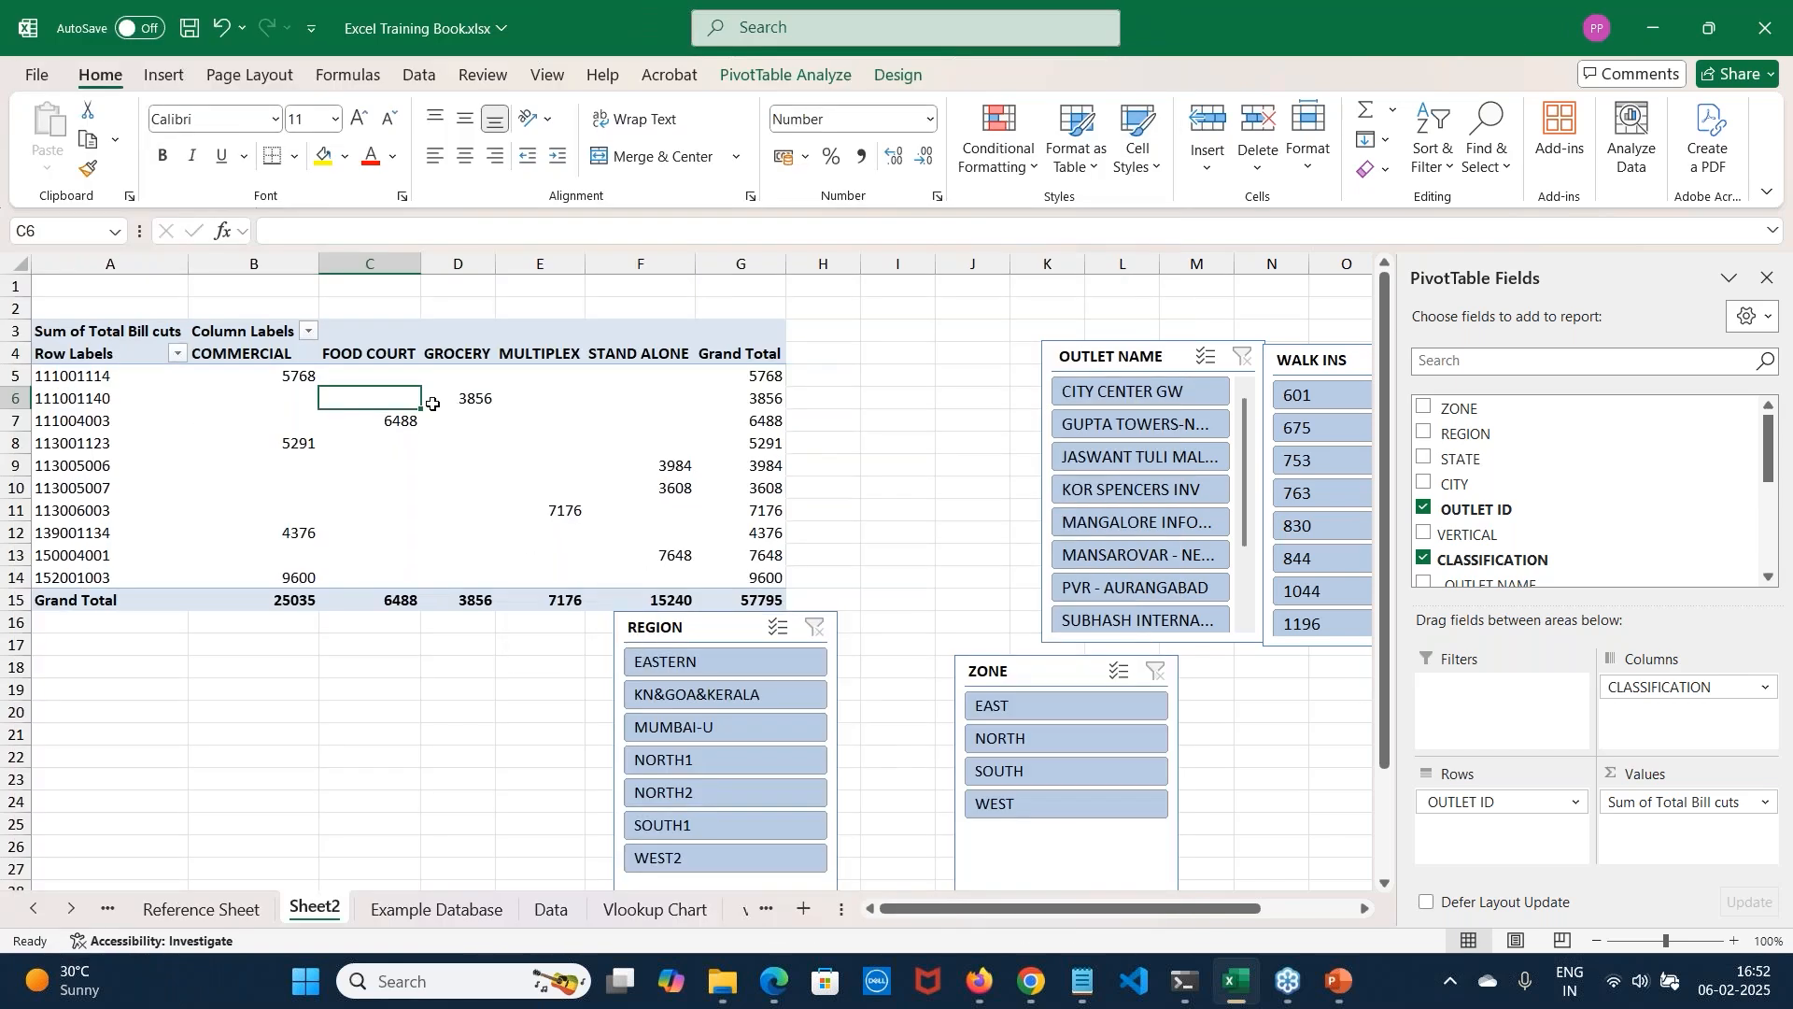
mouse_move(403, 399)
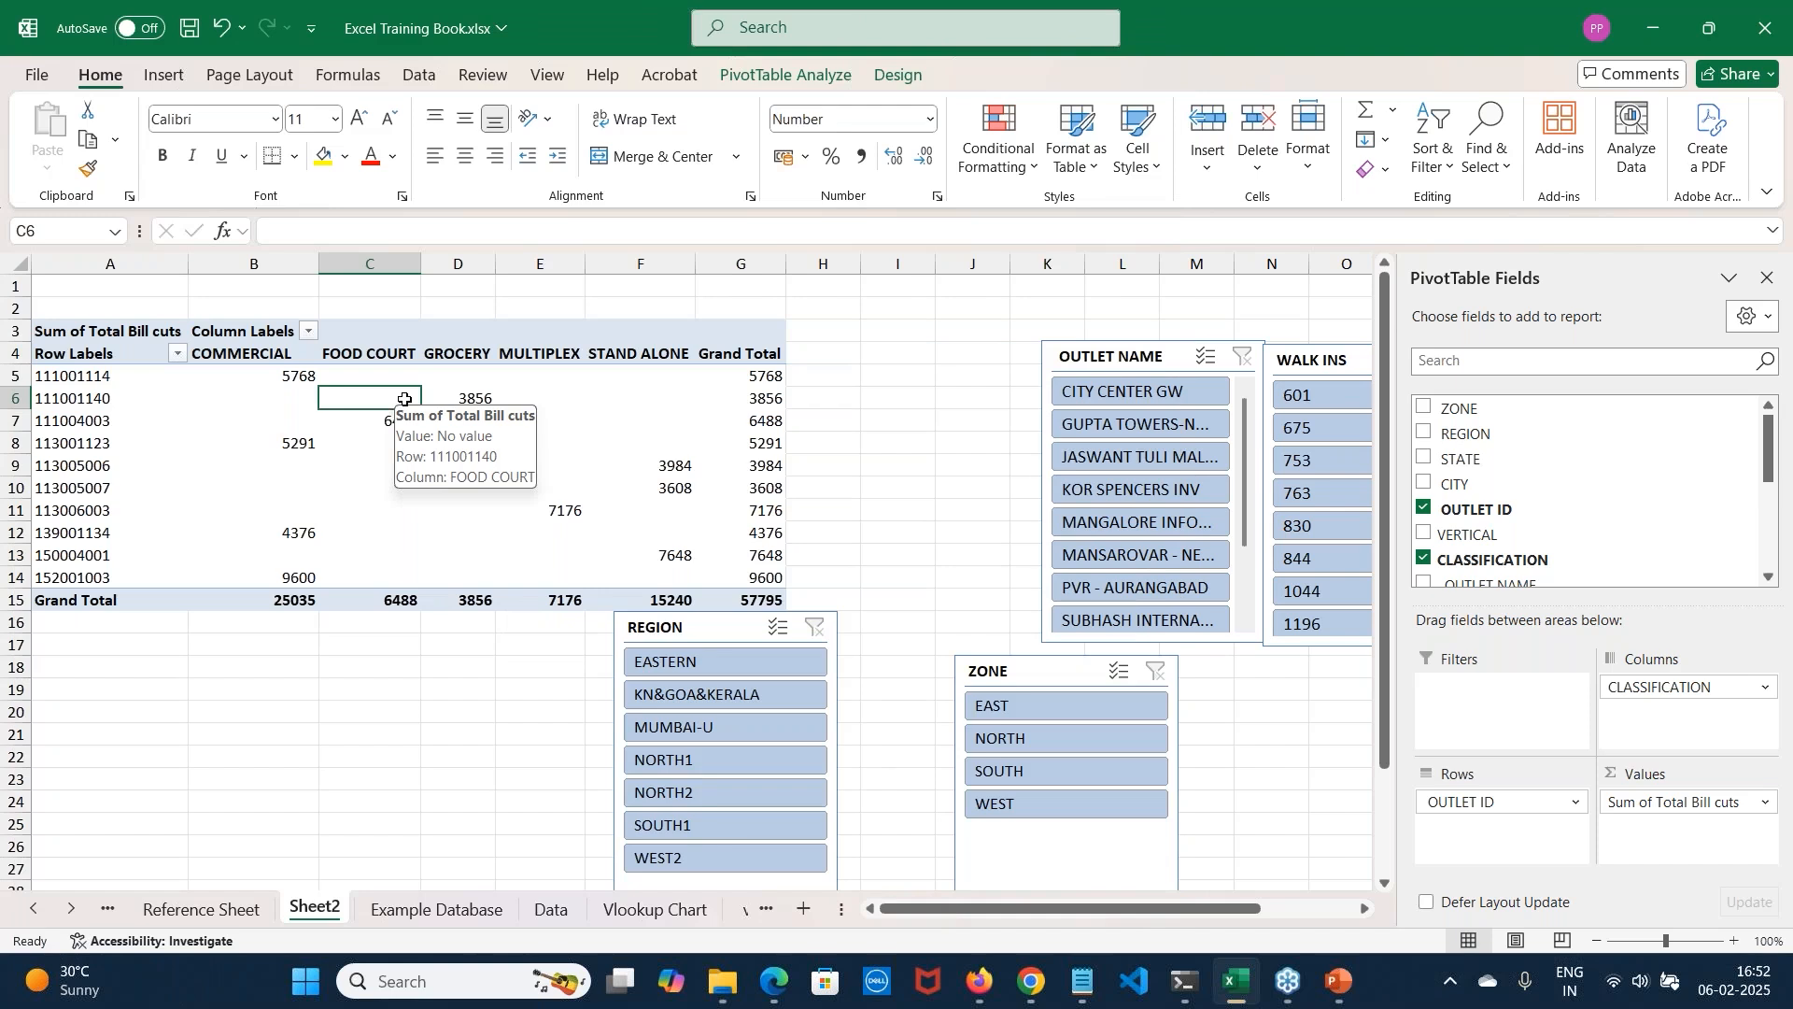
Review the PivotTable's options for layout and format, totals and filters, and display
left_click(809, 76)
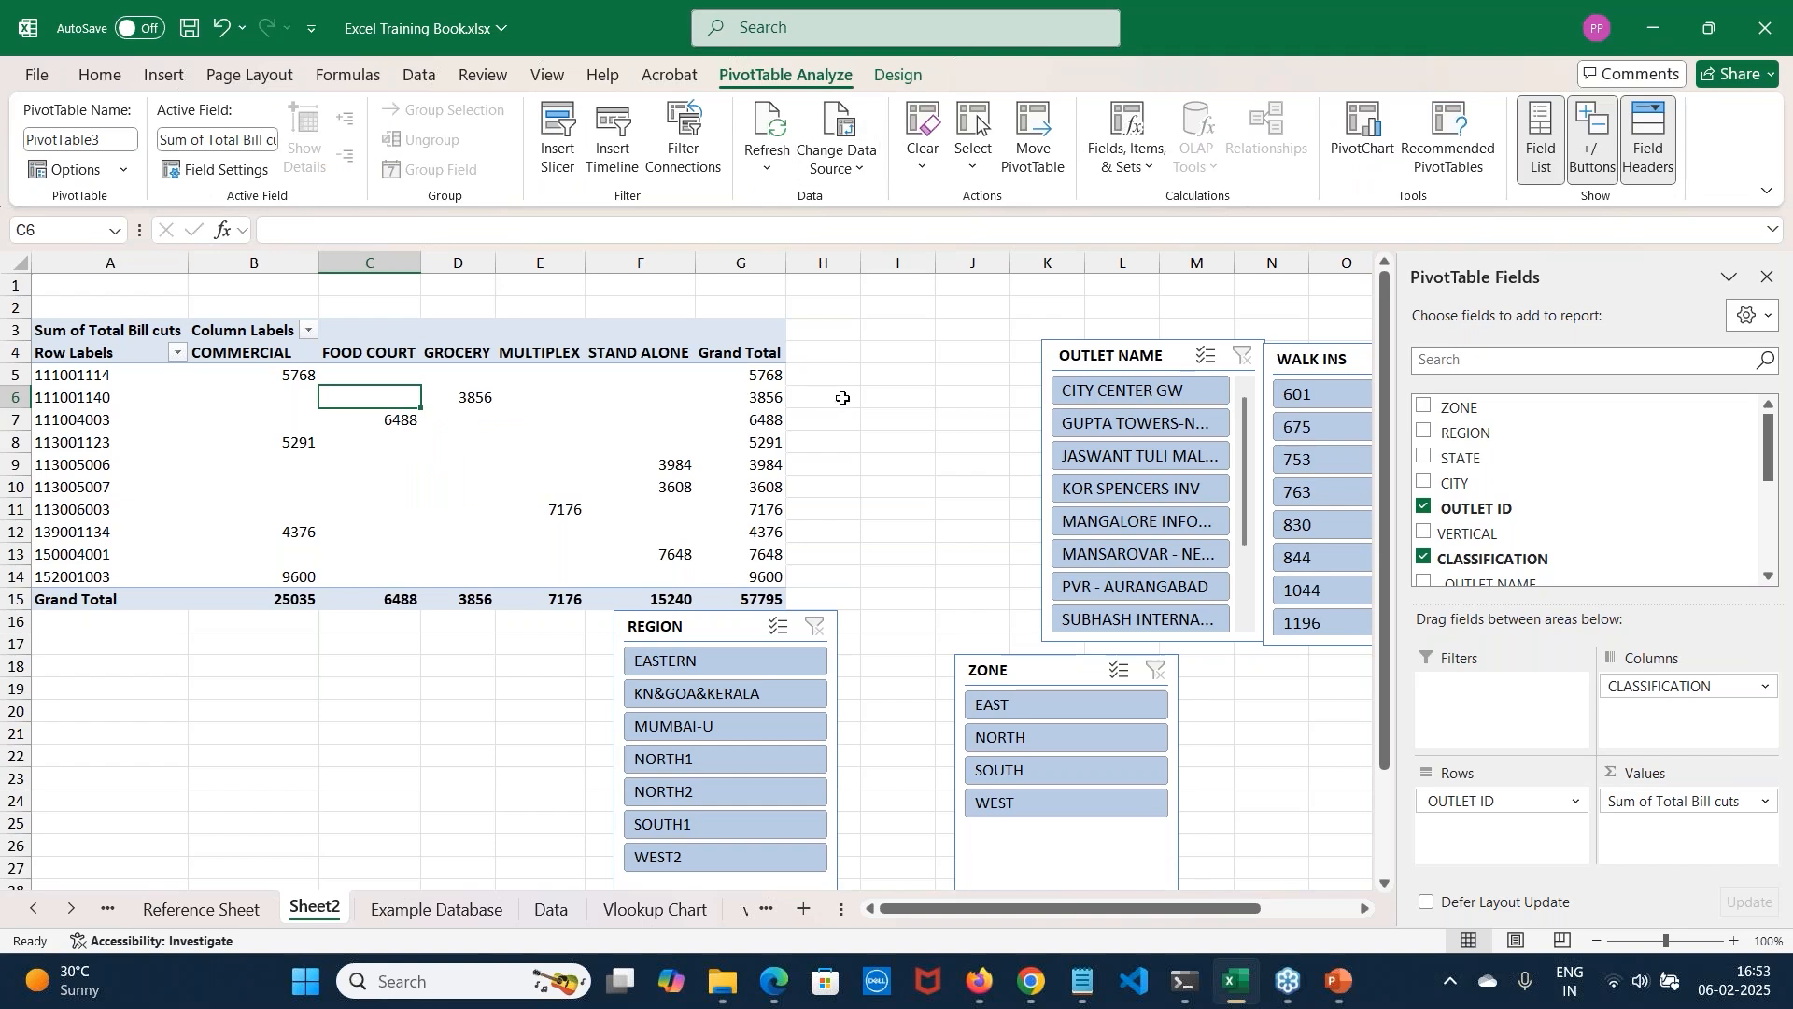
left_click(123, 173)
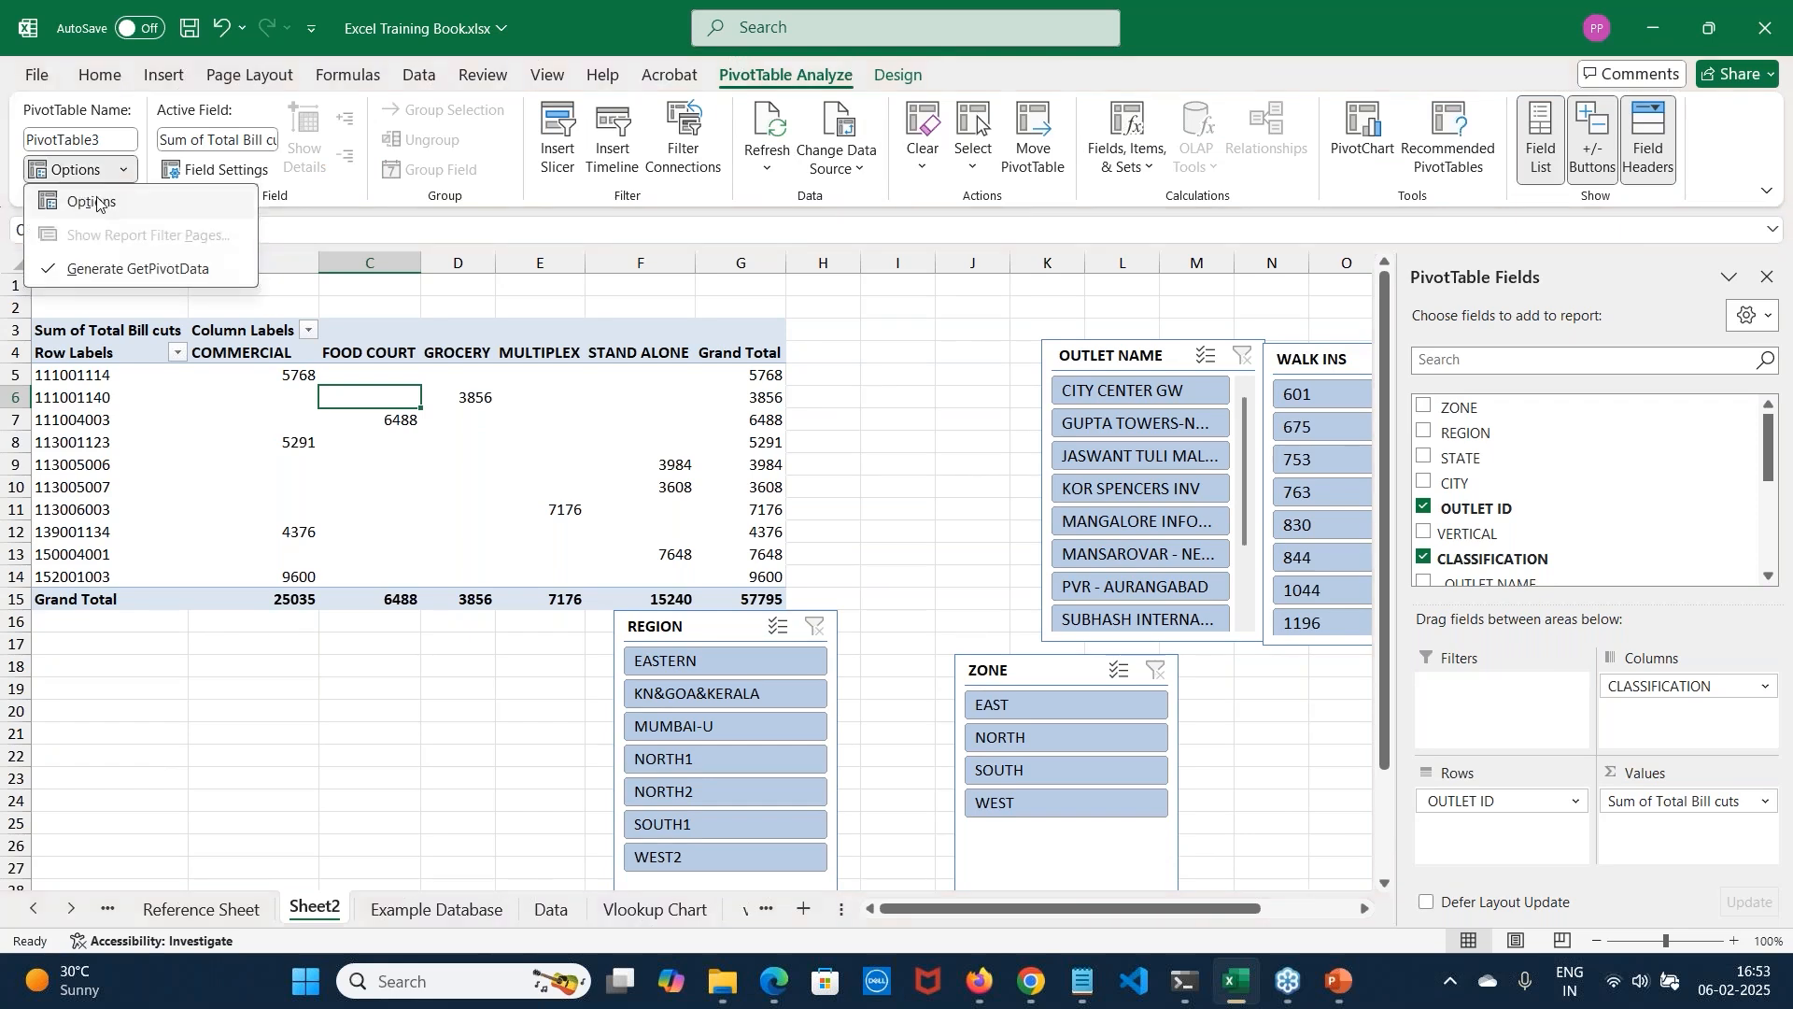
left_click(96, 203)
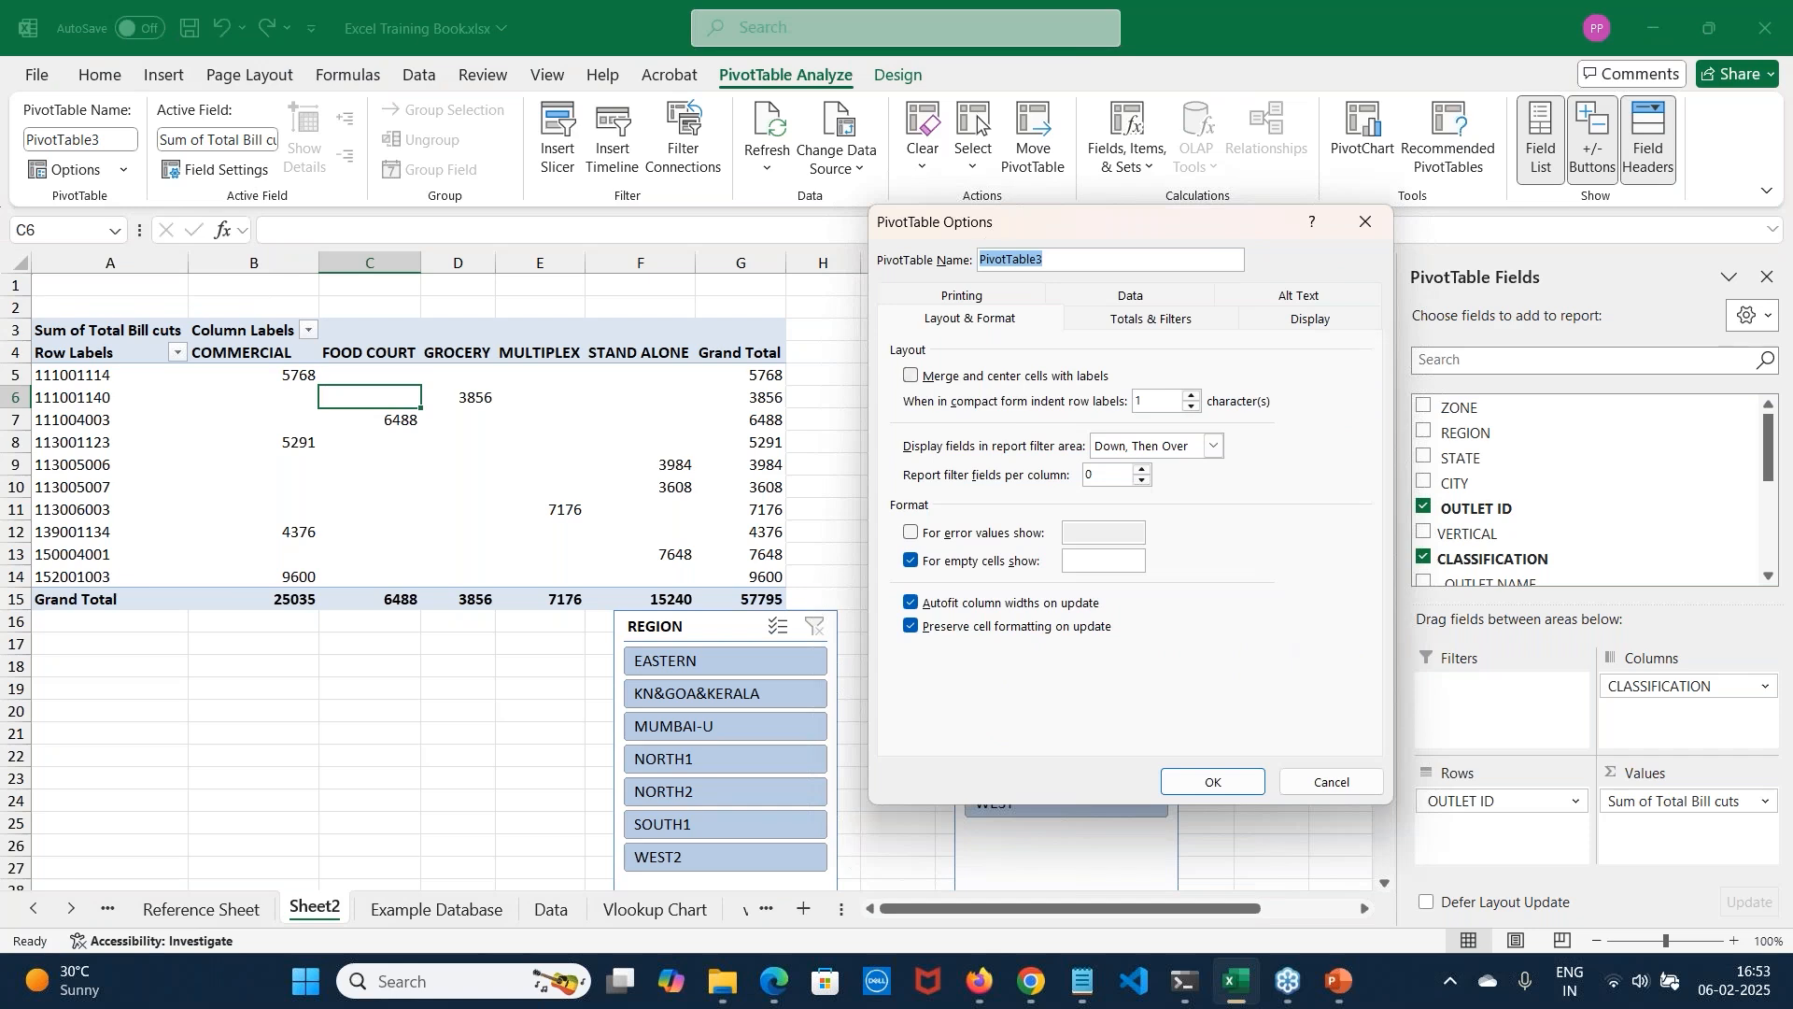
left_click(1161, 322)
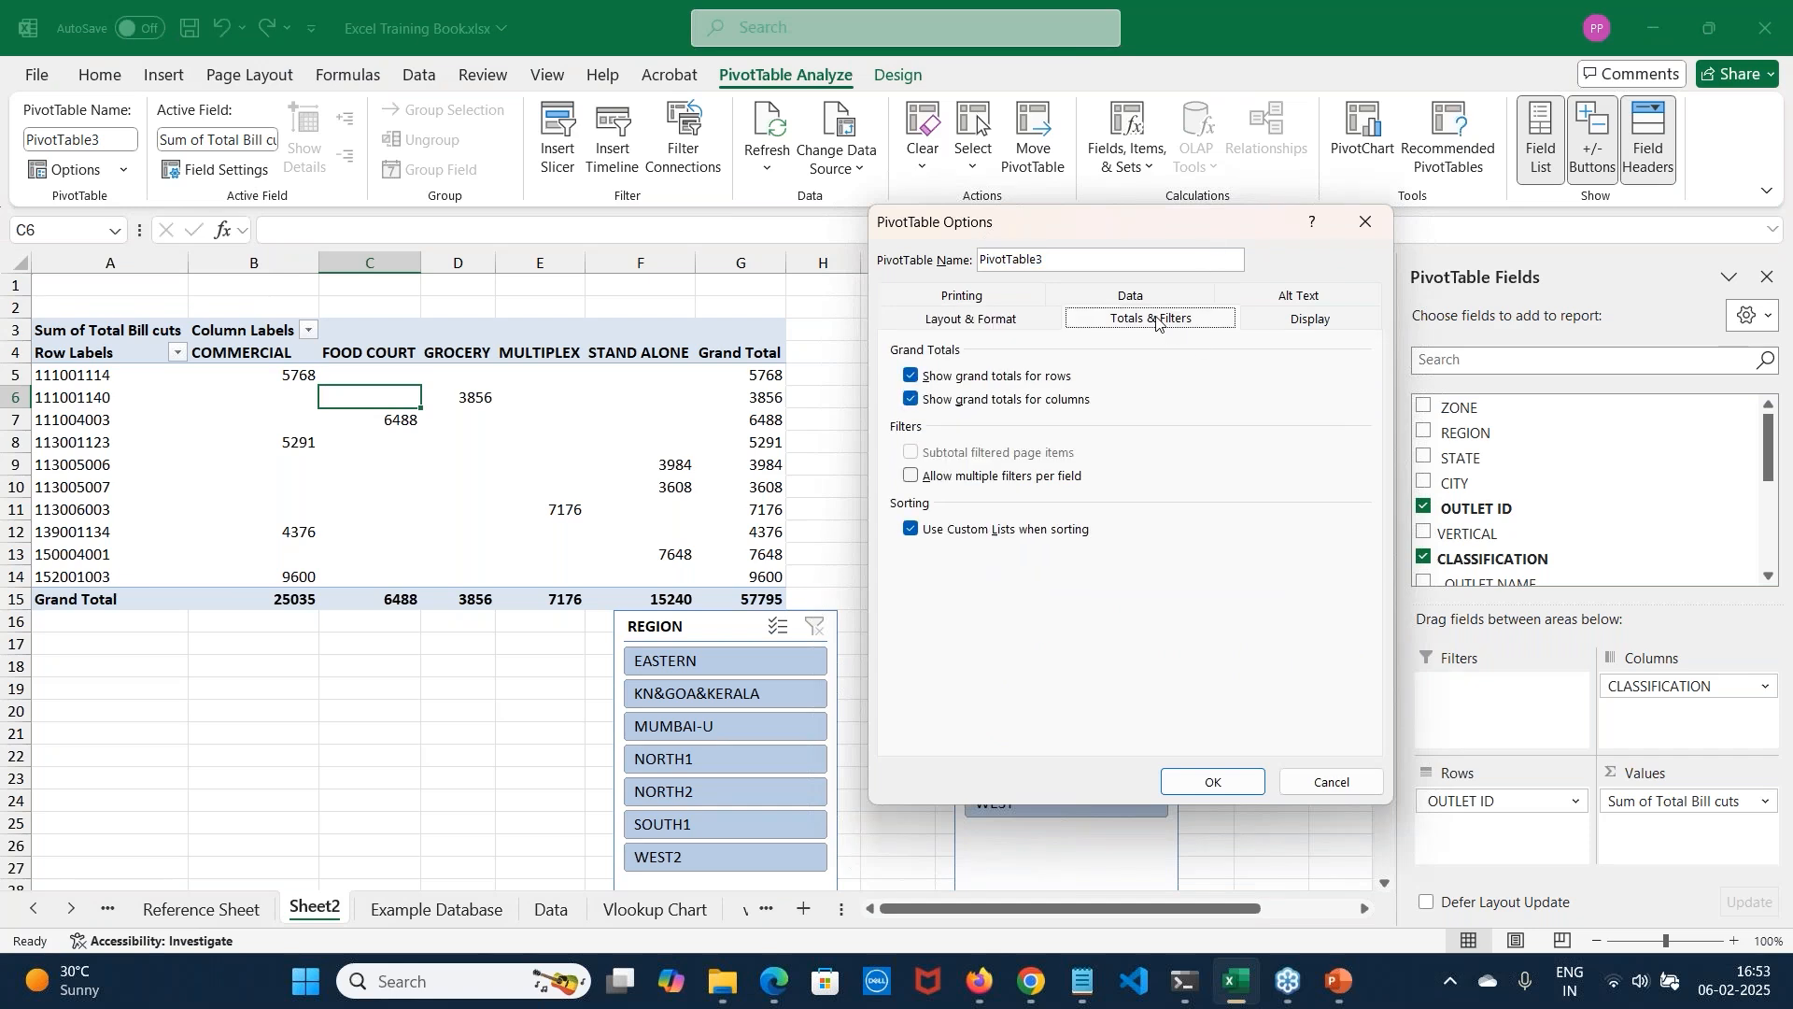
left_click(1313, 318)
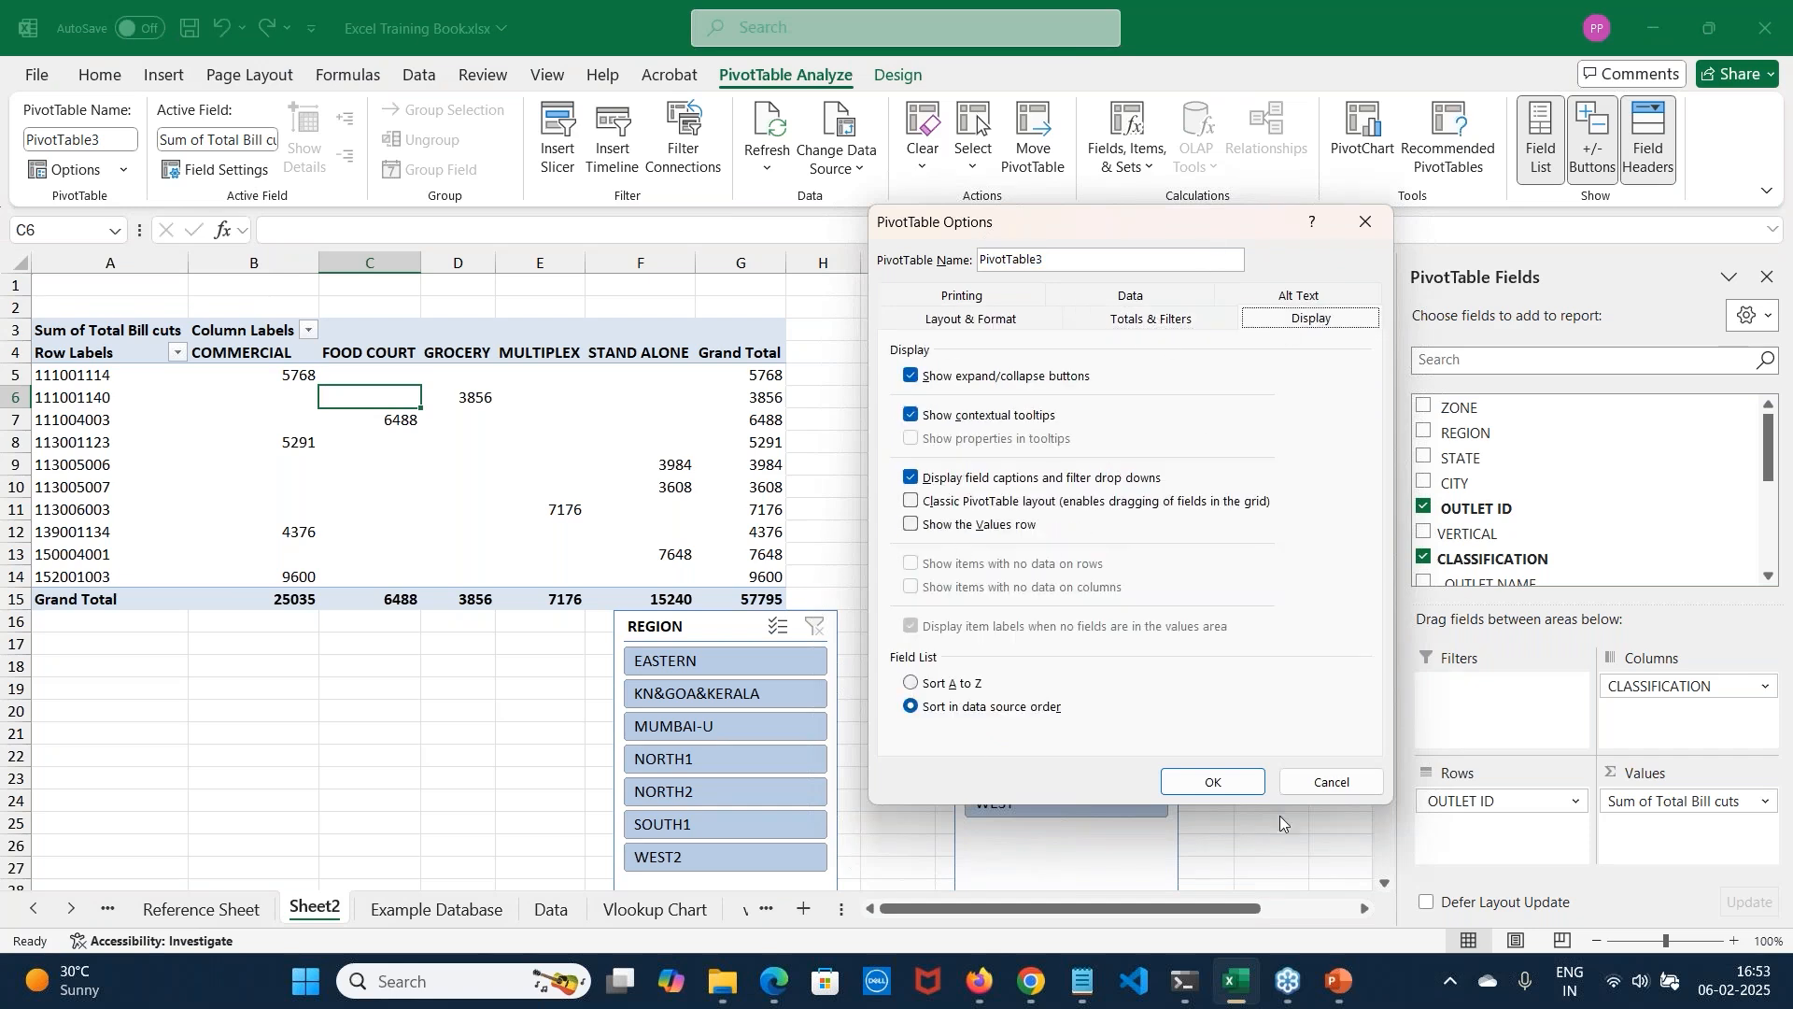
left_click(1015, 324)
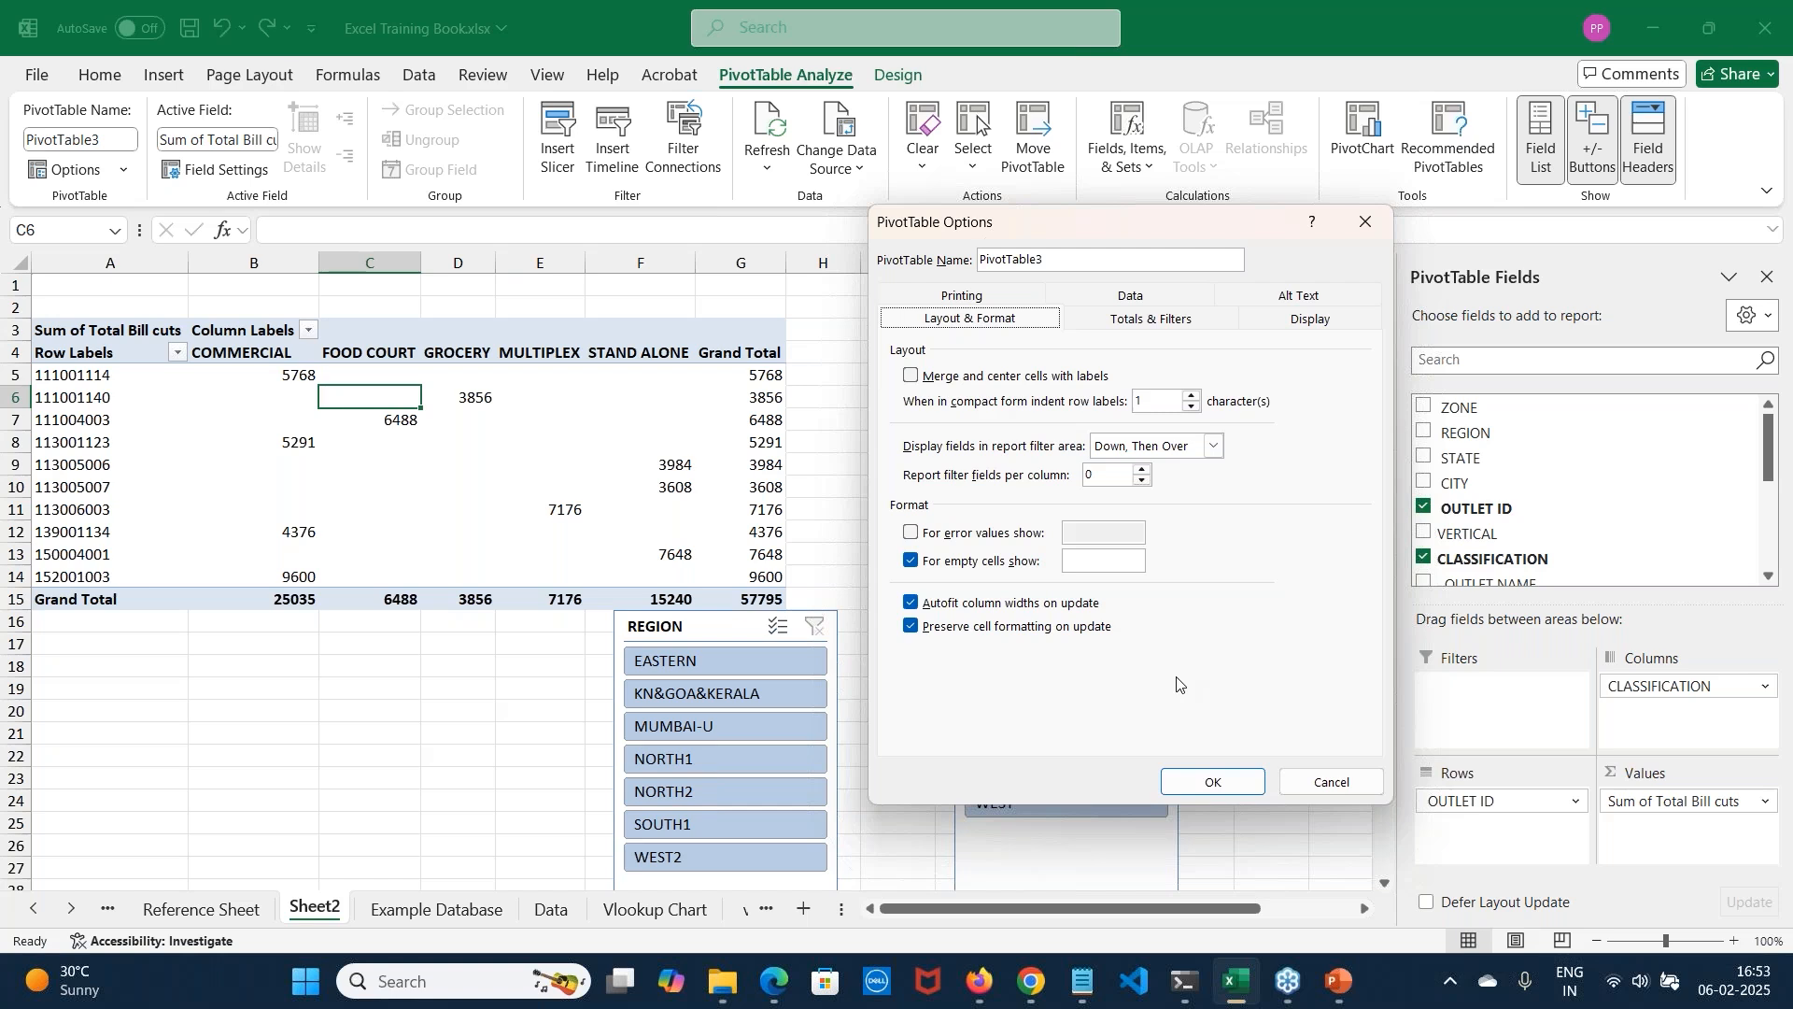
left_click(1212, 783)
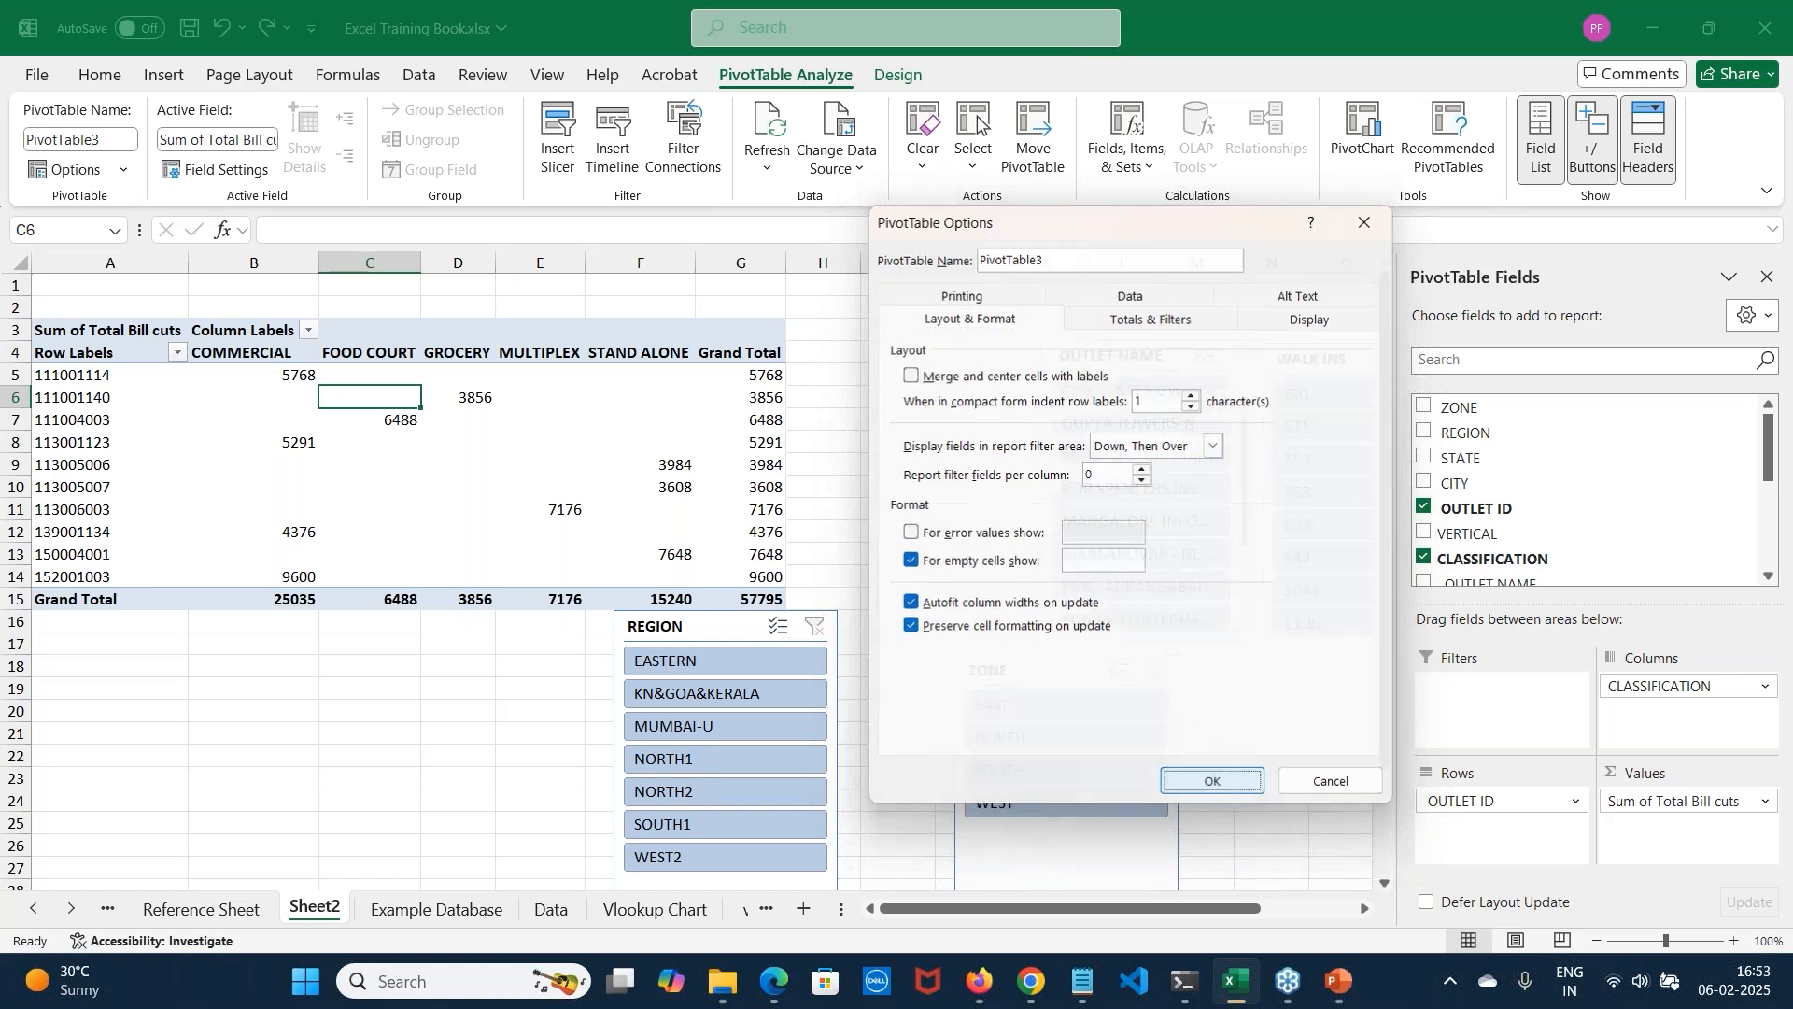
Examine the Show Values As calculations available for the Total Bill cuts value field
left_click(205, 171)
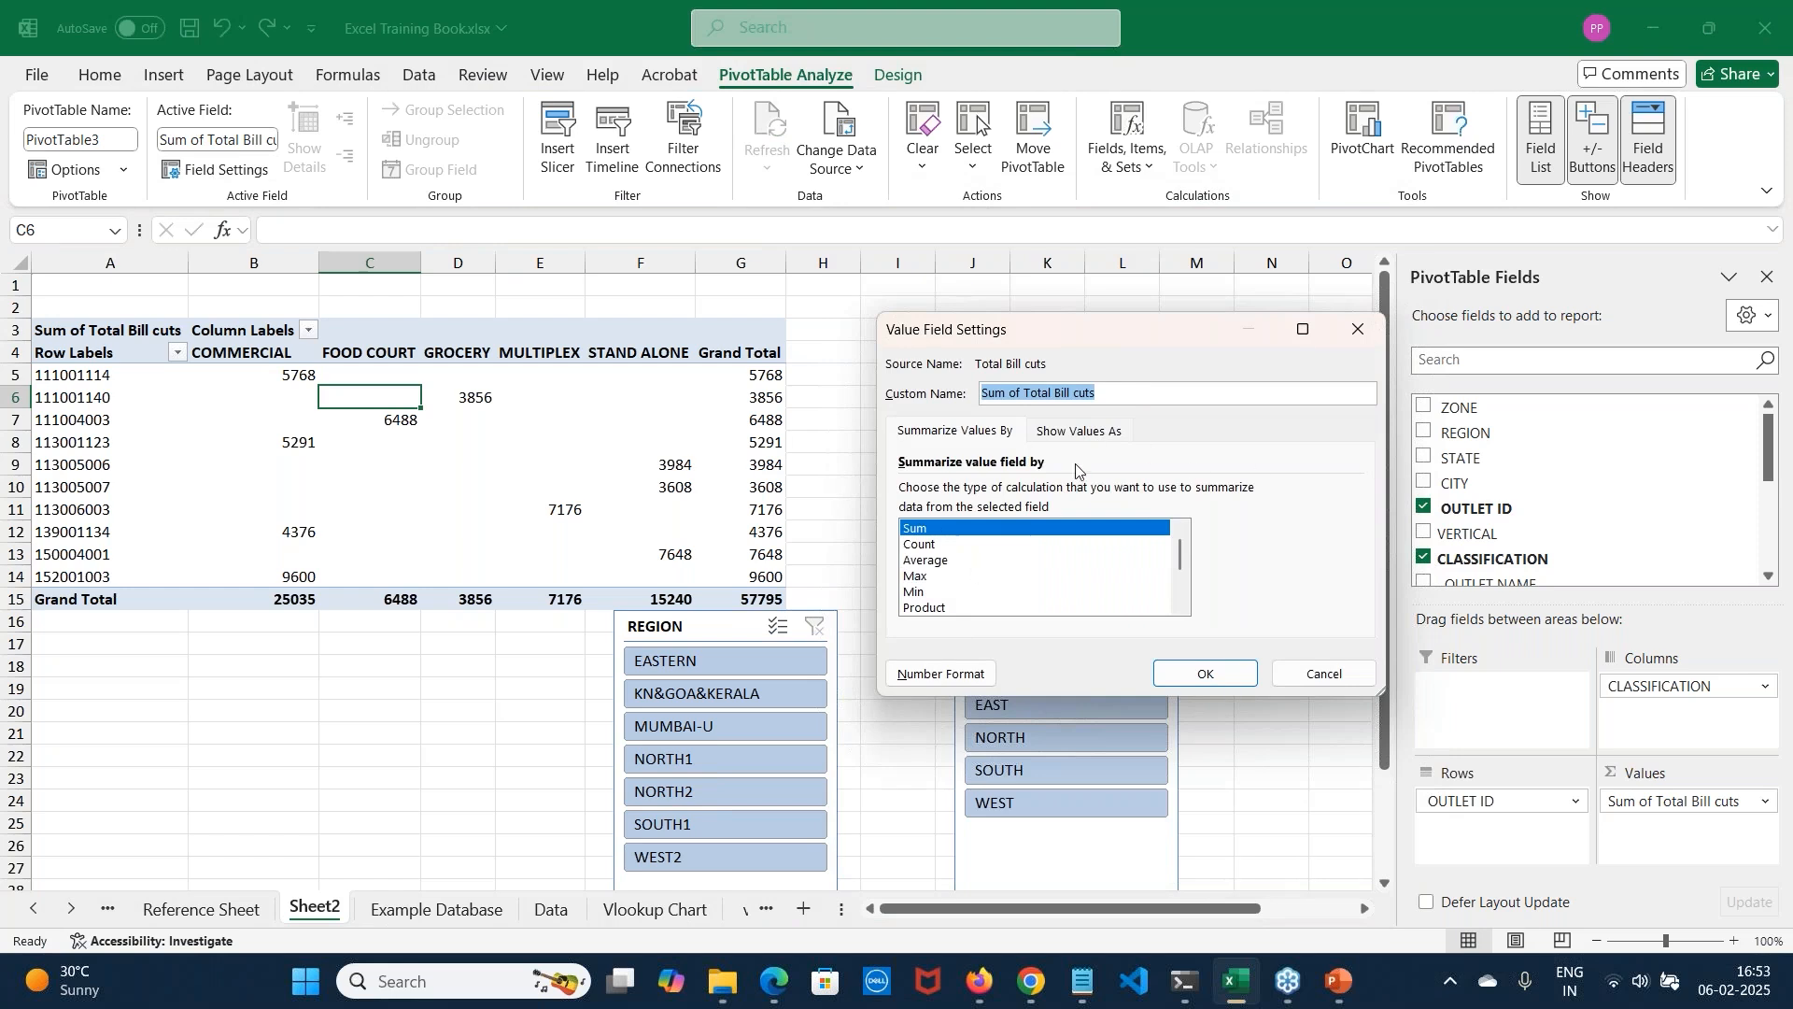
left_click(1081, 435)
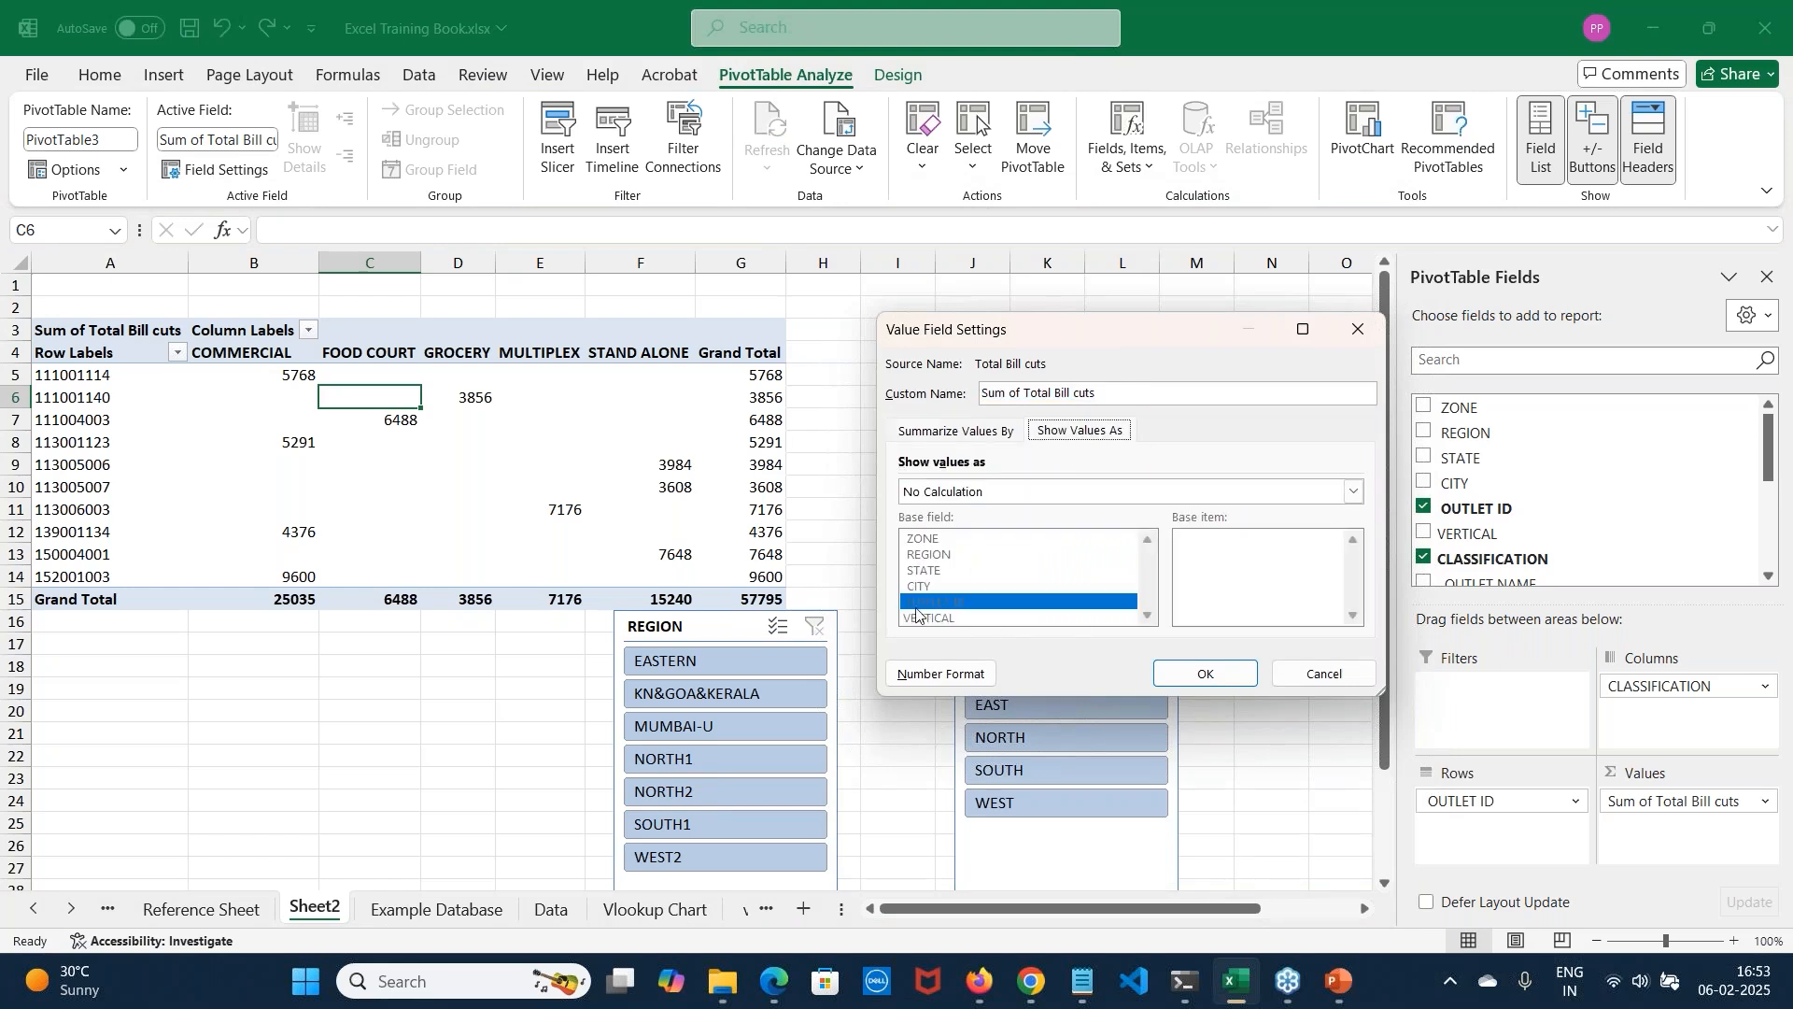
left_click(1356, 495)
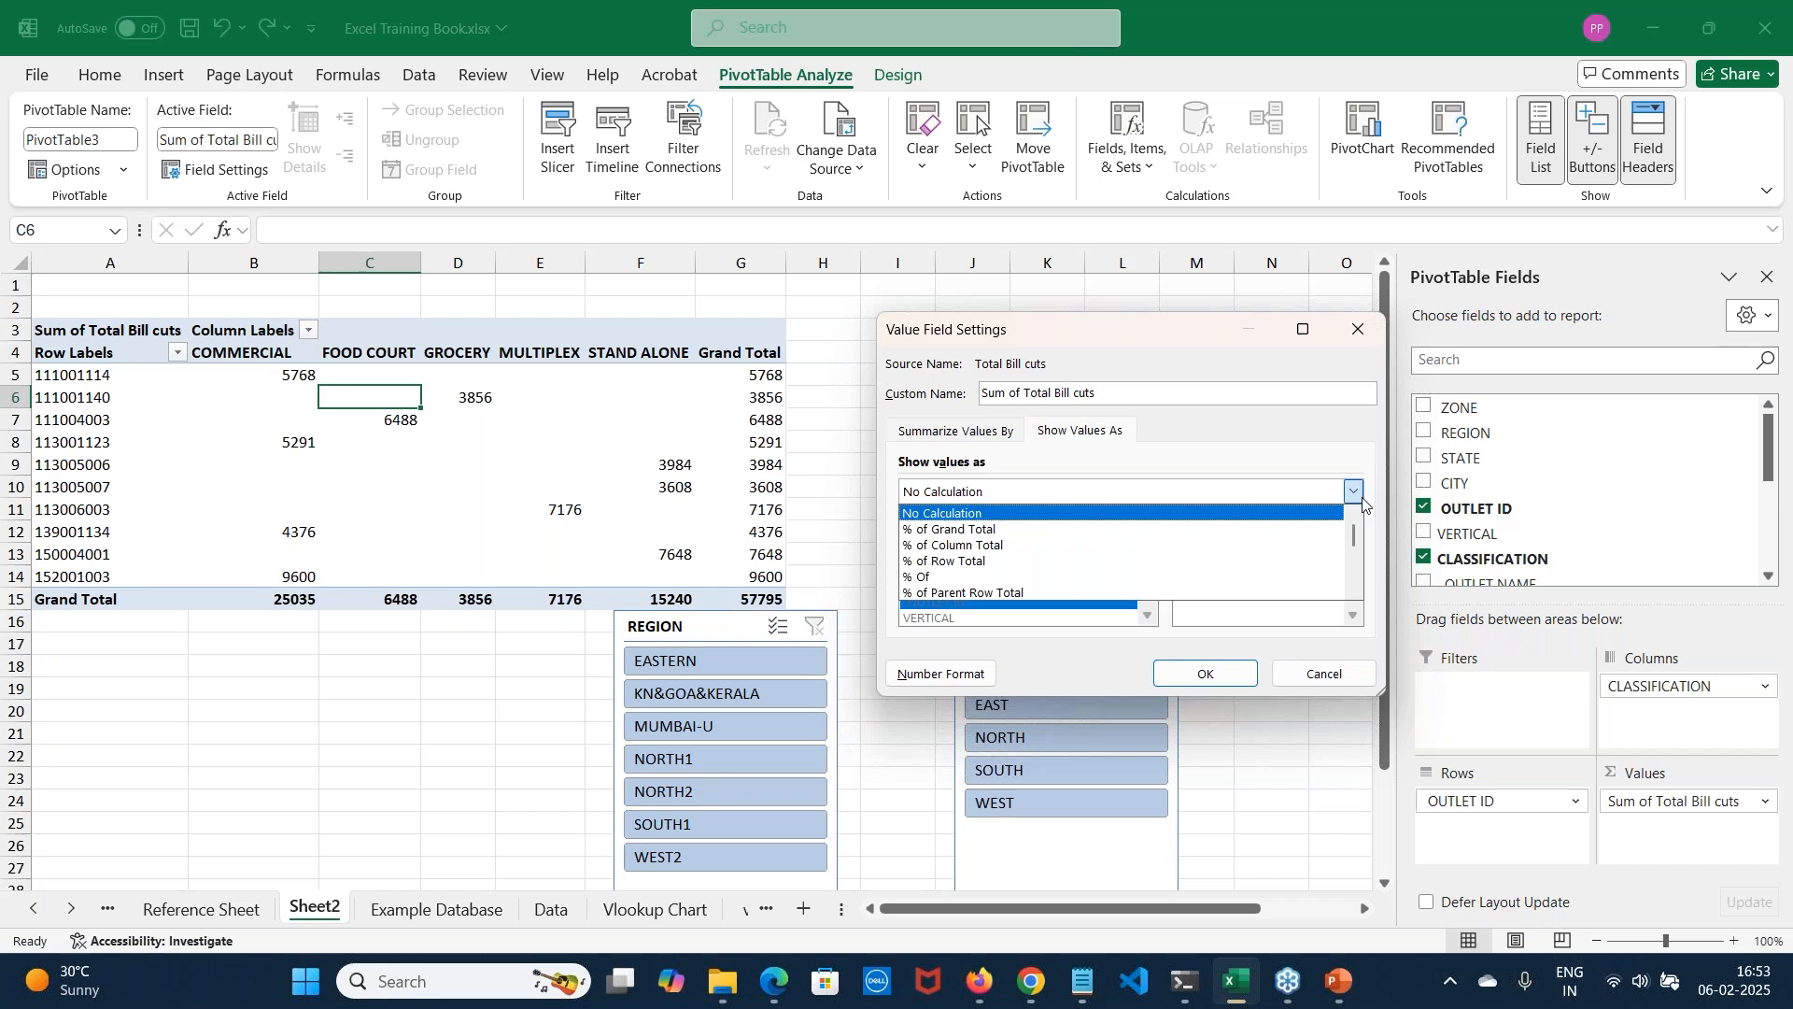
left_click(1356, 493)
left_click(1356, 493)
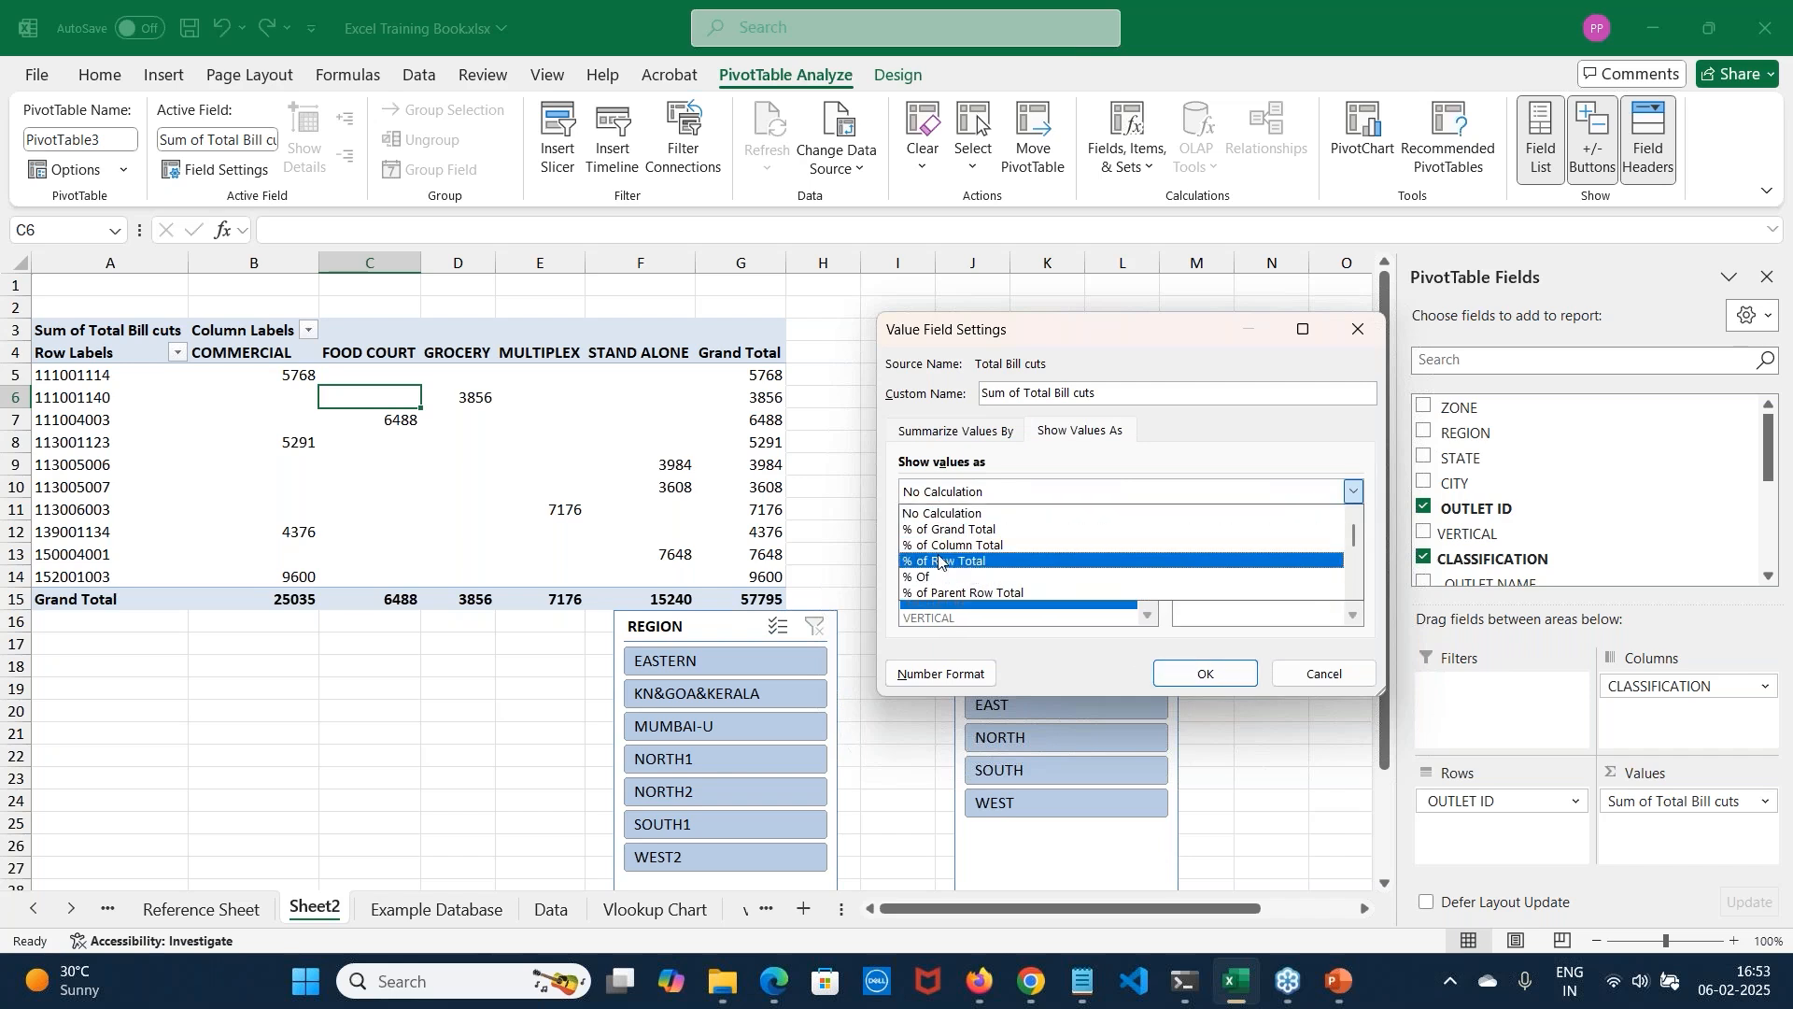
Compare the Currency and Percentage number formats for Total Bill cuts, and keep Number with 0 decimal places
left_click(942, 681)
left_click(943, 681)
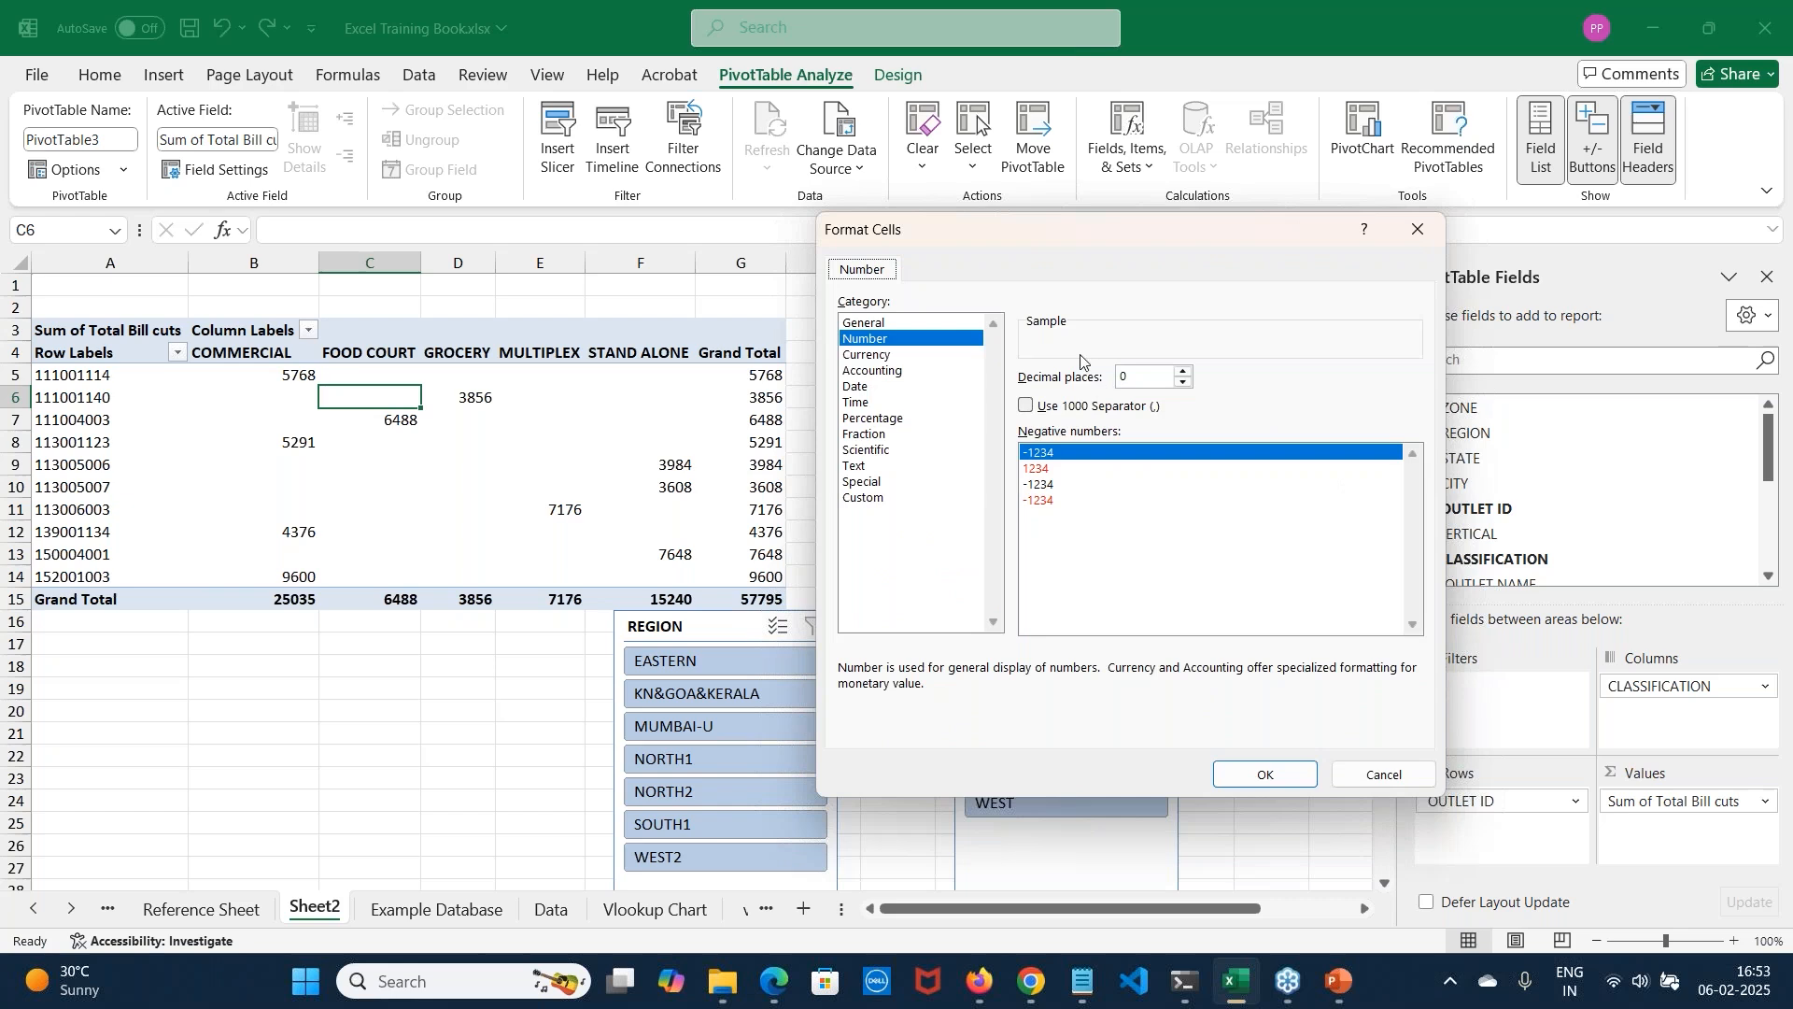
left_click(861, 356)
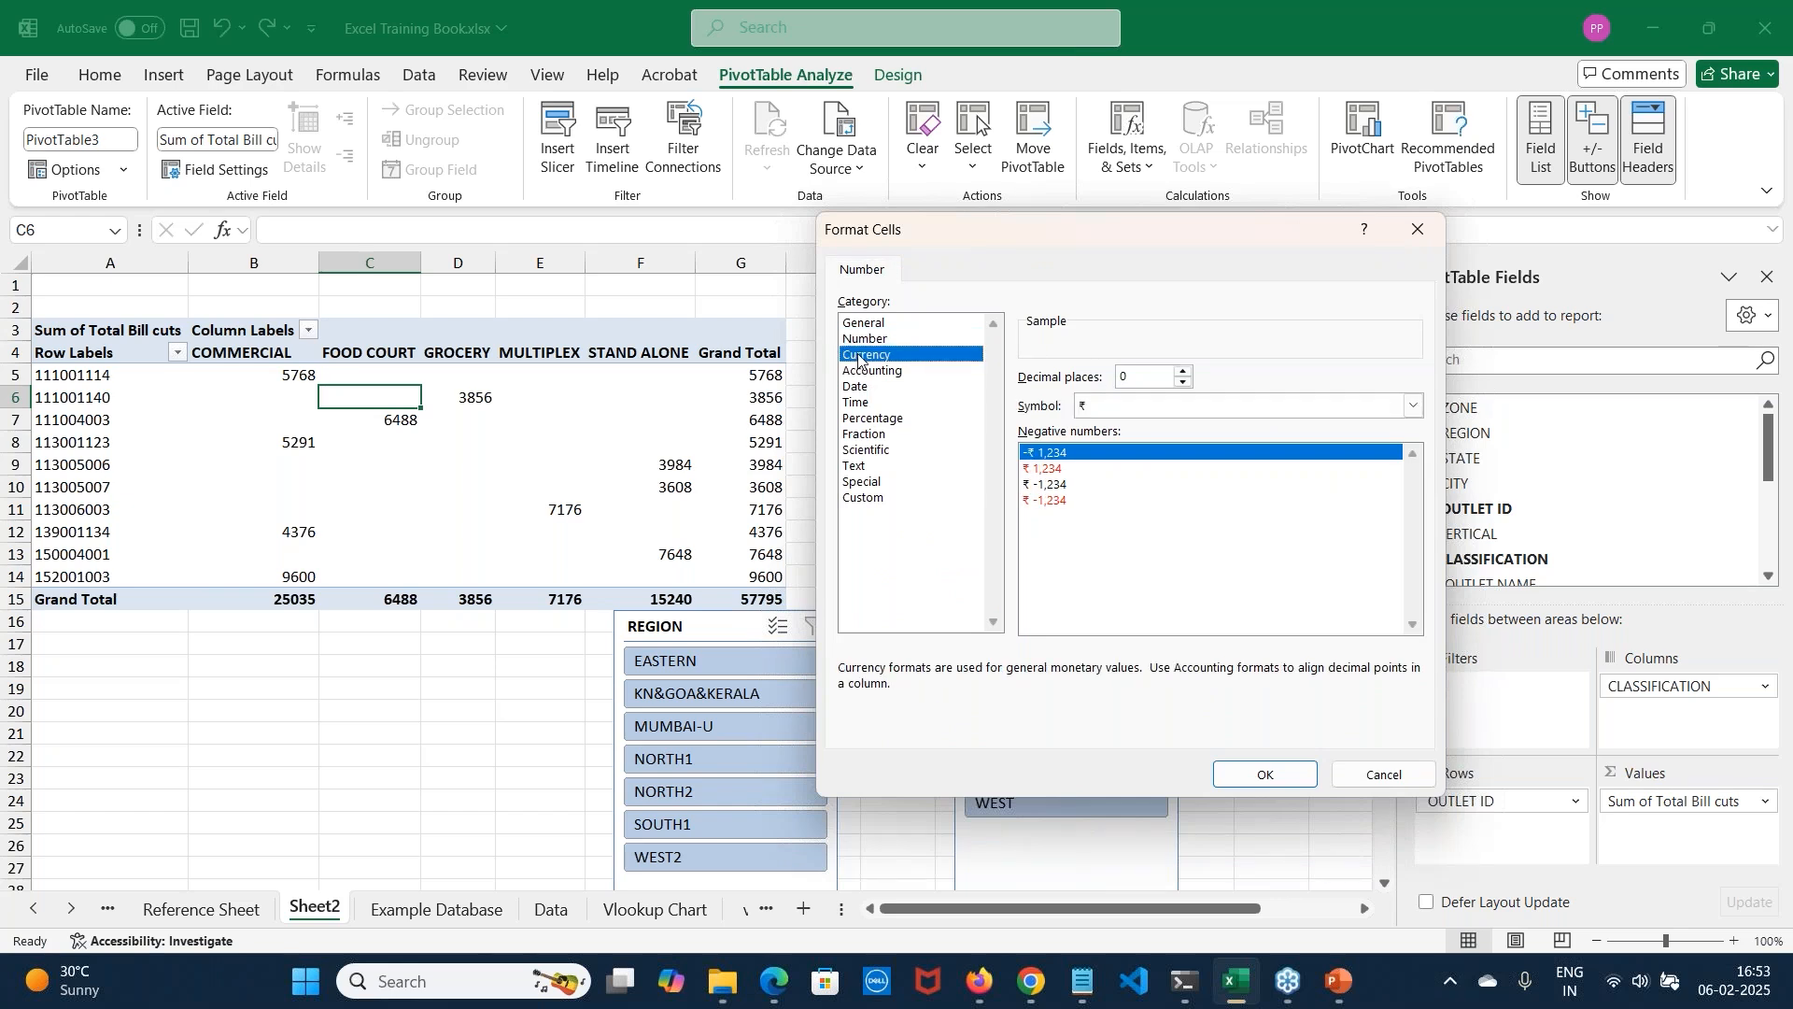
left_click(869, 419)
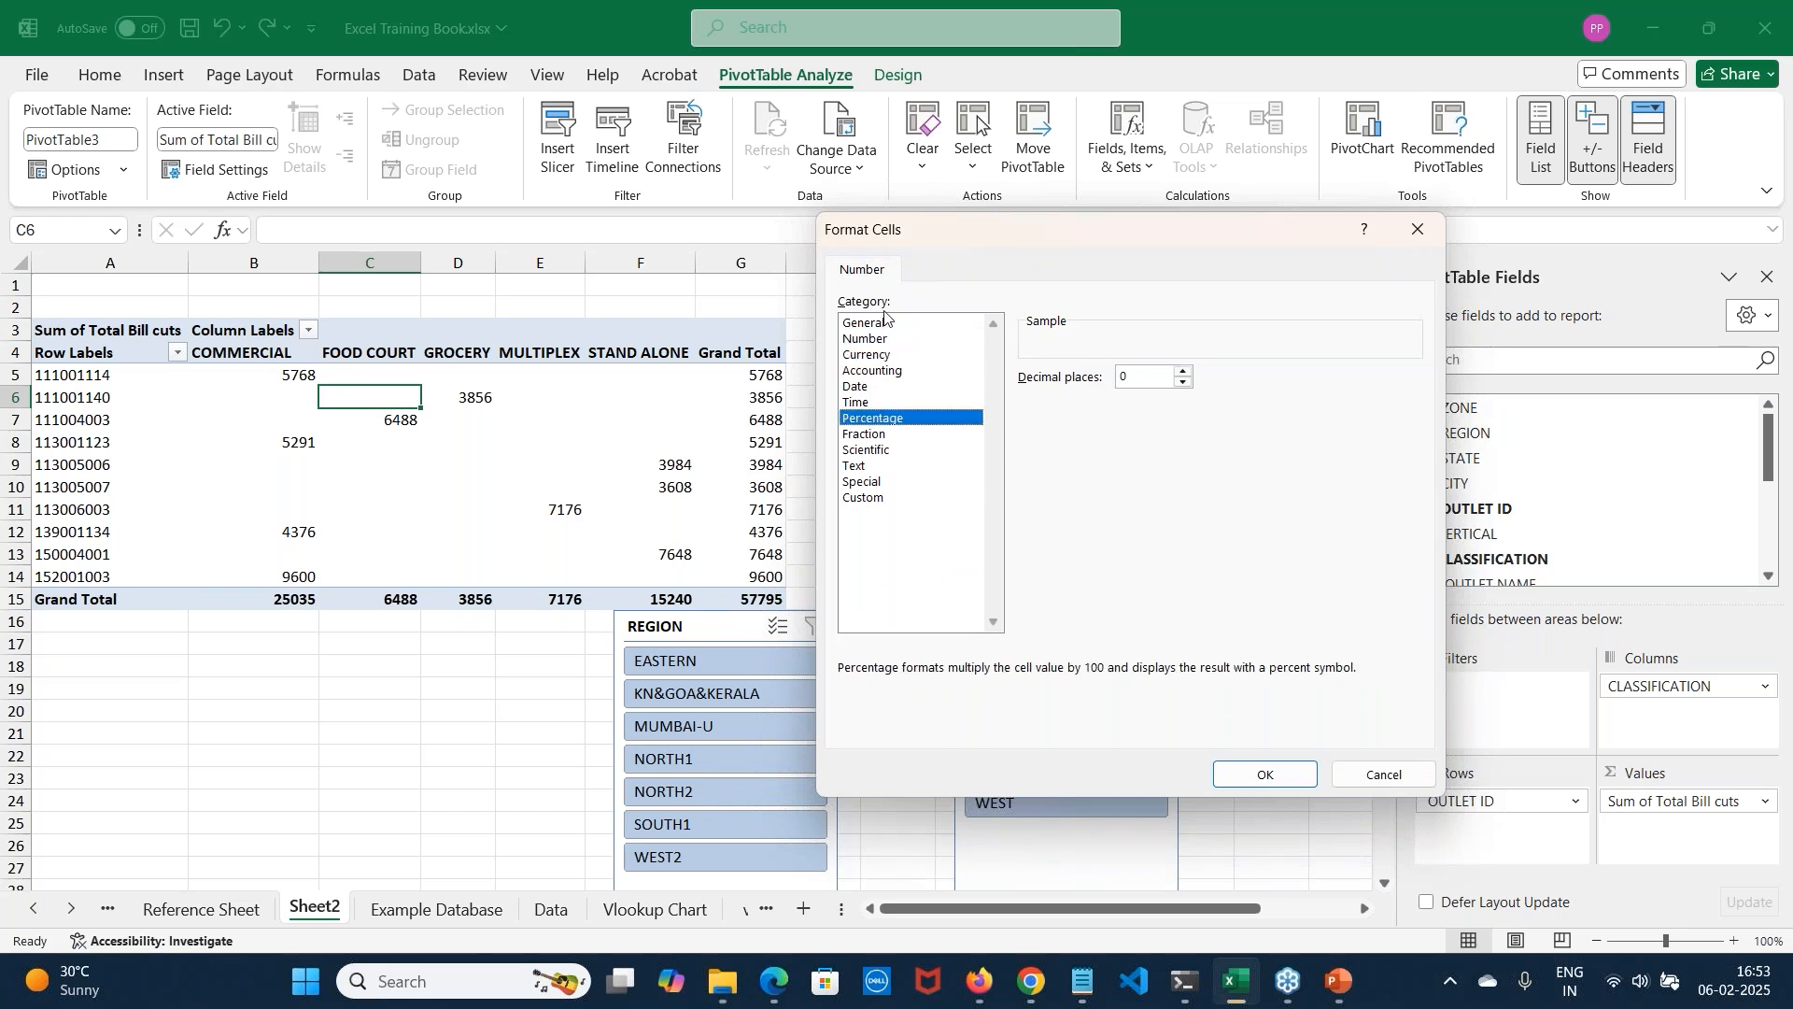
left_click(882, 340)
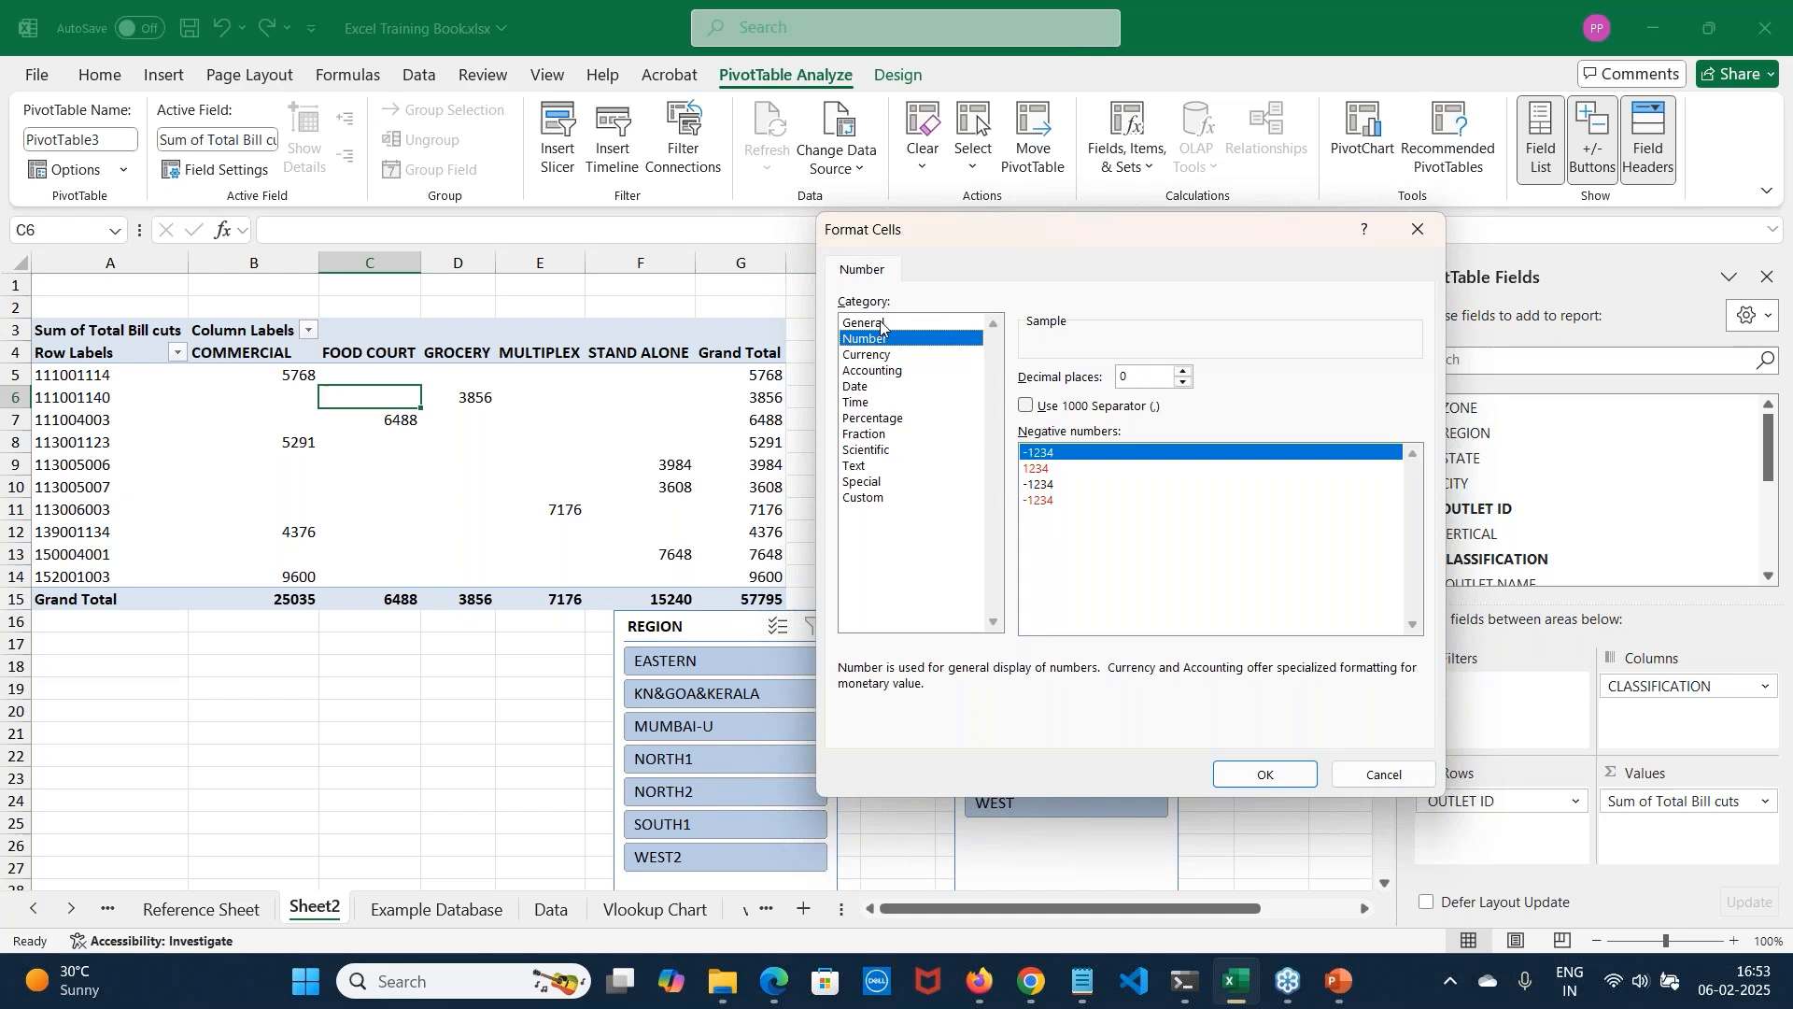
left_click(1275, 777)
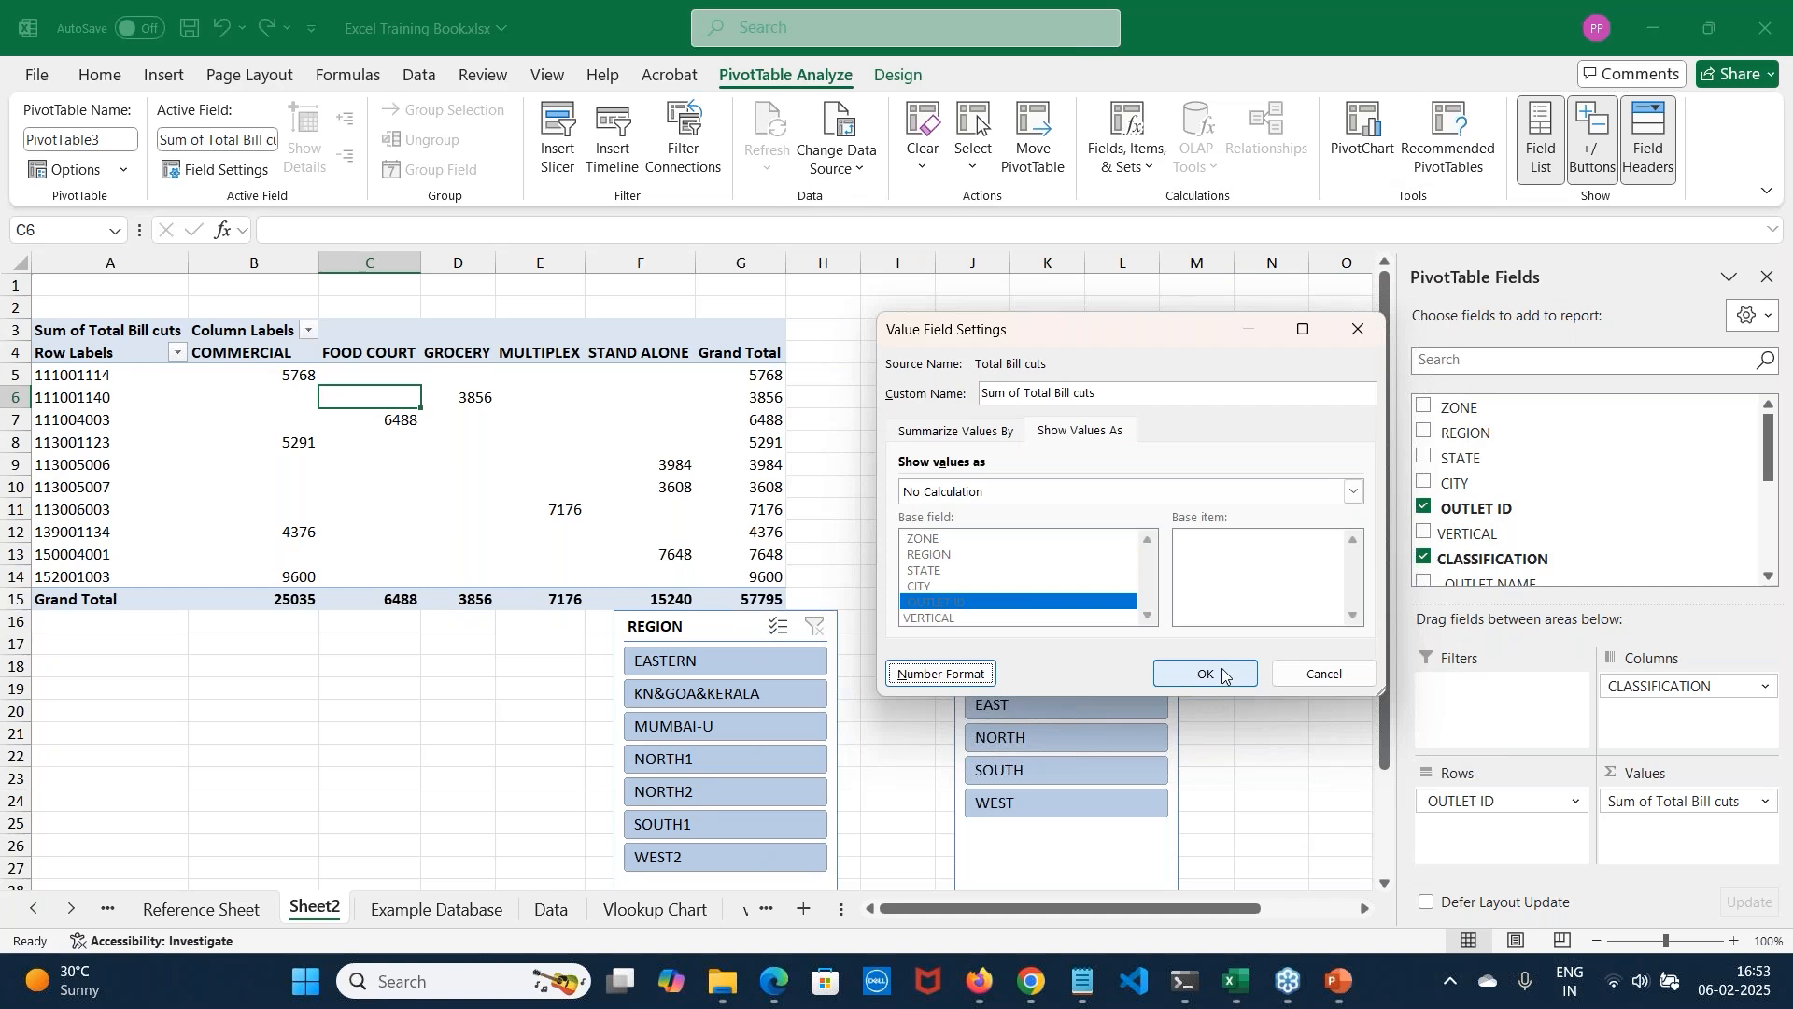
left_click(1223, 675)
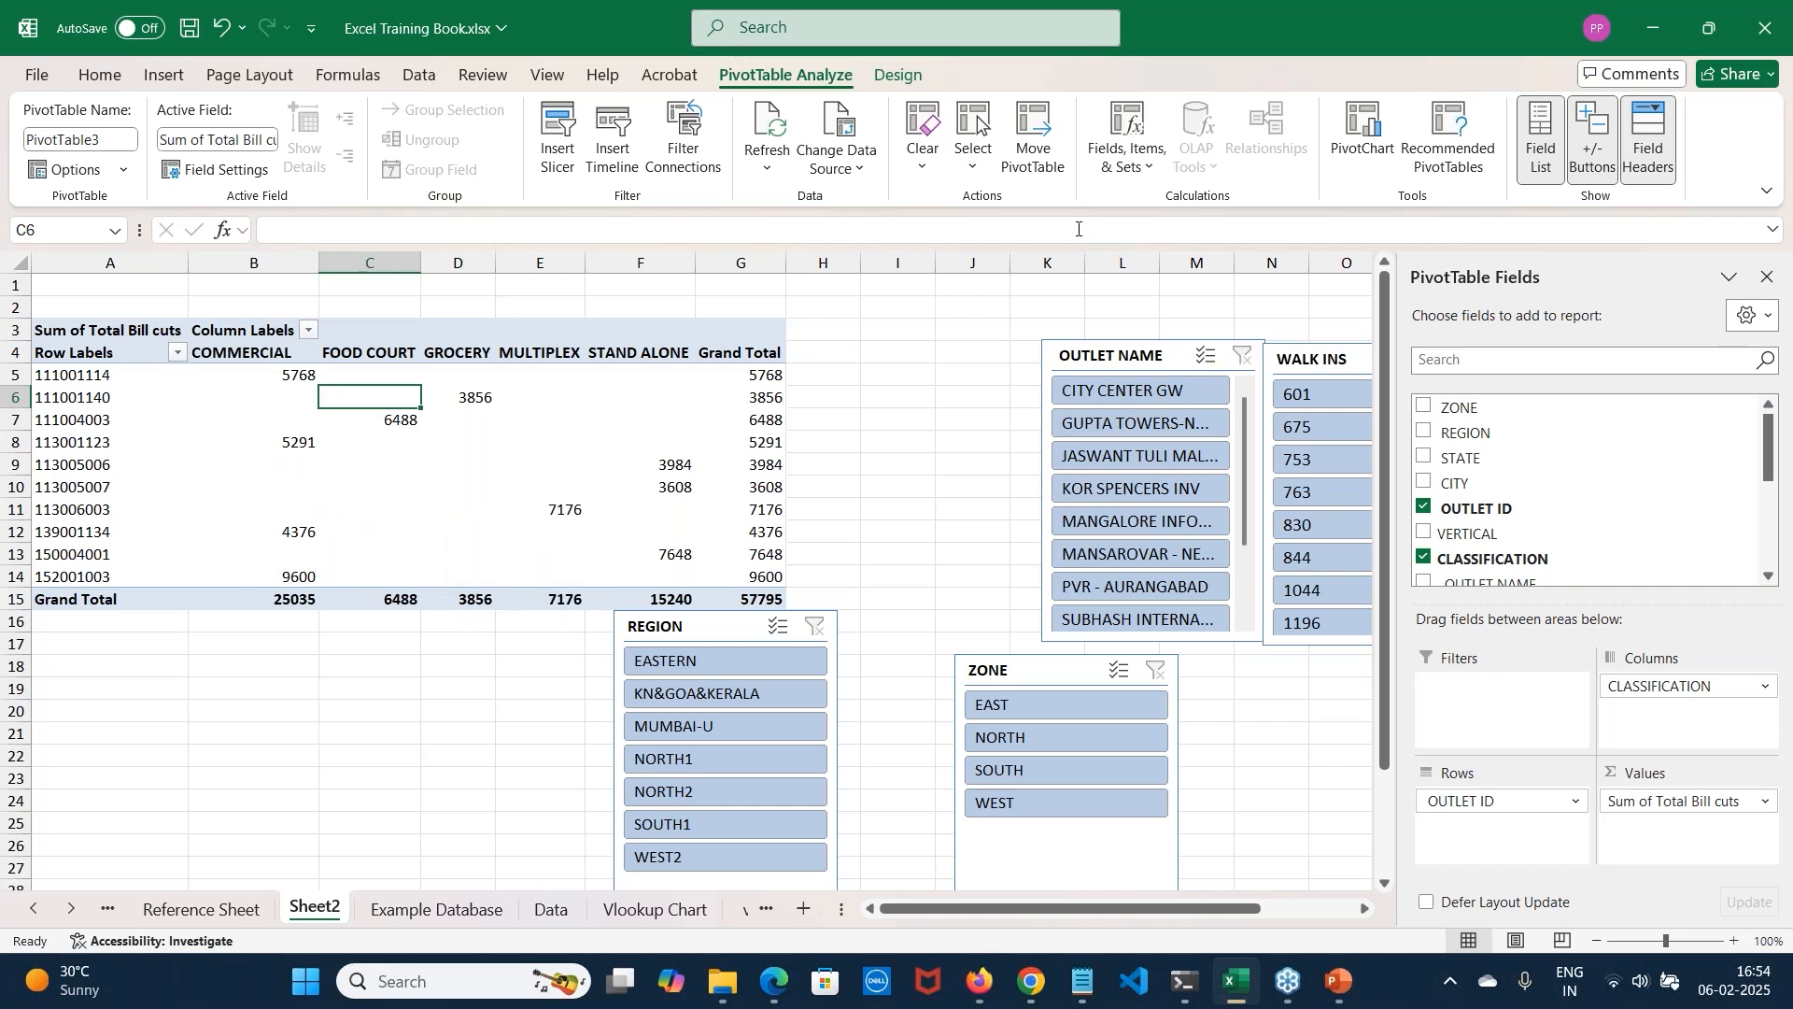
Insert a calculated field into the PivotTable with the formula =sum('no of days worked')
left_click(1131, 164)
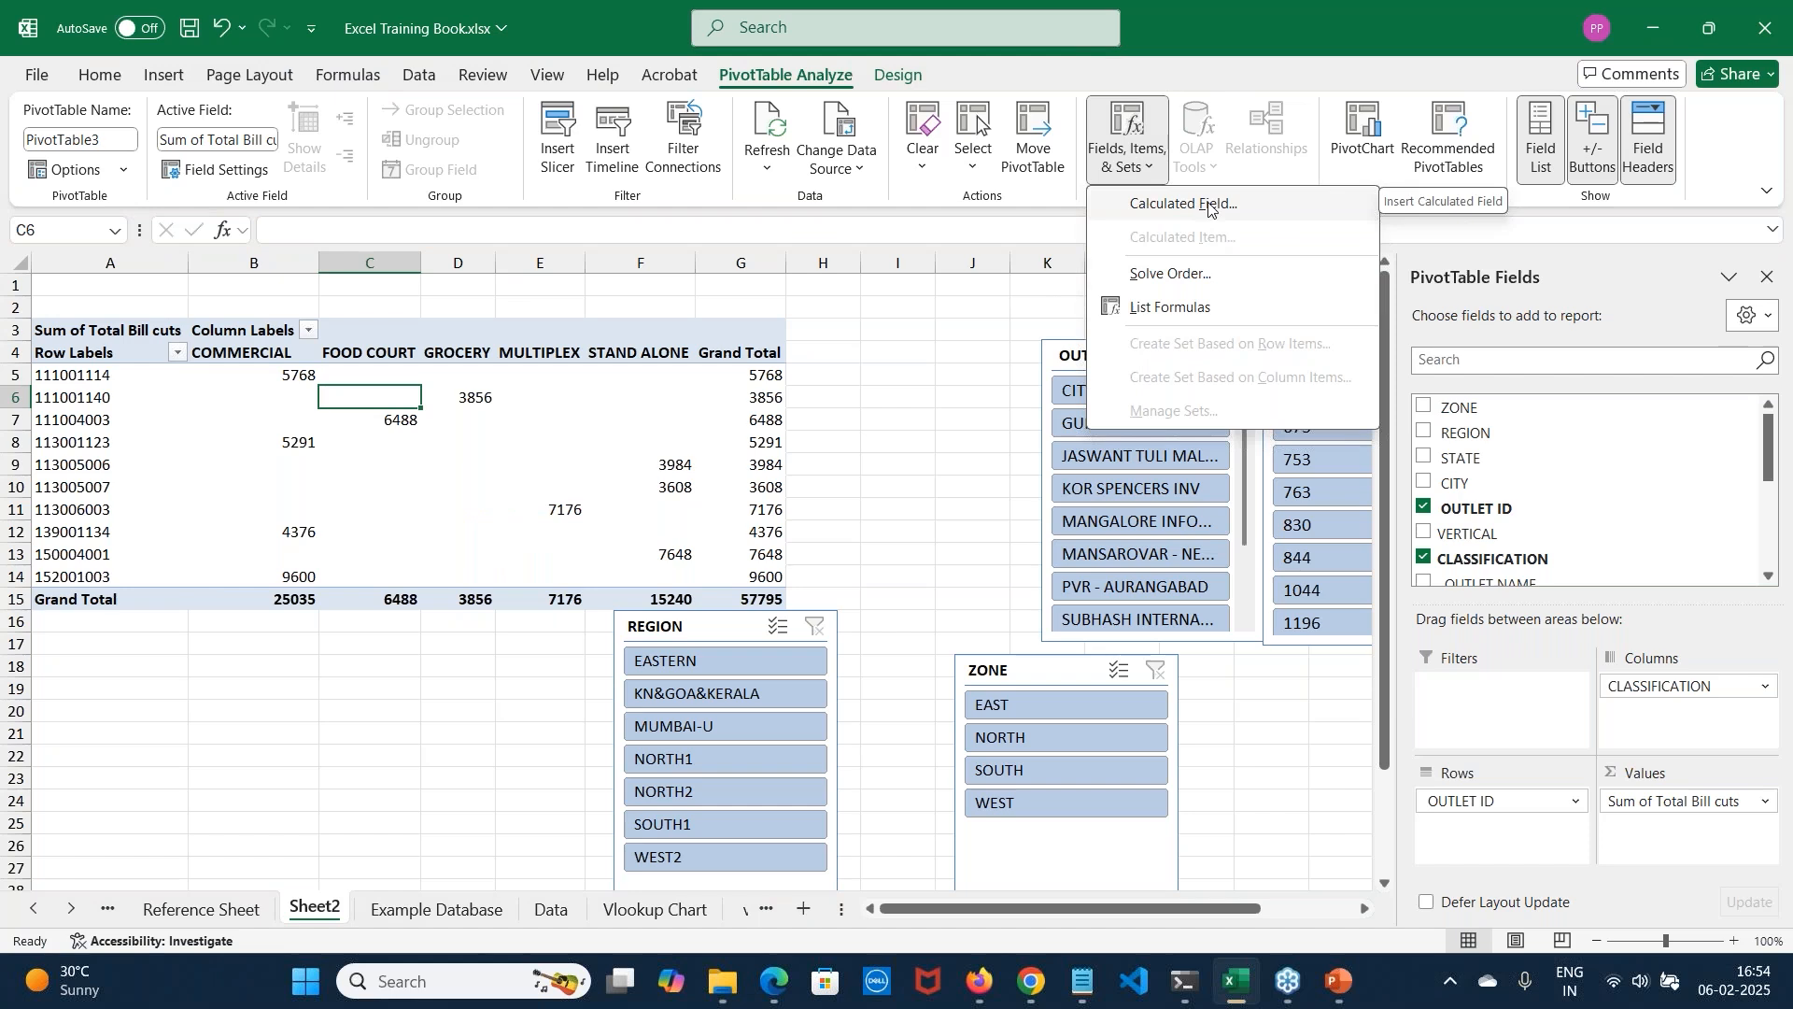
left_click(944, 417)
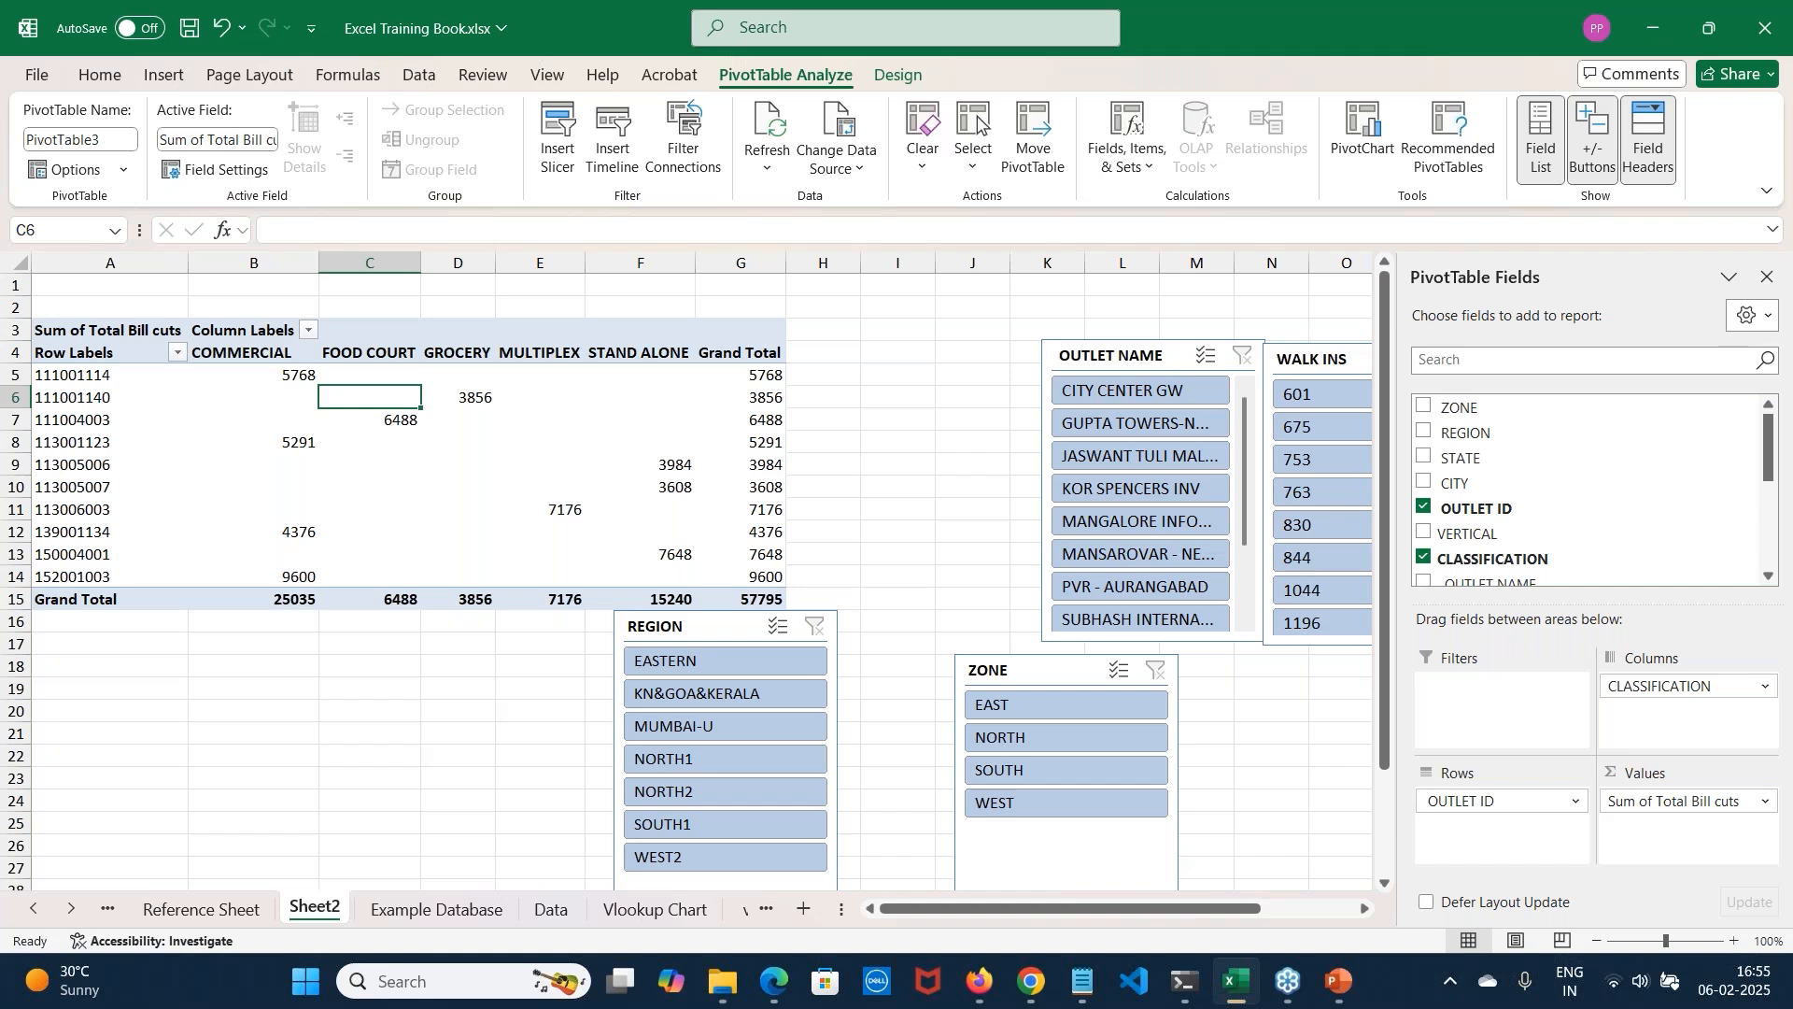
left_click(1130, 150)
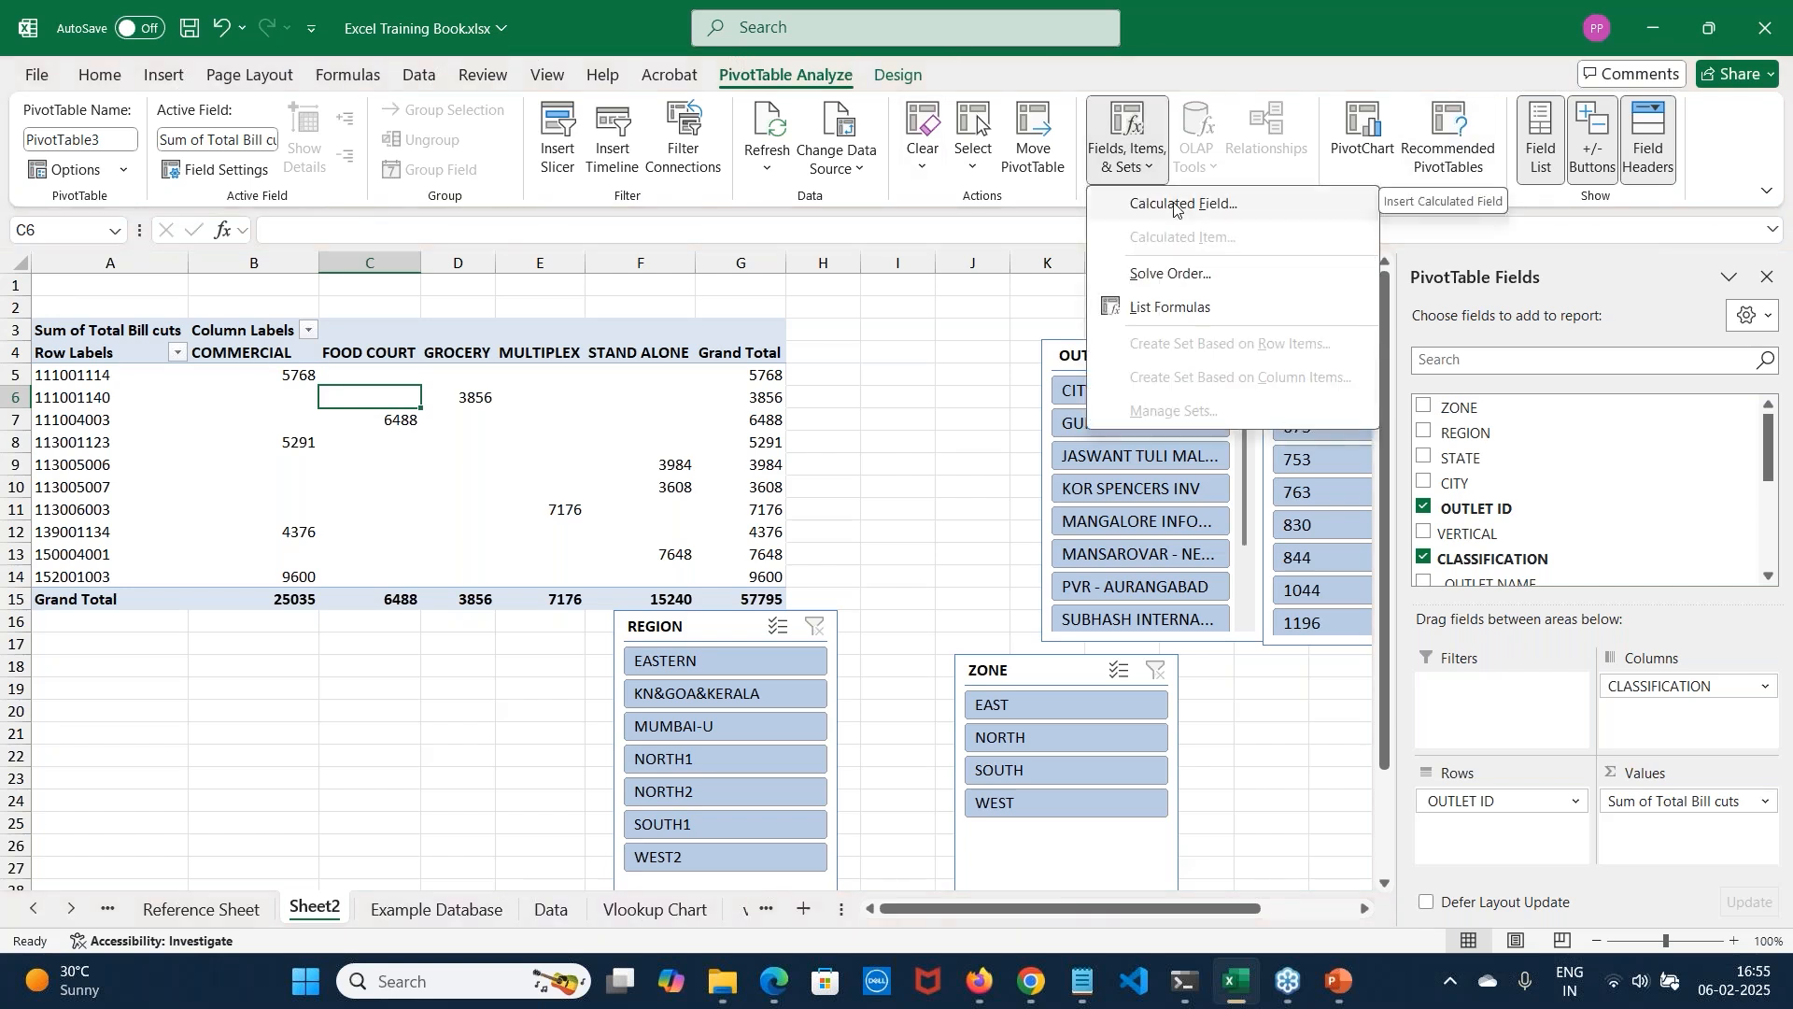
left_click(1175, 207)
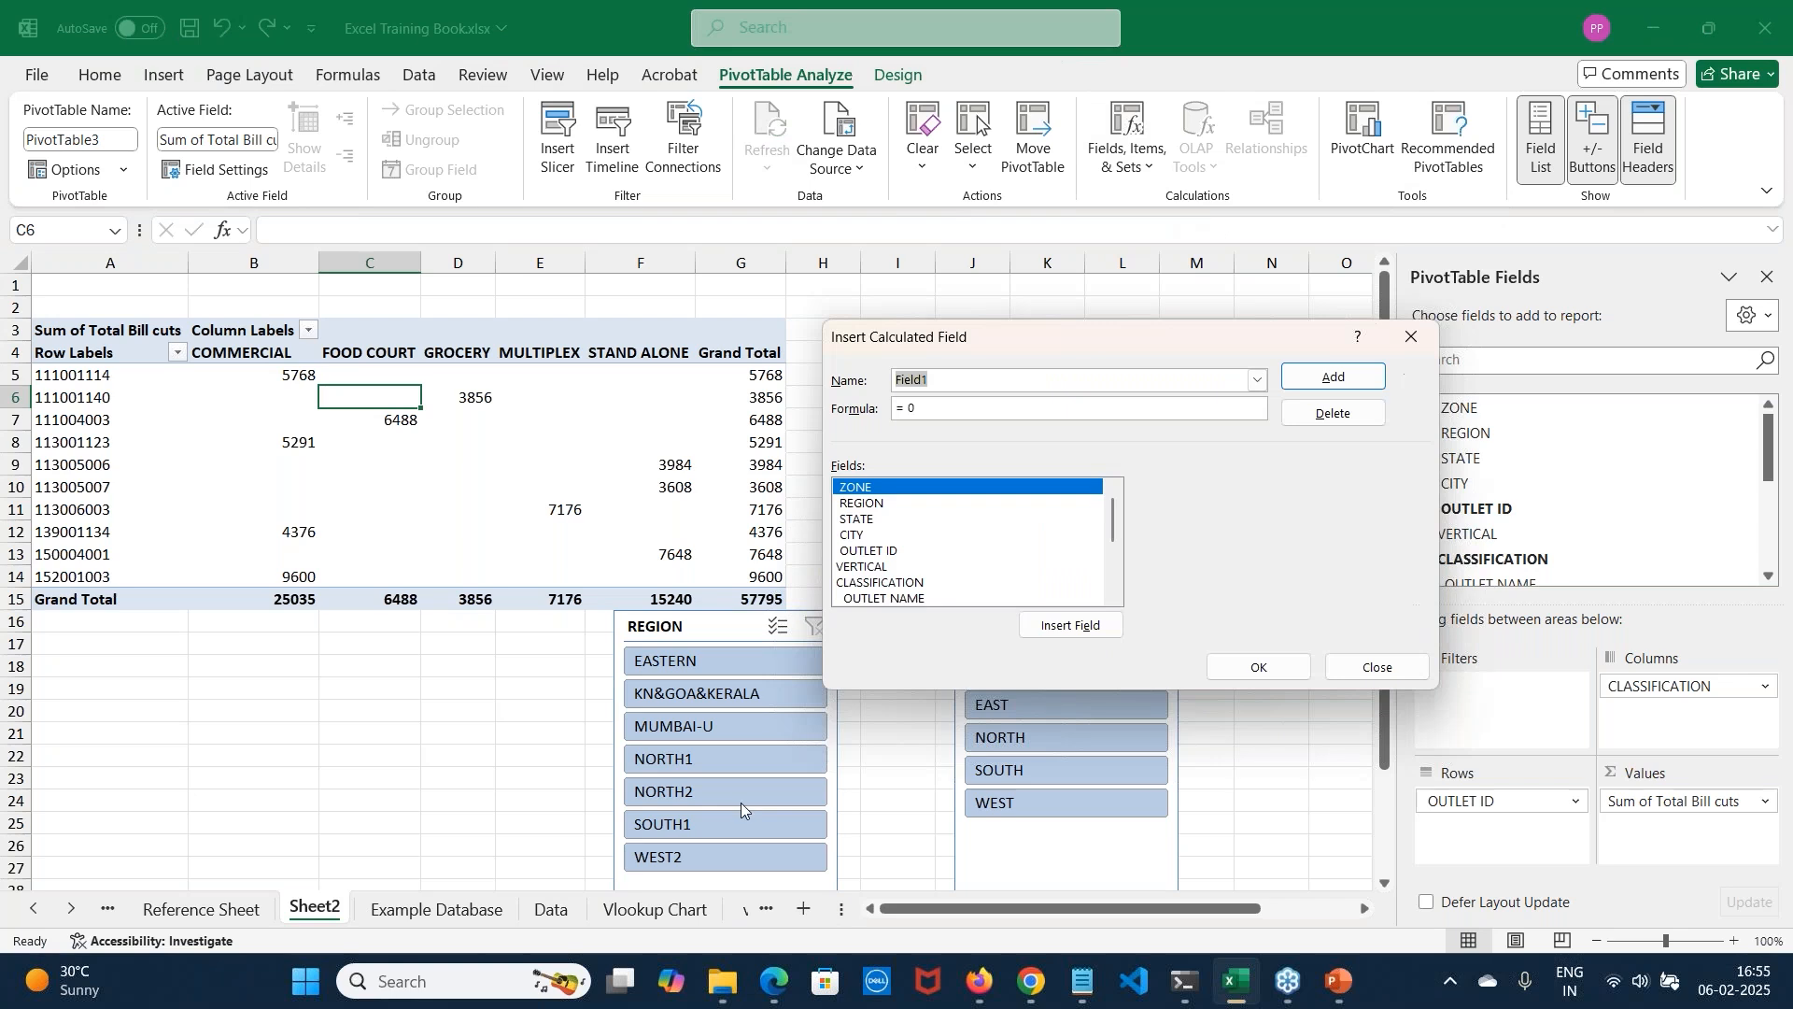
scroll(932, 525, "down", 1)
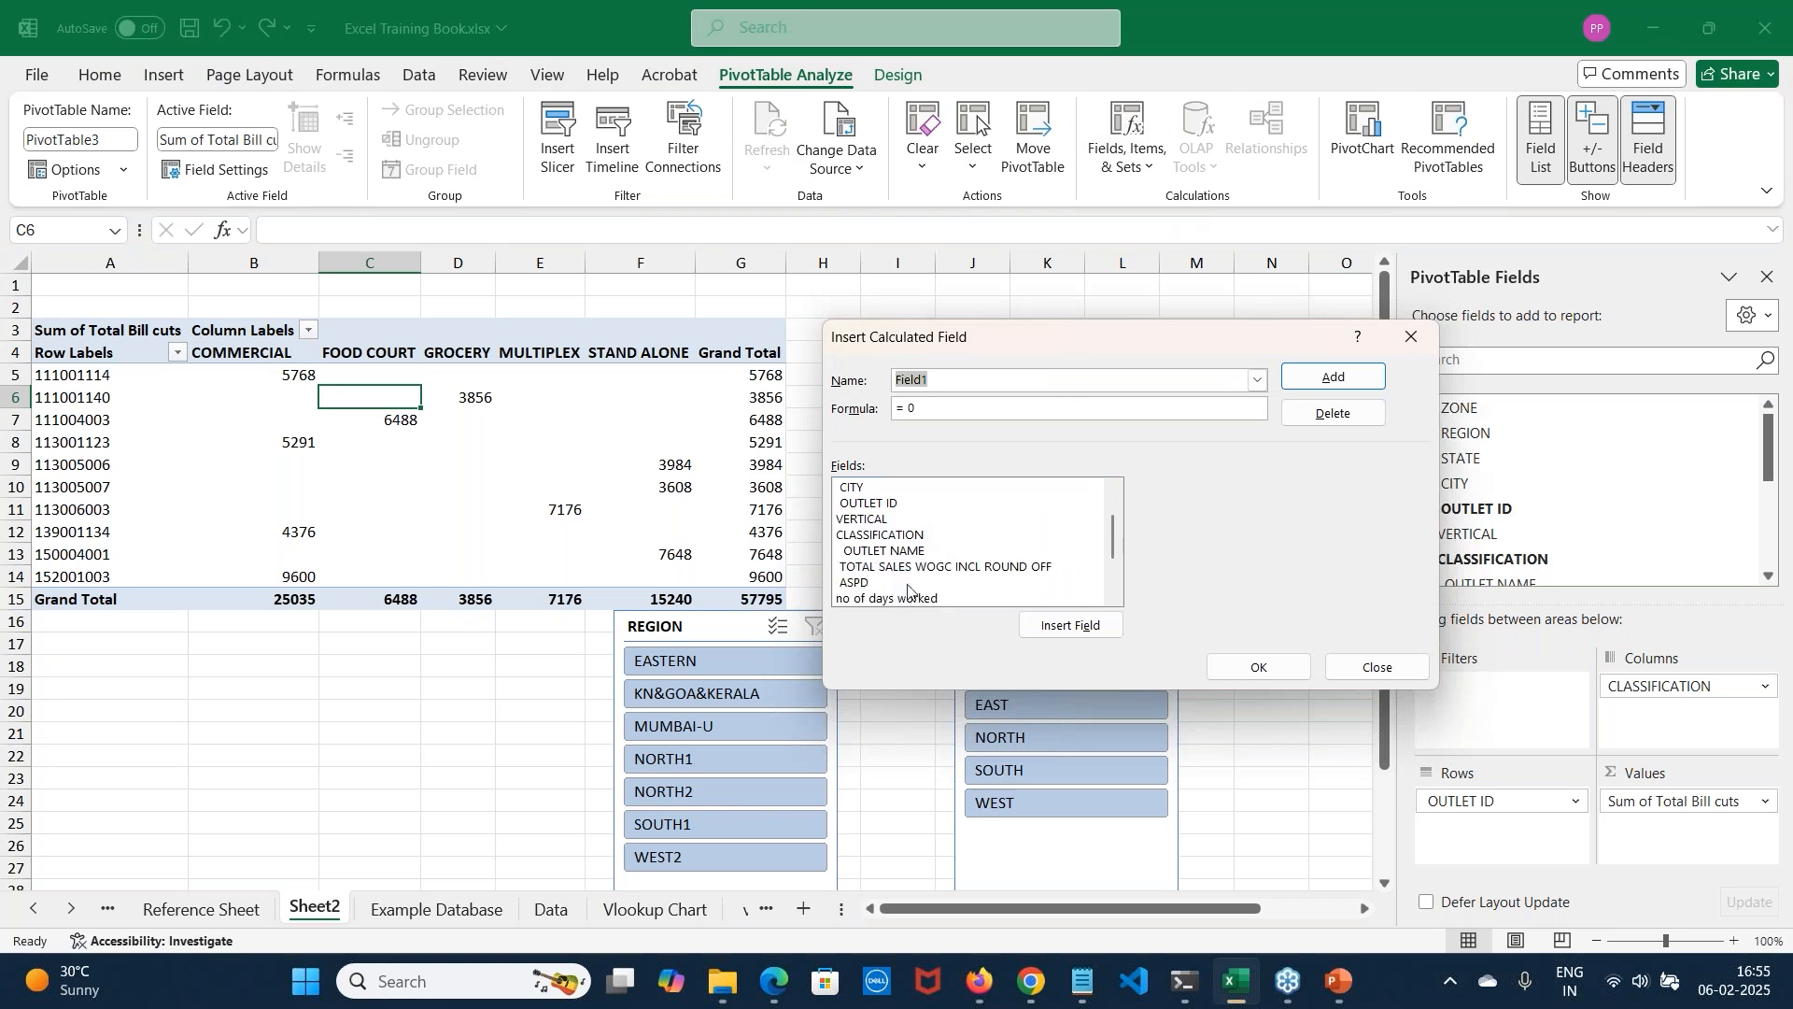
left_click(941, 411)
key("BackSpace")
key("BackSpace")
type("sum()")
key("BackSpace")
key("BackSpace")
key("BackSpace")
key("BackSpace")
key("BackSpace")
type("sum(")
scroll(942, 566, "down", 1)
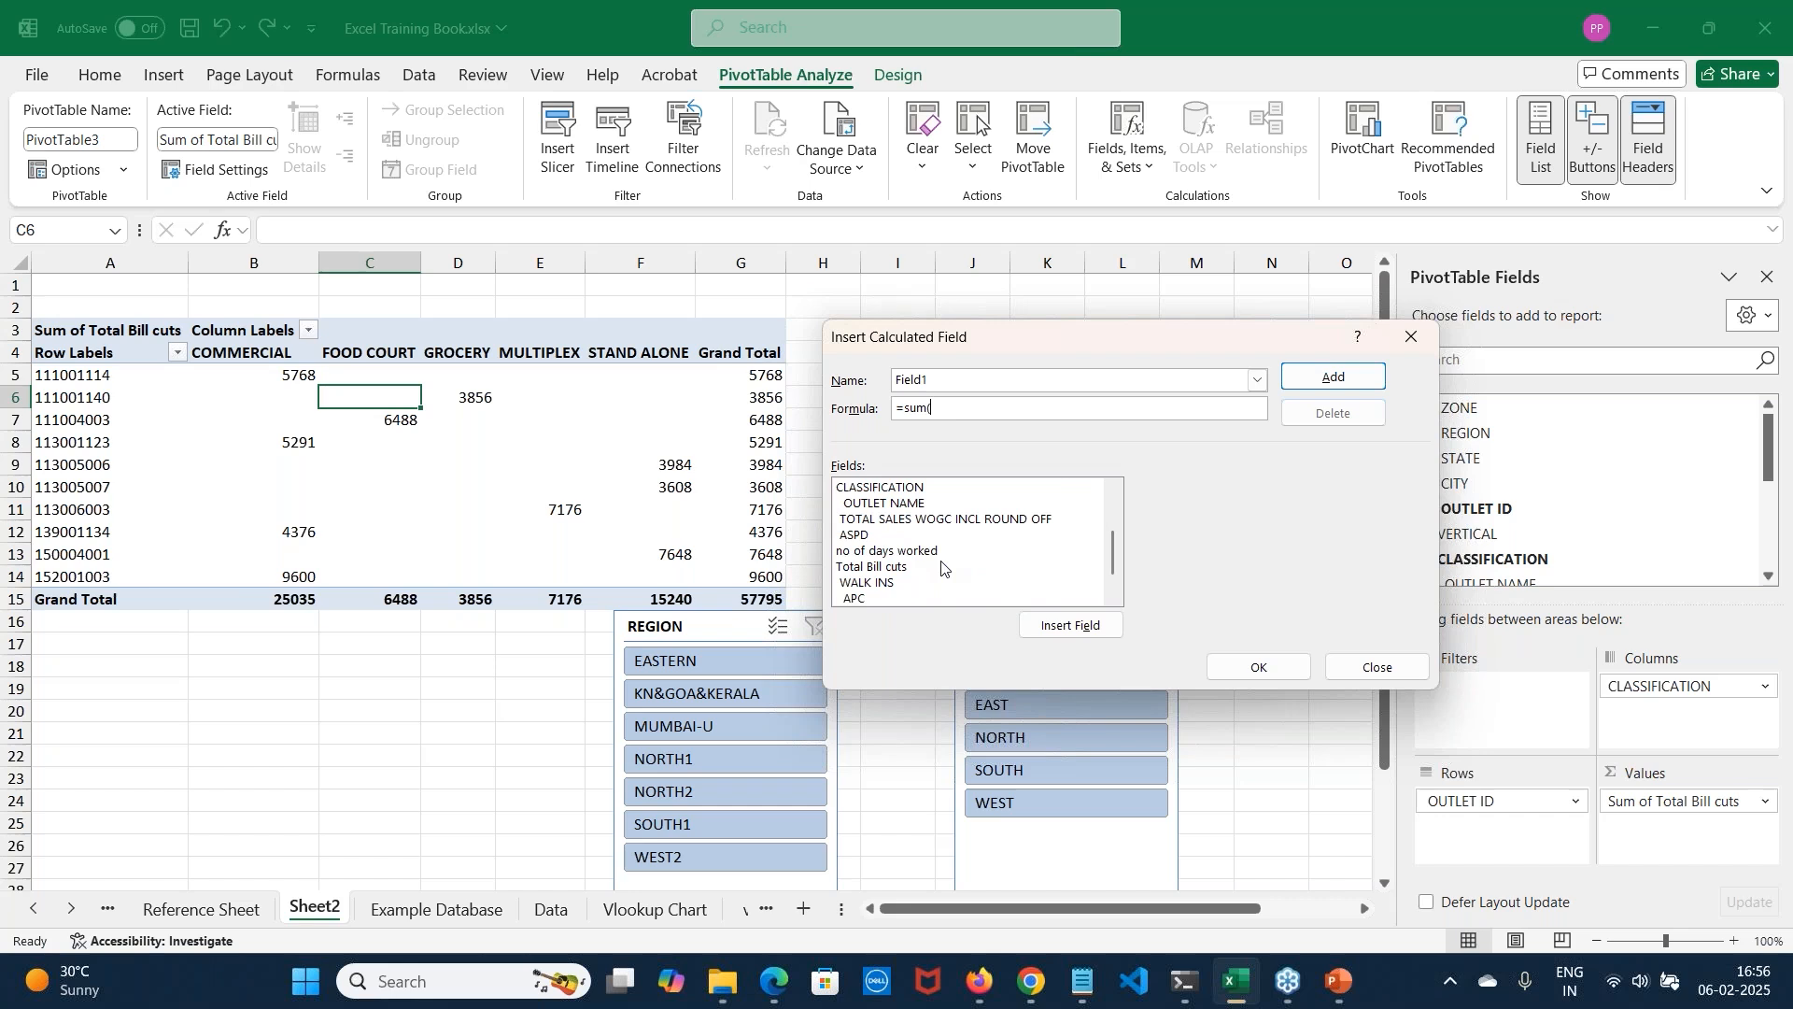
left_click(921, 551)
left_click(1080, 632)
type(")")
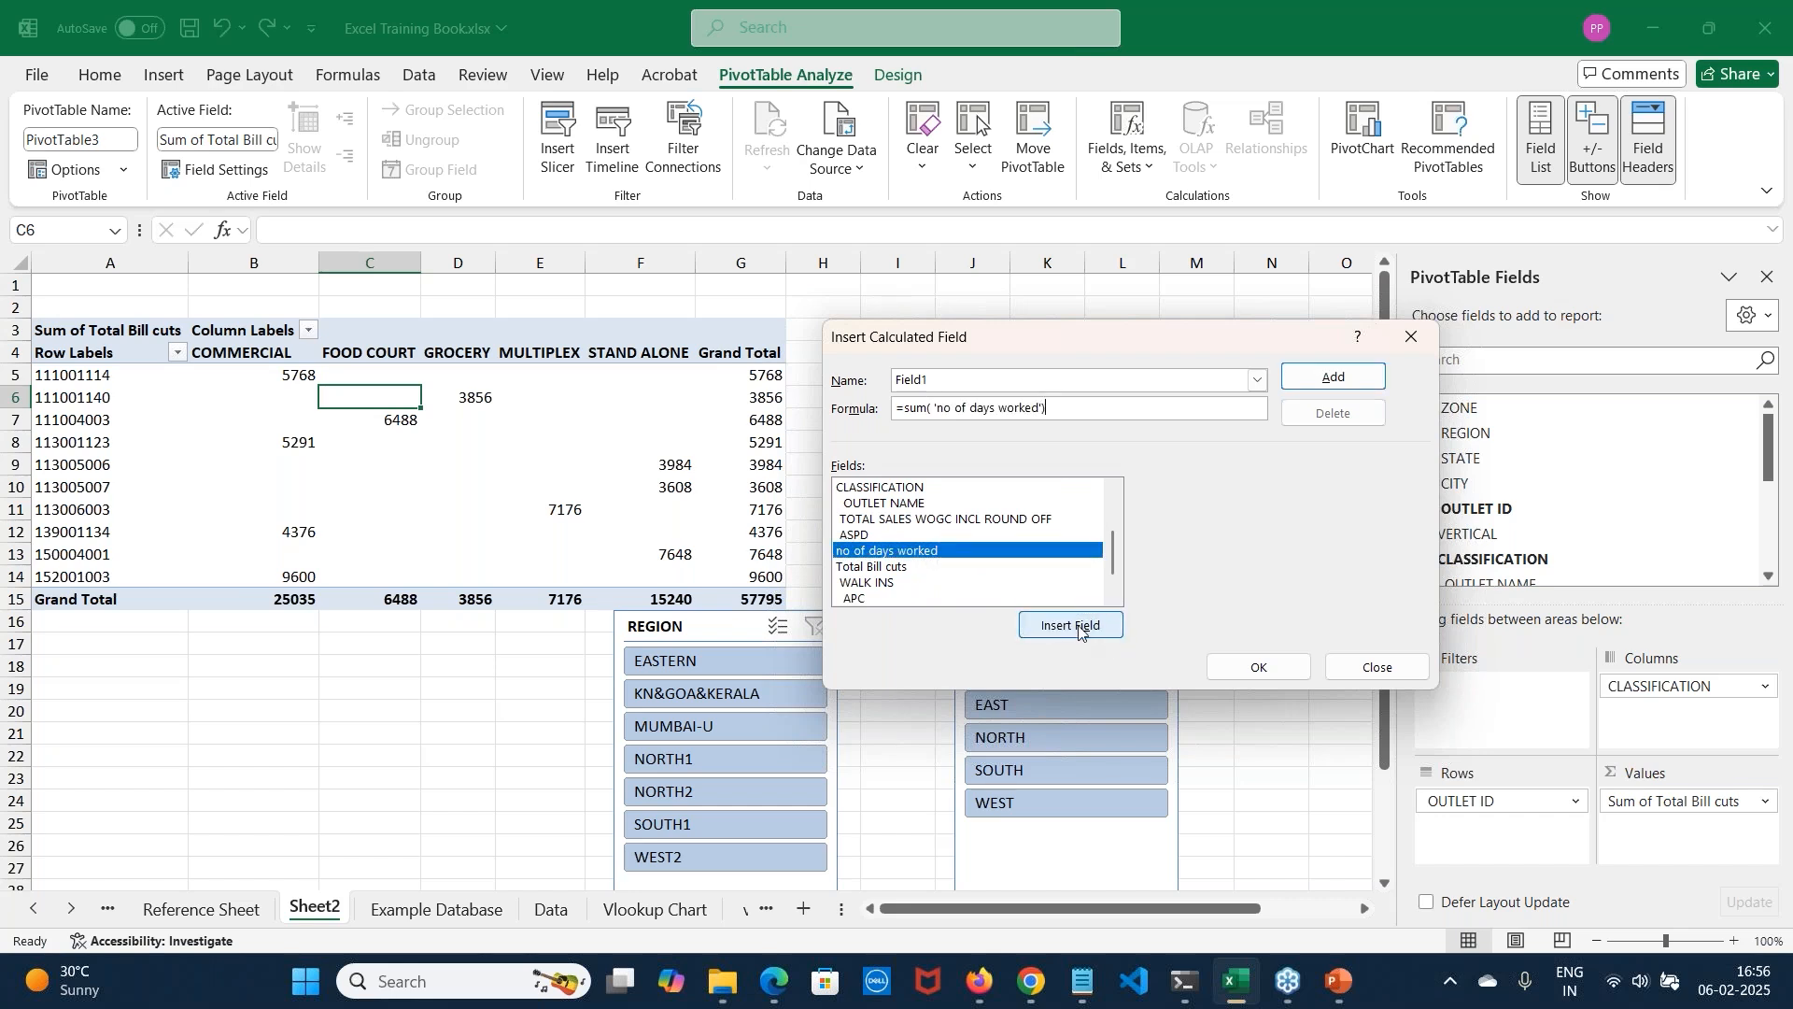
left_click(1269, 667)
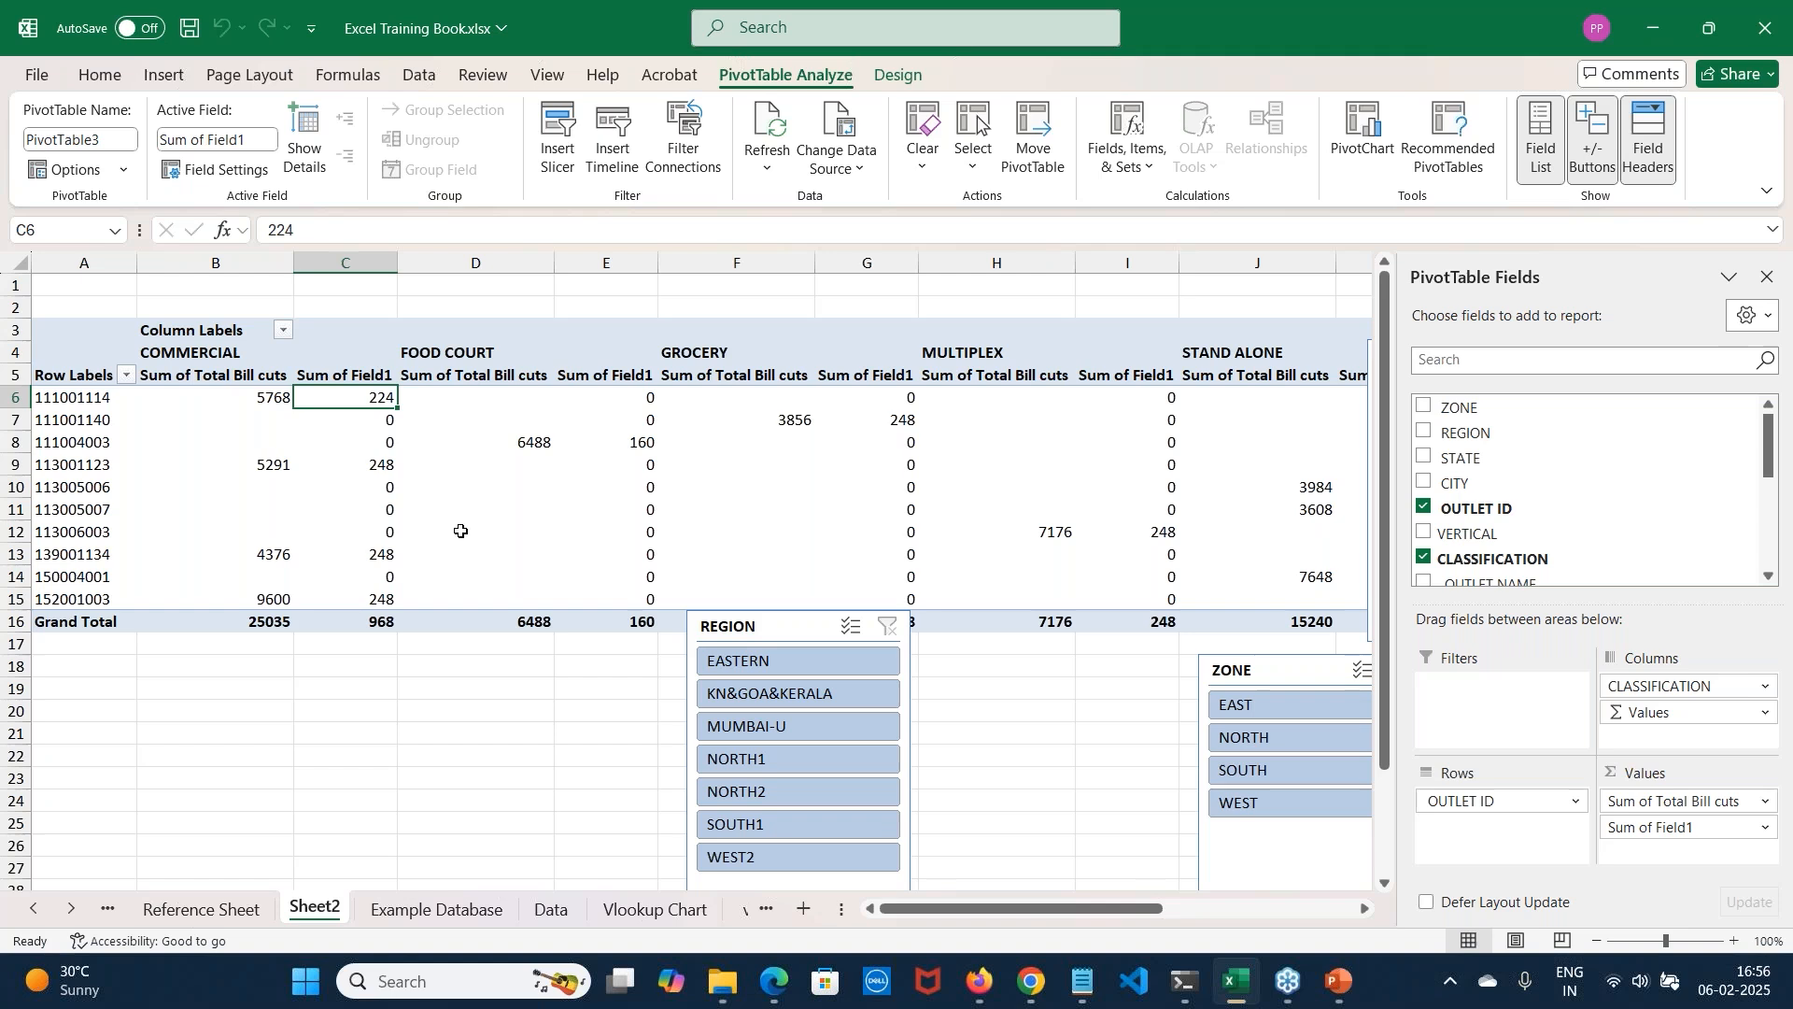
Set the calculated value field's custom name to Sum of Days Worked
double_click(373, 375)
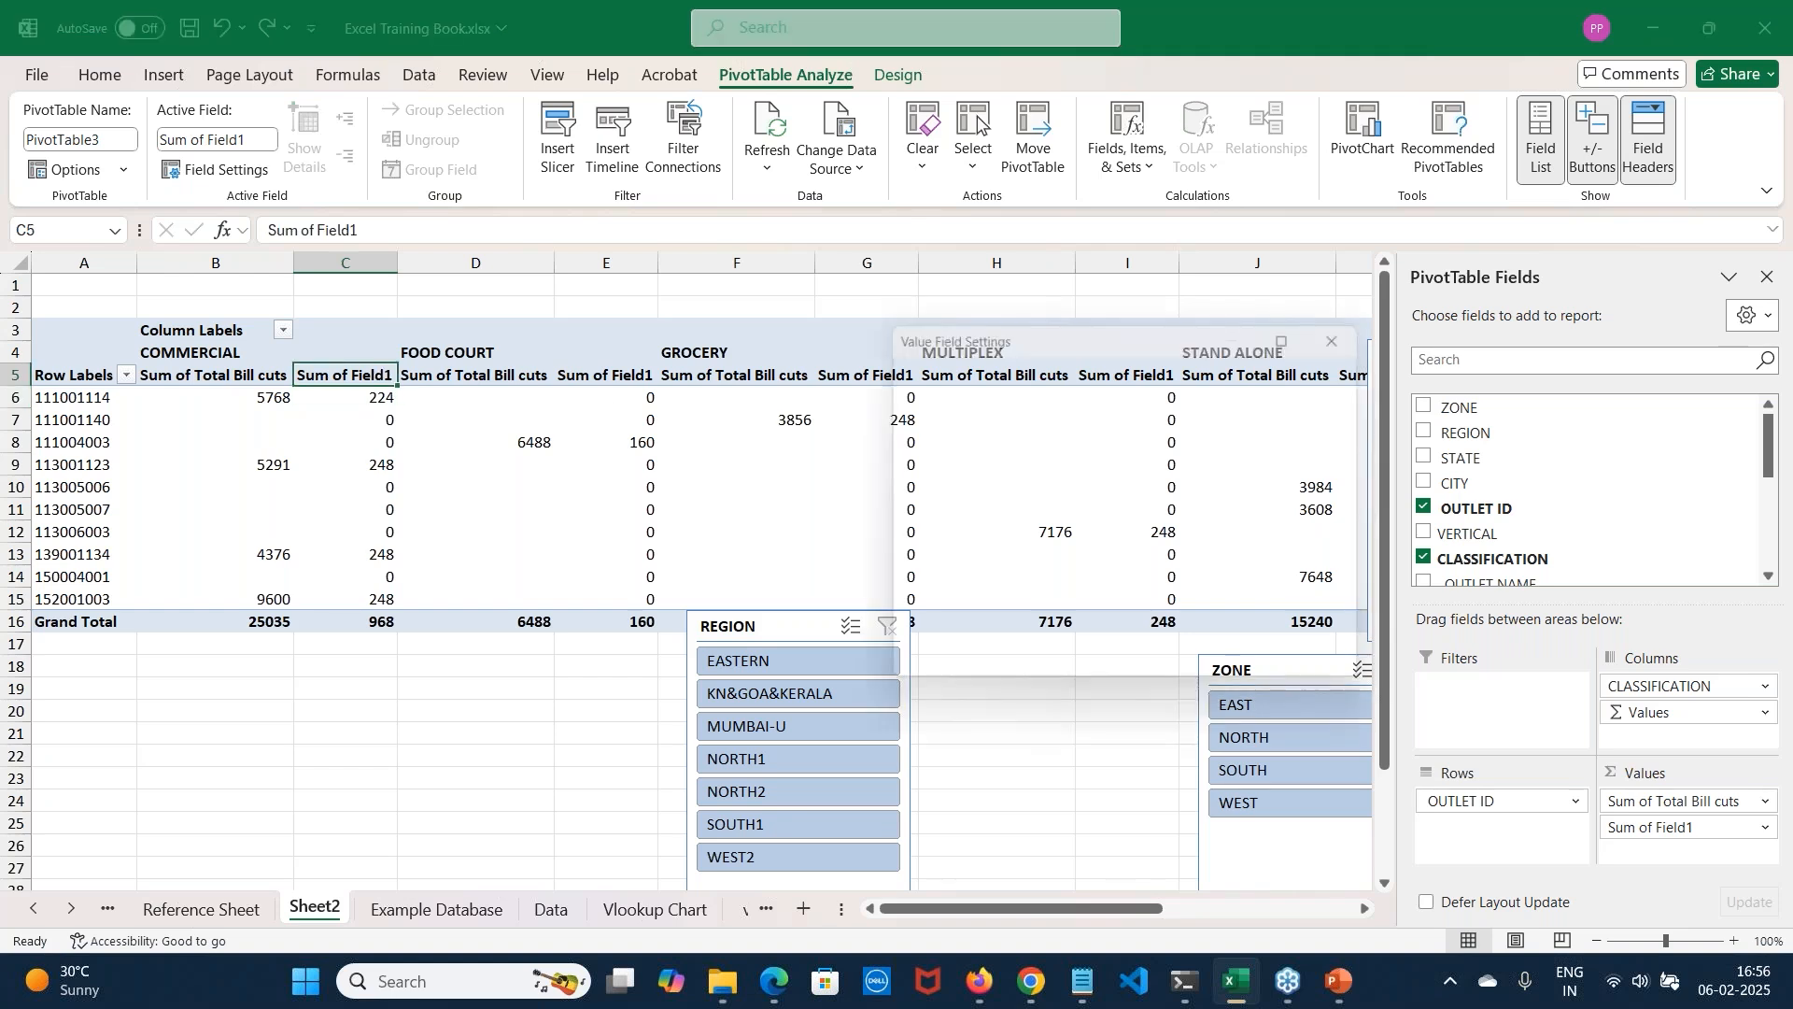
left_click(1104, 392)
key("BackSpace")
key("BackSpace")
key("BackSpace")
key("BackSpace")
key("BackSpace")
key("BackSpace")
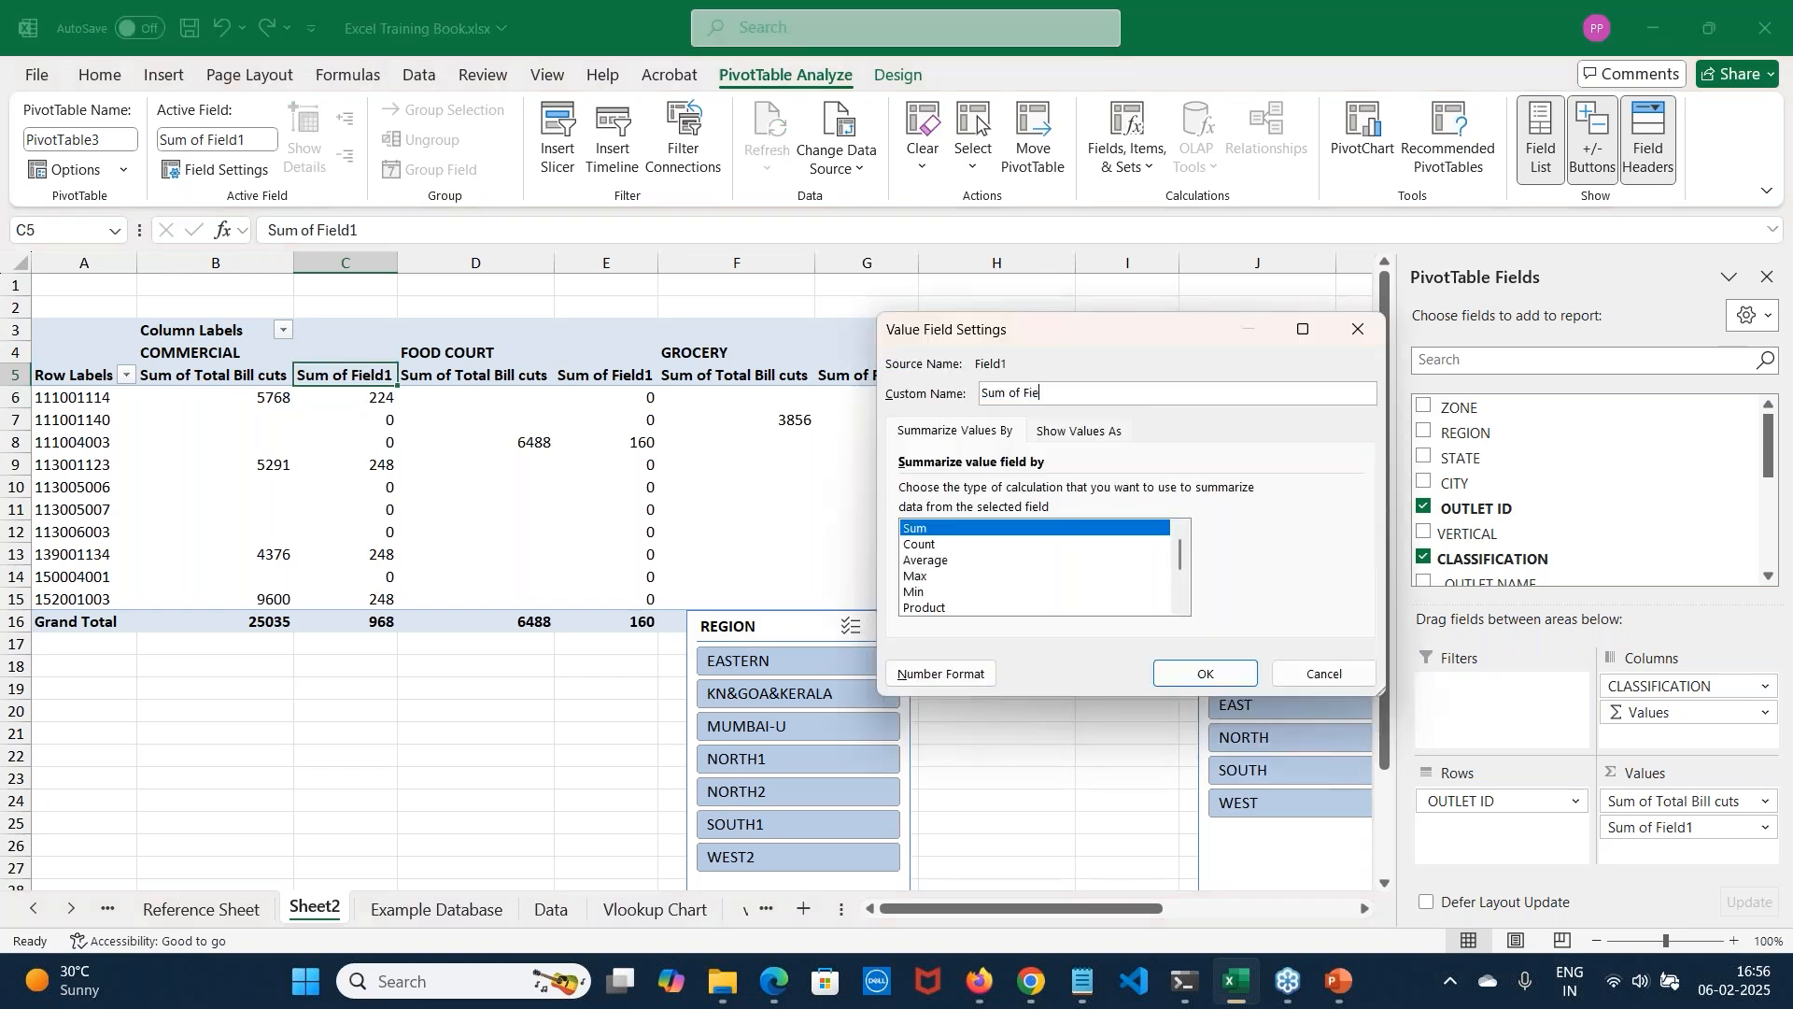
type("Days Worked")
Summarize the calculated field by Count and give it the custom name Count of Days Worked
left_click(921, 545)
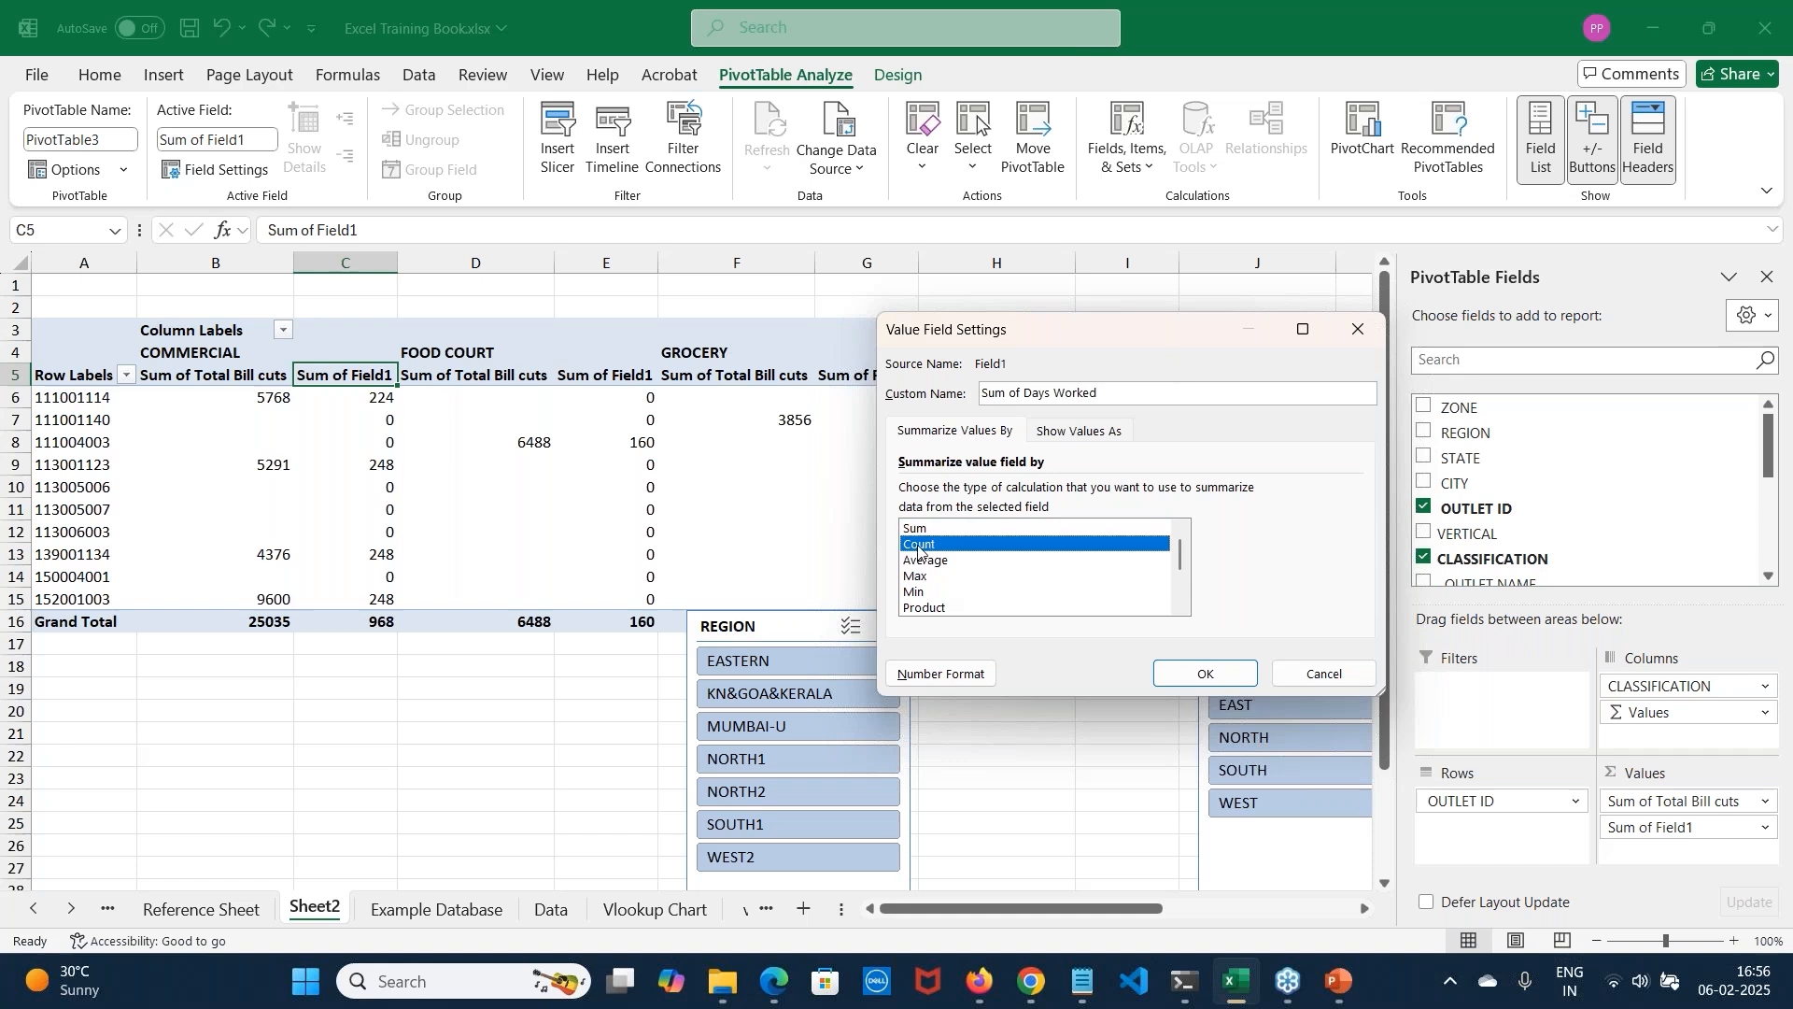
left_click(1116, 390)
key("BackSpace")
key("BackSpace")
key("BackSpace")
key("BackSpace")
key("BackSpace")
key("BackSpace")
type("count")
key("BackSpace")
key("BackSpace")
key("BackSpace")
key("BackSpace")
key("BackSpace")
type("Days Workd")
key("BackSpace")
type("ed")
left_click(1207, 673)
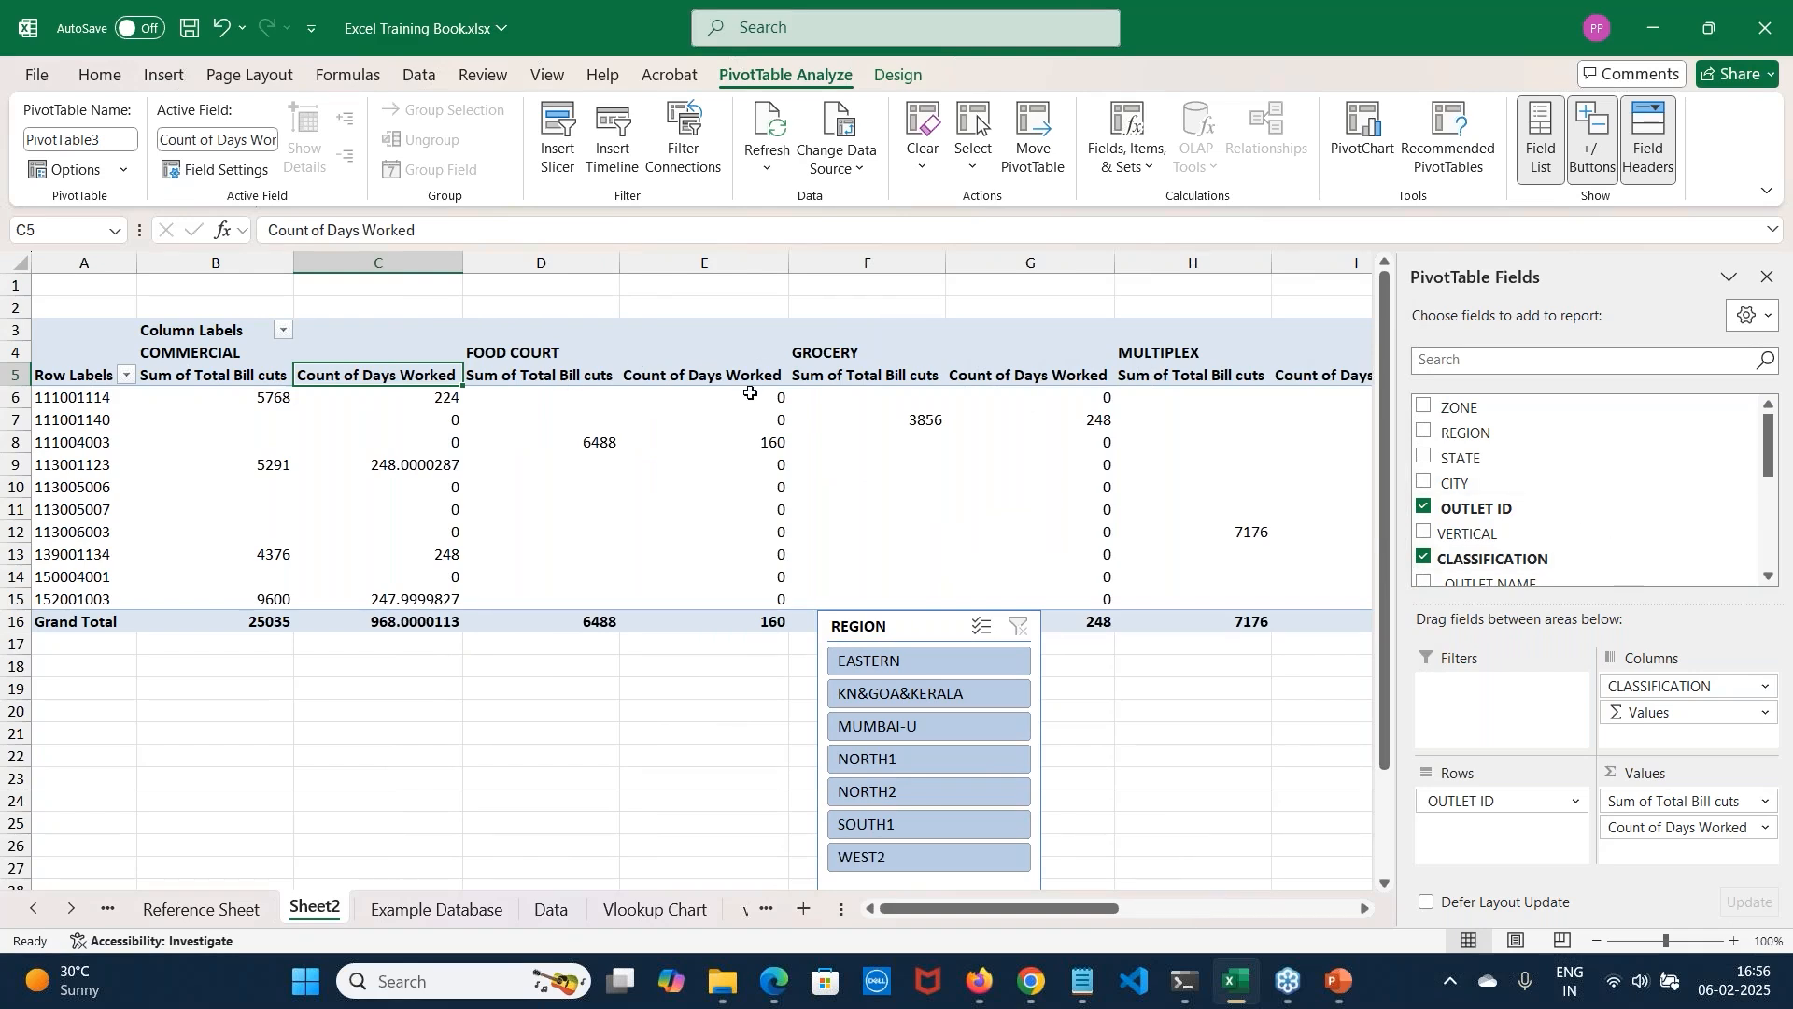
Summarize the calculated field by Sum, with the custom name Sum of Days Worked
double_click(386, 374)
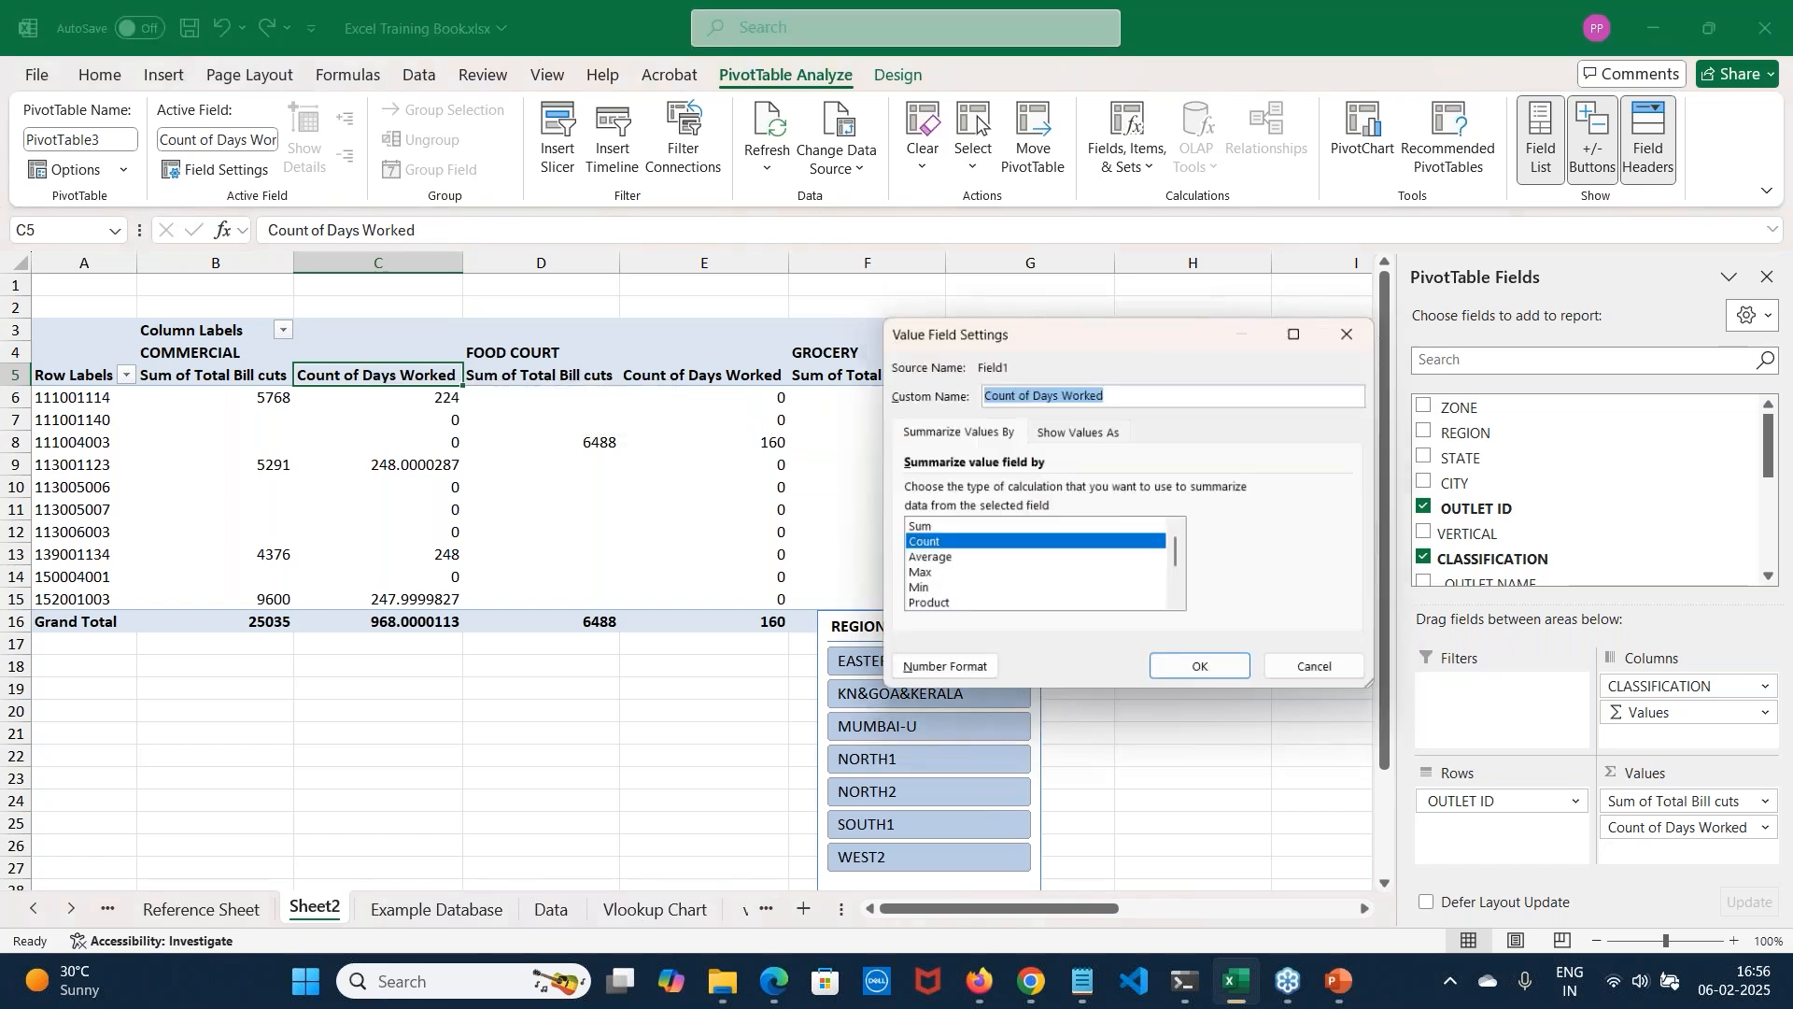
left_click(923, 530)
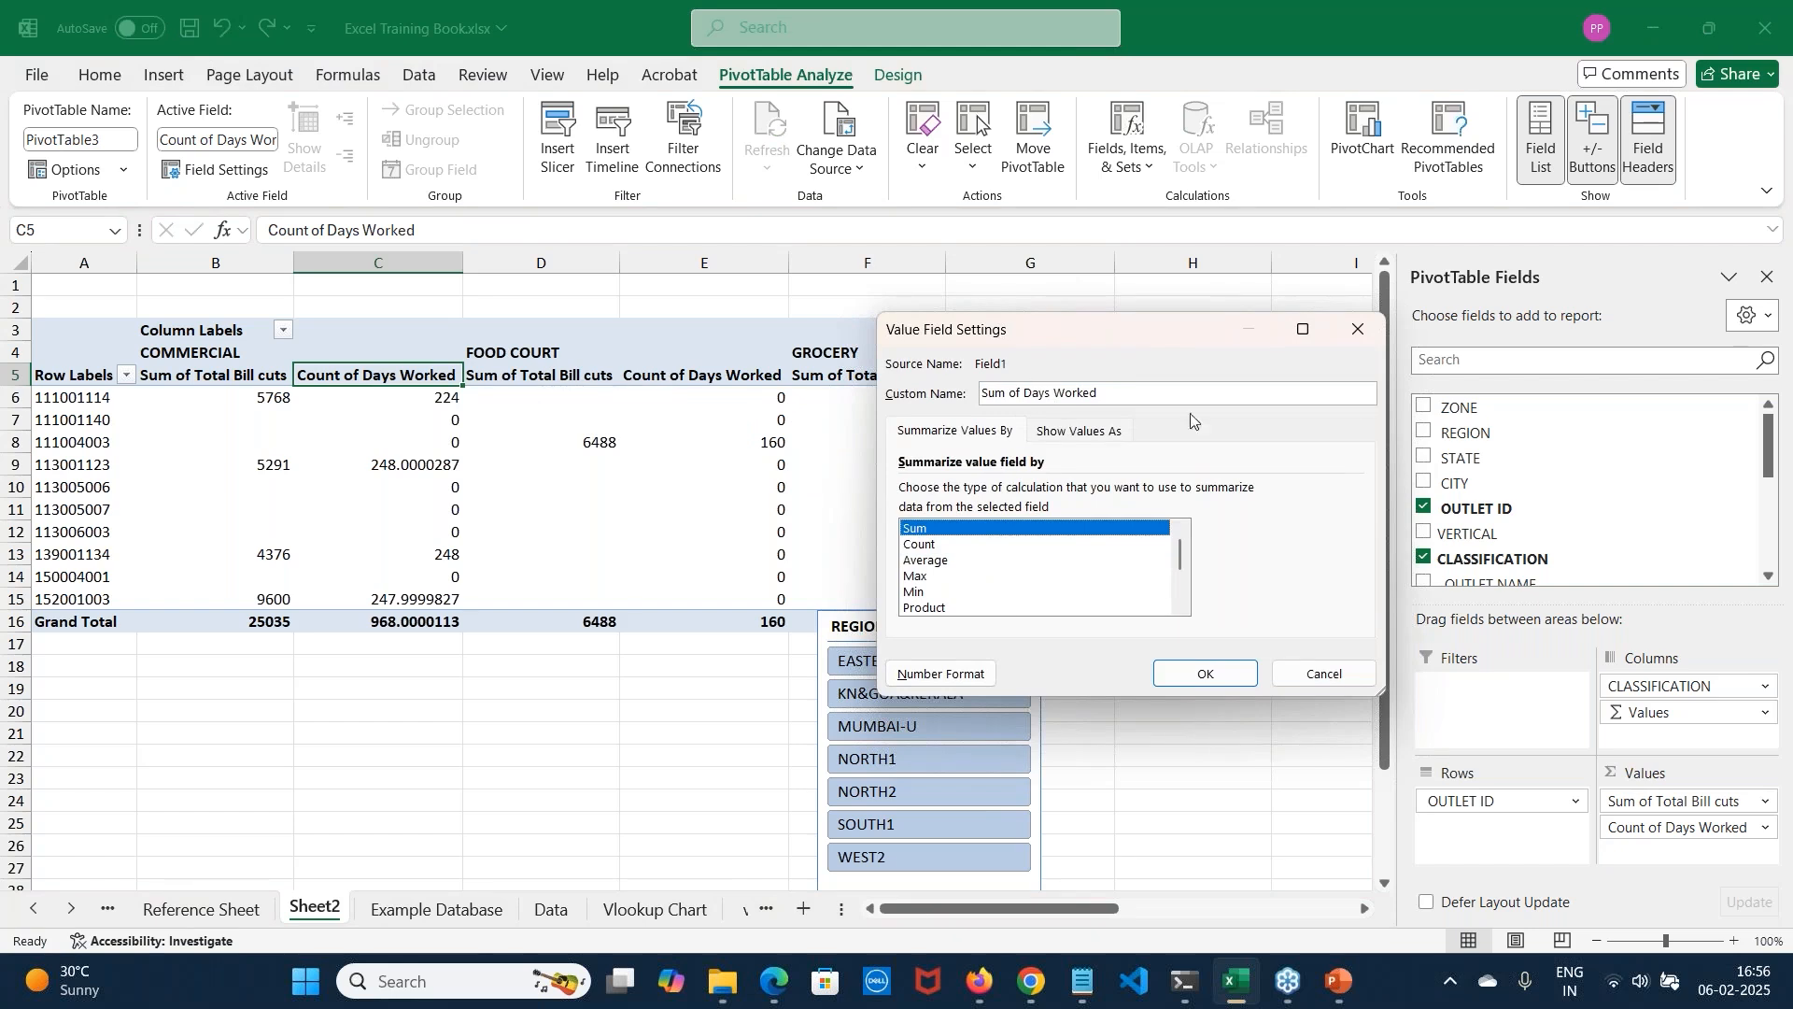
left_click(1202, 670)
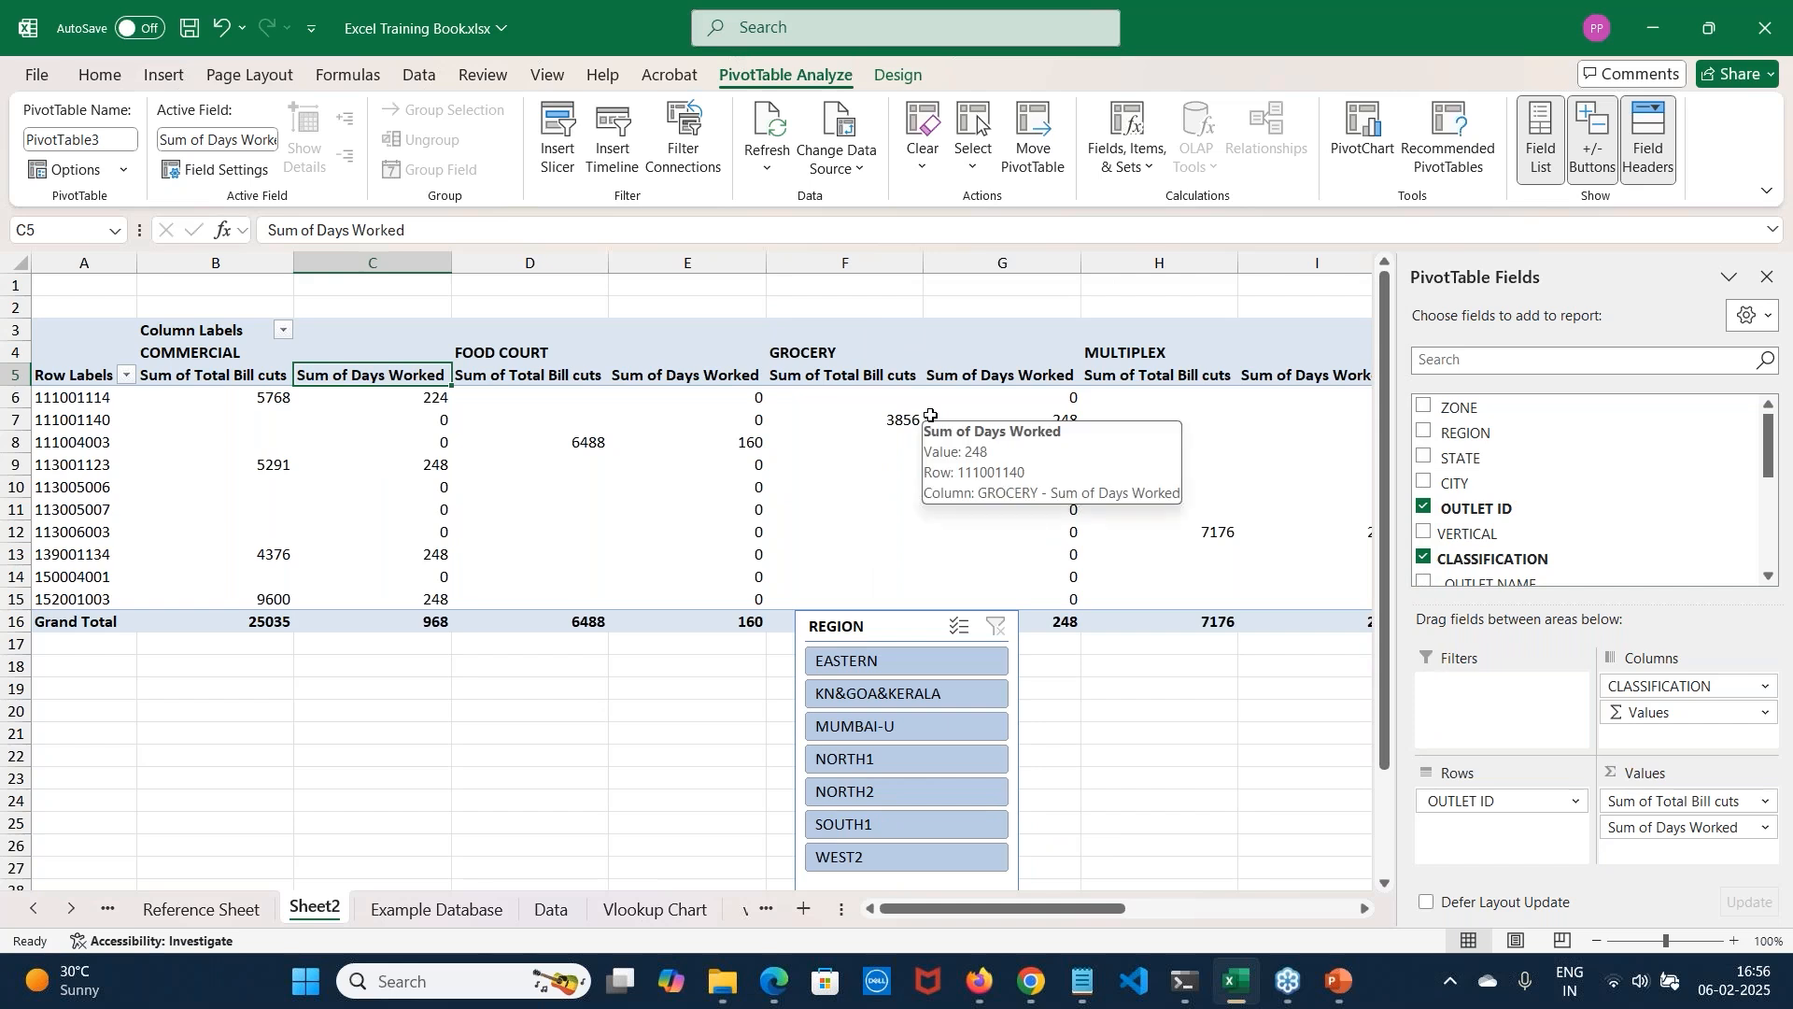
Delete the calculated field with the formula =SUM('no of days worked') from the PivotTable
left_click(988, 372)
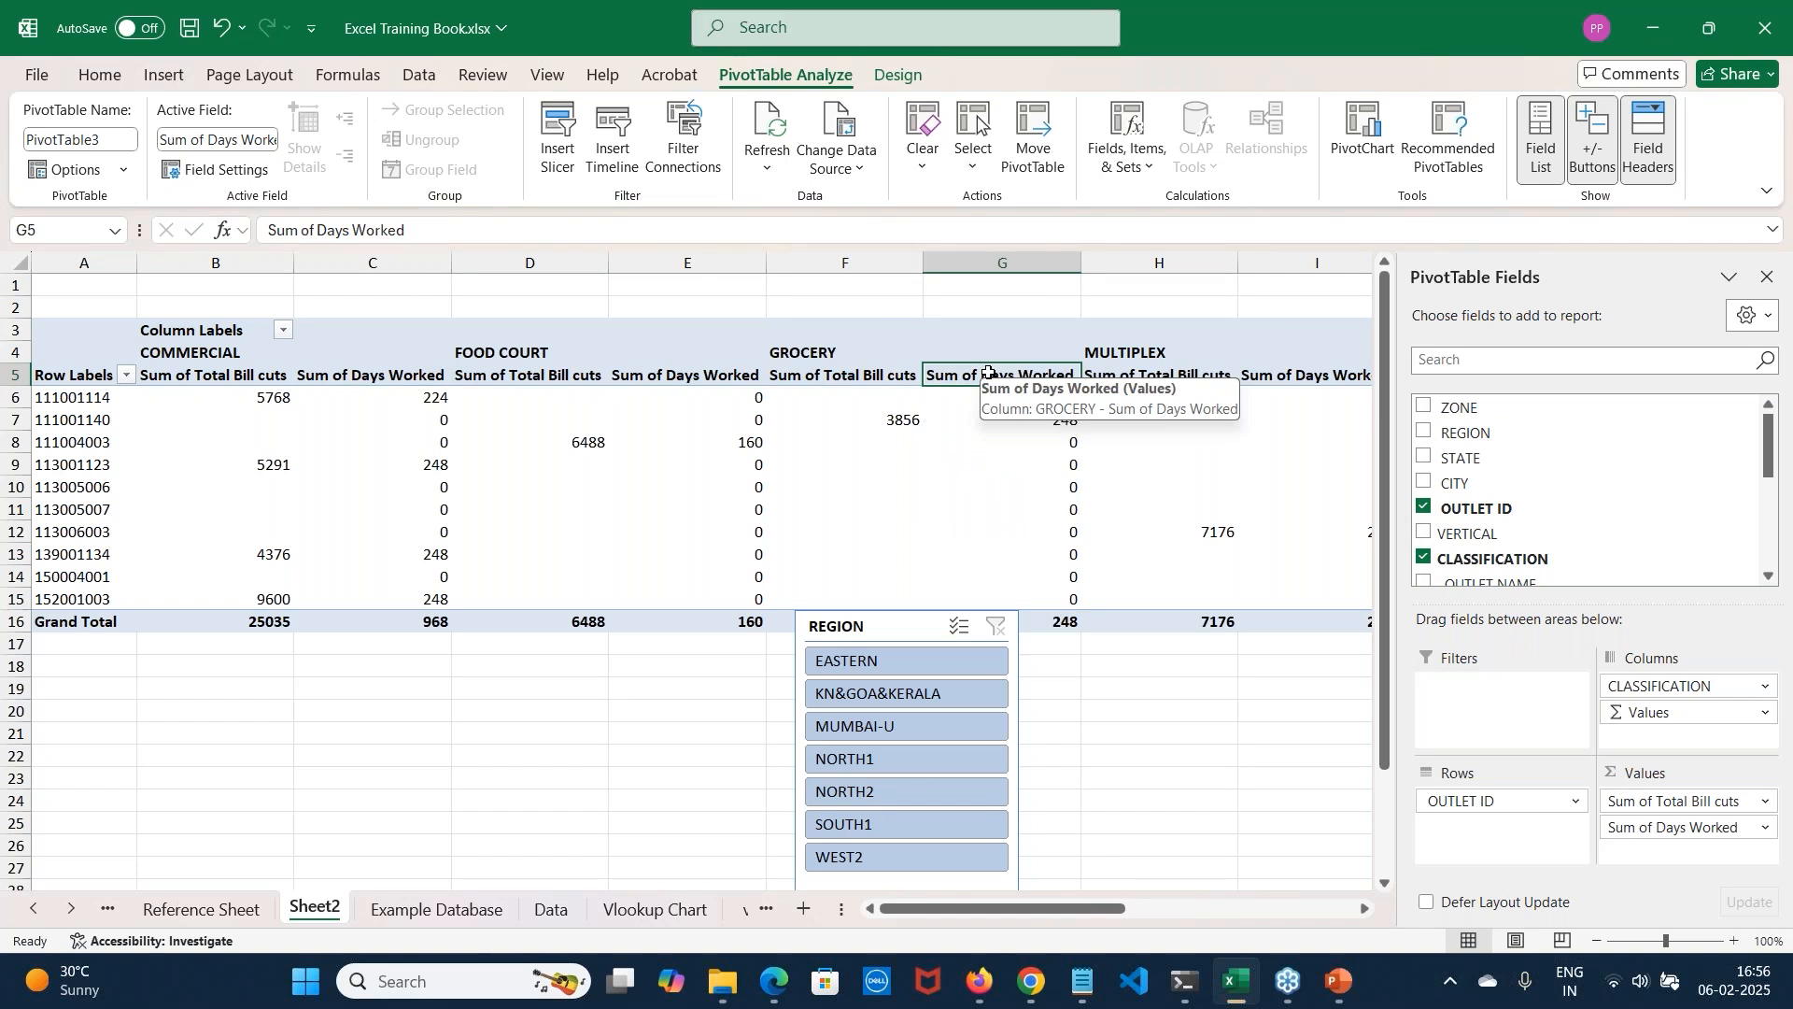
left_click(1123, 155)
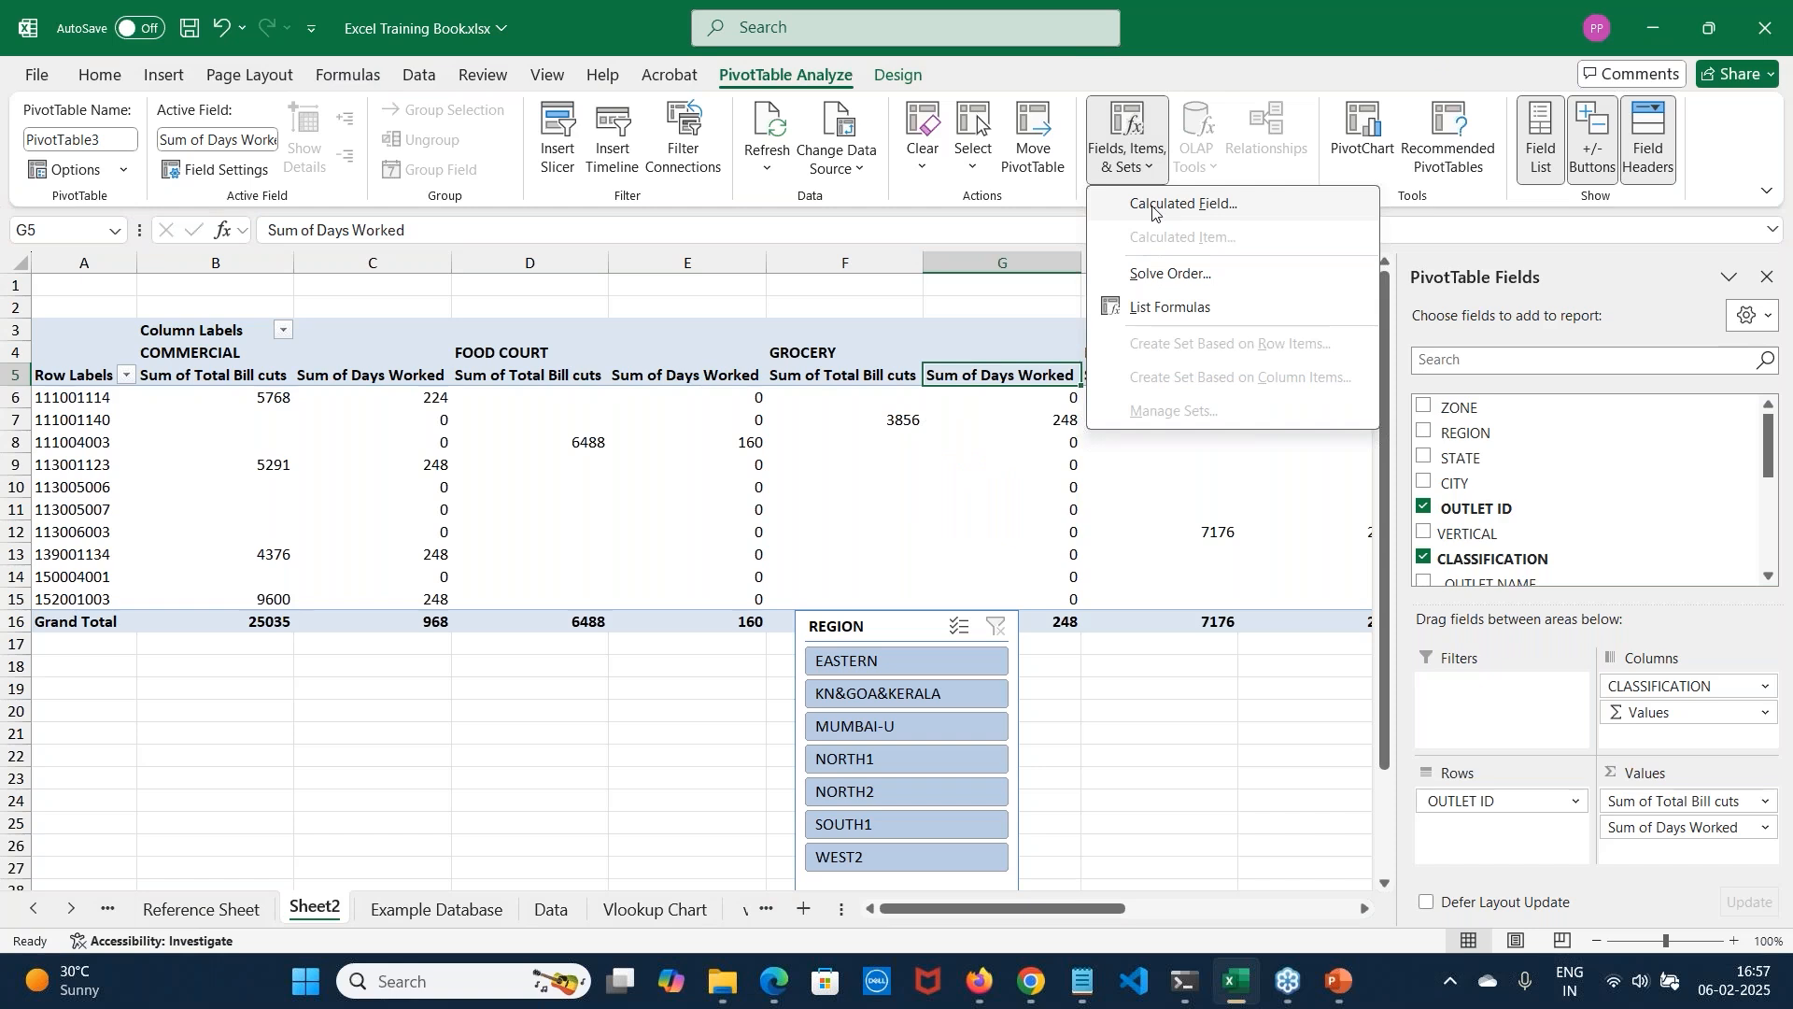
left_click(1154, 206)
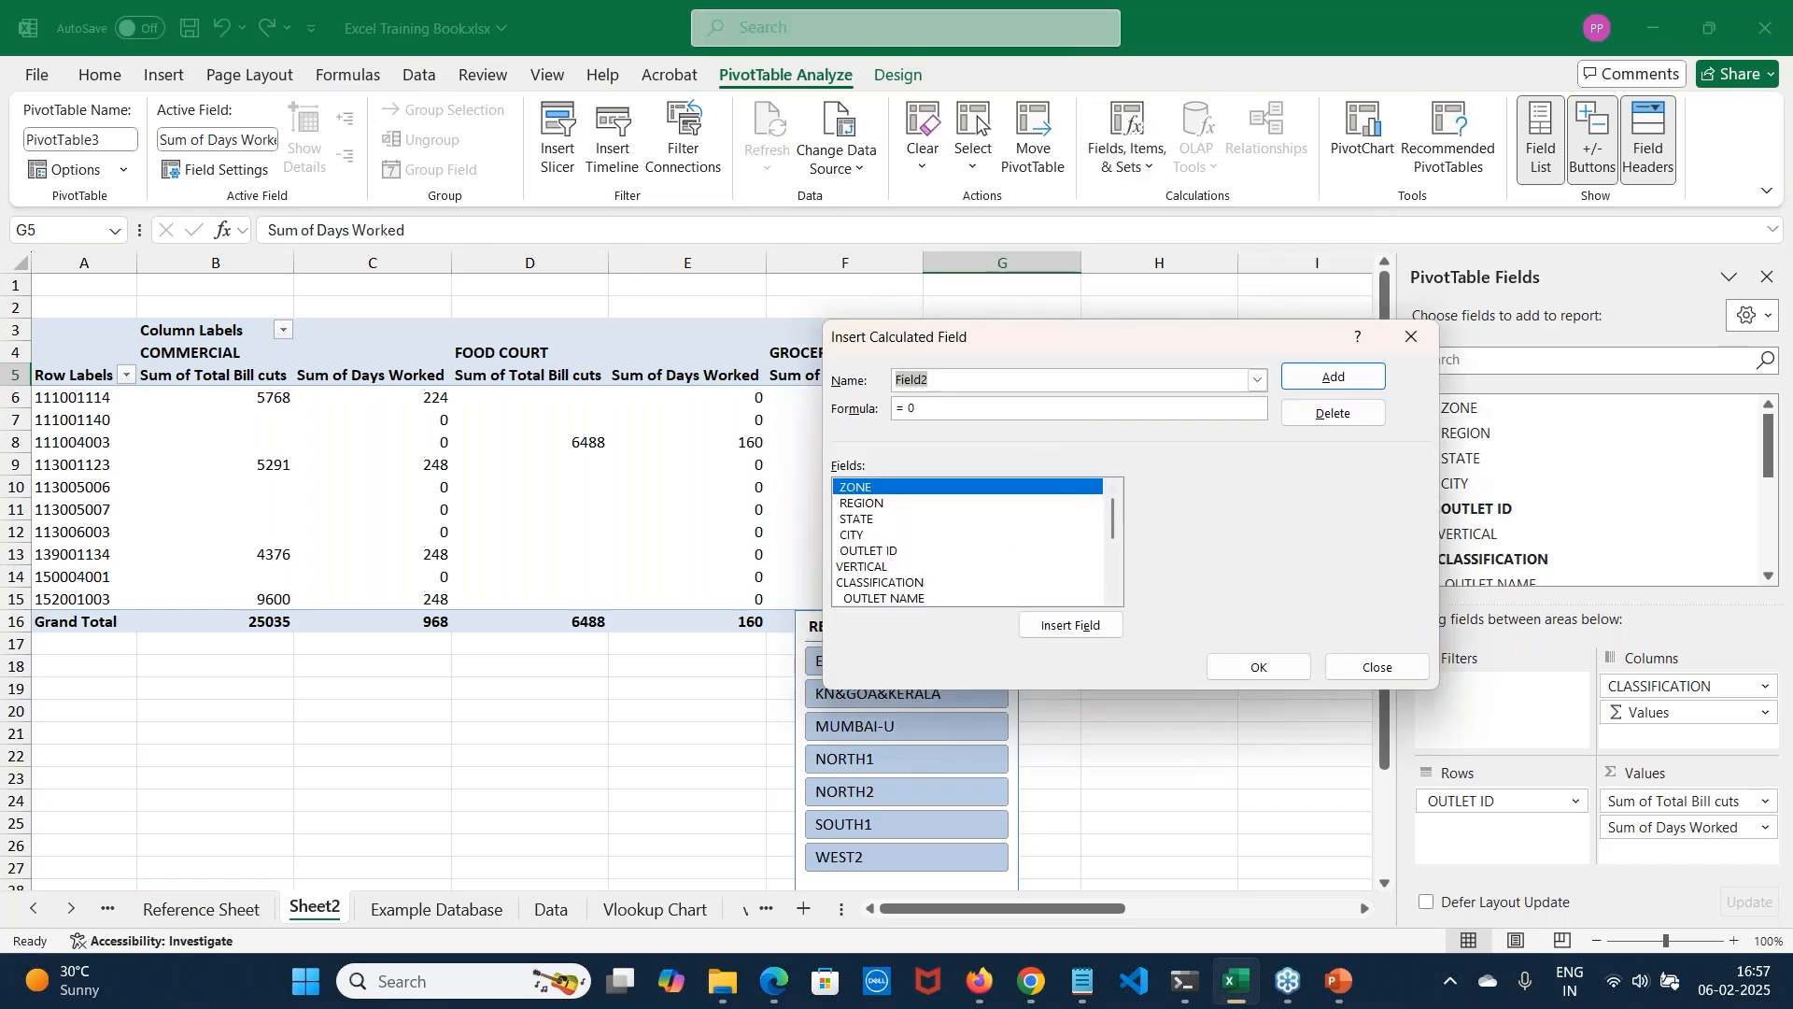
left_click(1265, 384)
left_click(1025, 404)
left_click(1339, 422)
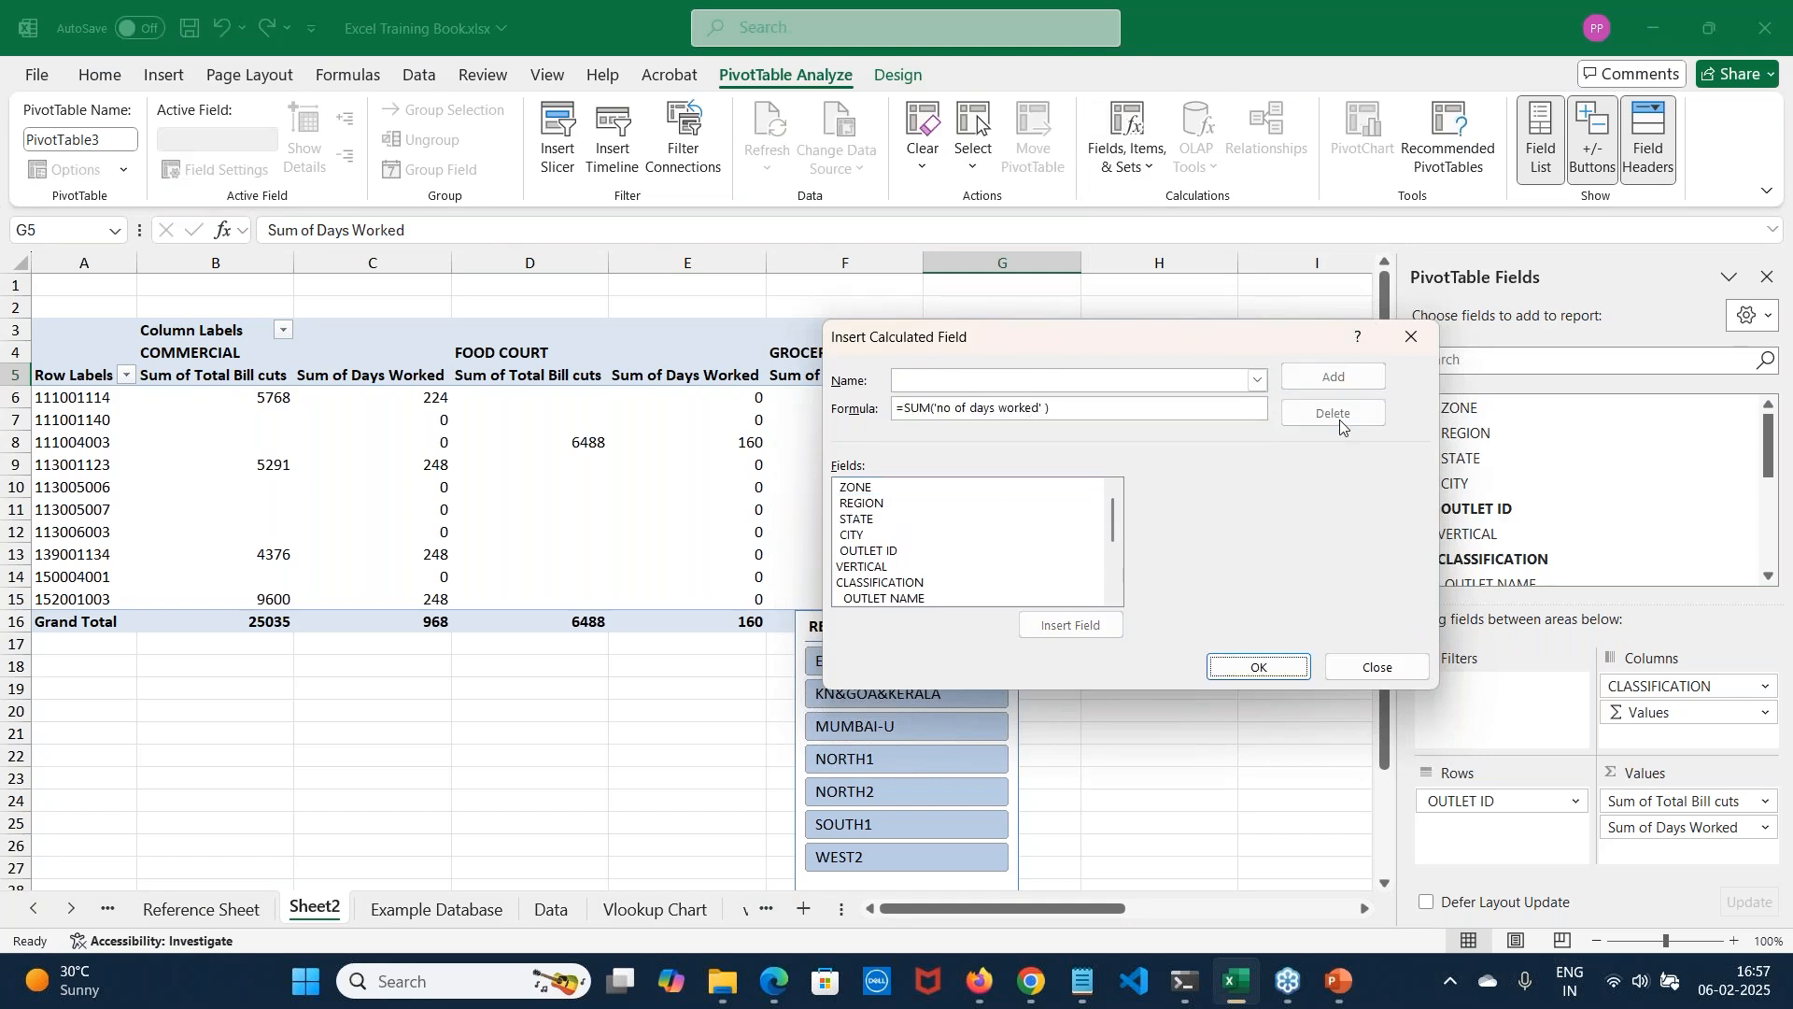
left_click(1260, 667)
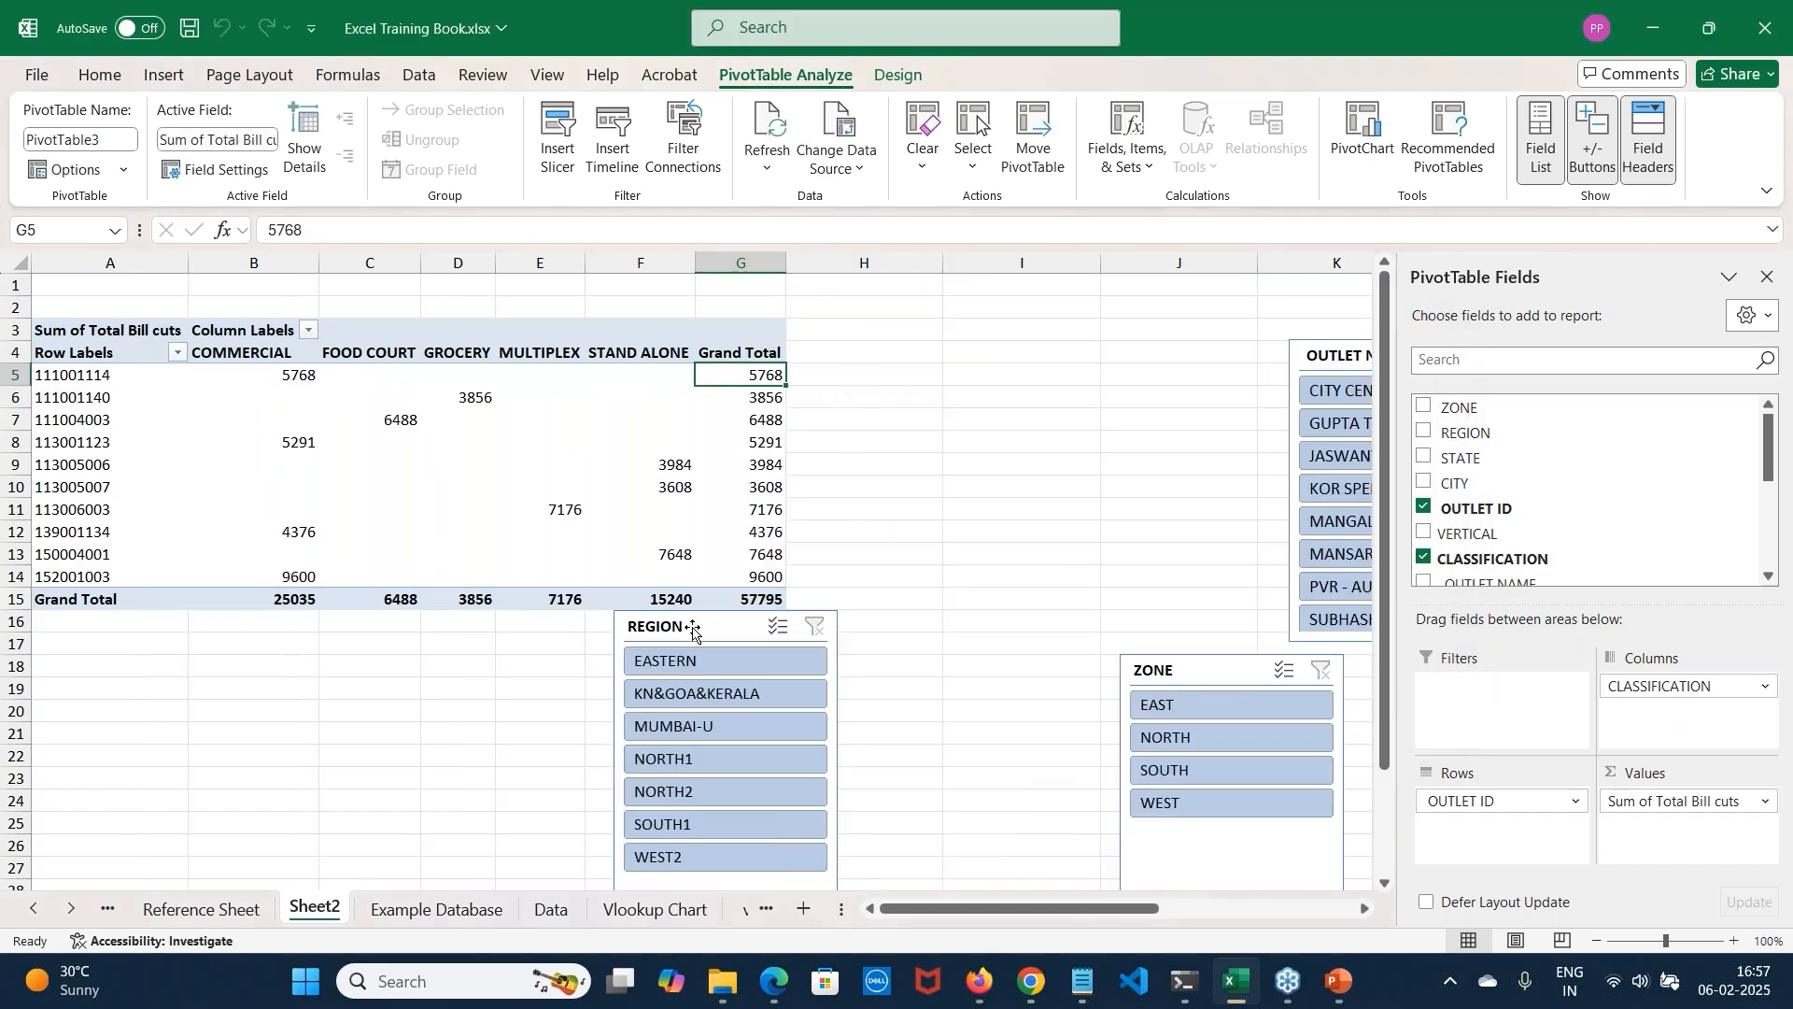
Line up the REGION, ZONE and OUTLET NAME slicers side by side, next to the PivotTable
left_click_drag(693, 626, 890, 342)
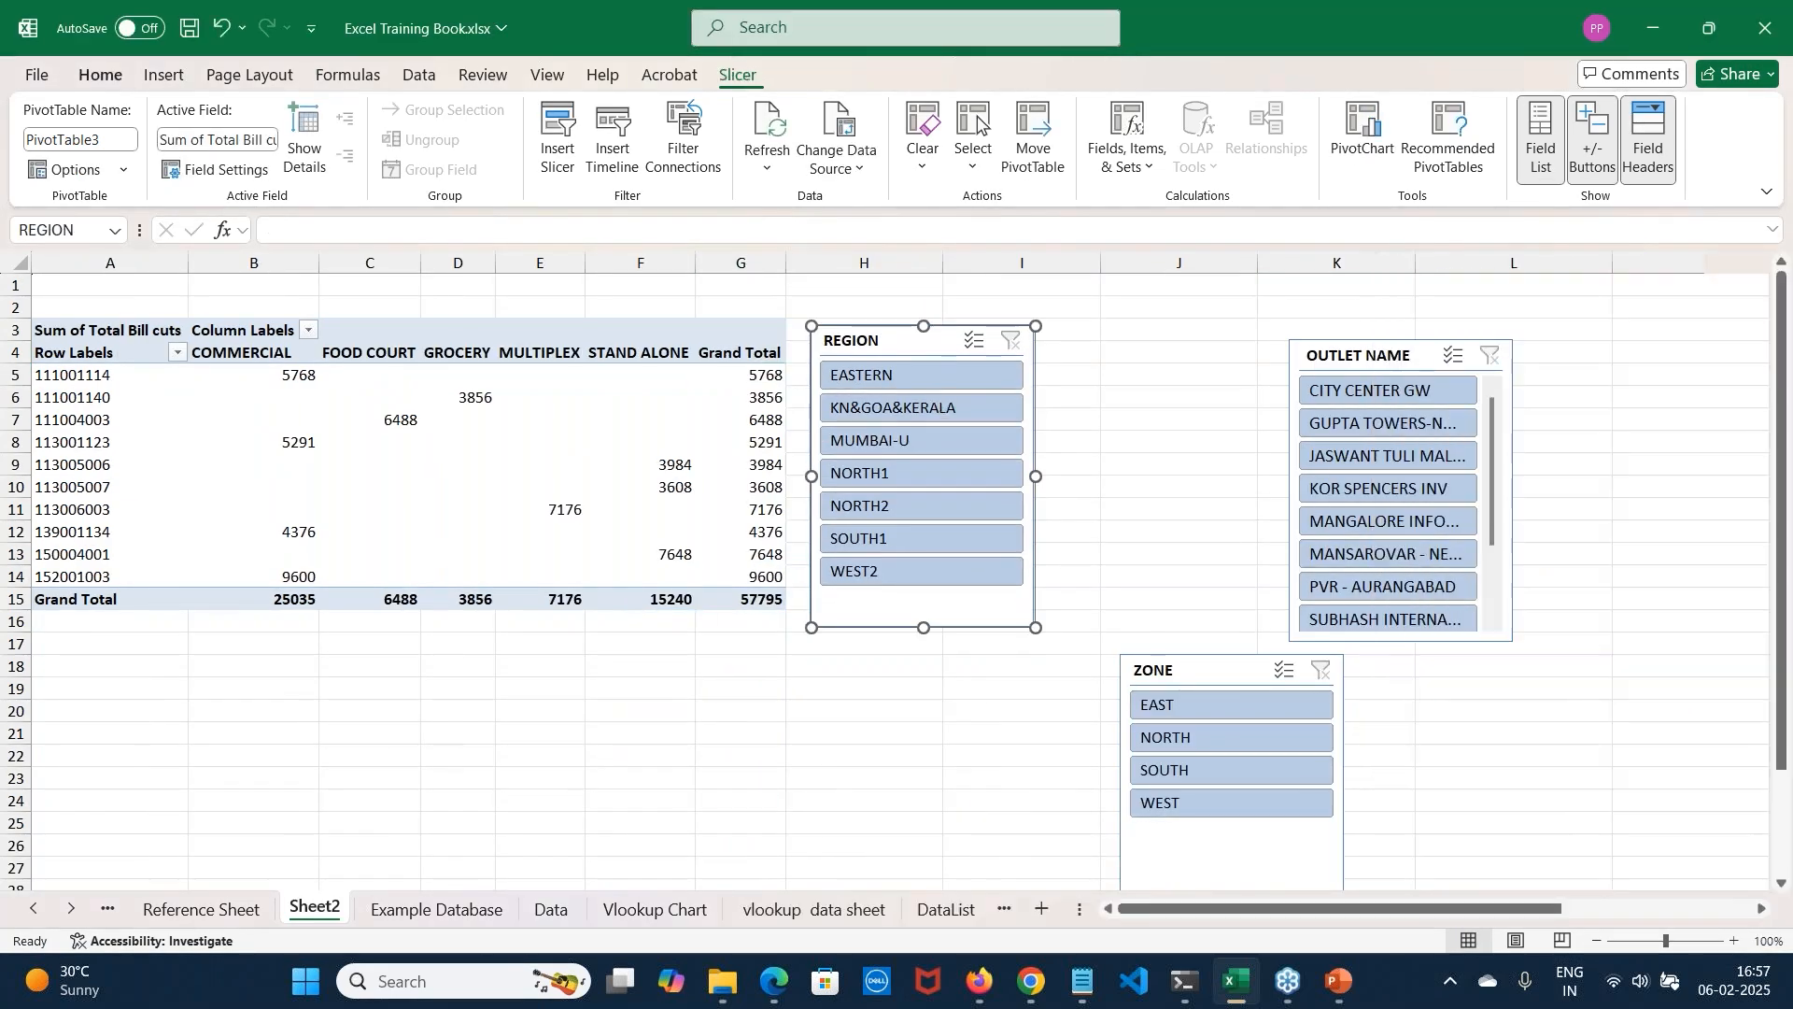
left_click_drag(1252, 682, 1188, 353)
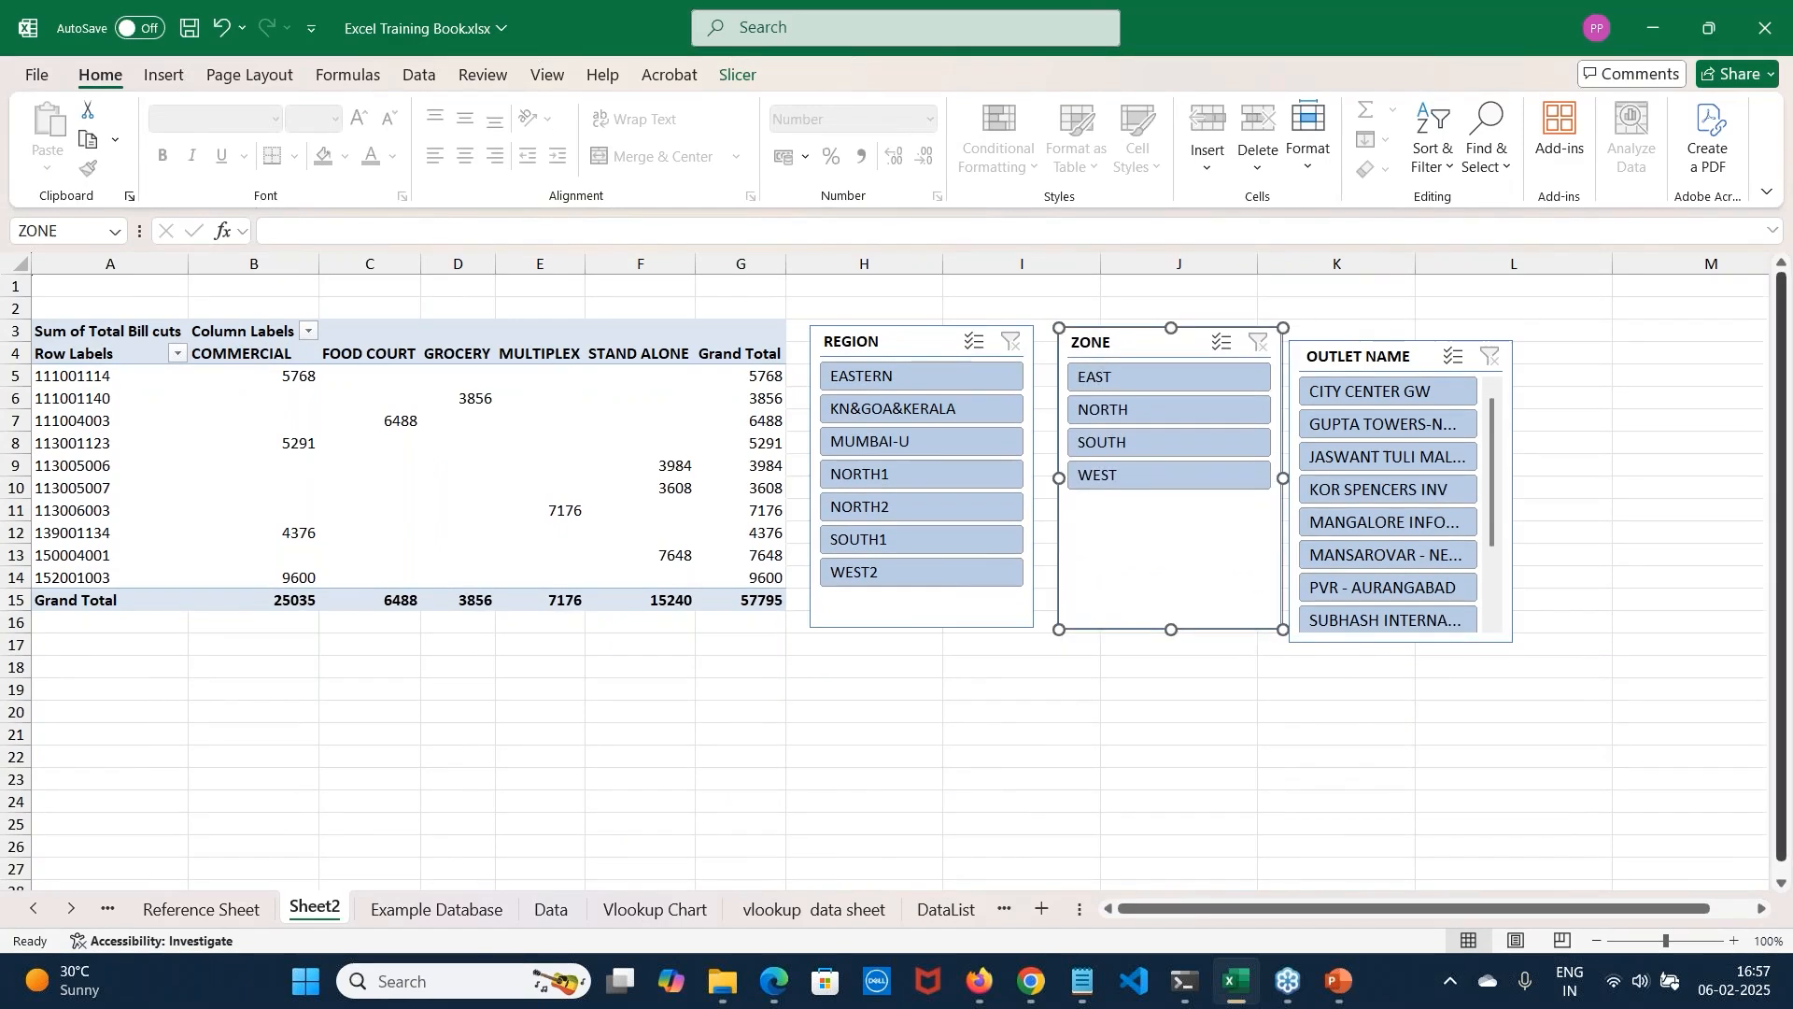
left_click_drag(1311, 356, 1314, 343)
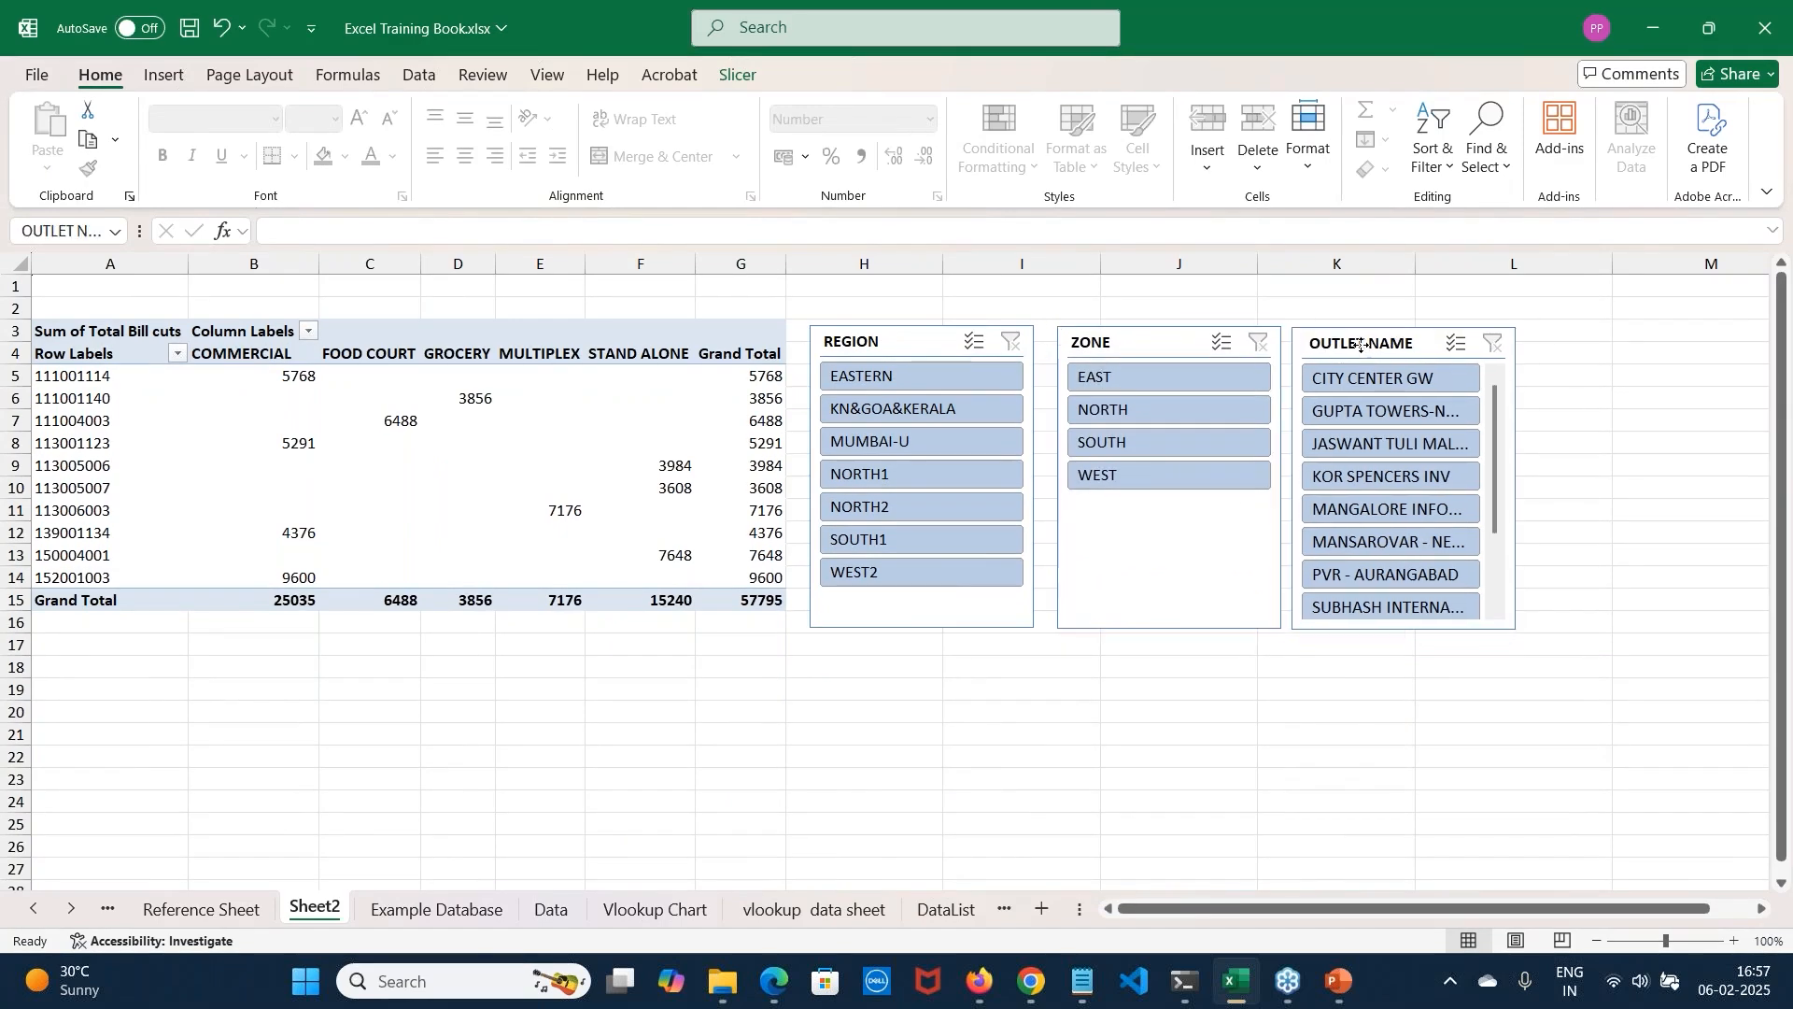
left_click(1648, 522)
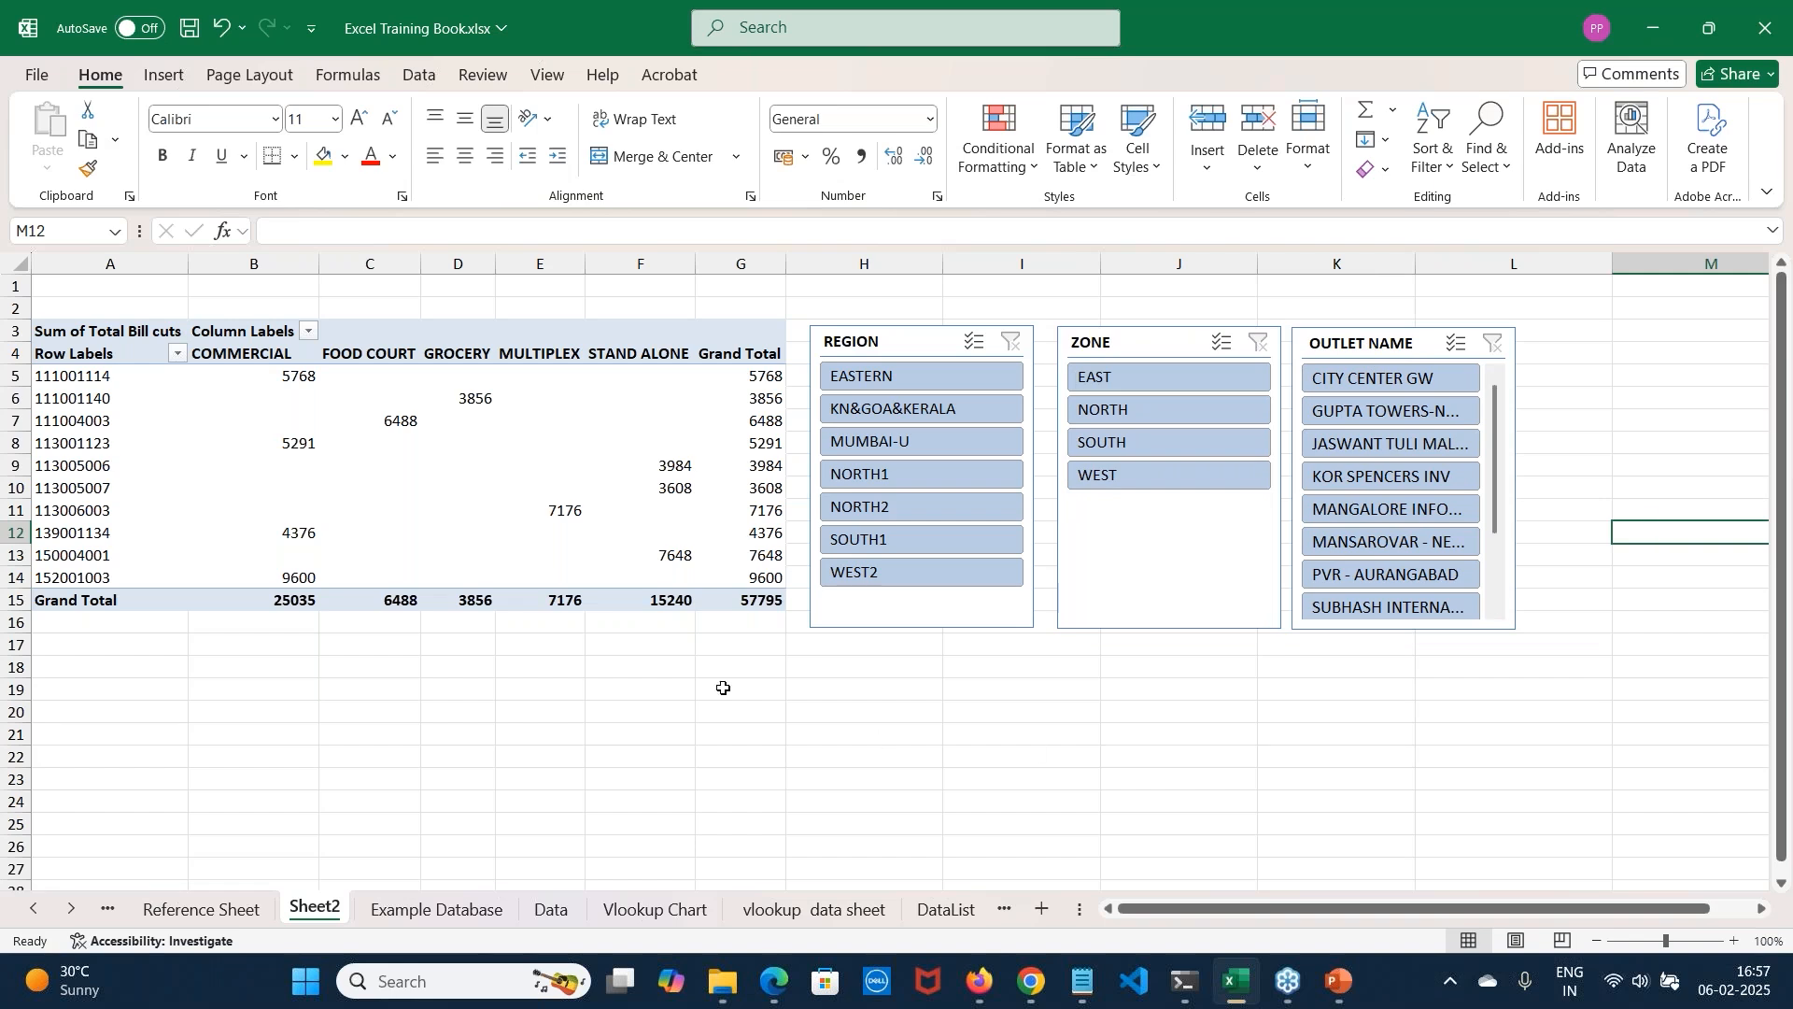
Switch to the PowerPoint slide show and read the tips slides on inserting slicers and adding timelines
left_click(1335, 989)
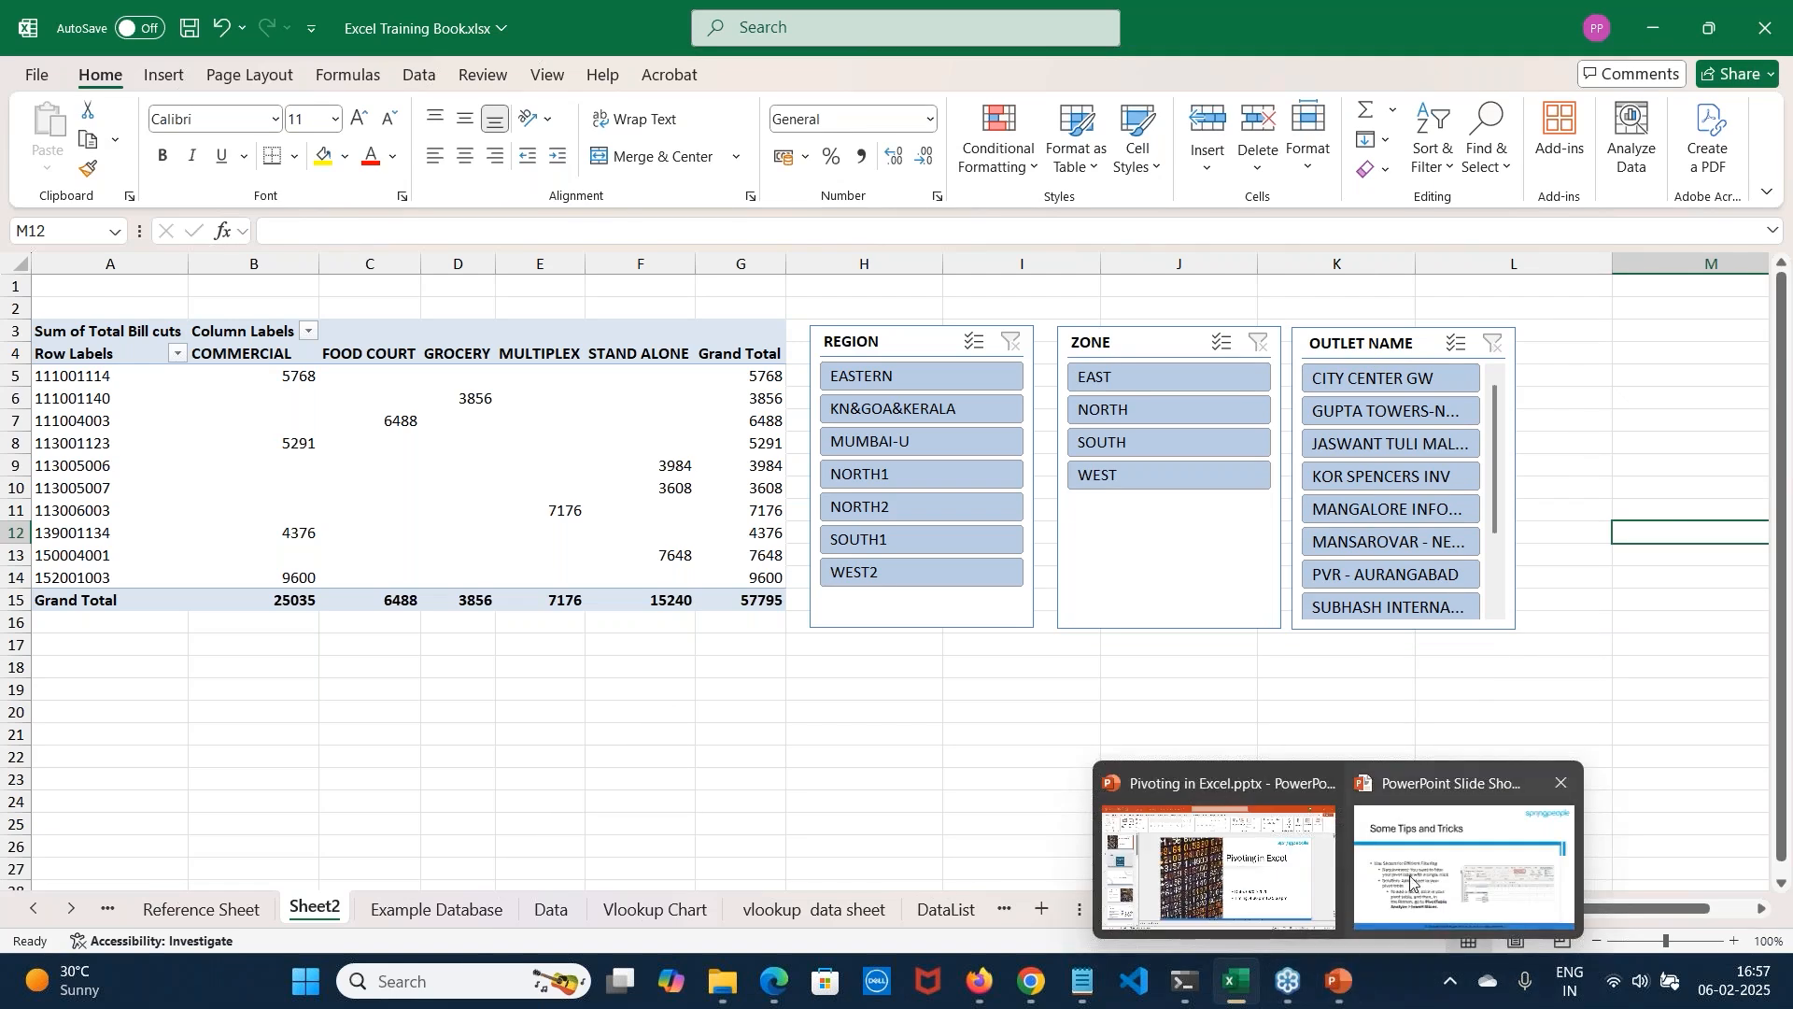
left_click(1417, 878)
left_click(816, 726)
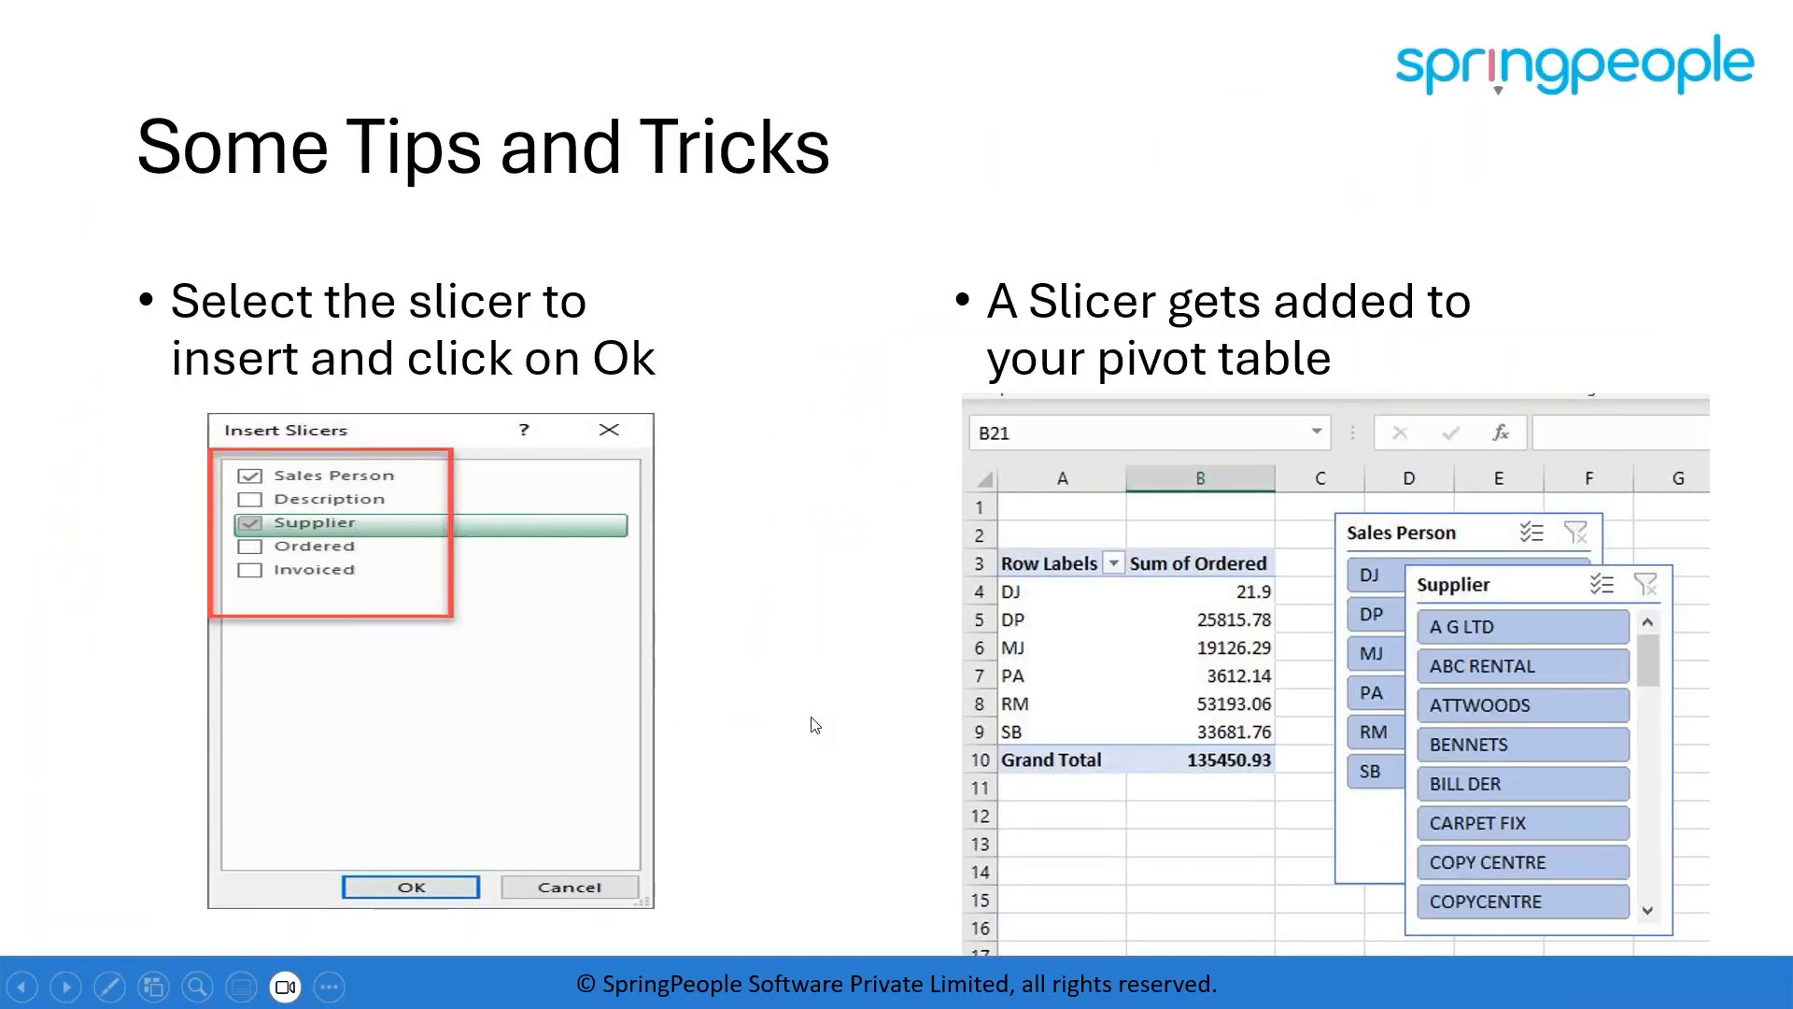
left_click(816, 726)
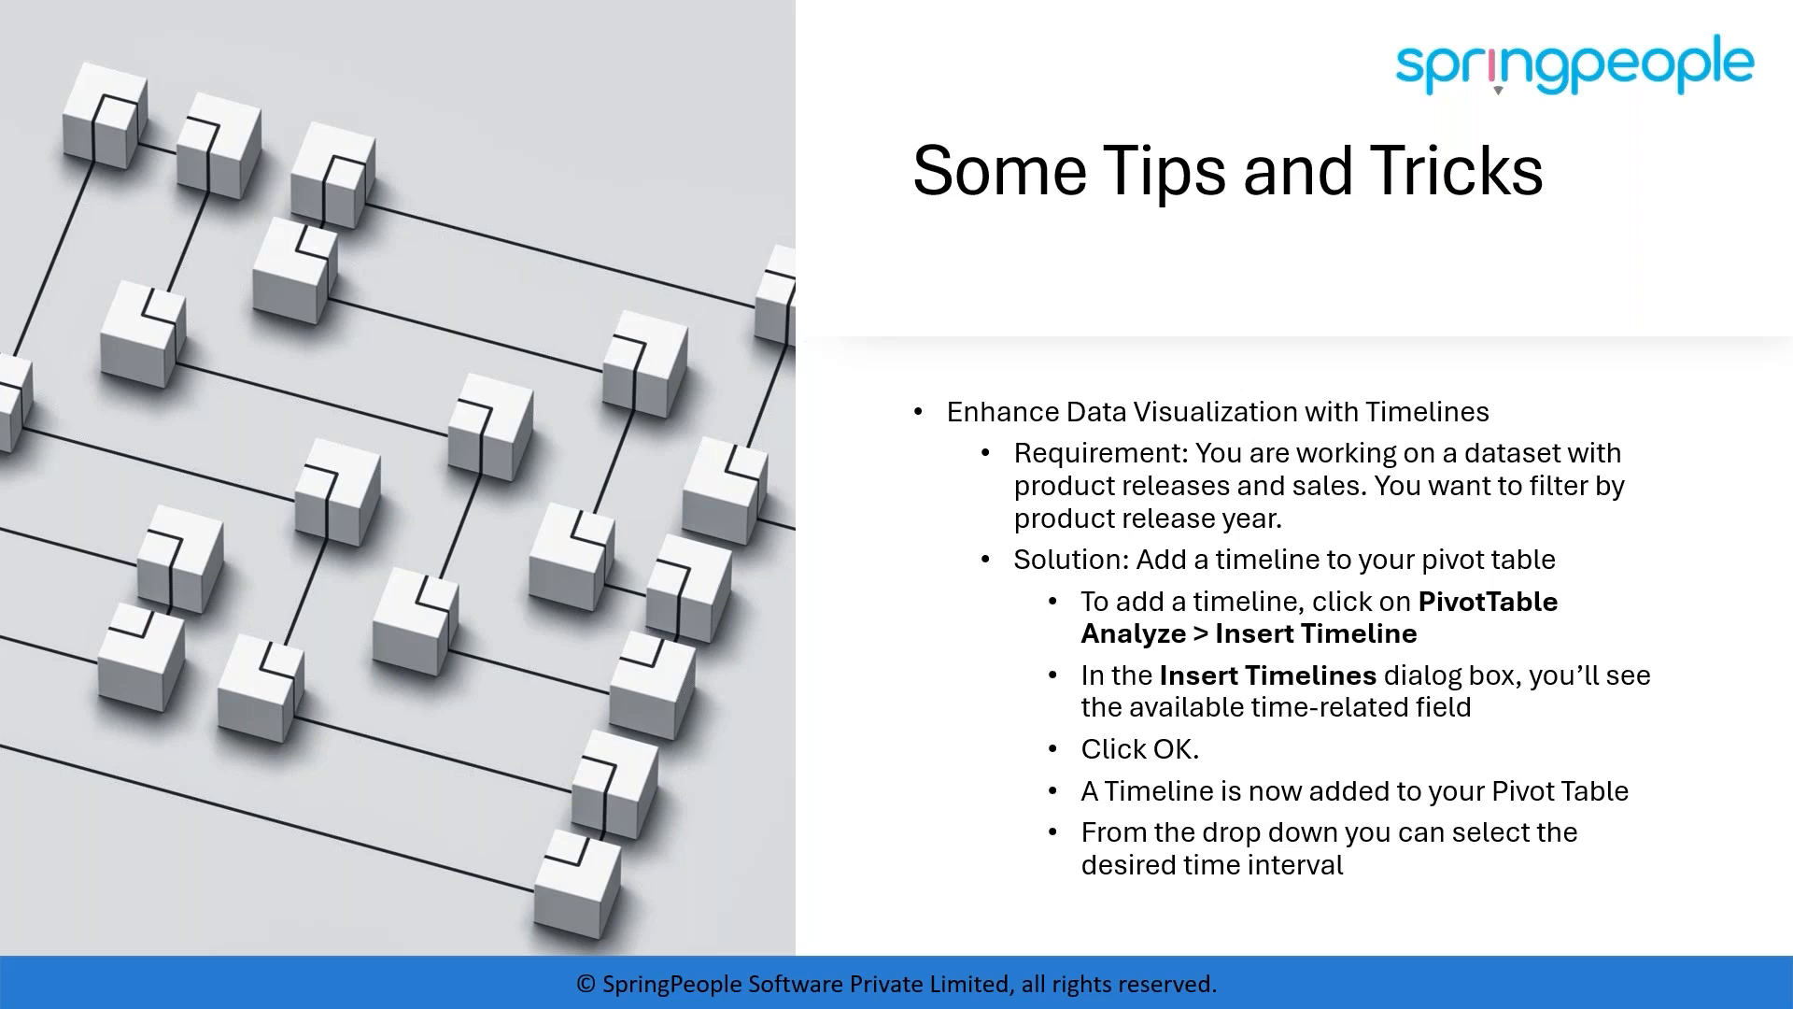
Return to Excel, go to Sheet1 and remove the Year field from the PivotTable's report filters
key("alt+Tab")
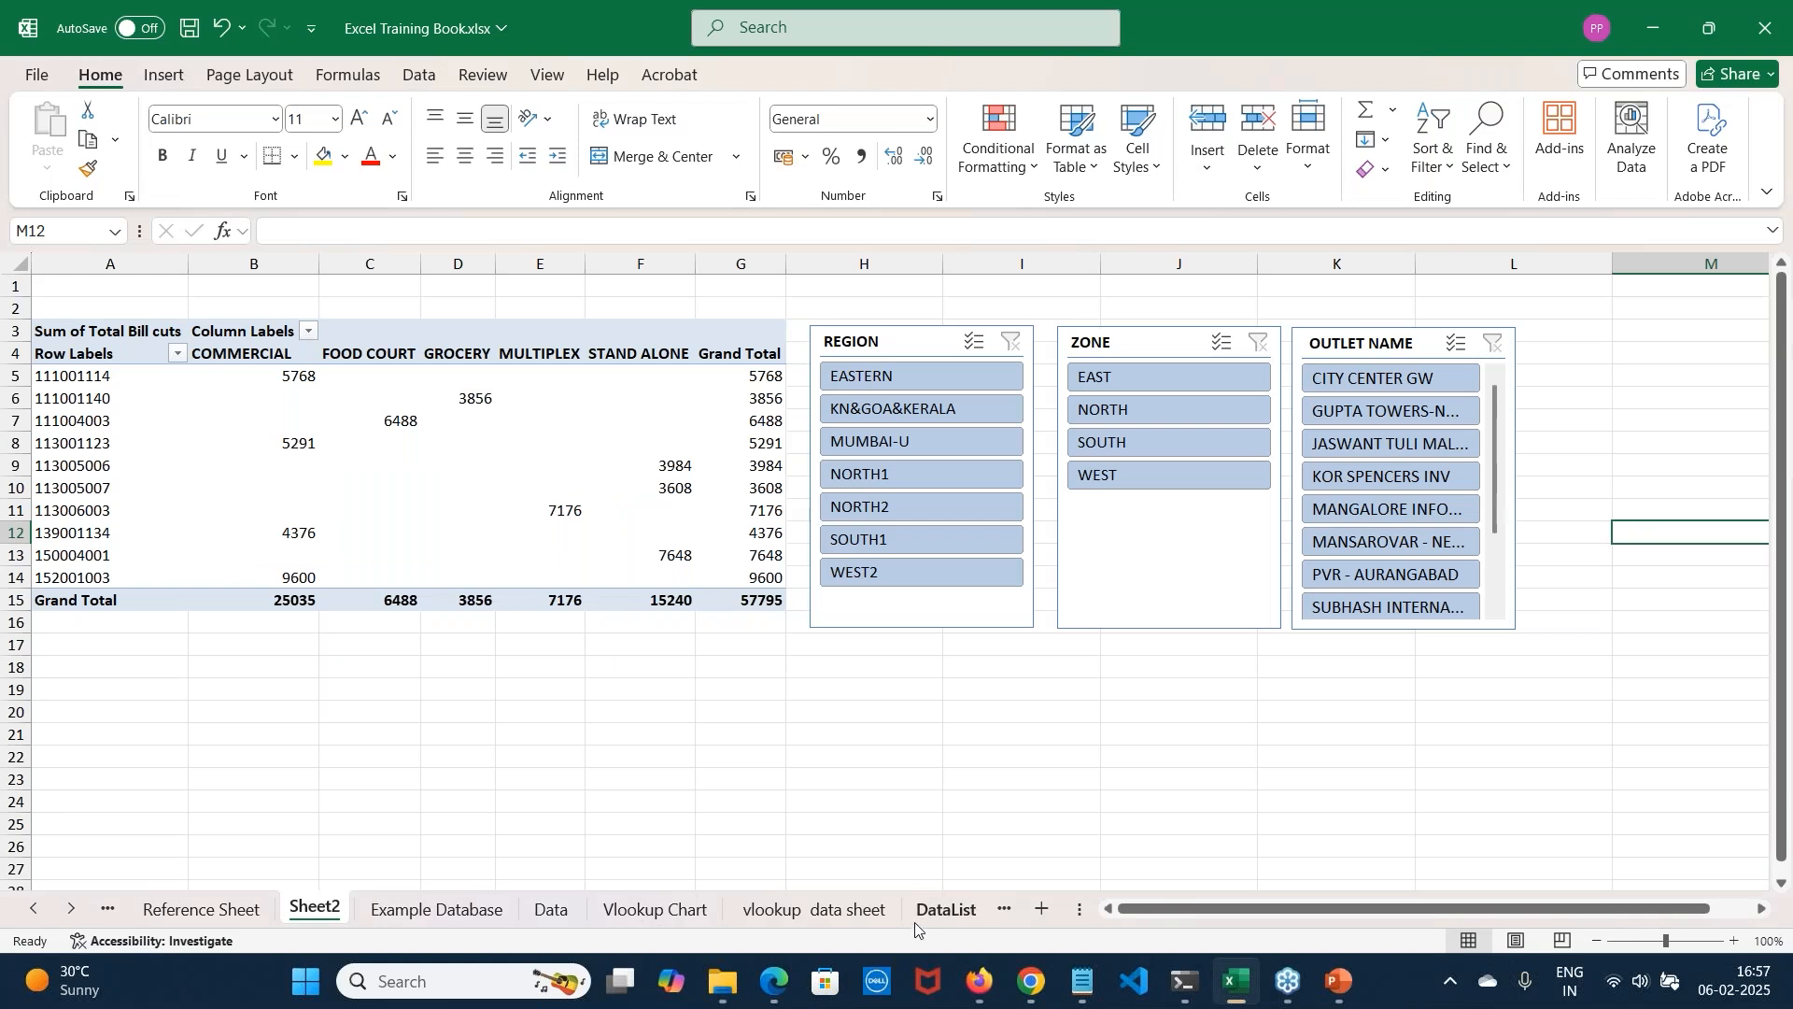
left_click(1008, 921)
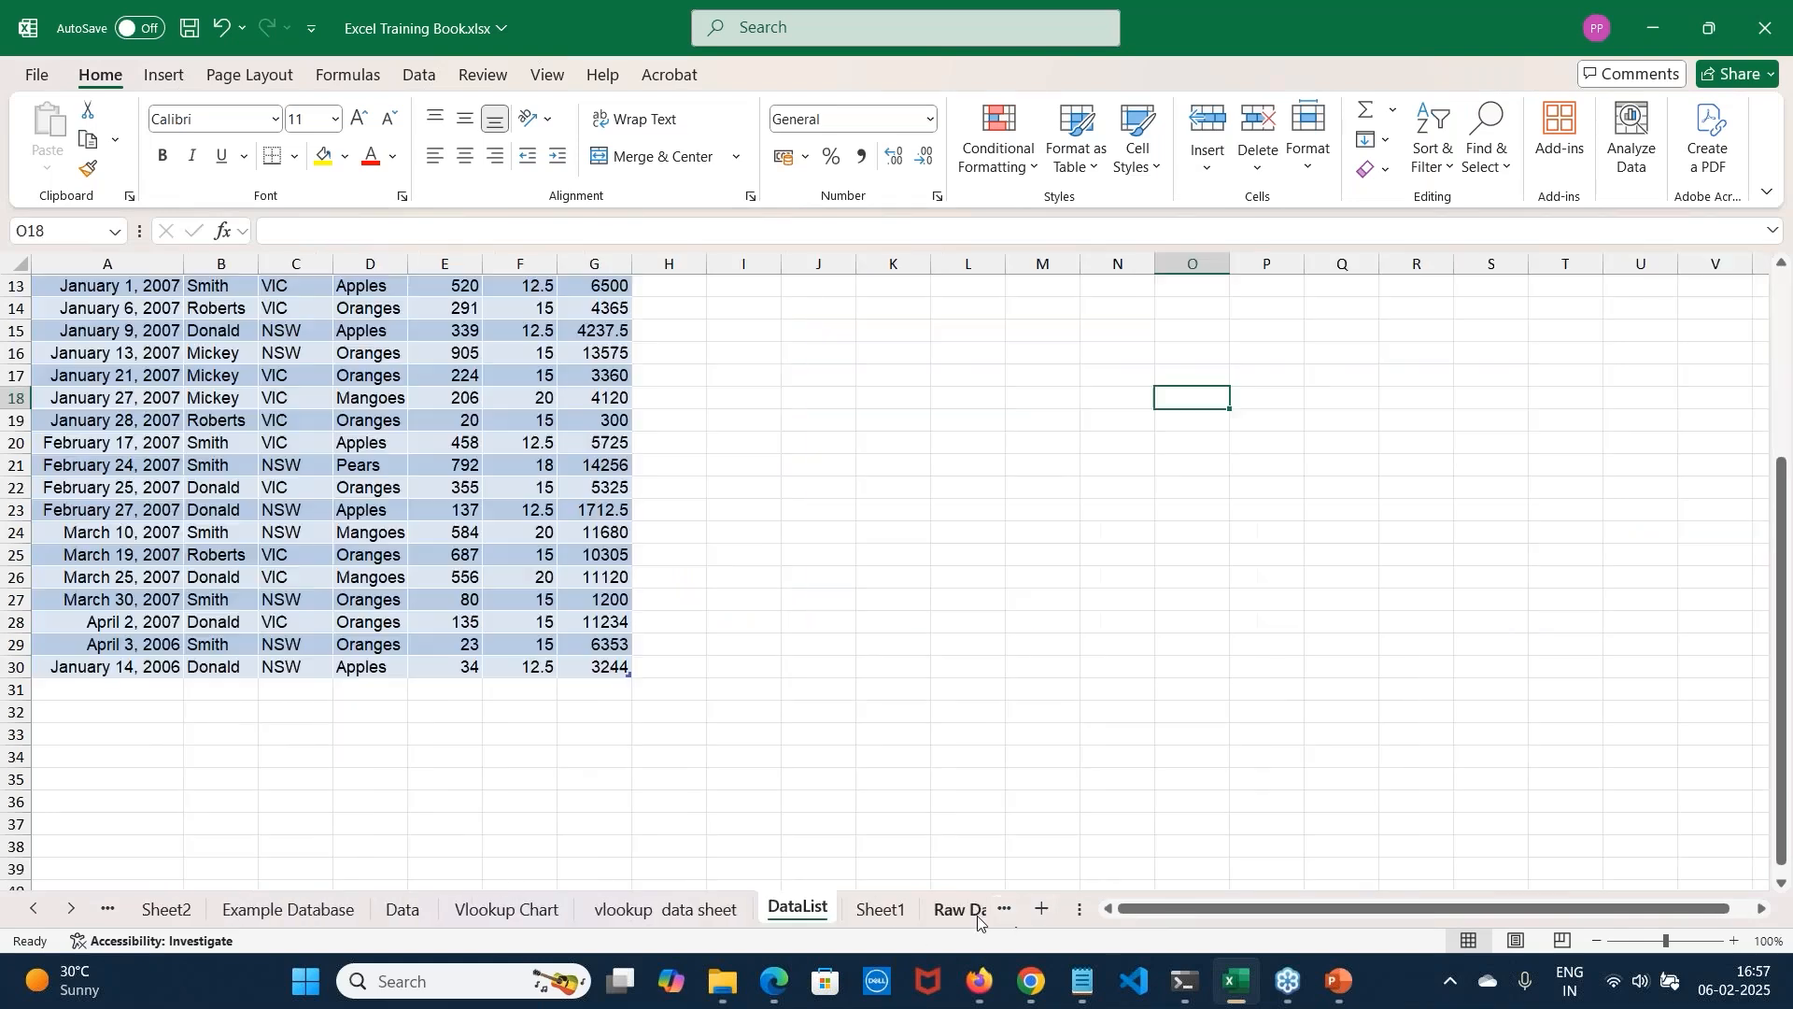
left_click(864, 920)
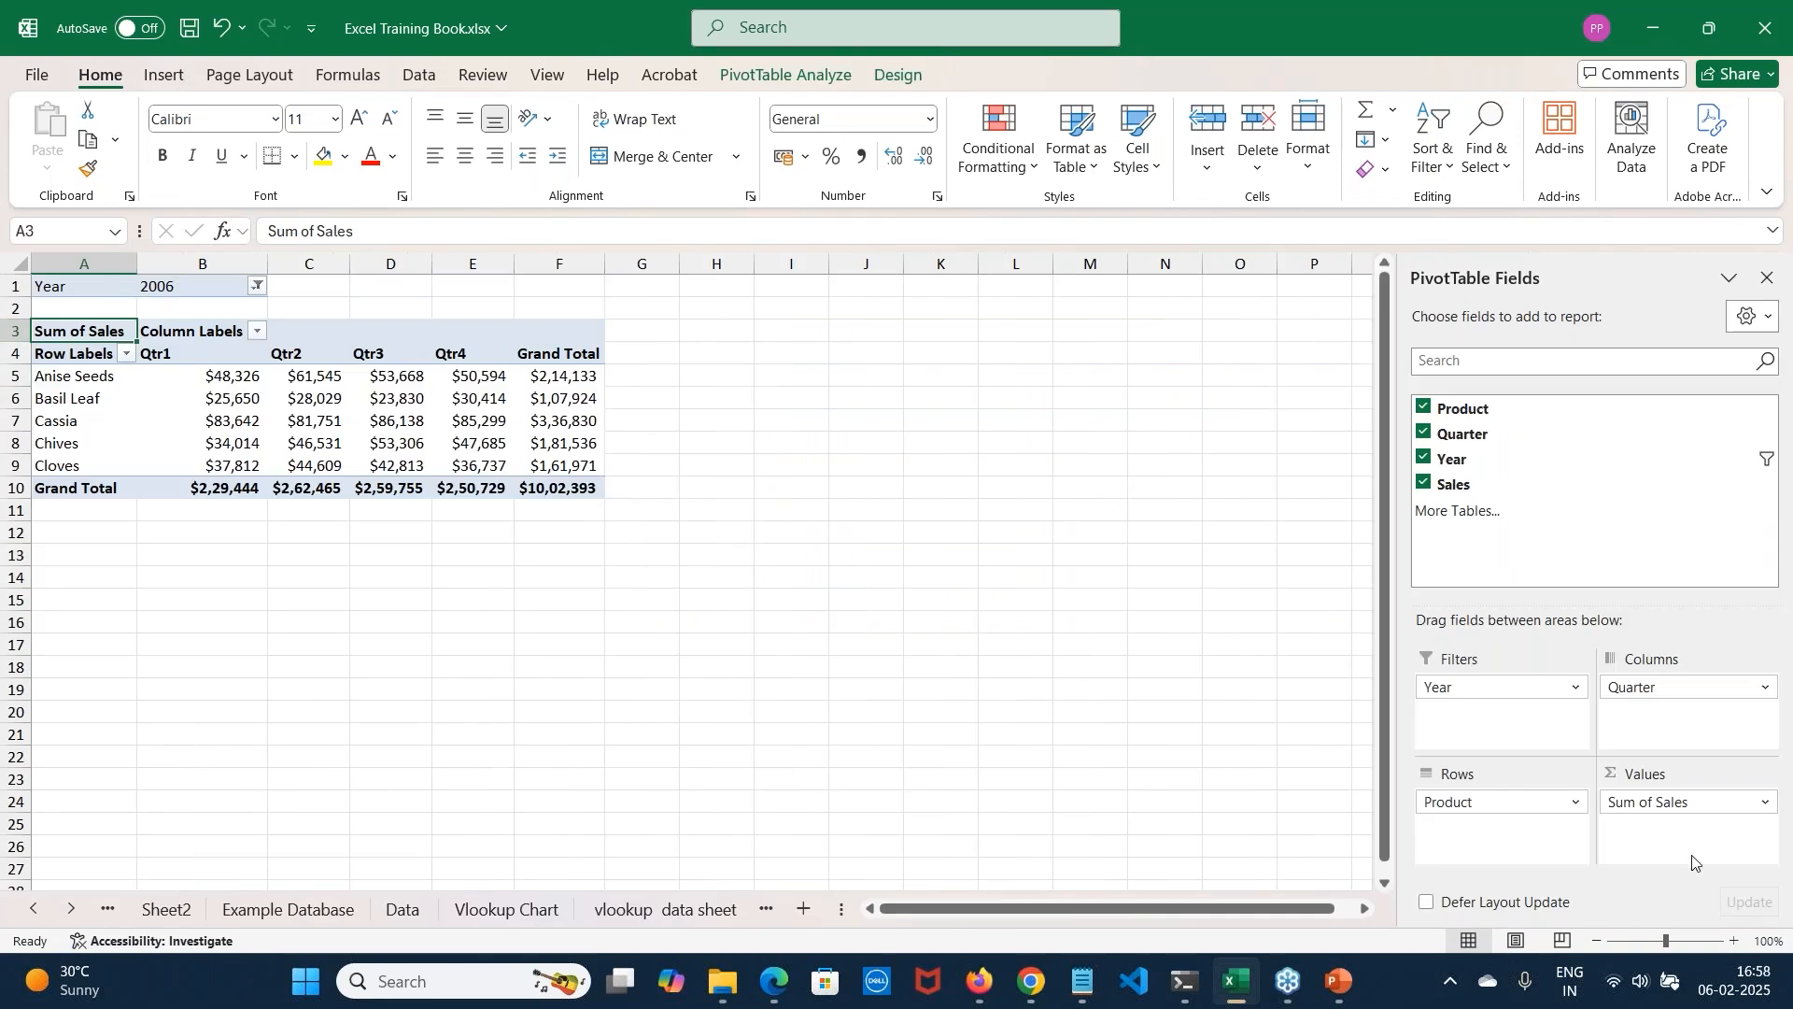
left_click_drag(1533, 691, 1090, 680)
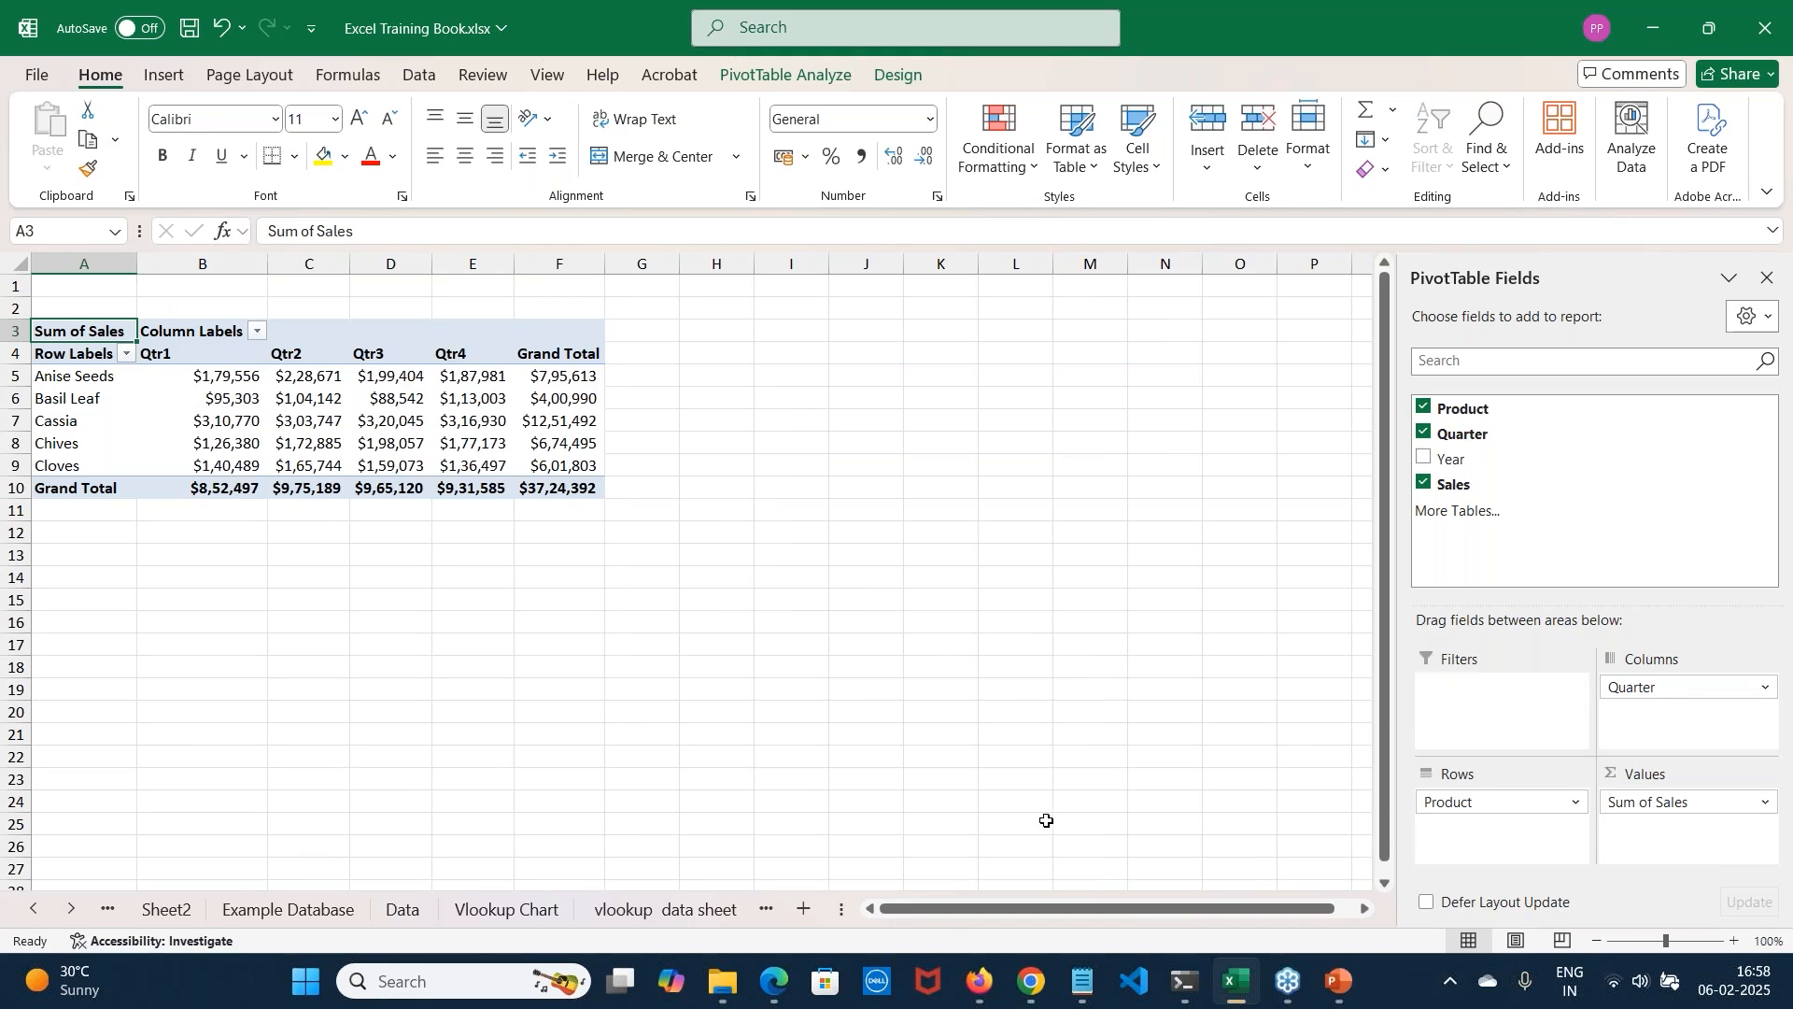
Try to insert a timeline for the sales PivotTable without the Year field
left_click(400, 420)
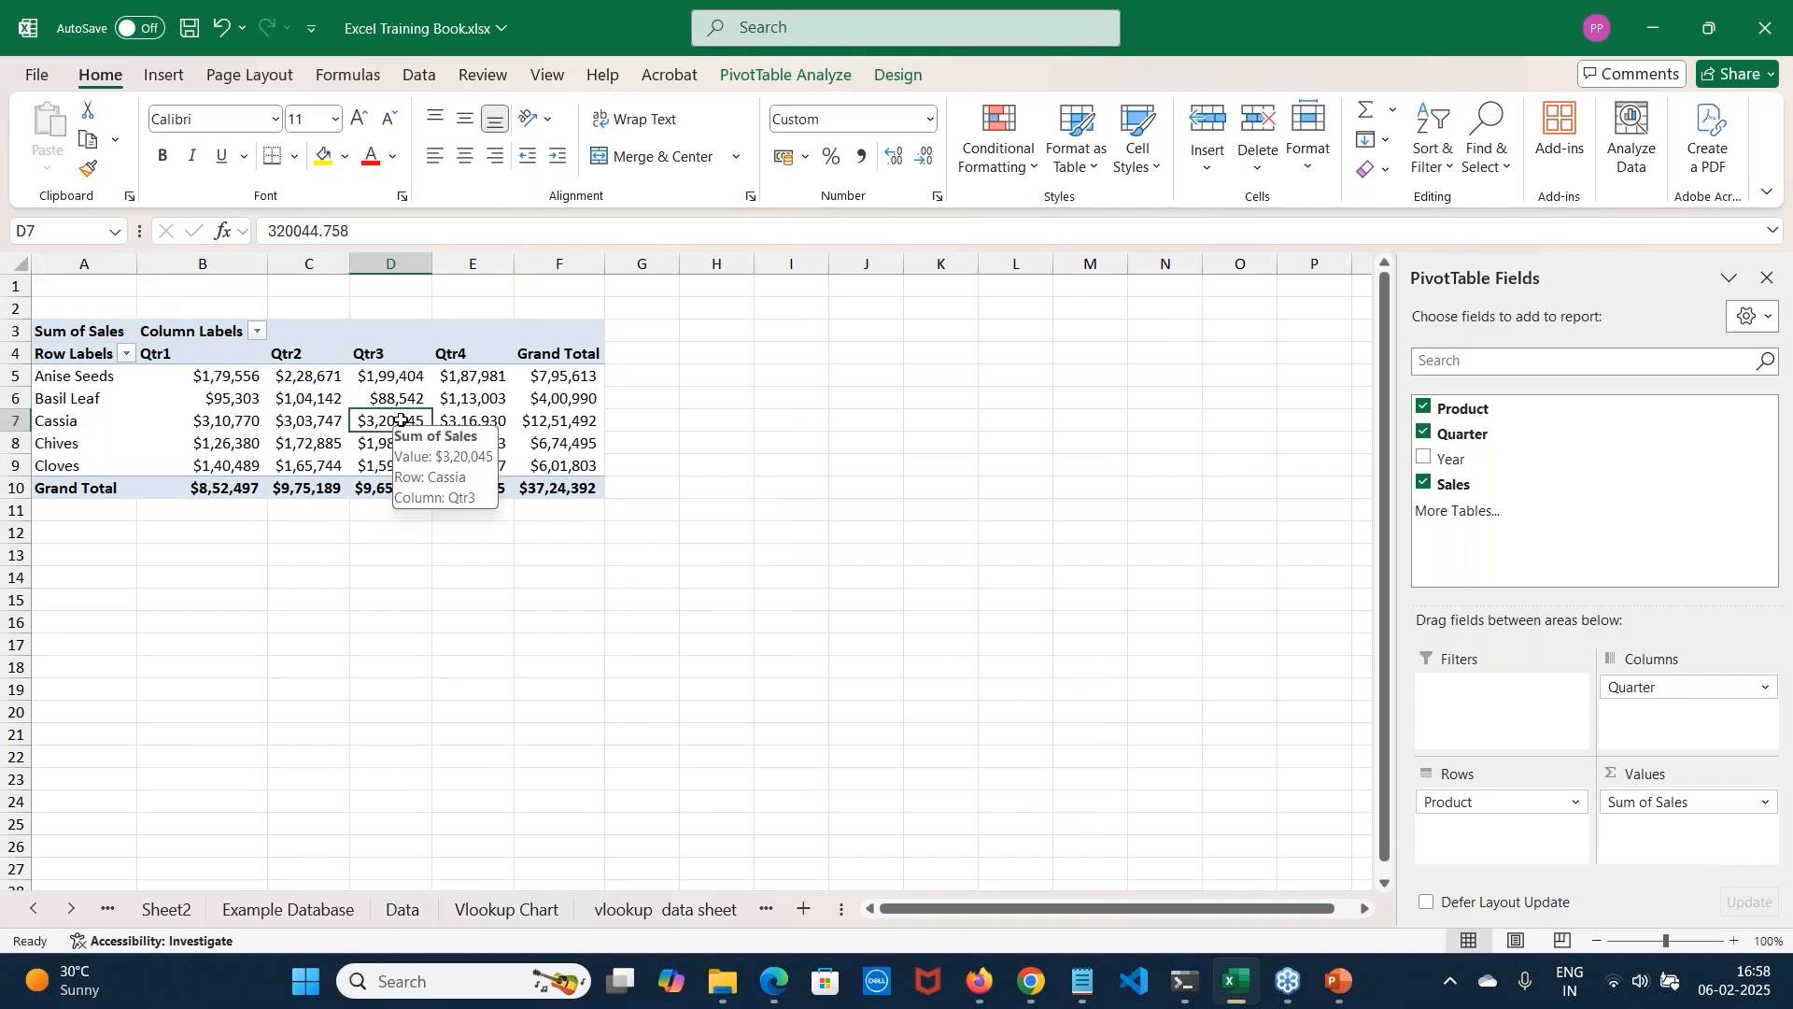
left_click(793, 75)
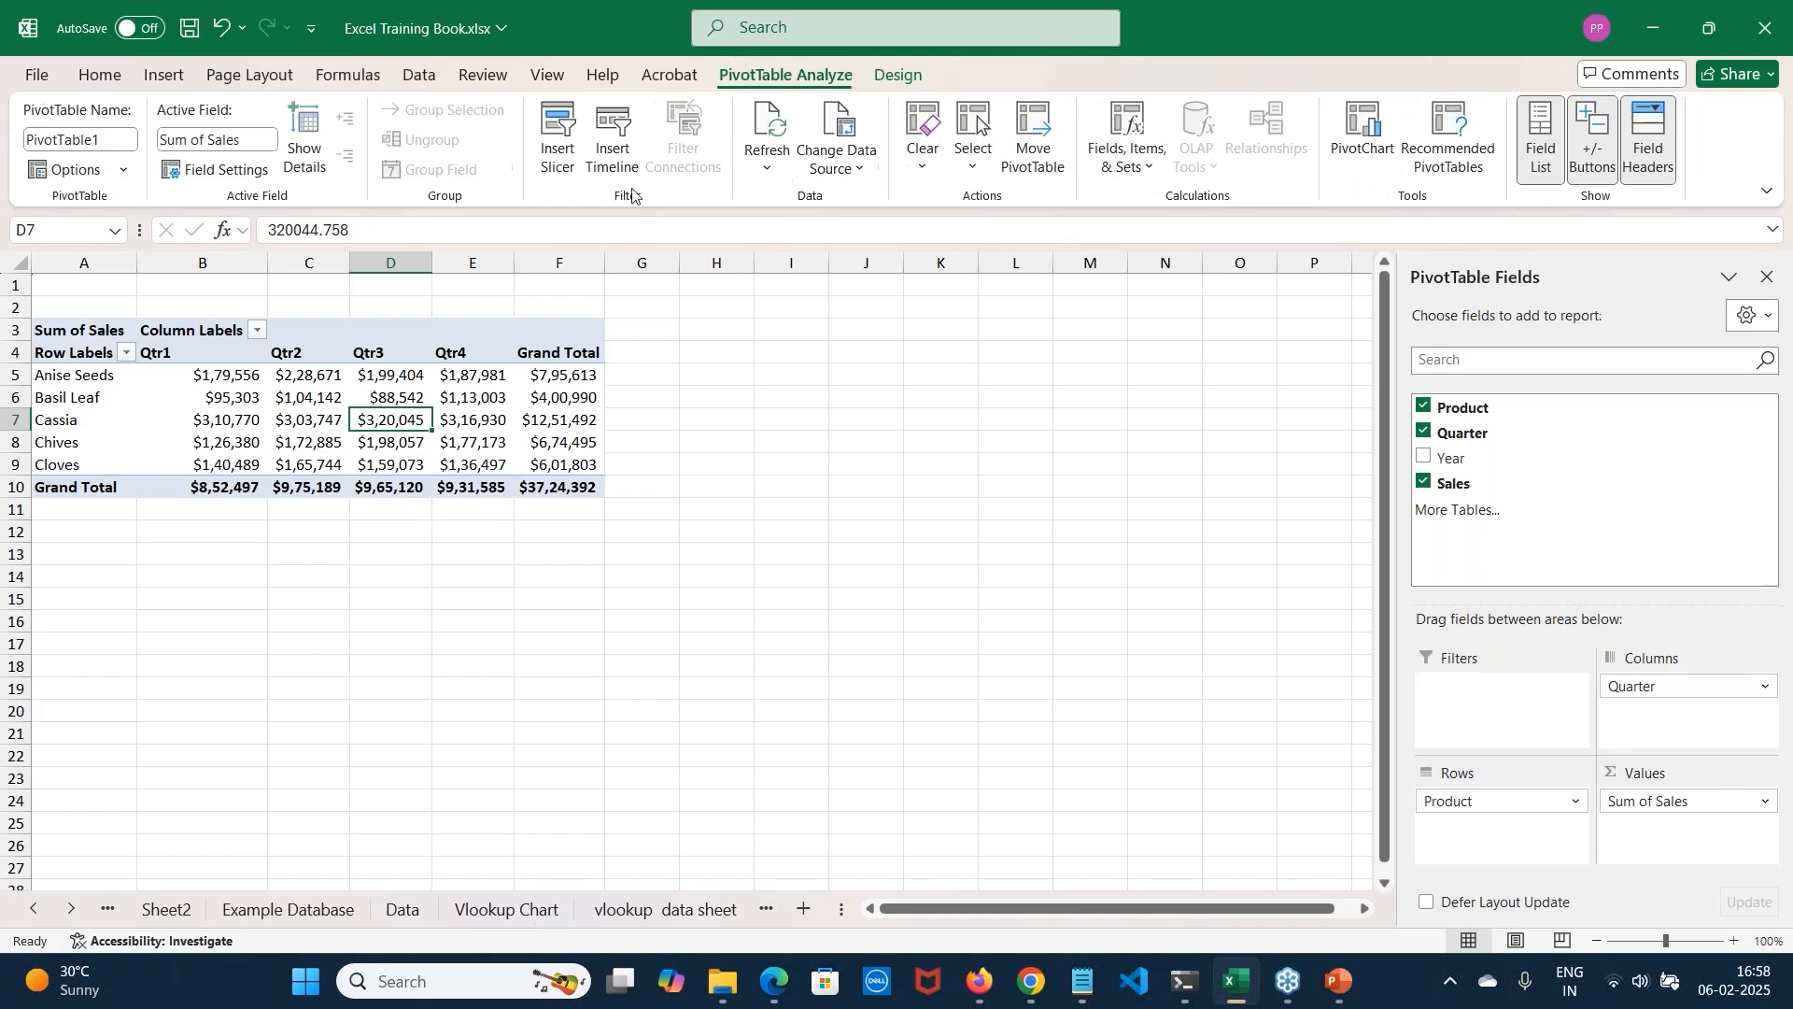
left_click(614, 140)
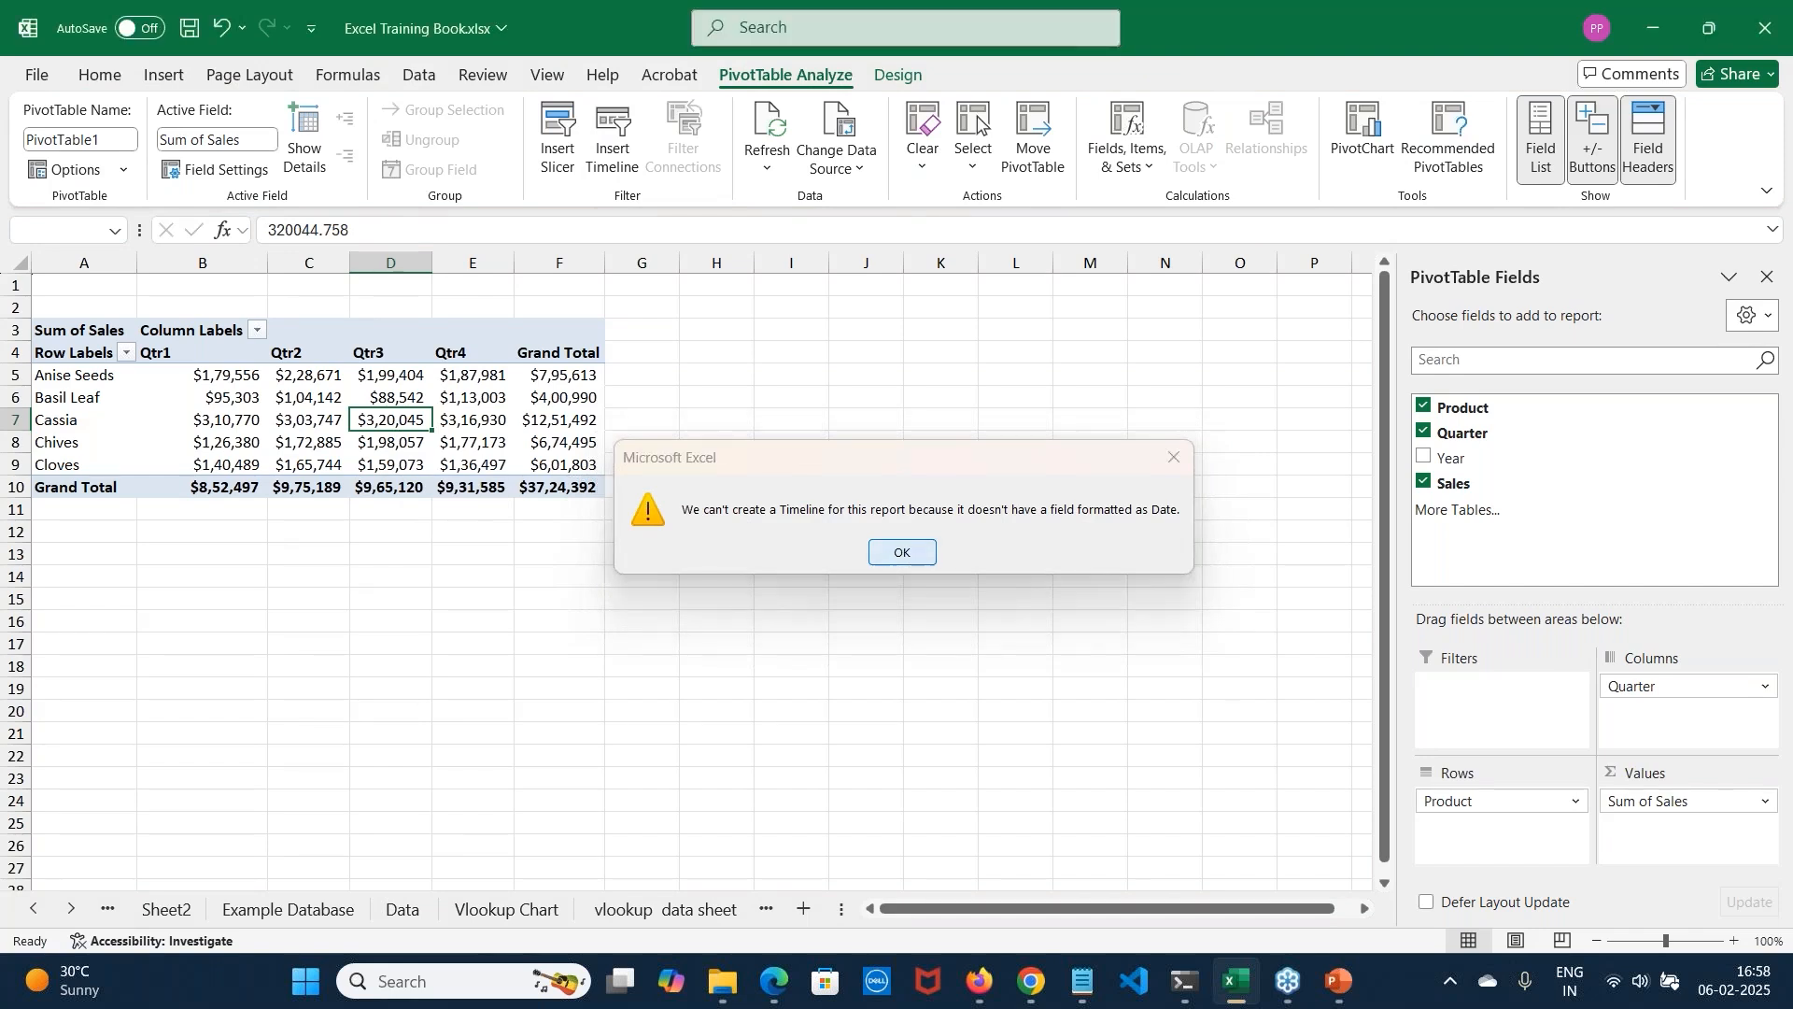
left_click(906, 556)
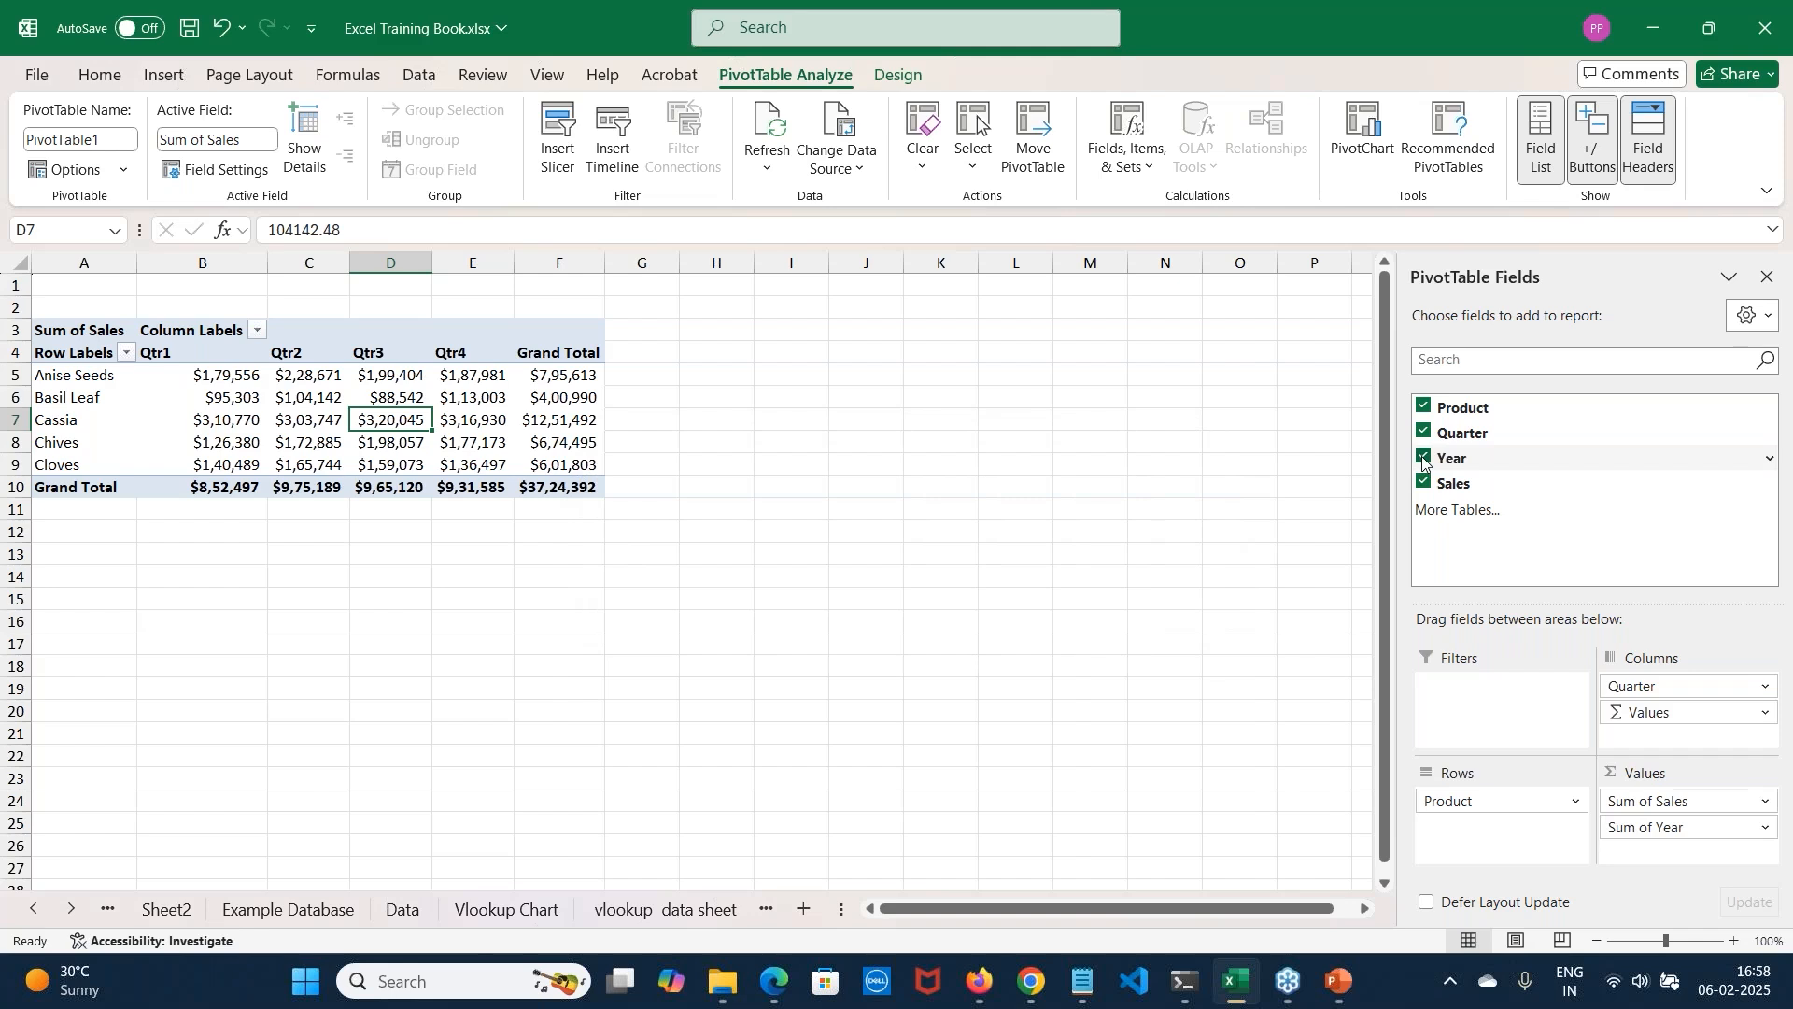
Try Year as a summed value in the PivotTable, and place it in the report filter area instead
left_click(1423, 456)
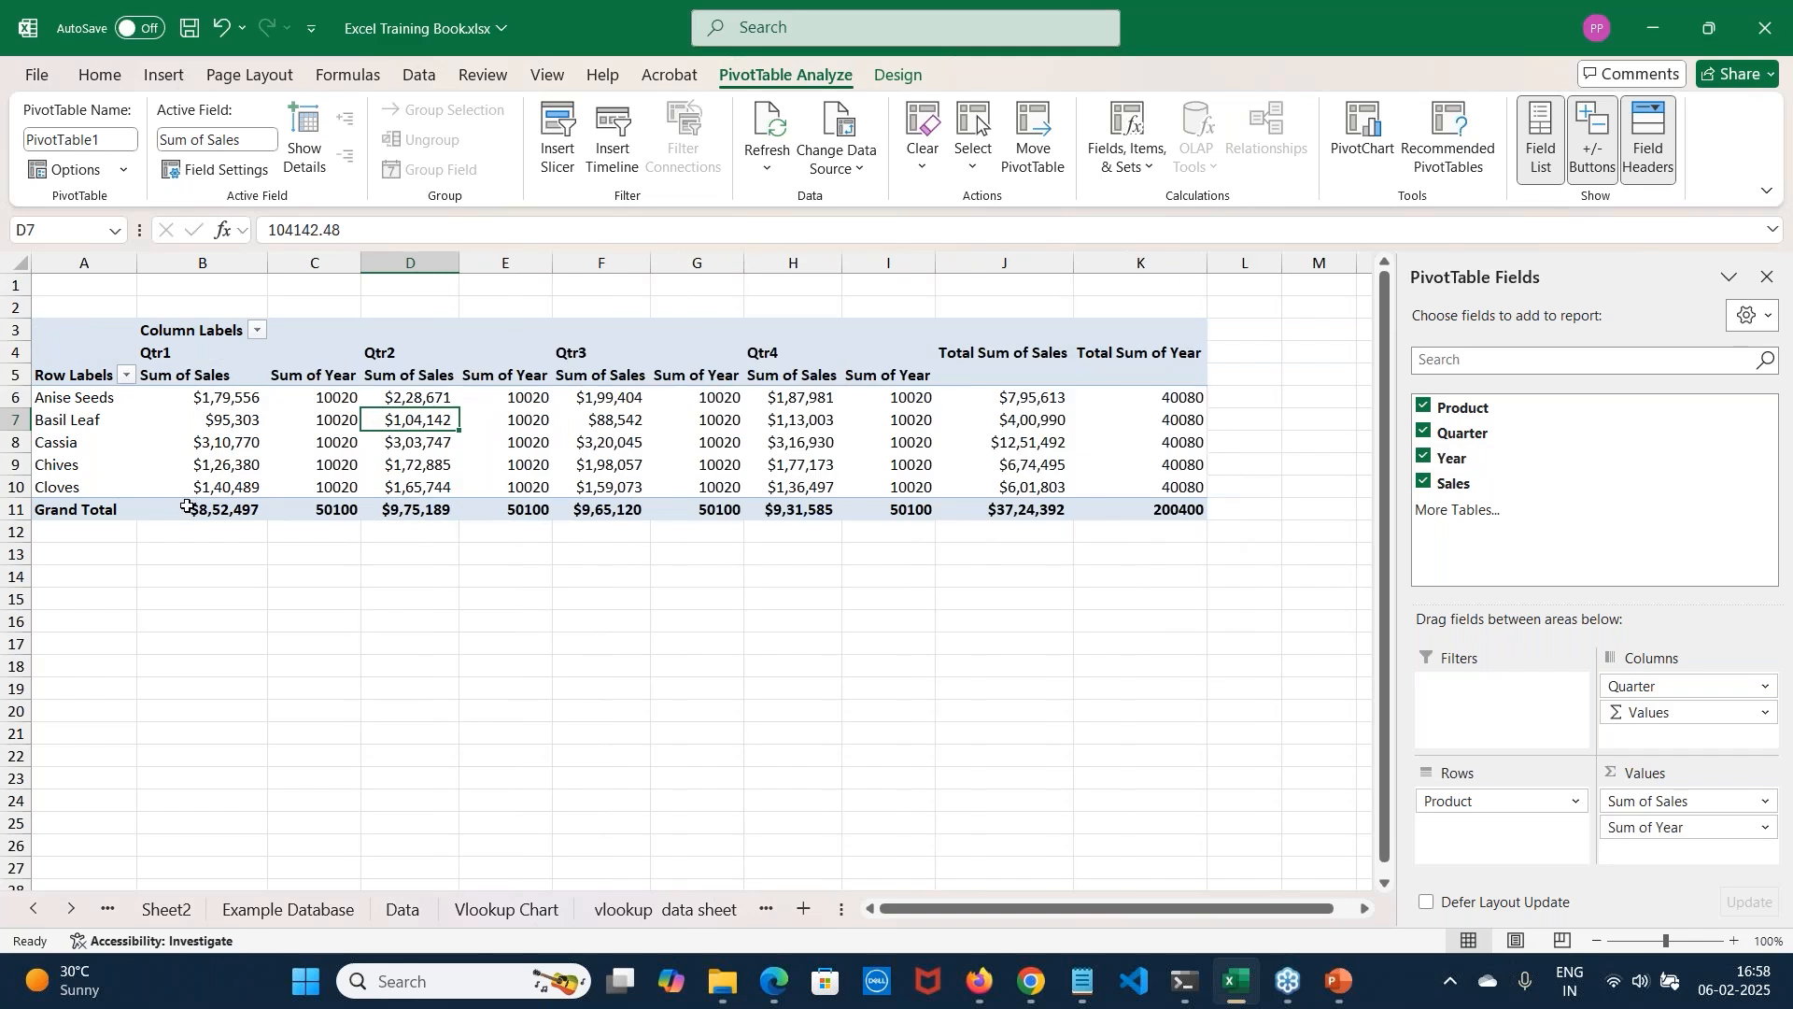
left_click(339, 421)
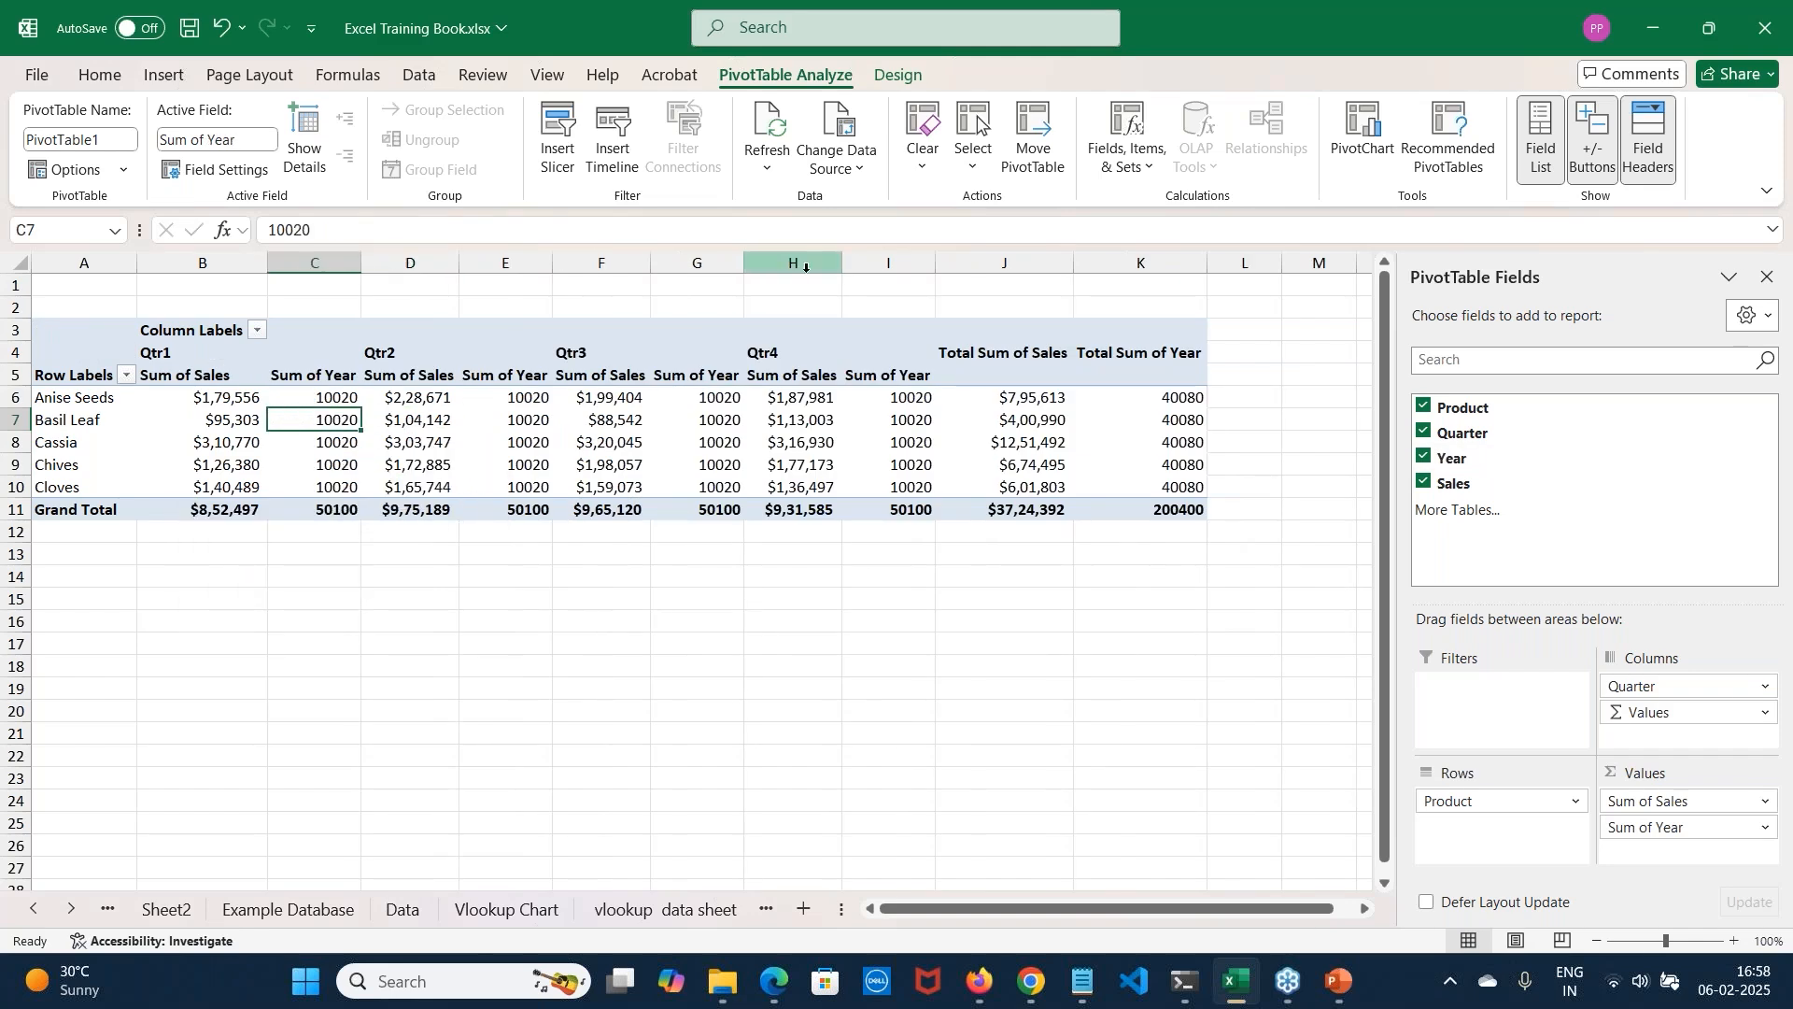
left_click(1425, 457)
left_click_drag(1443, 461, 1494, 717)
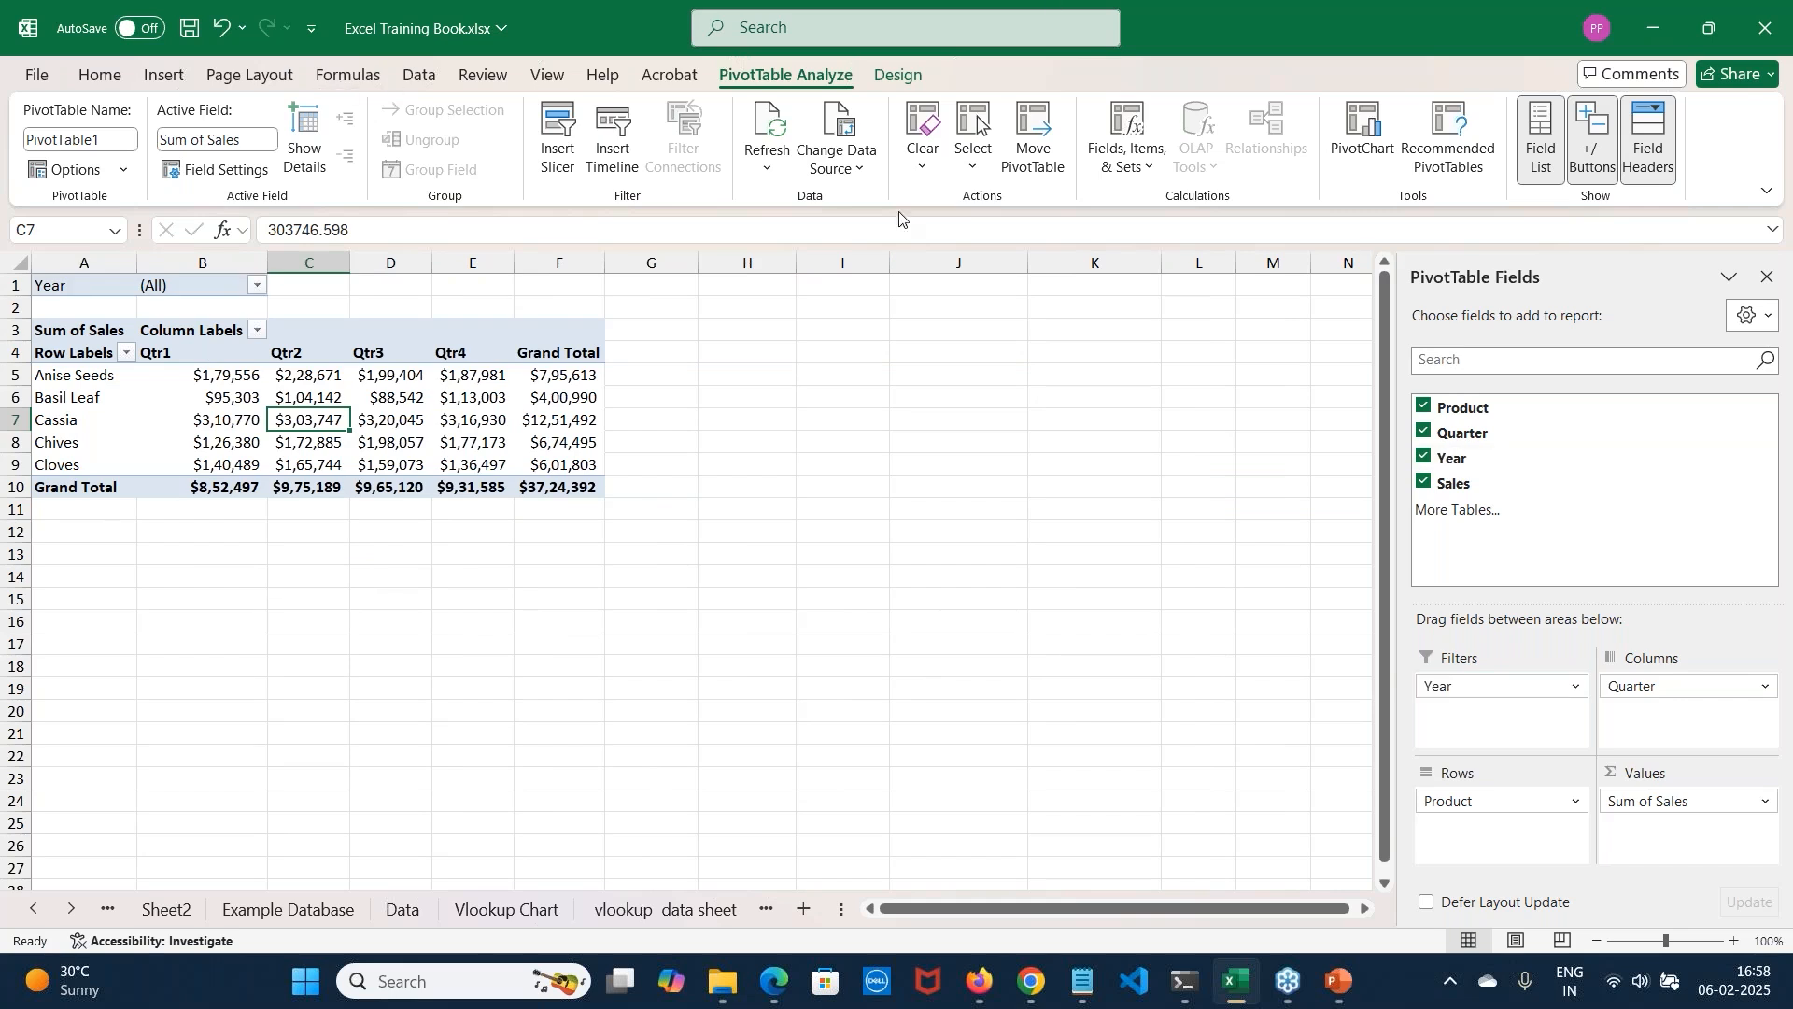
Try to insert a timeline with the Year report filter selected
left_click(87, 285)
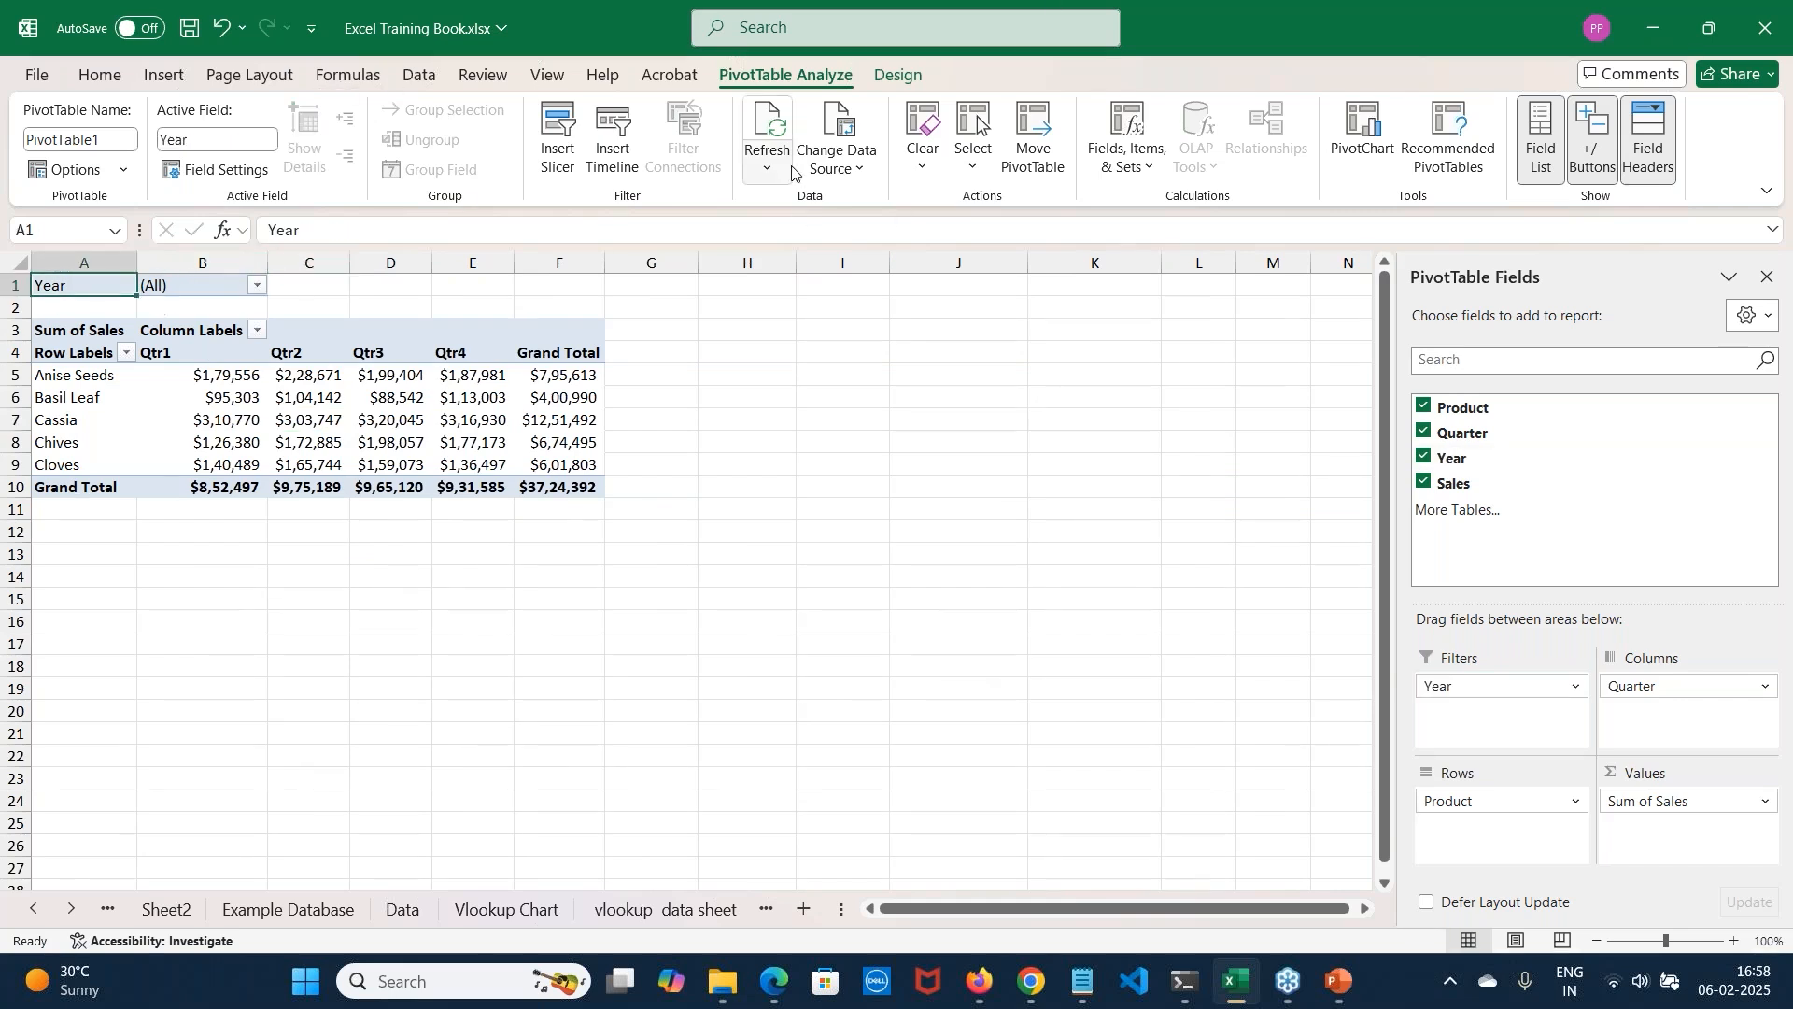
left_click(605, 151)
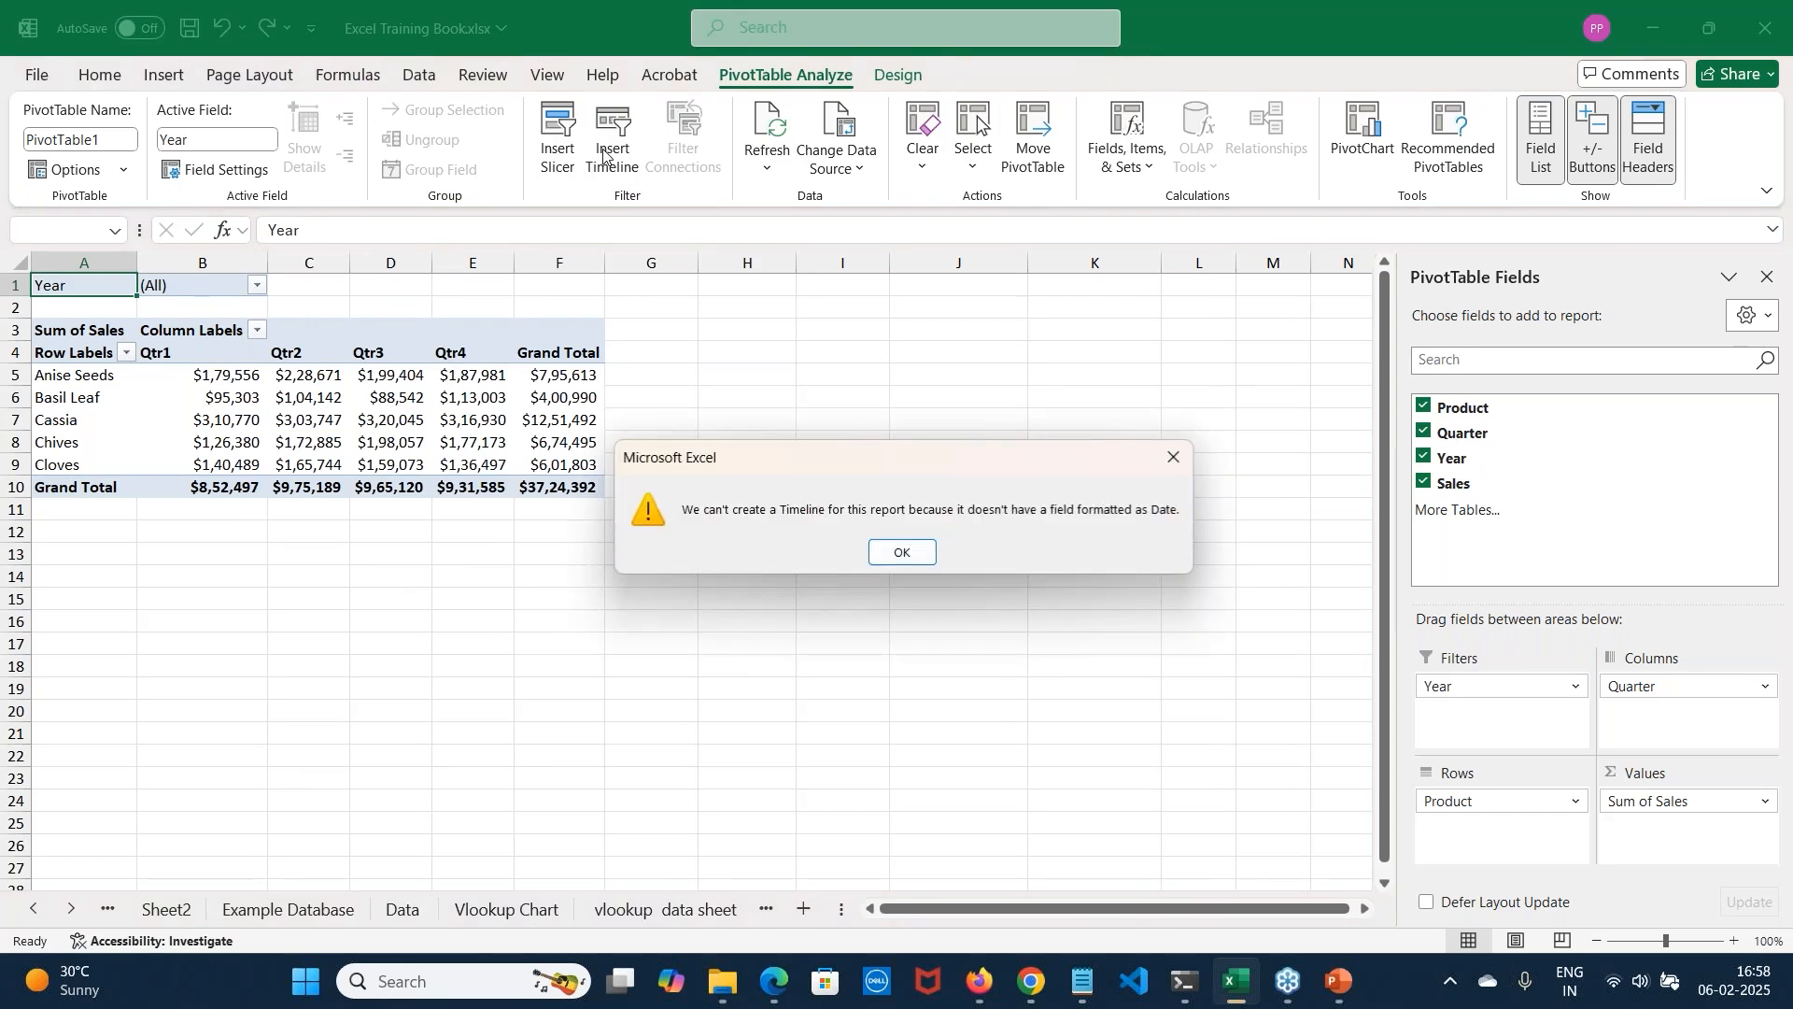
left_click(902, 552)
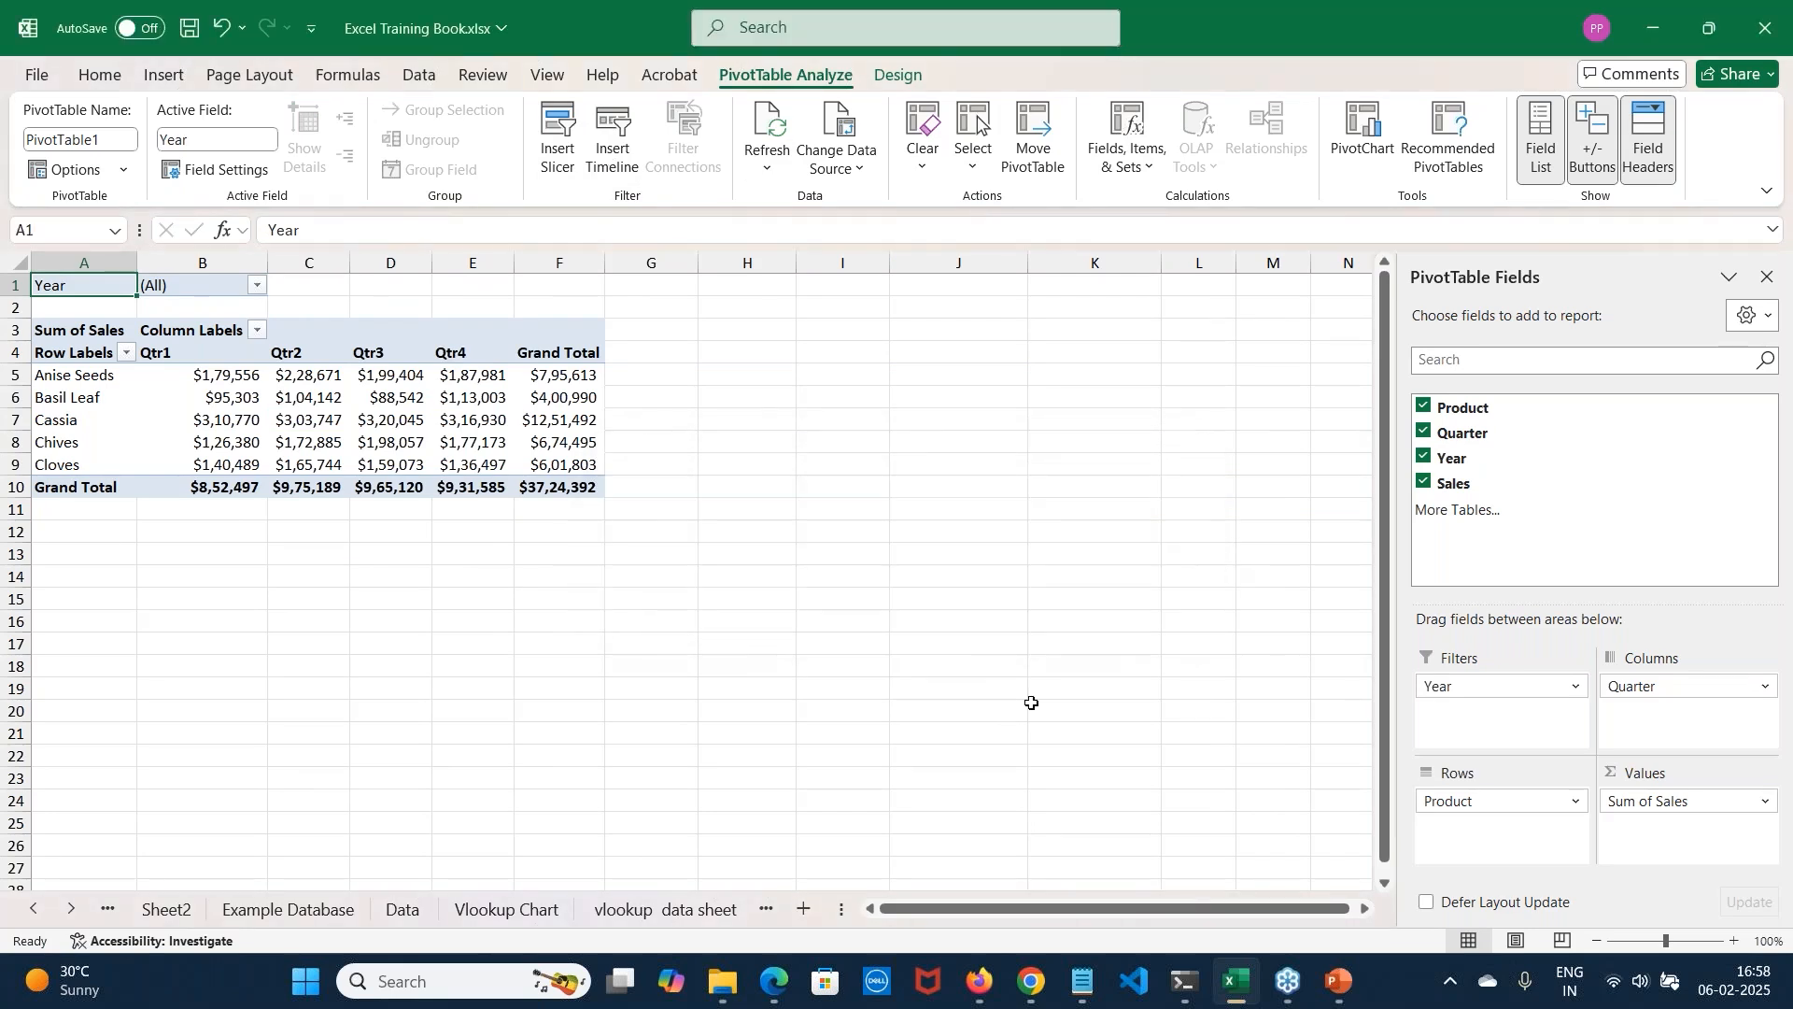